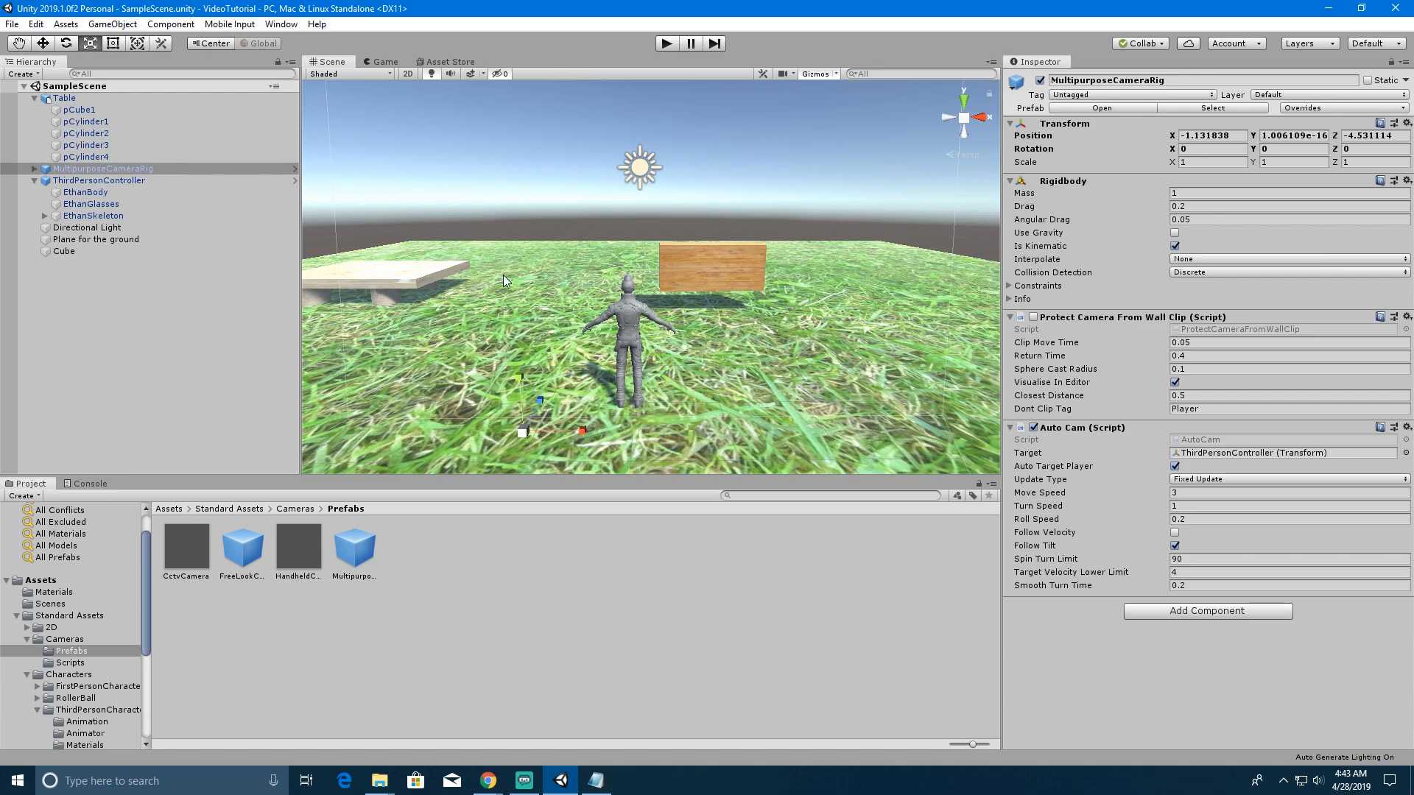
- Add a sphere to the scene and move it into the air beside the wooden block, at X -2.77 and Y 2.41
left_click(509, 333)
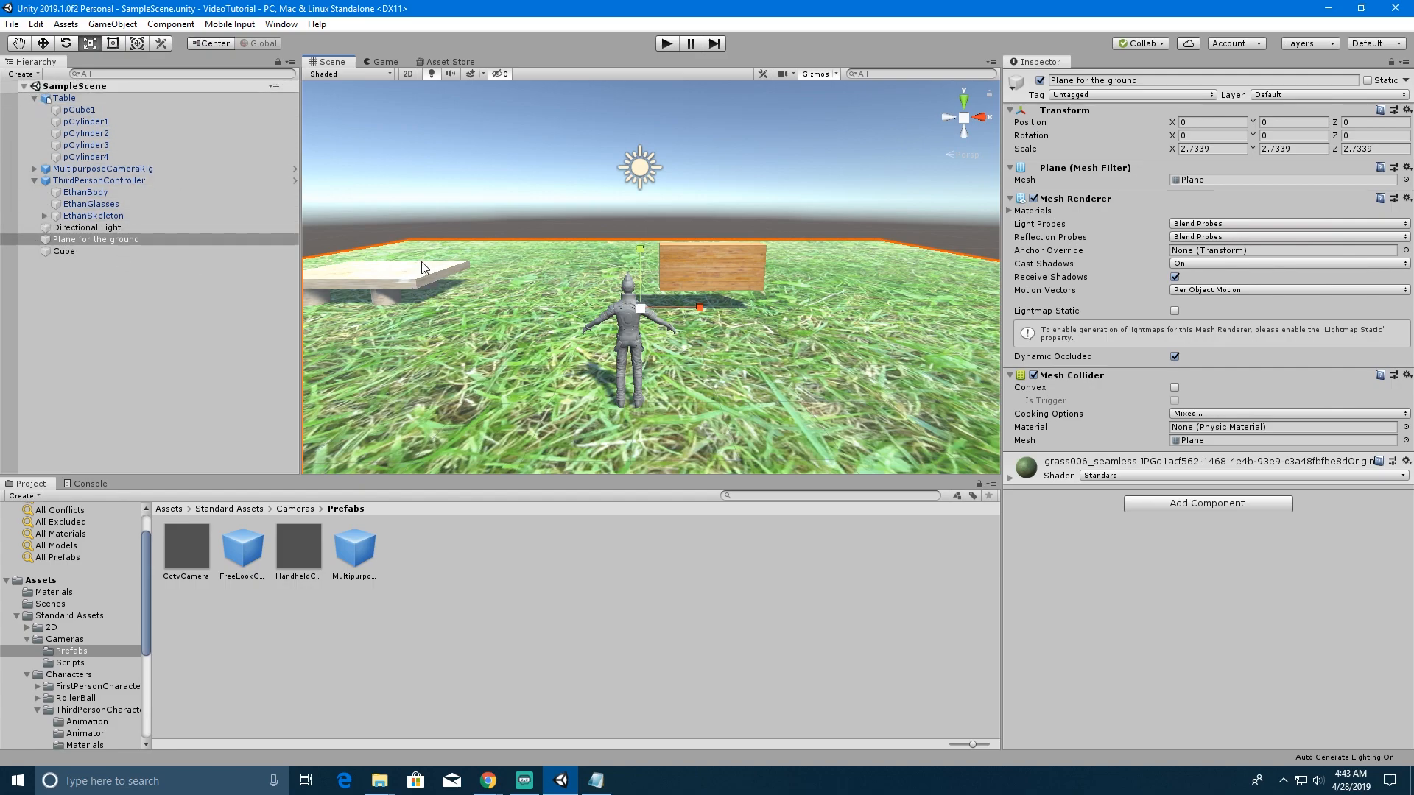
left_click(22, 75)
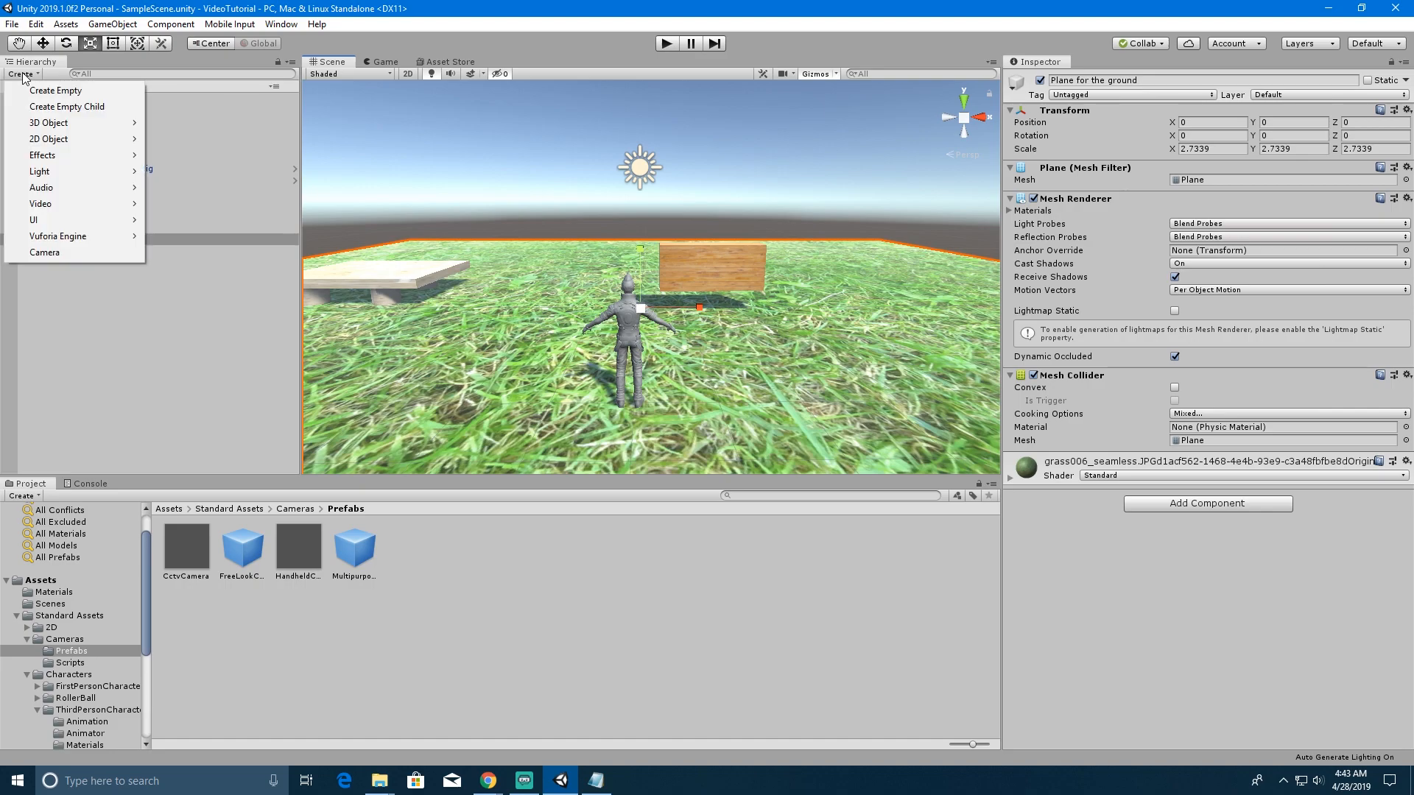
mouse_move(56, 124)
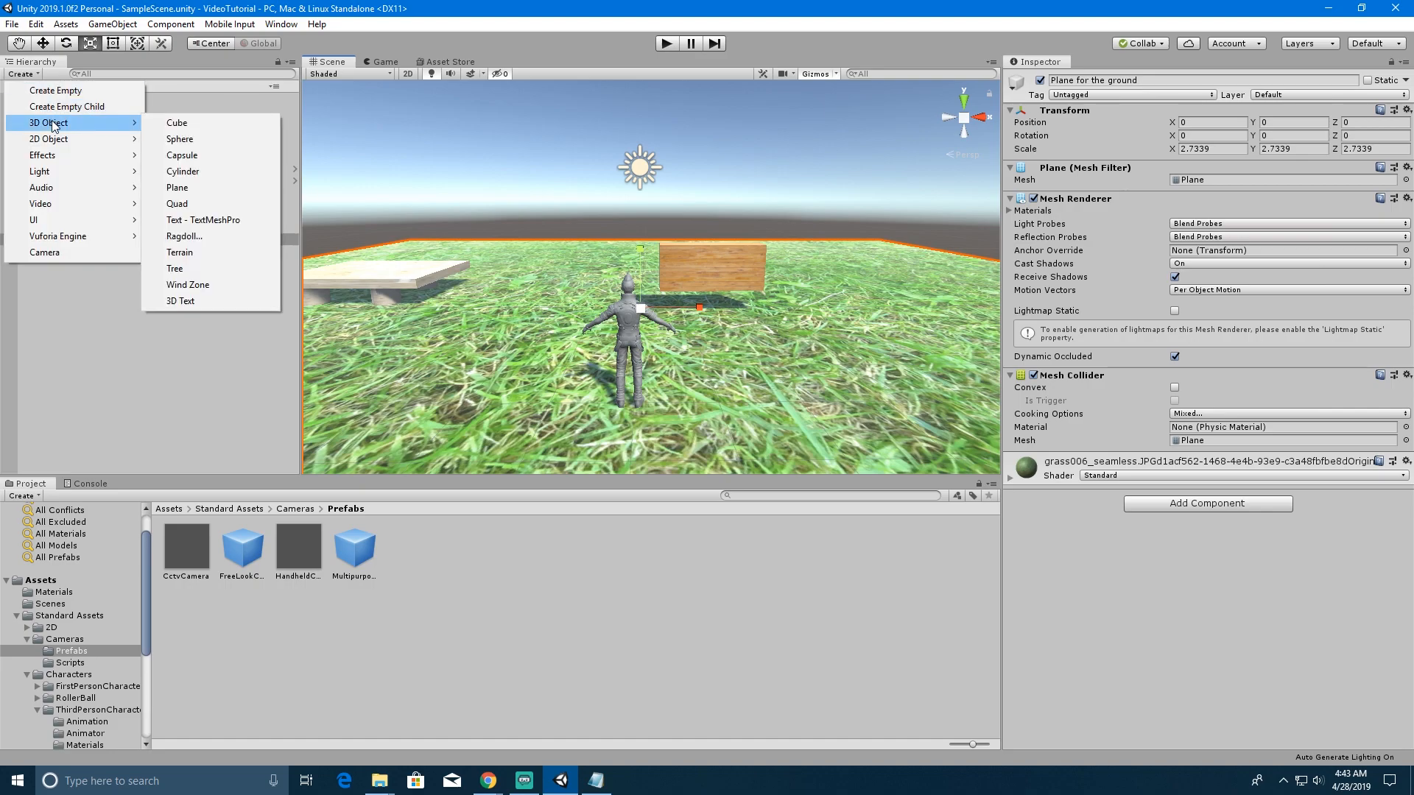
left_click(201, 140)
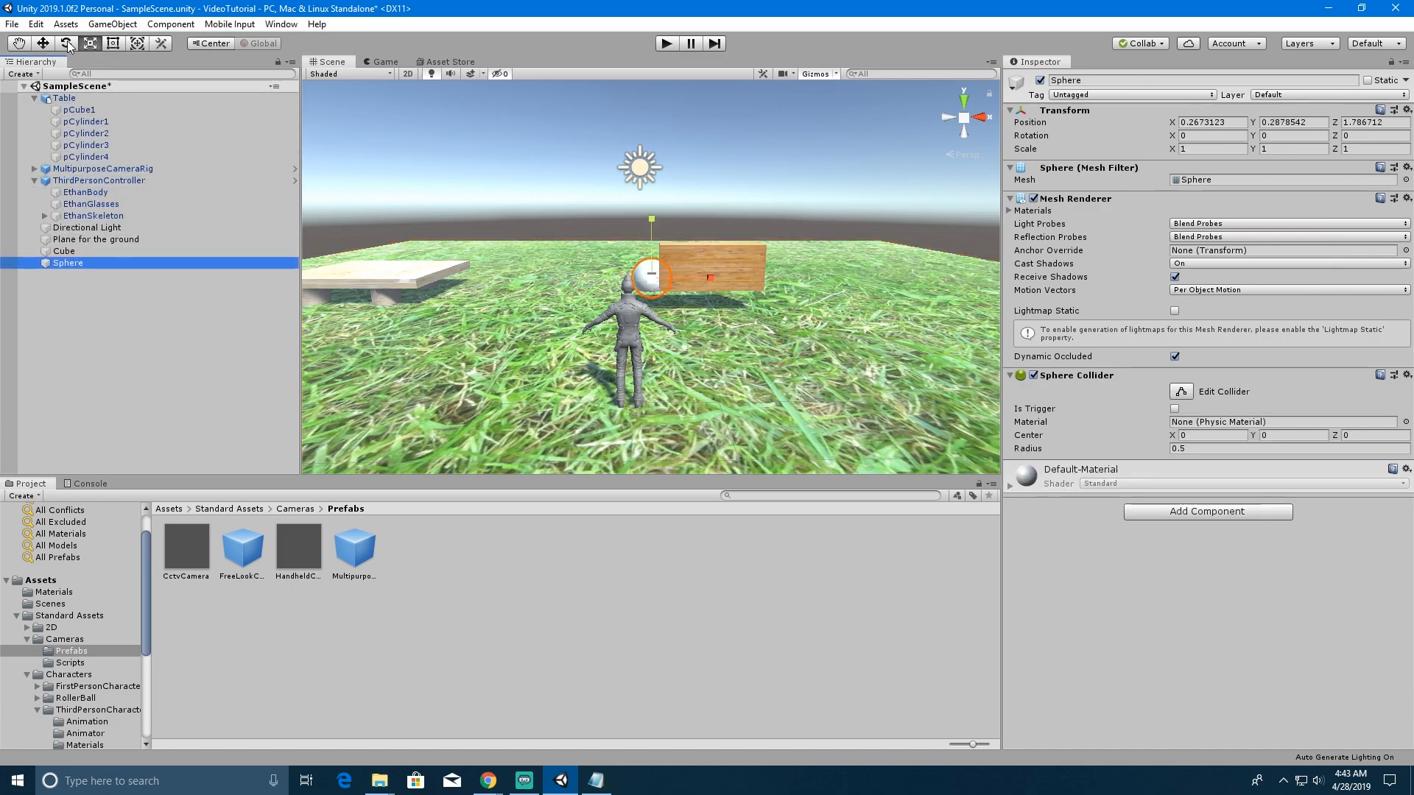
left_click(43, 43)
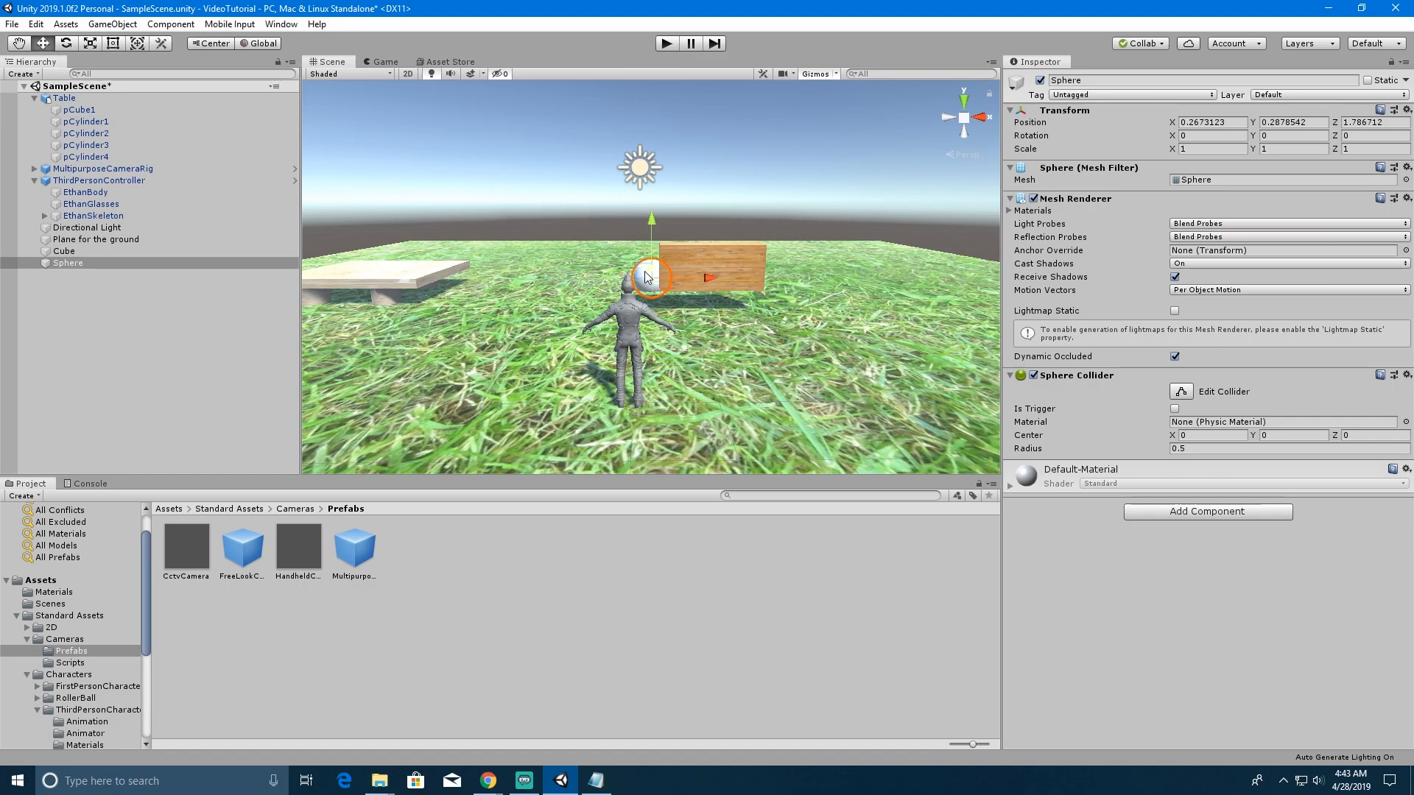
left_click_drag(711, 277, 599, 281)
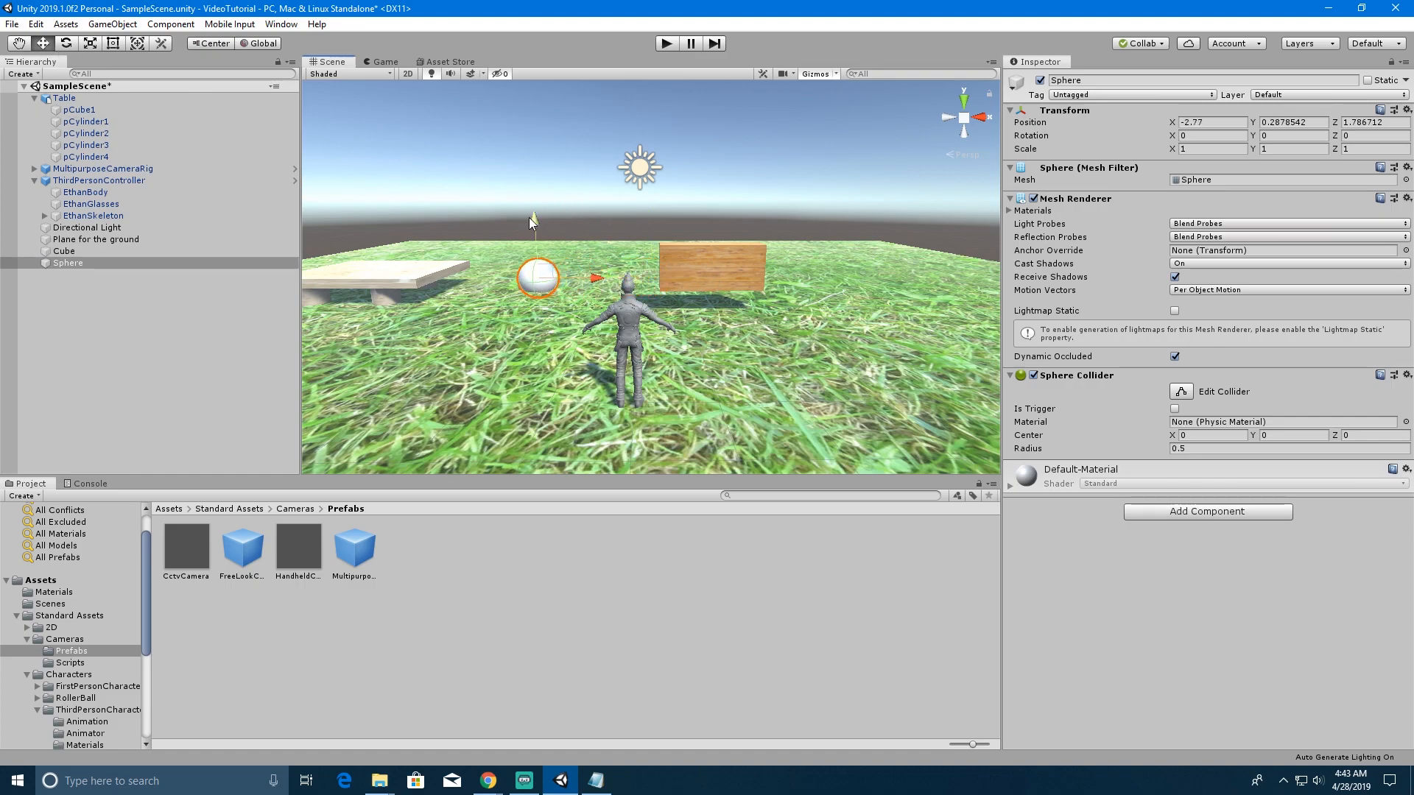
left_click_drag(533, 213, 552, 140)
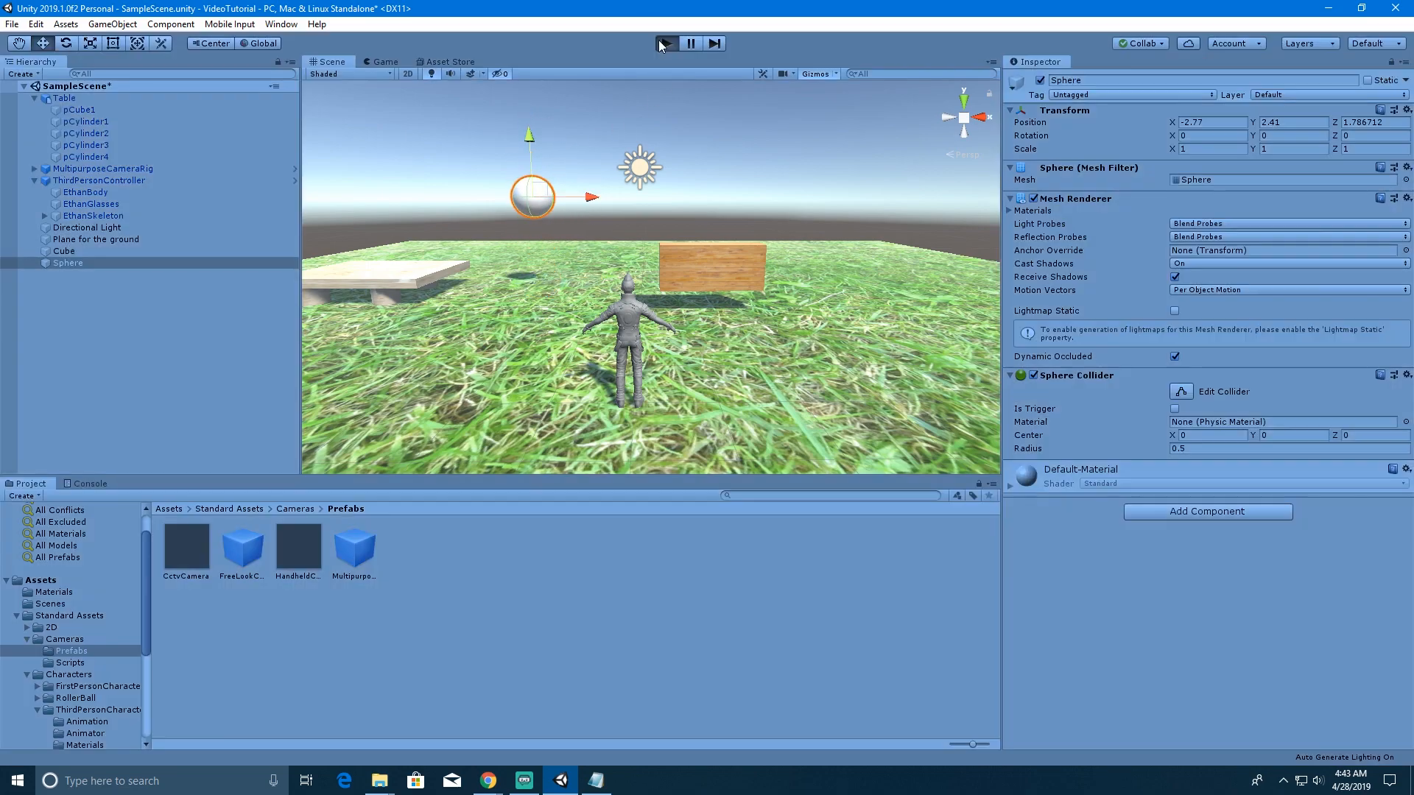
- Play-test the scene by running the character toward the sphere and jumping beneath it, and stop the game
left_click(663, 44)
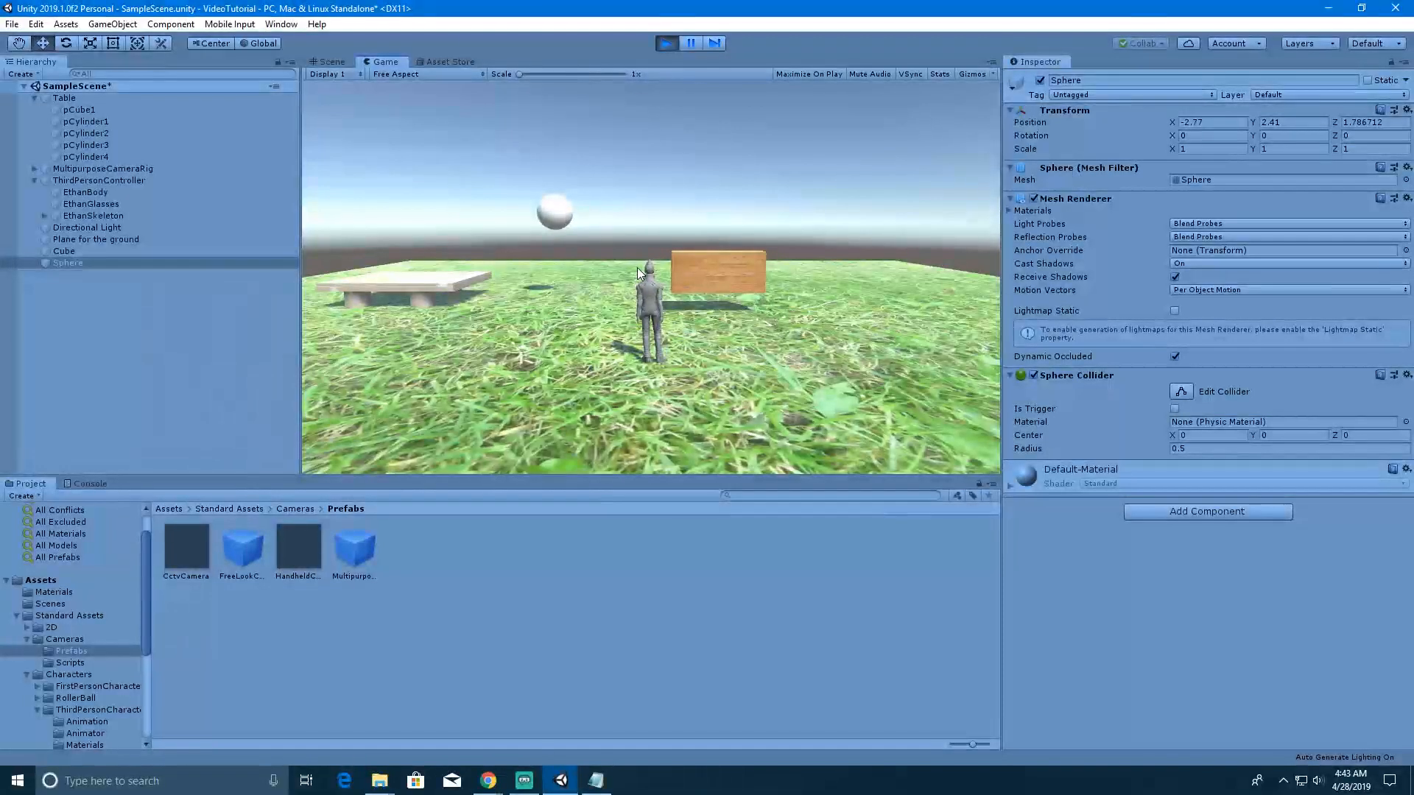
key("w")
key("a")
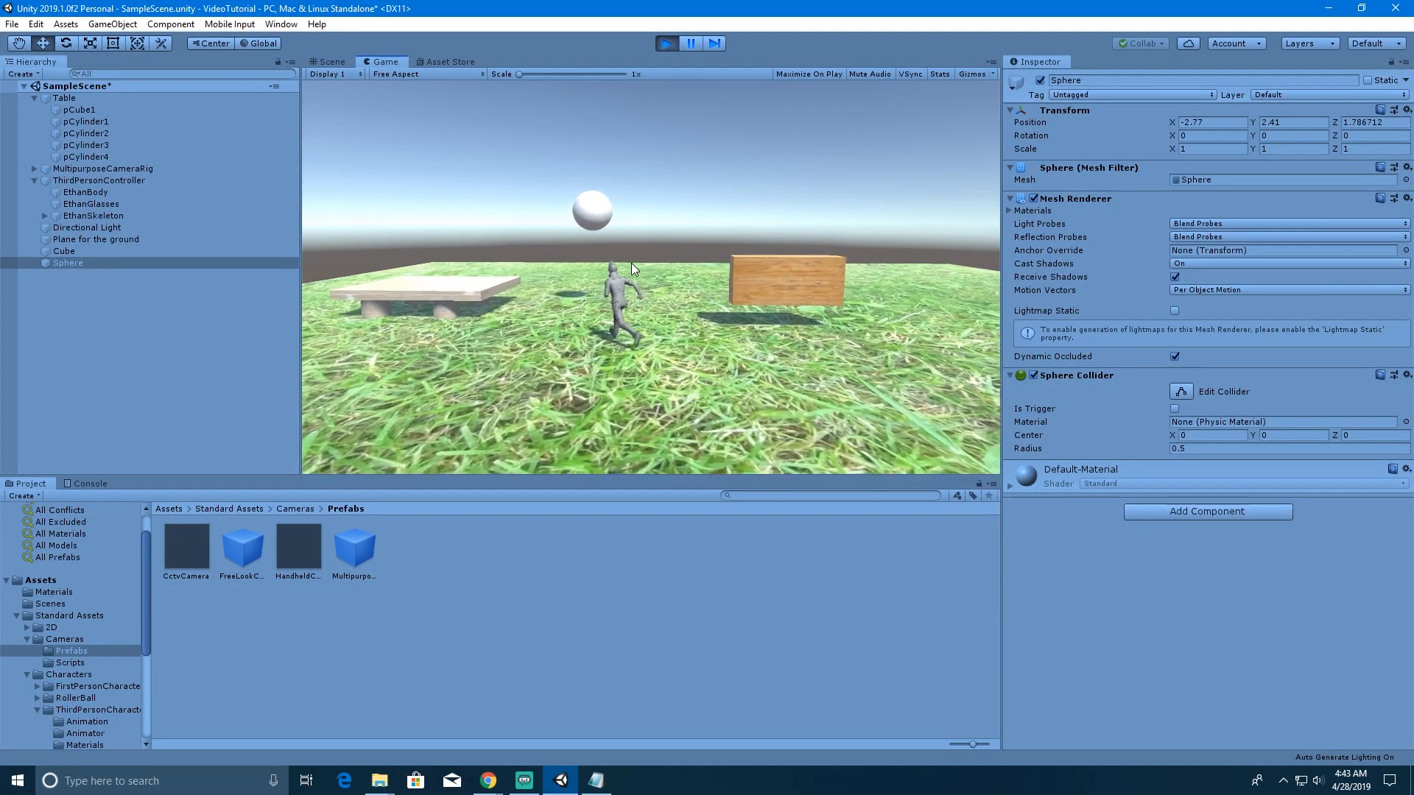
key("space")
key("space")
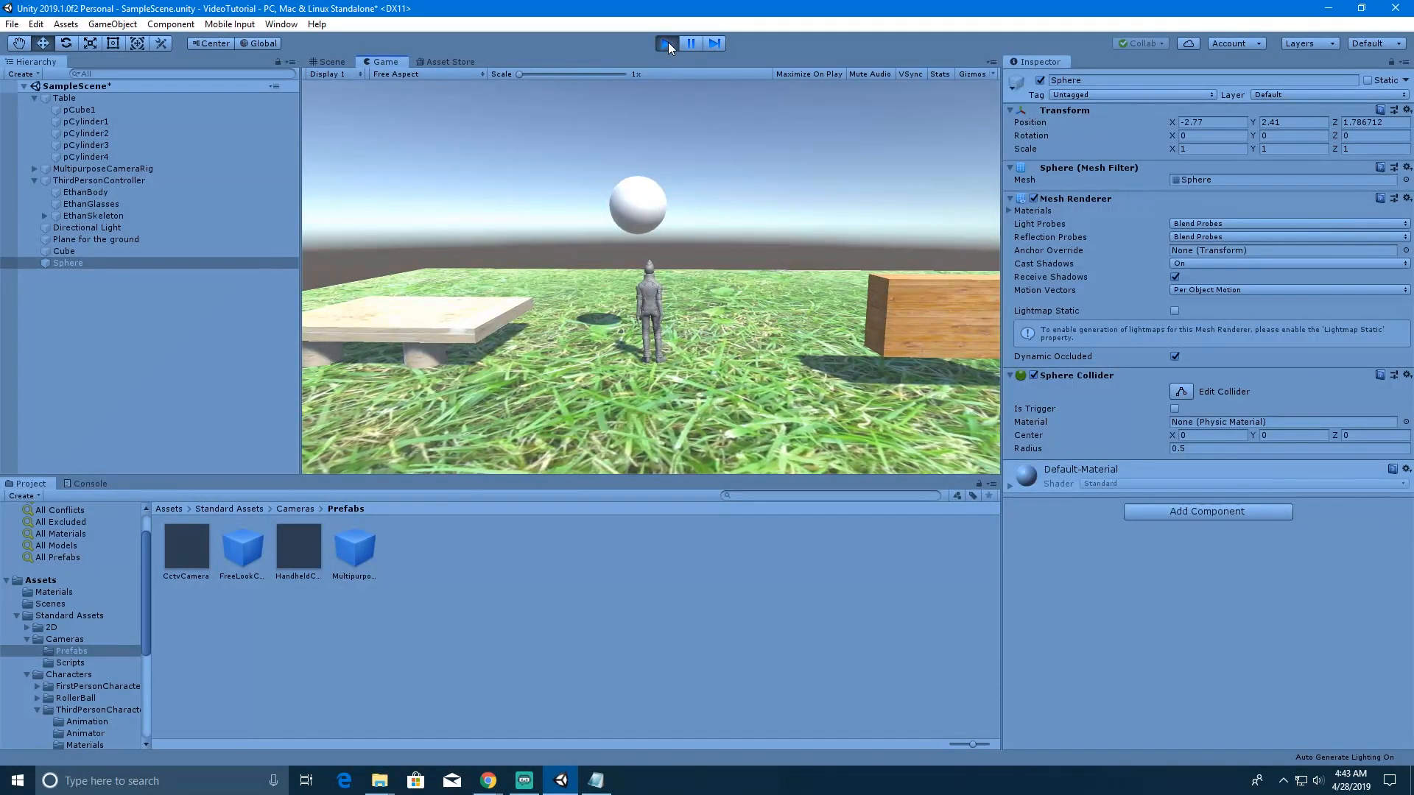
left_click(667, 42)
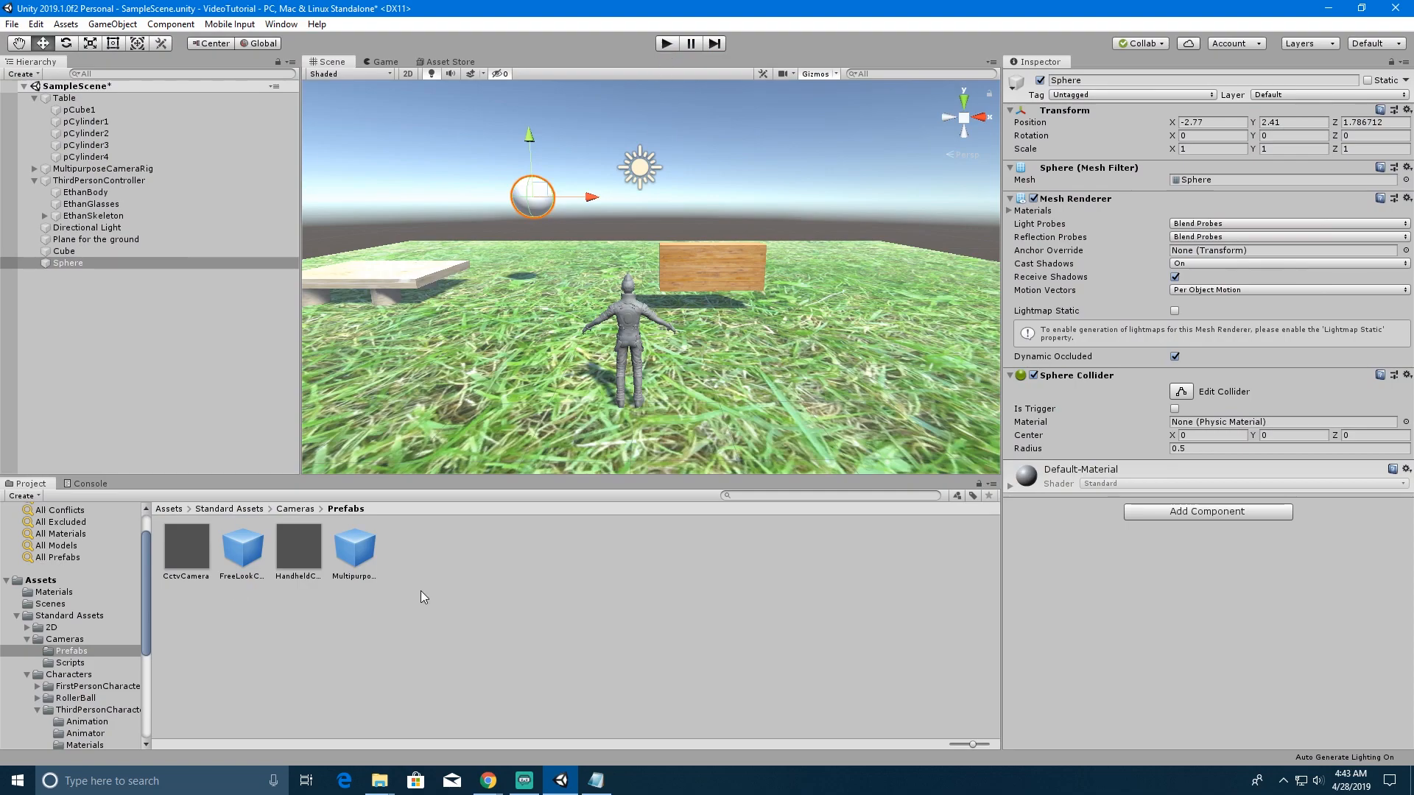
- Import the orange basketball texture and the basketball bump image from File Explorer's Textures folder into the project's root Assets folder
left_click(168, 508)
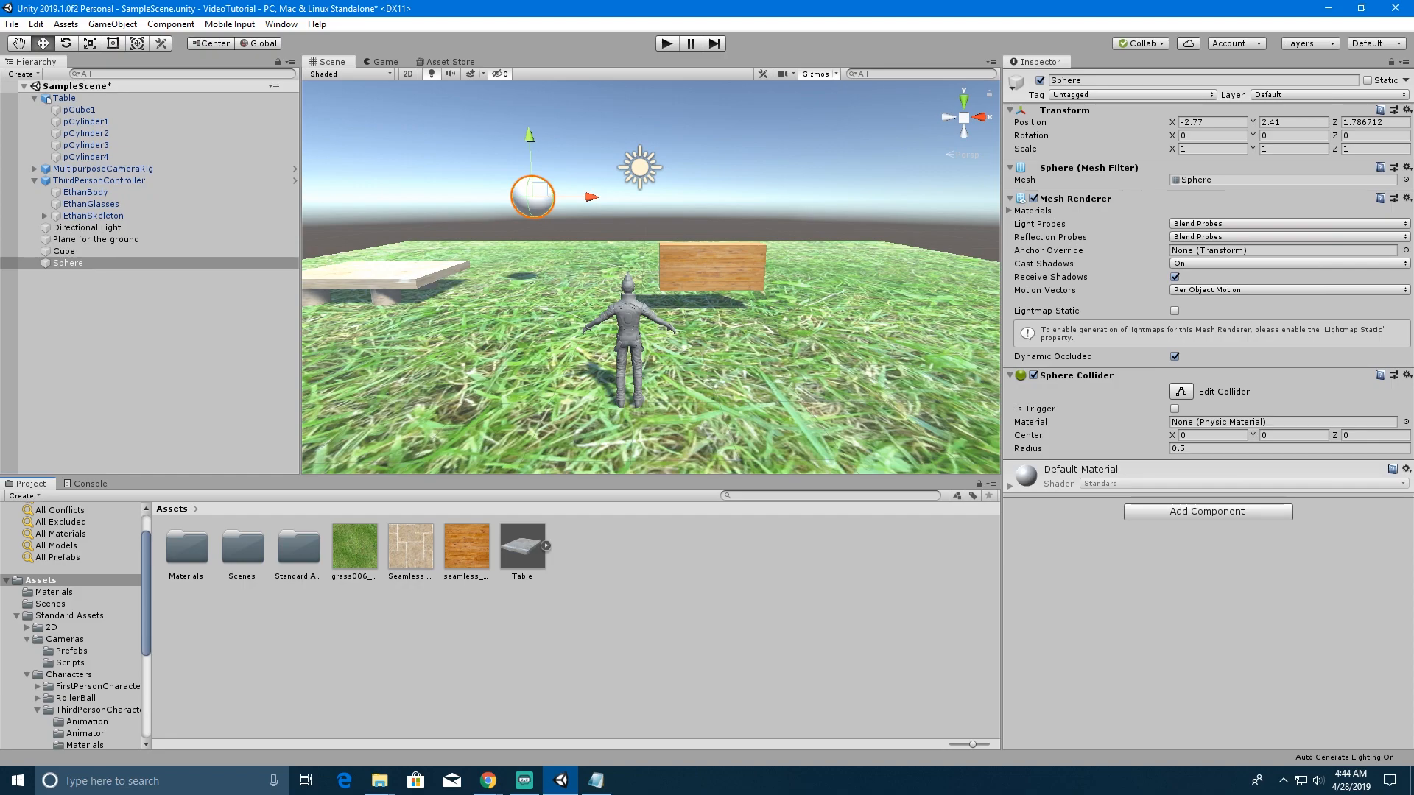
left_click(380, 781)
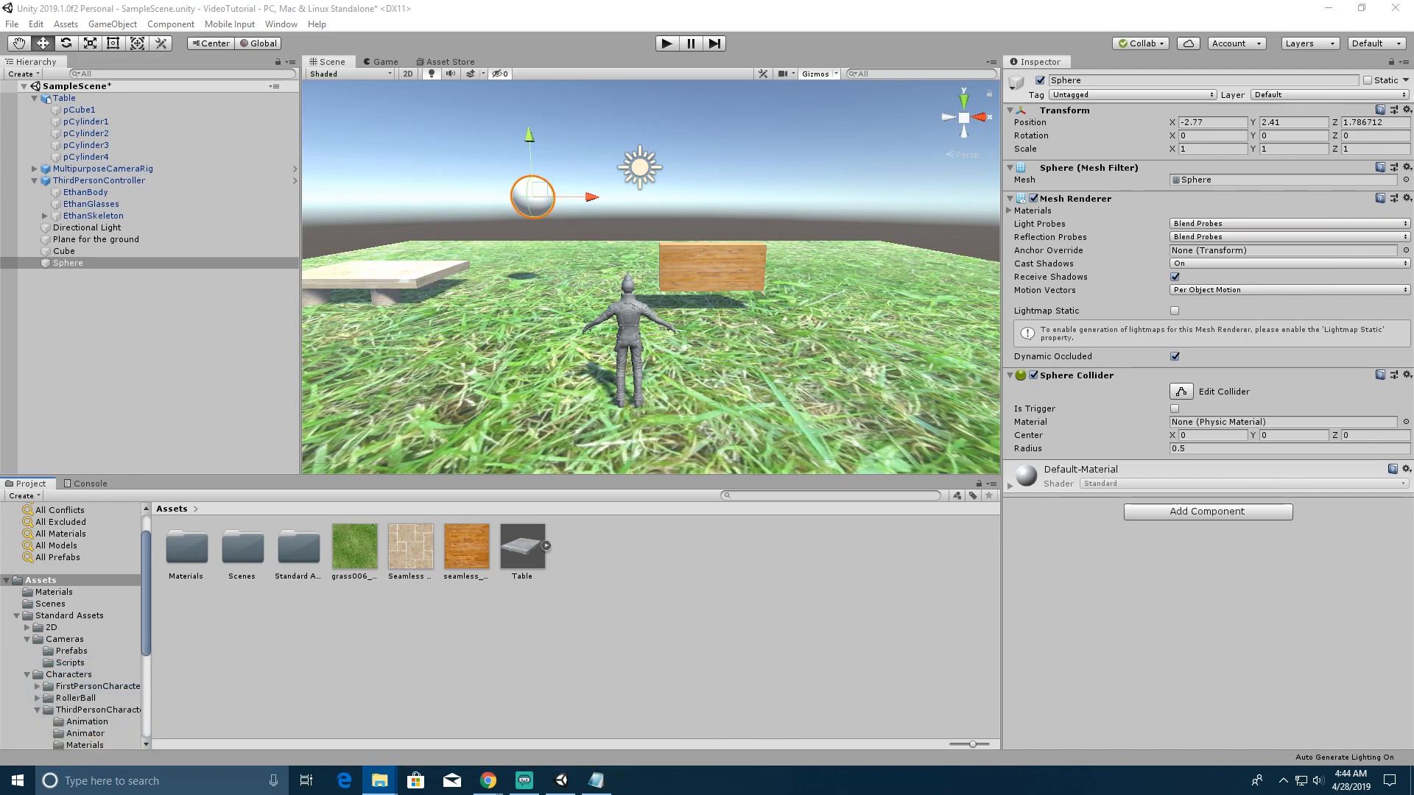
key("super+d")
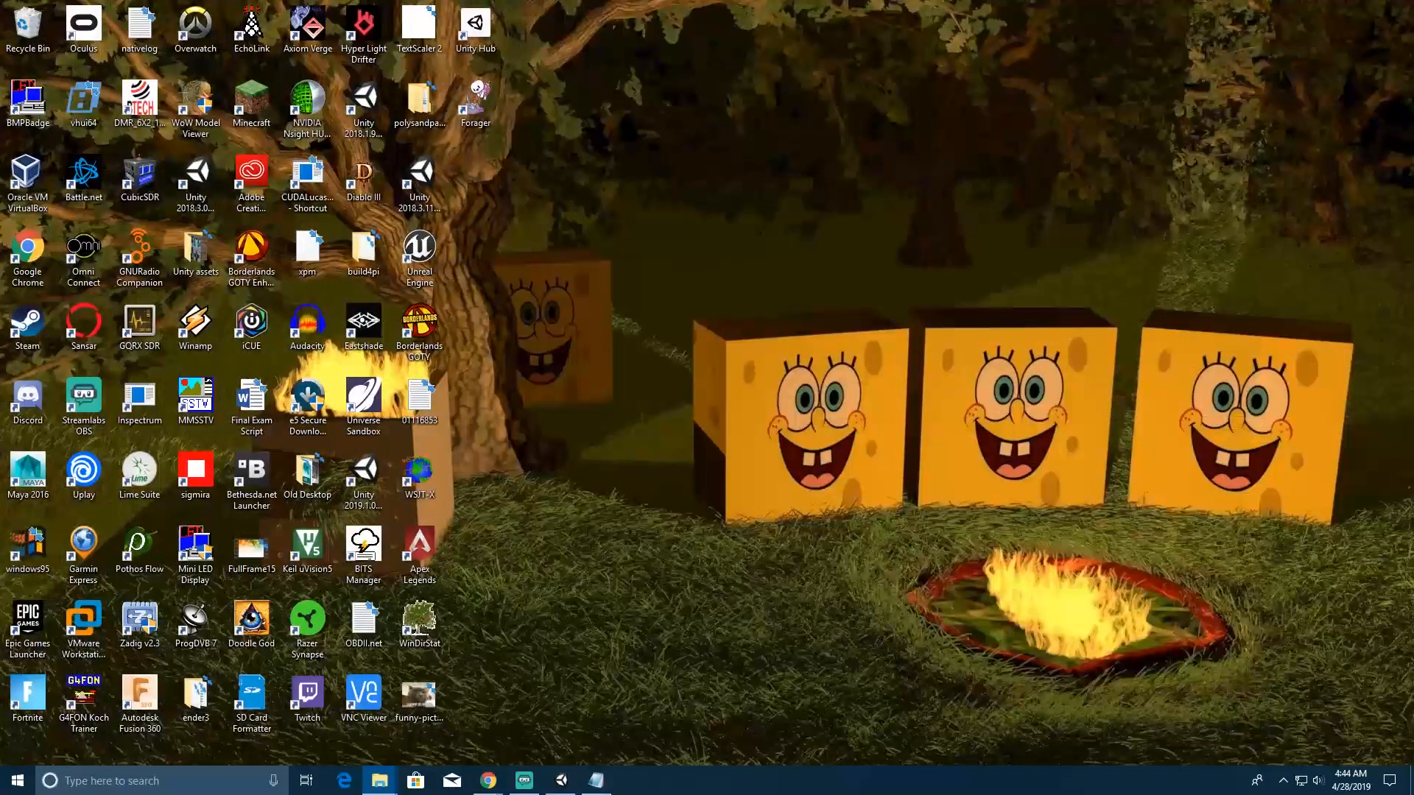
key("super+d")
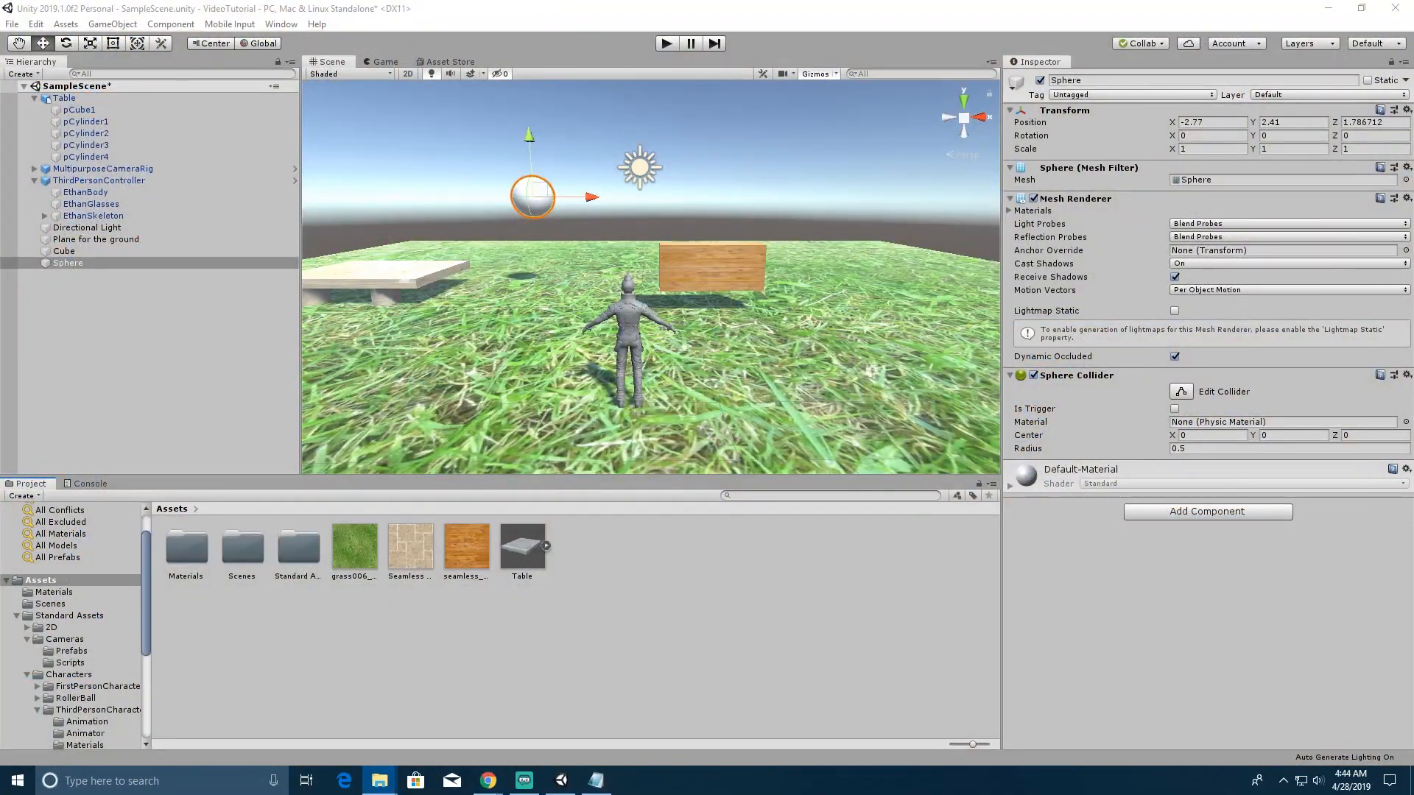
left_click_drag(1413, 51, 921, 101)
scroll(1051, 423, "up", 1)
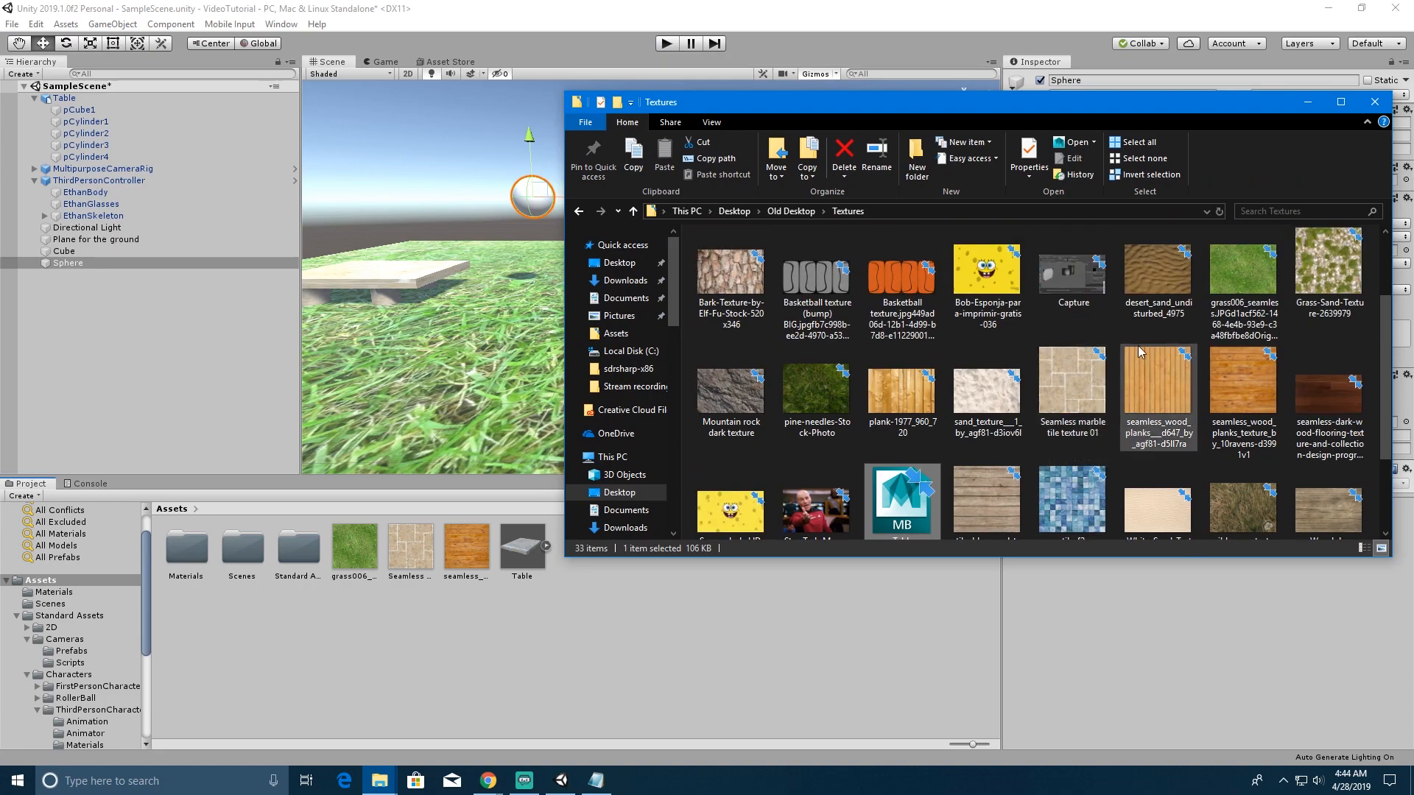
left_click_drag(915, 277, 631, 651)
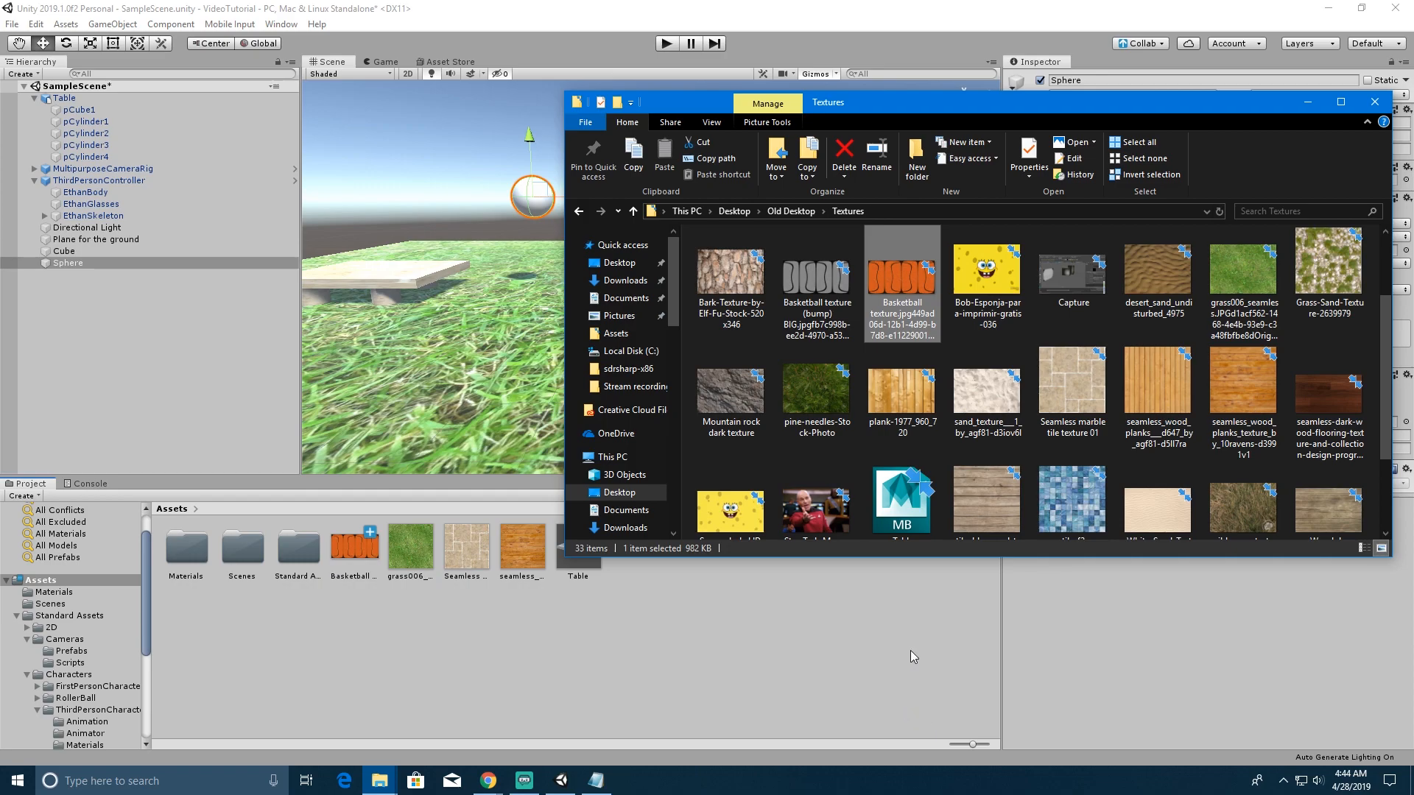
left_click_drag(812, 289, 723, 637)
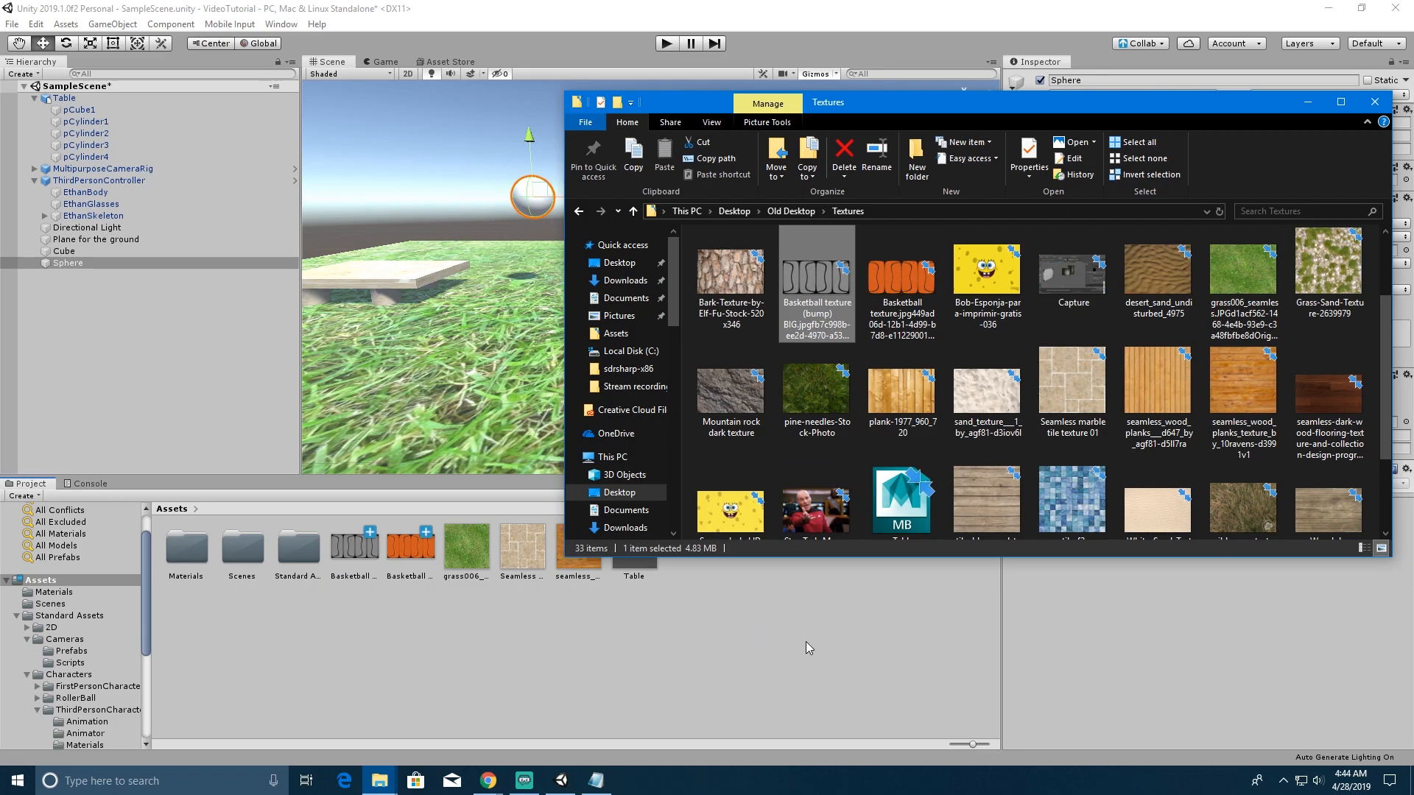
left_click(595, 639)
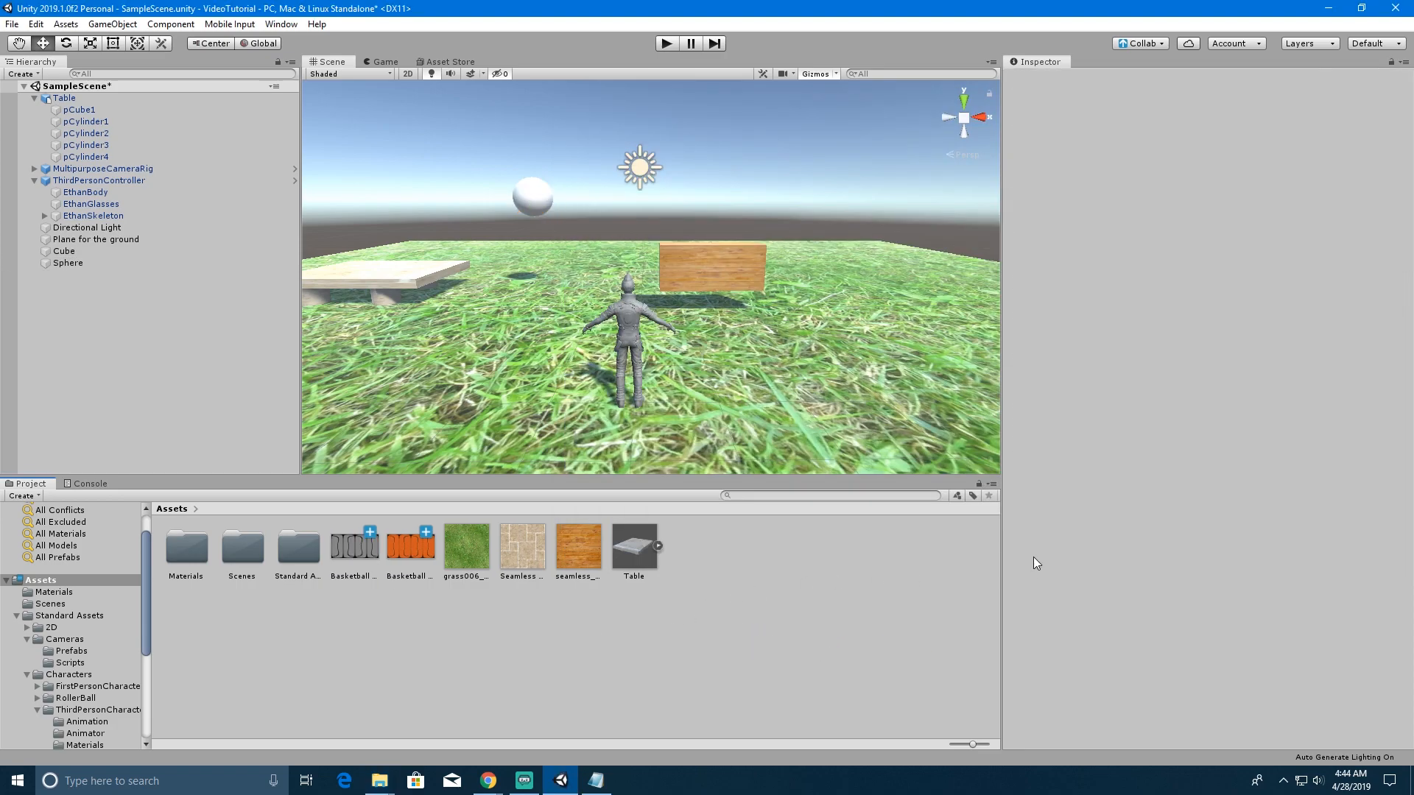
- Set the basketball bump image's texture type to Normal map, enable Create from Grayscale, and apply the import settings
left_click(347, 548)
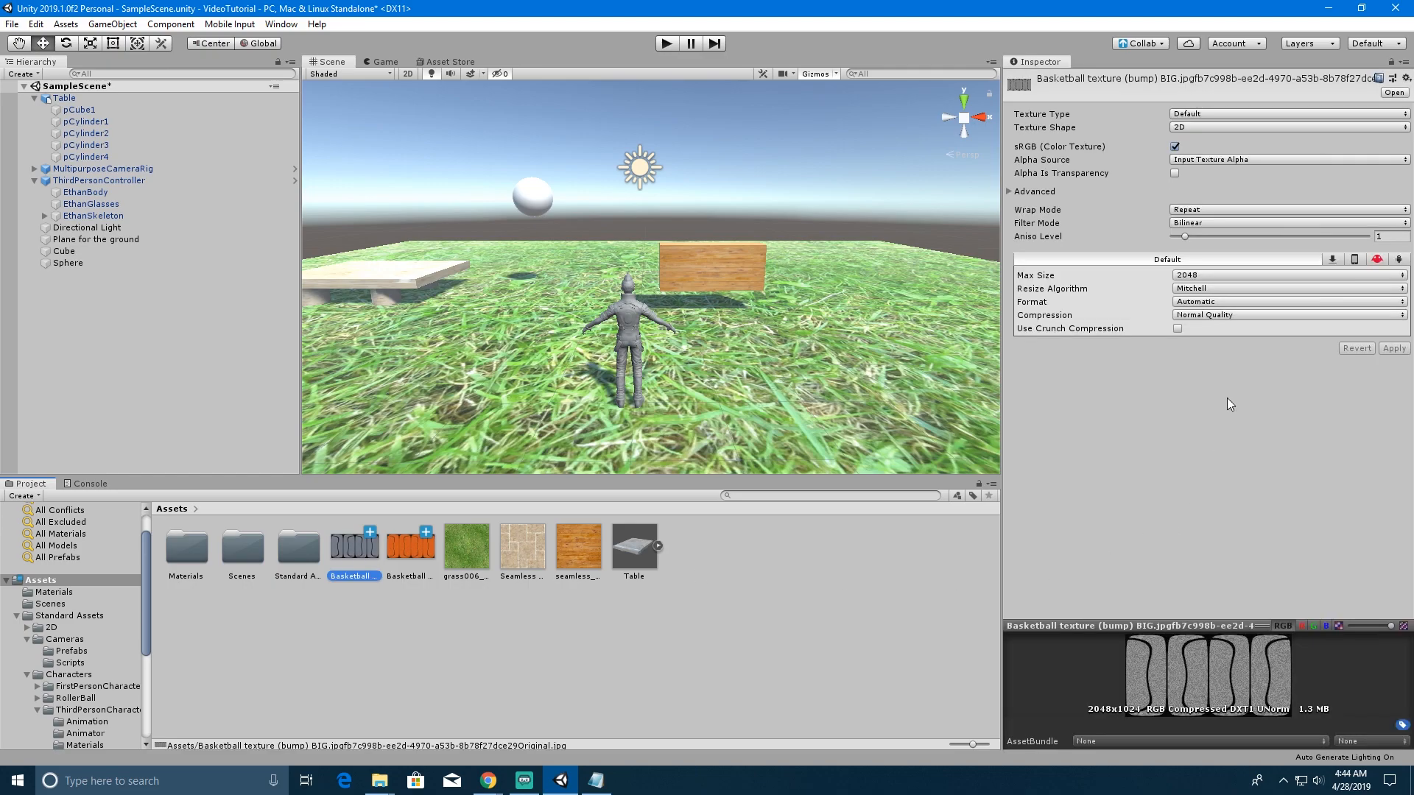
left_click(1219, 115)
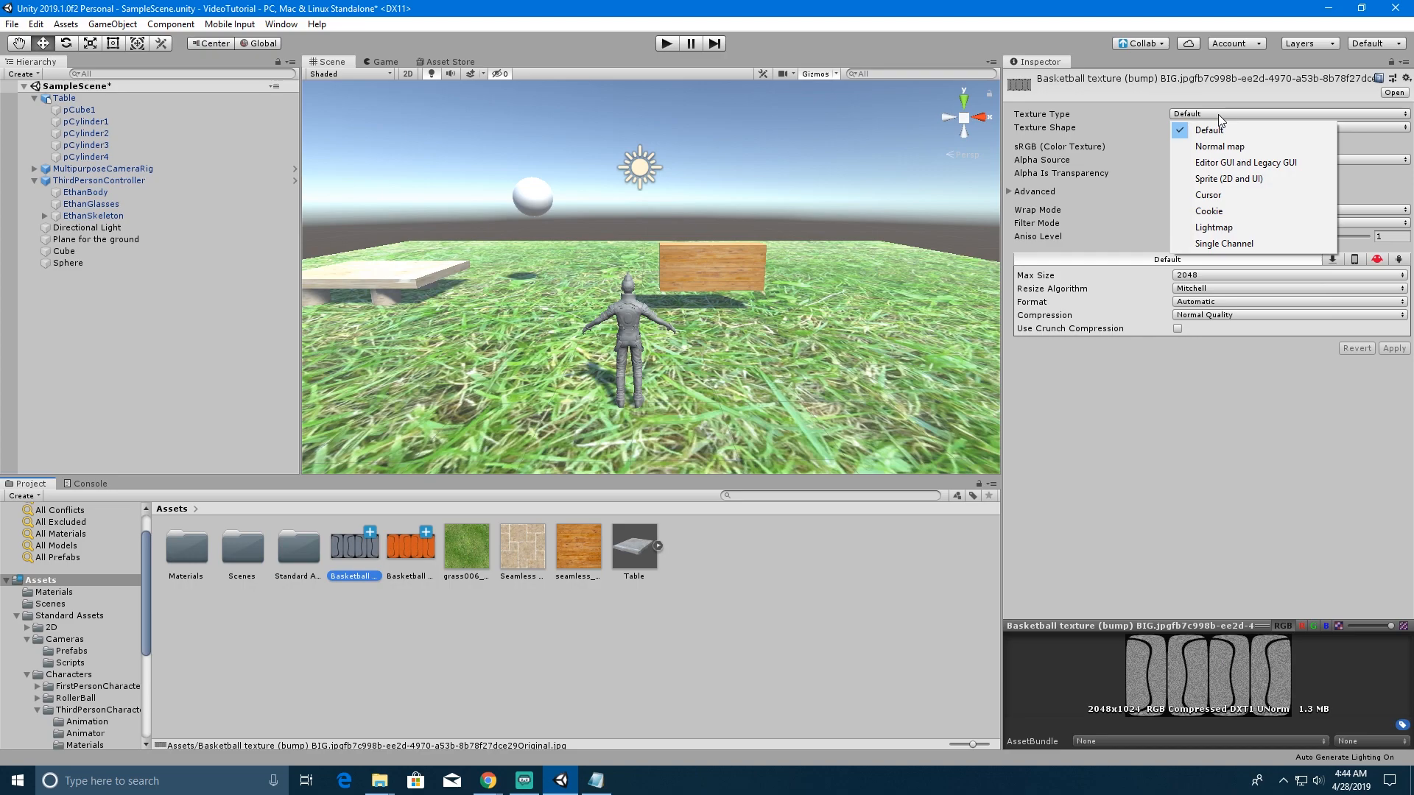
left_click(1239, 151)
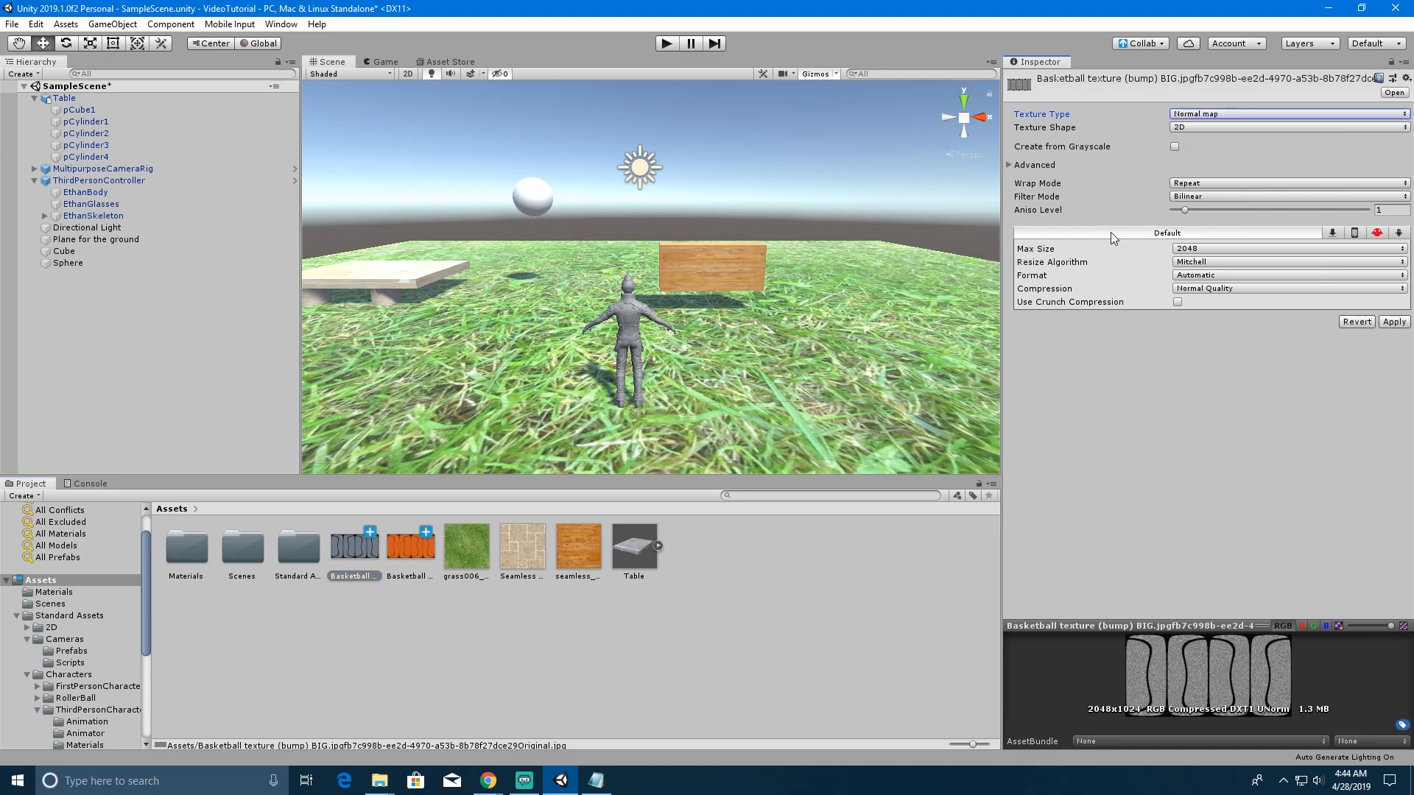
left_click(1175, 146)
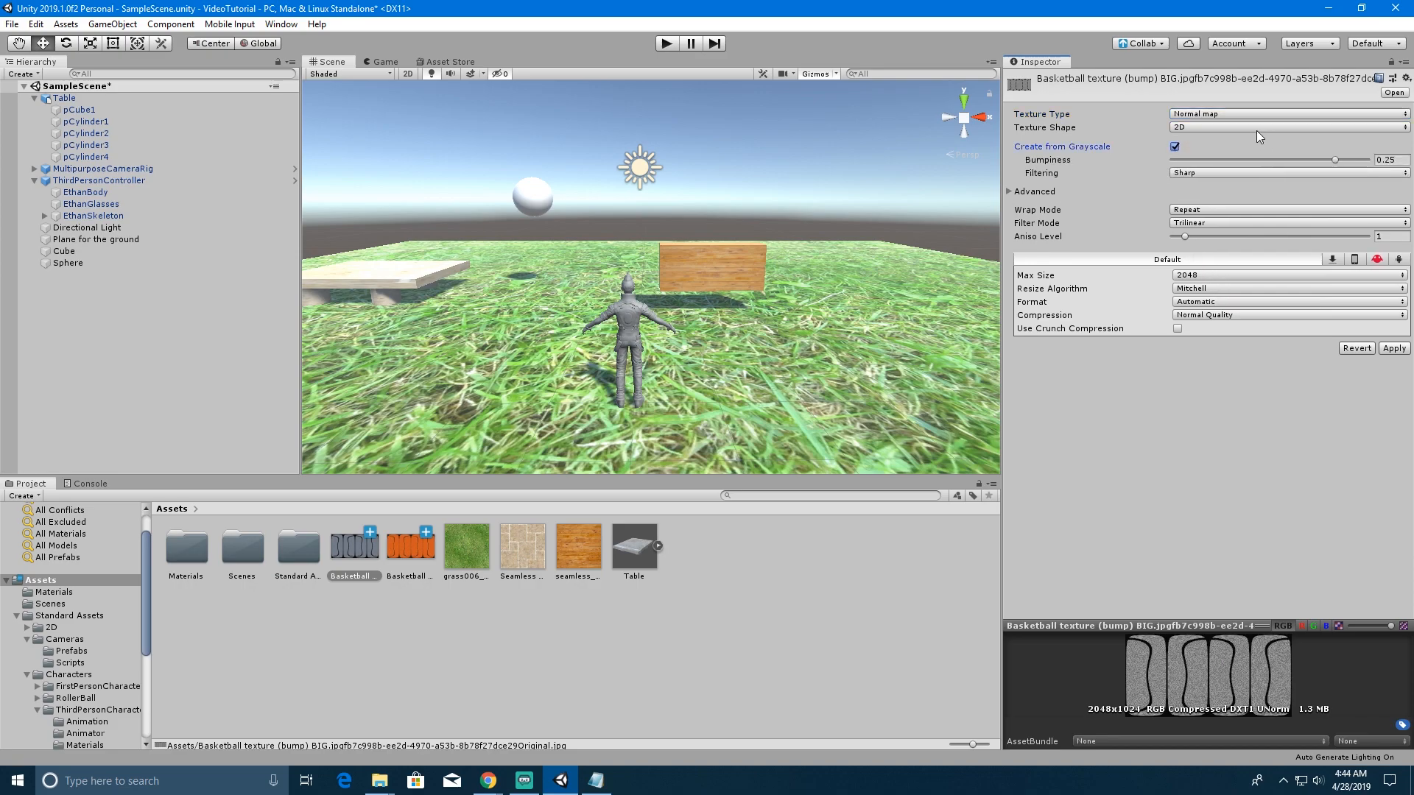
left_click(1394, 348)
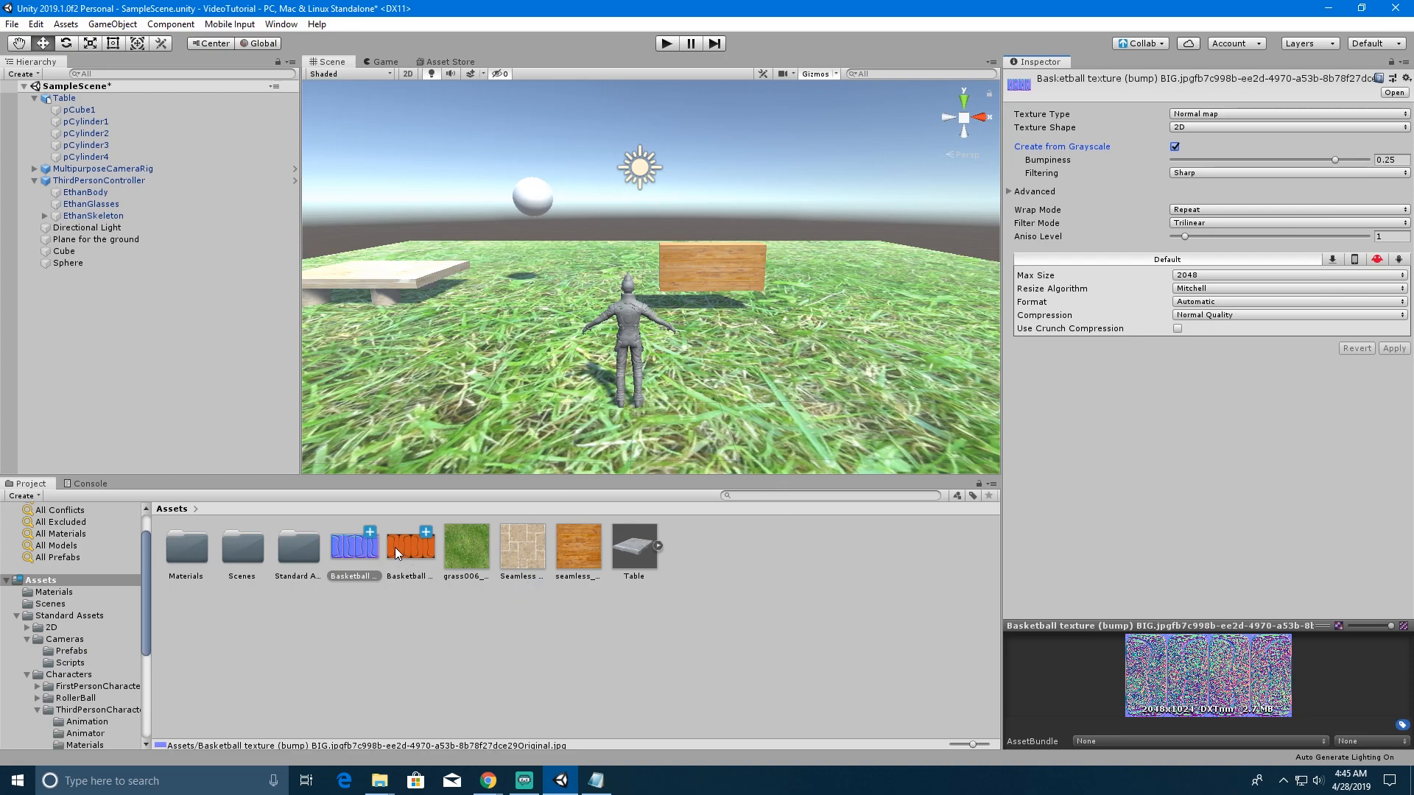
- Apply the orange basketball texture to the sphere and assign the basketball bump texture as its material's main Normal Map
left_click_drag(395, 548, 532, 197)
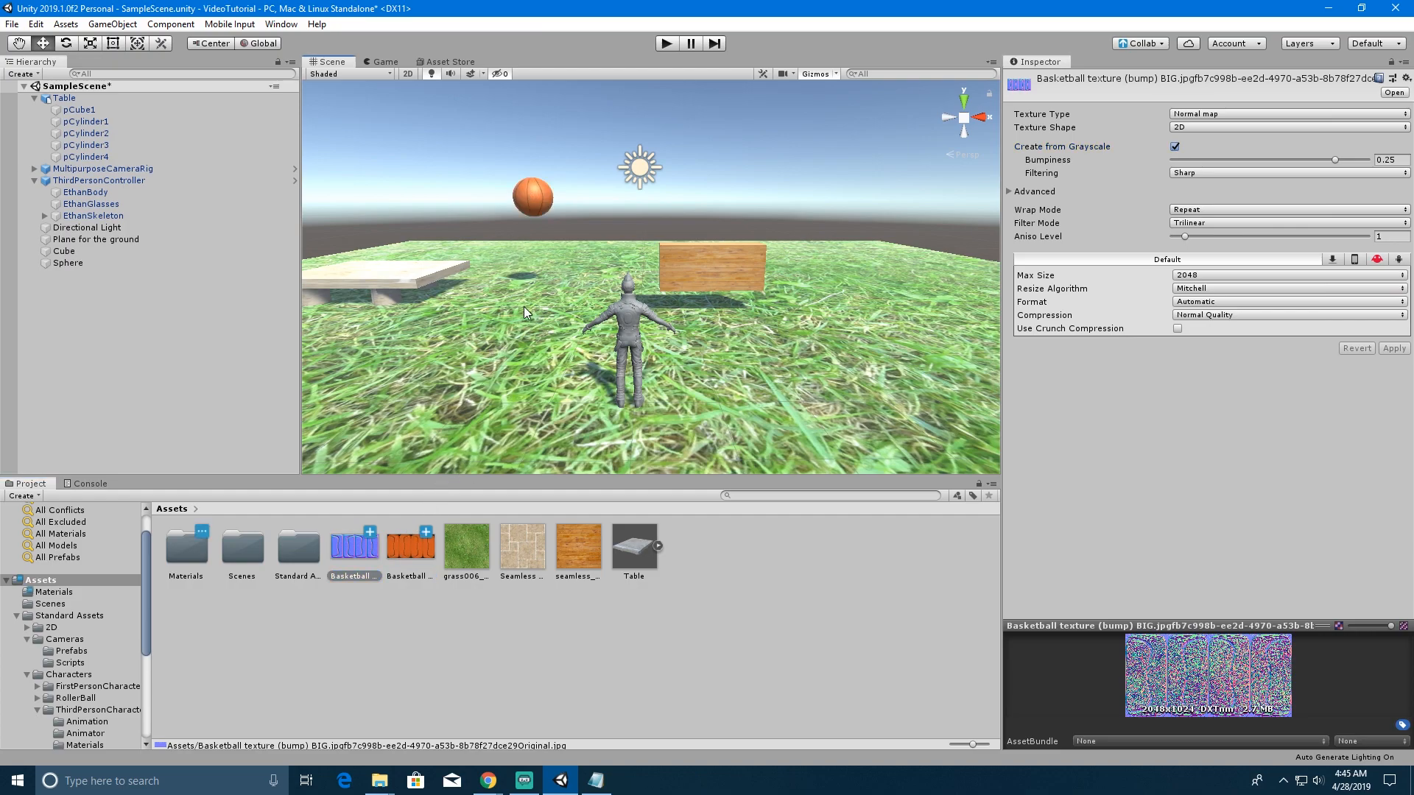
left_click(523, 195)
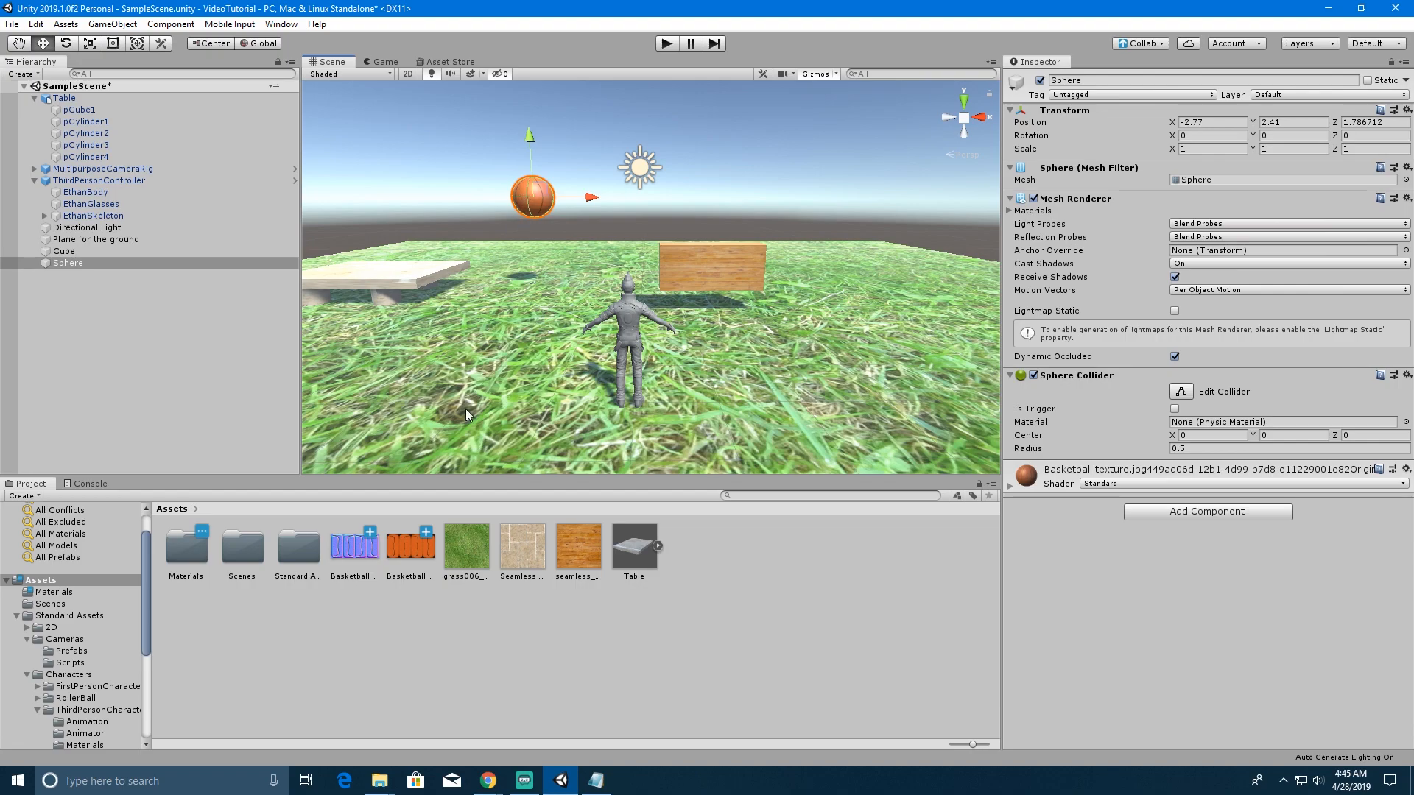
left_click(190, 552)
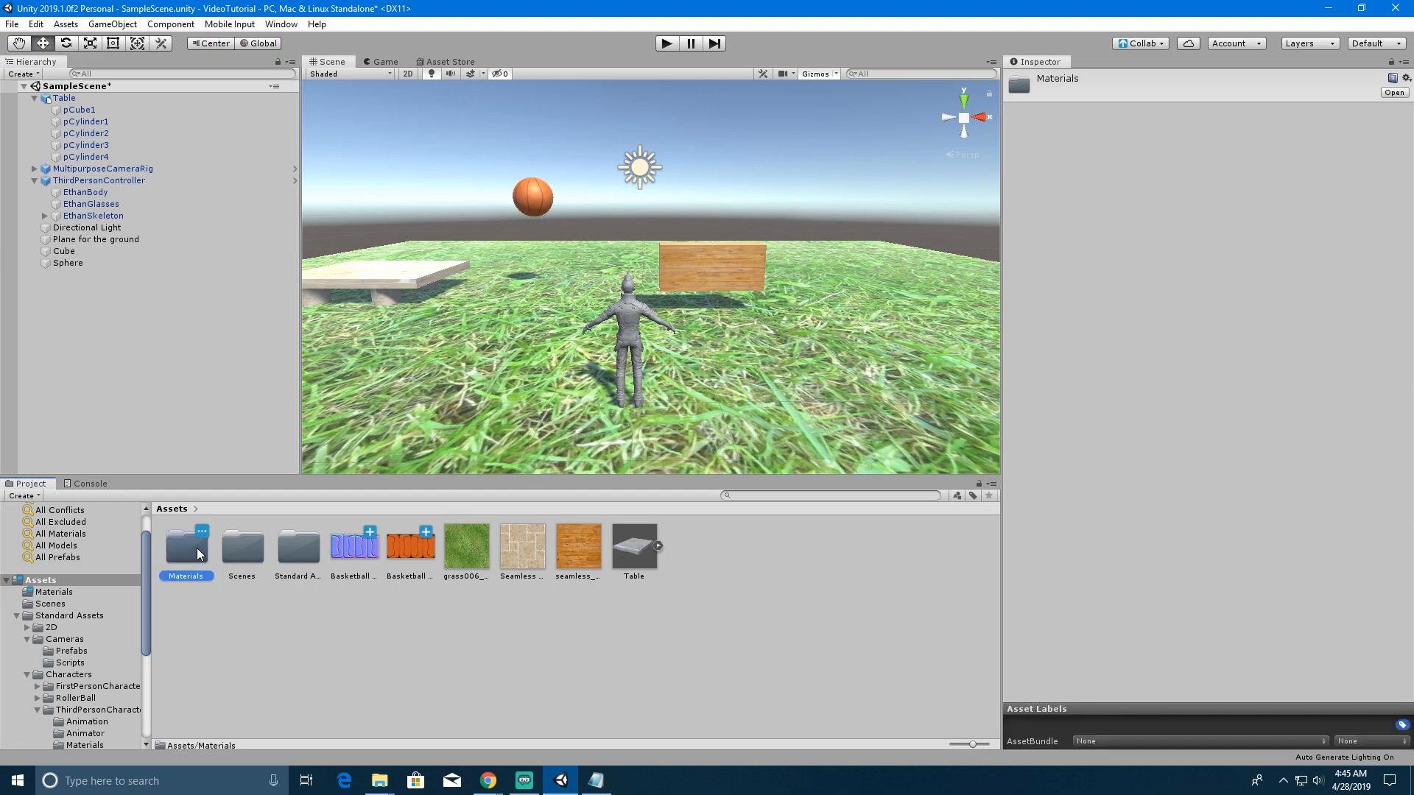
double_click(199, 551)
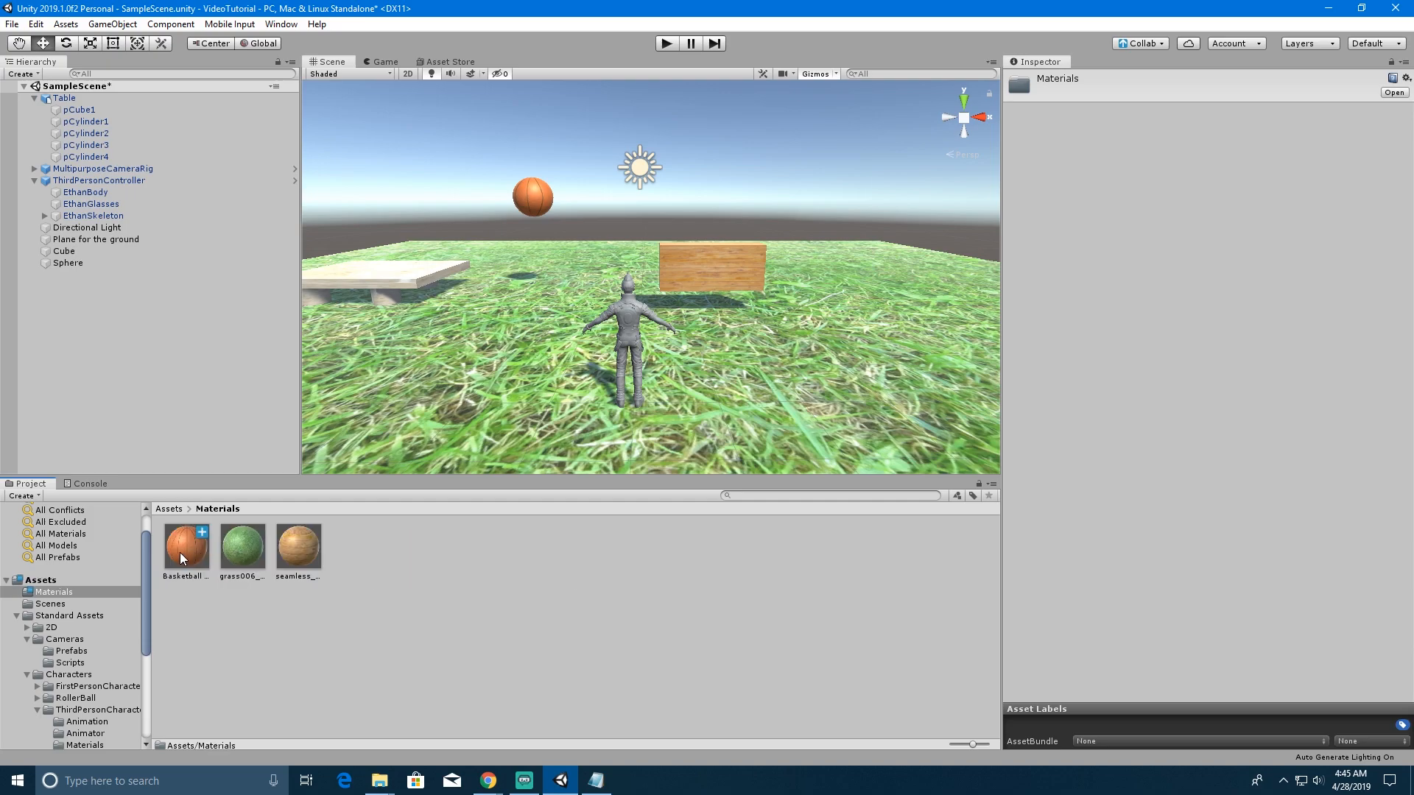
left_click(179, 552)
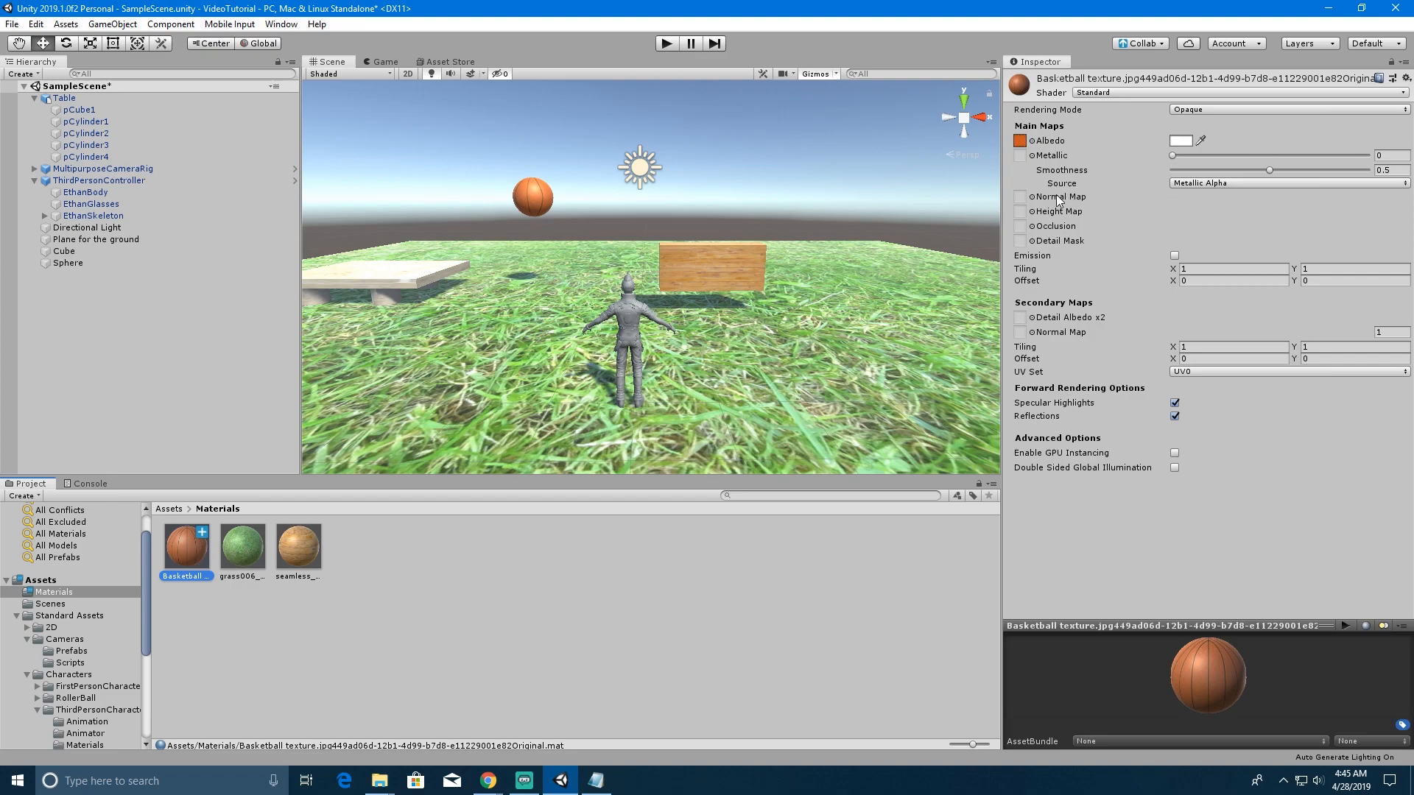
left_click(1019, 198)
left_click(1032, 198)
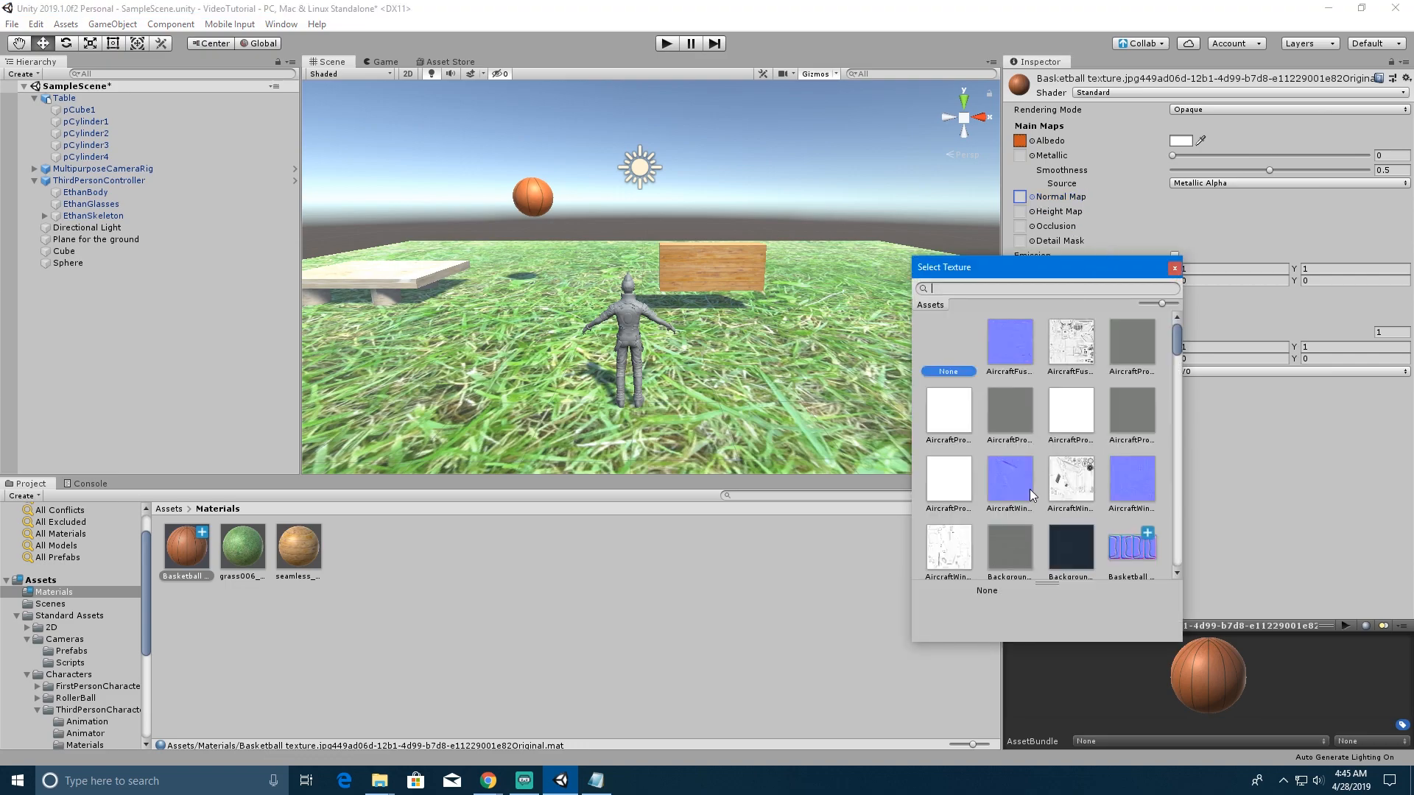
left_click(1132, 551)
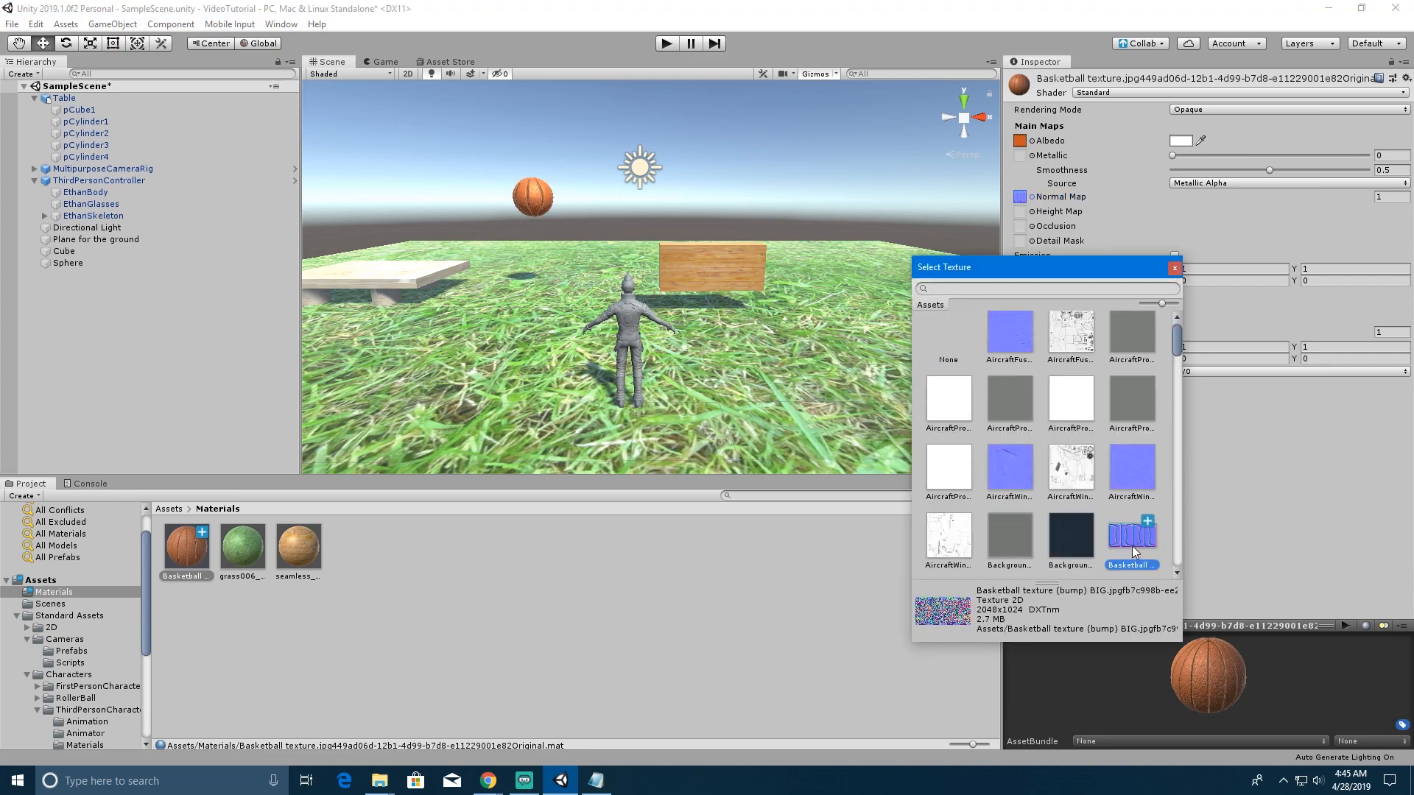
double_click(1133, 546)
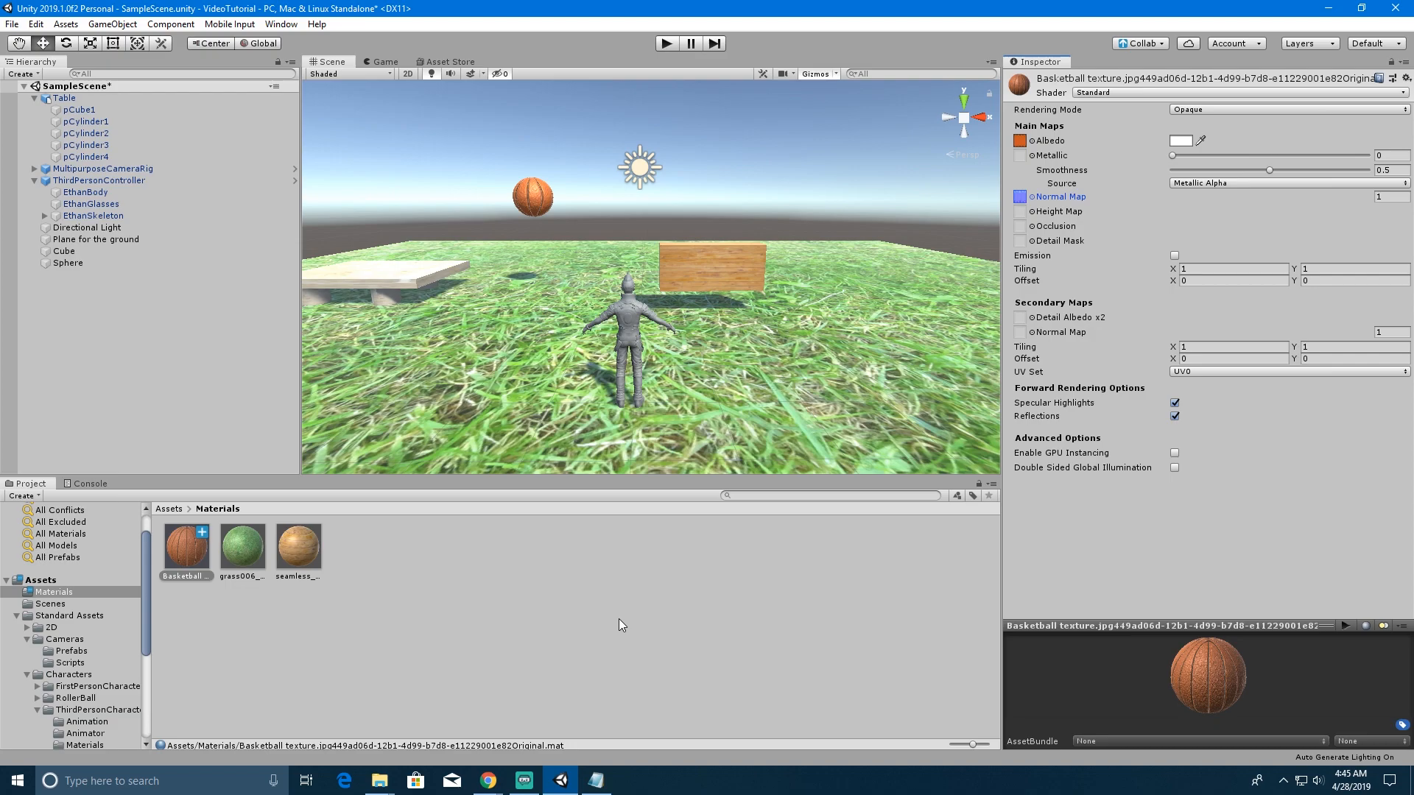
- Play-test the scene by running the character around the textured basketball to inspect its surface up close, and stop the game
left_click(559, 299)
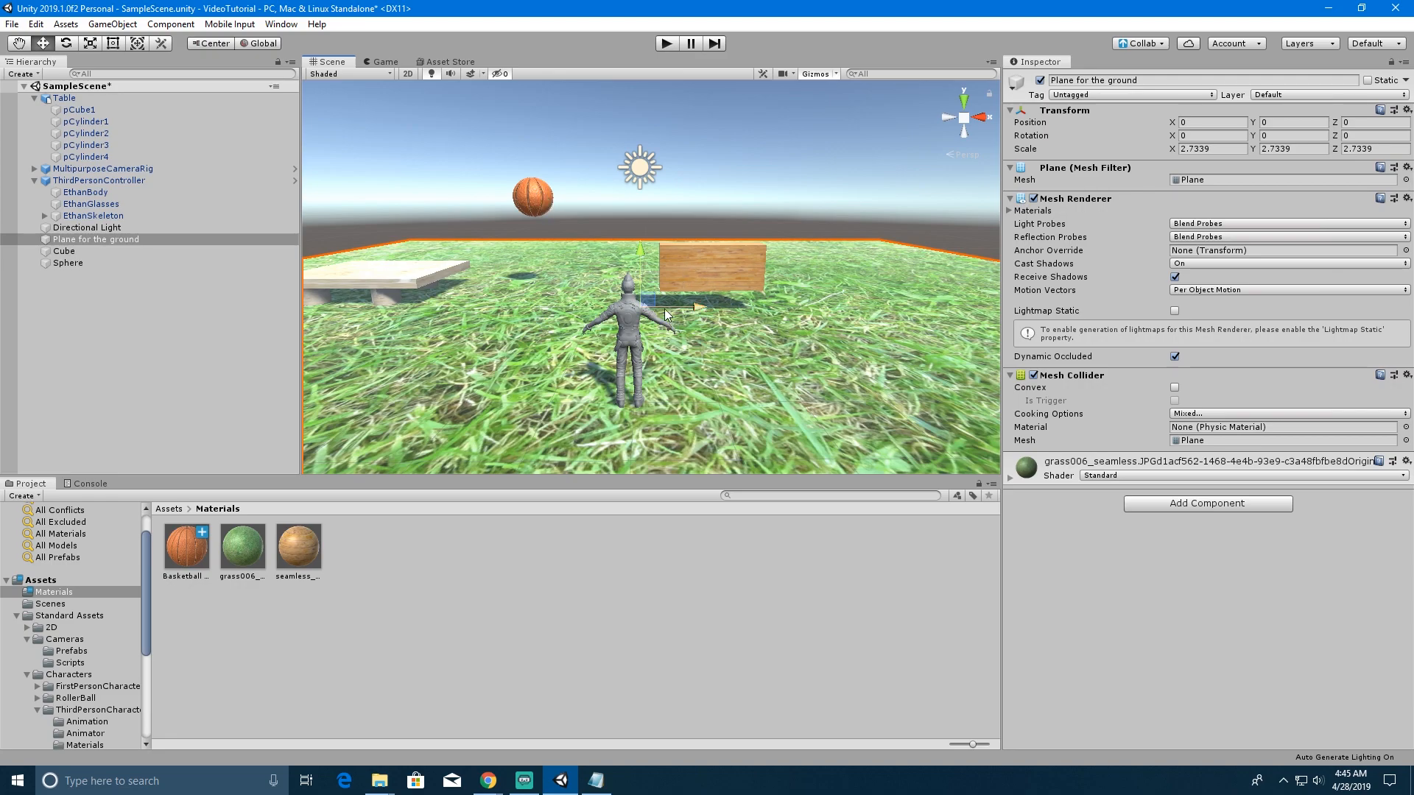
left_click(666, 44)
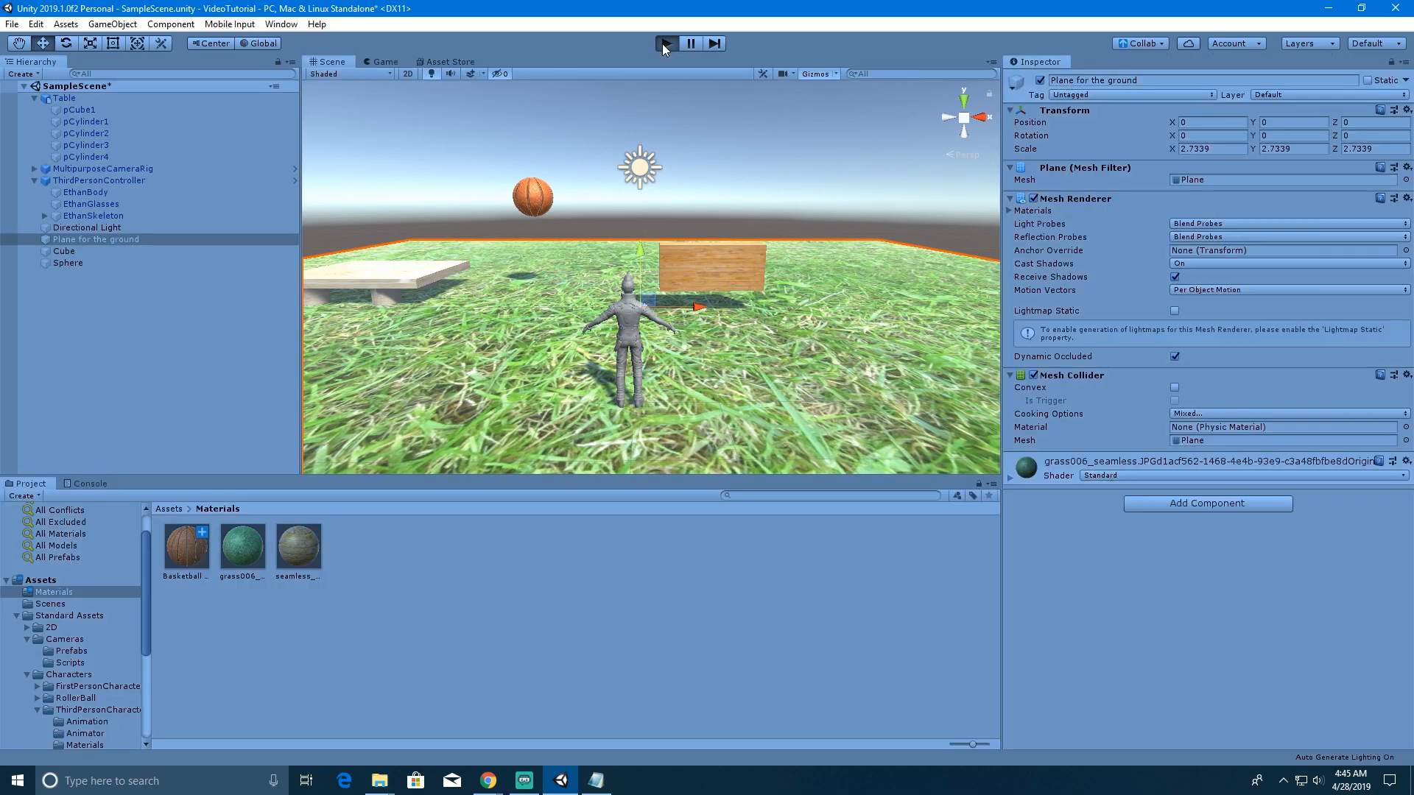
key("w")
key("a")
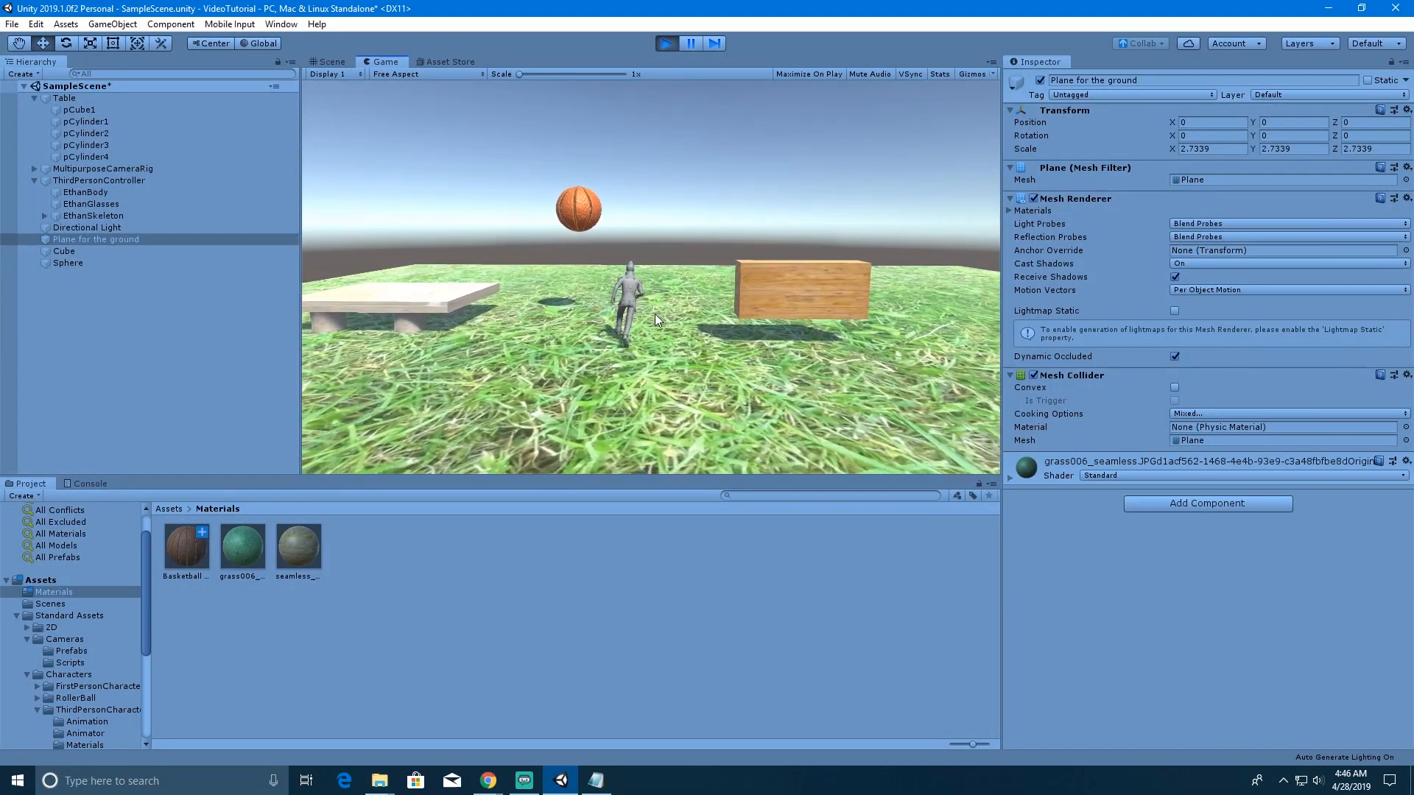
key("a")
key("w")
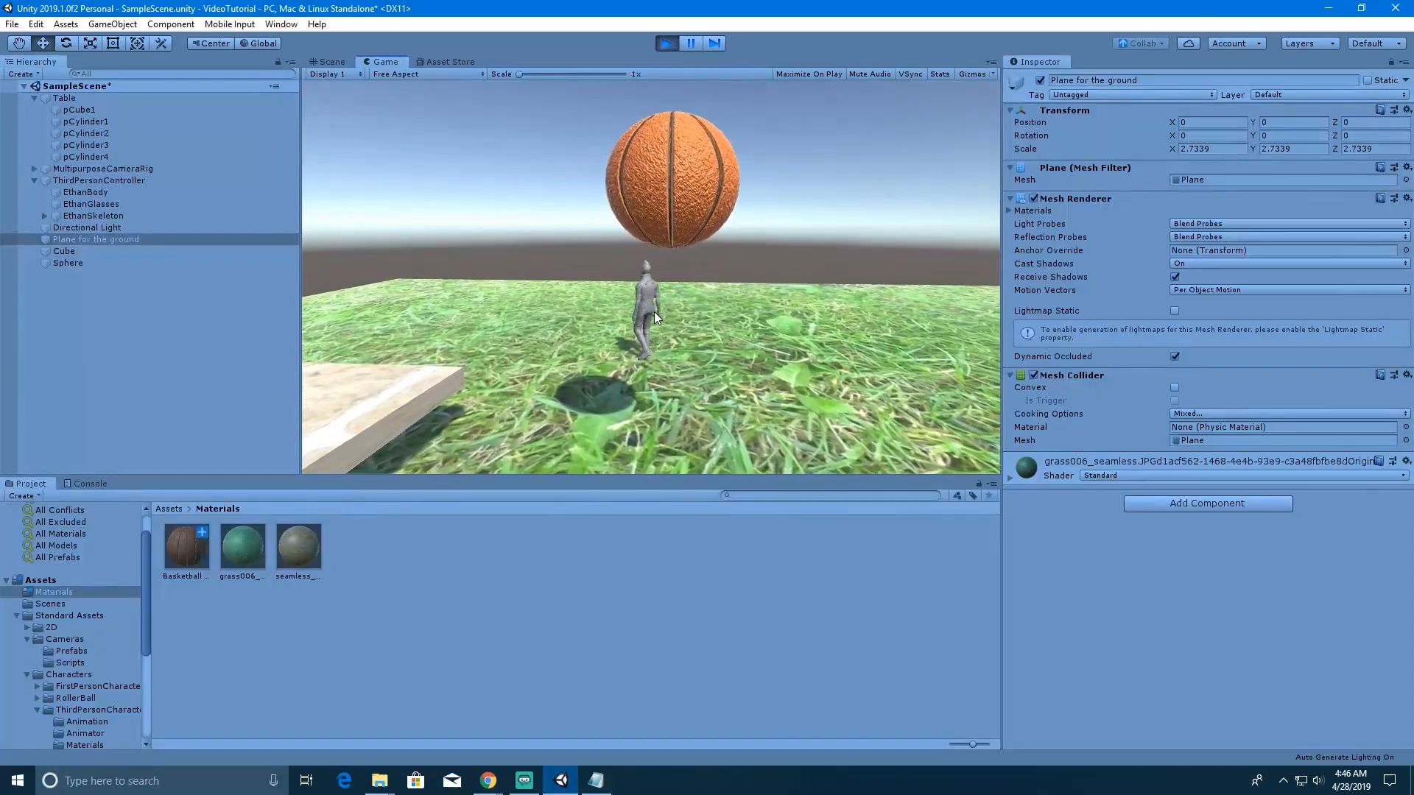
key("s")
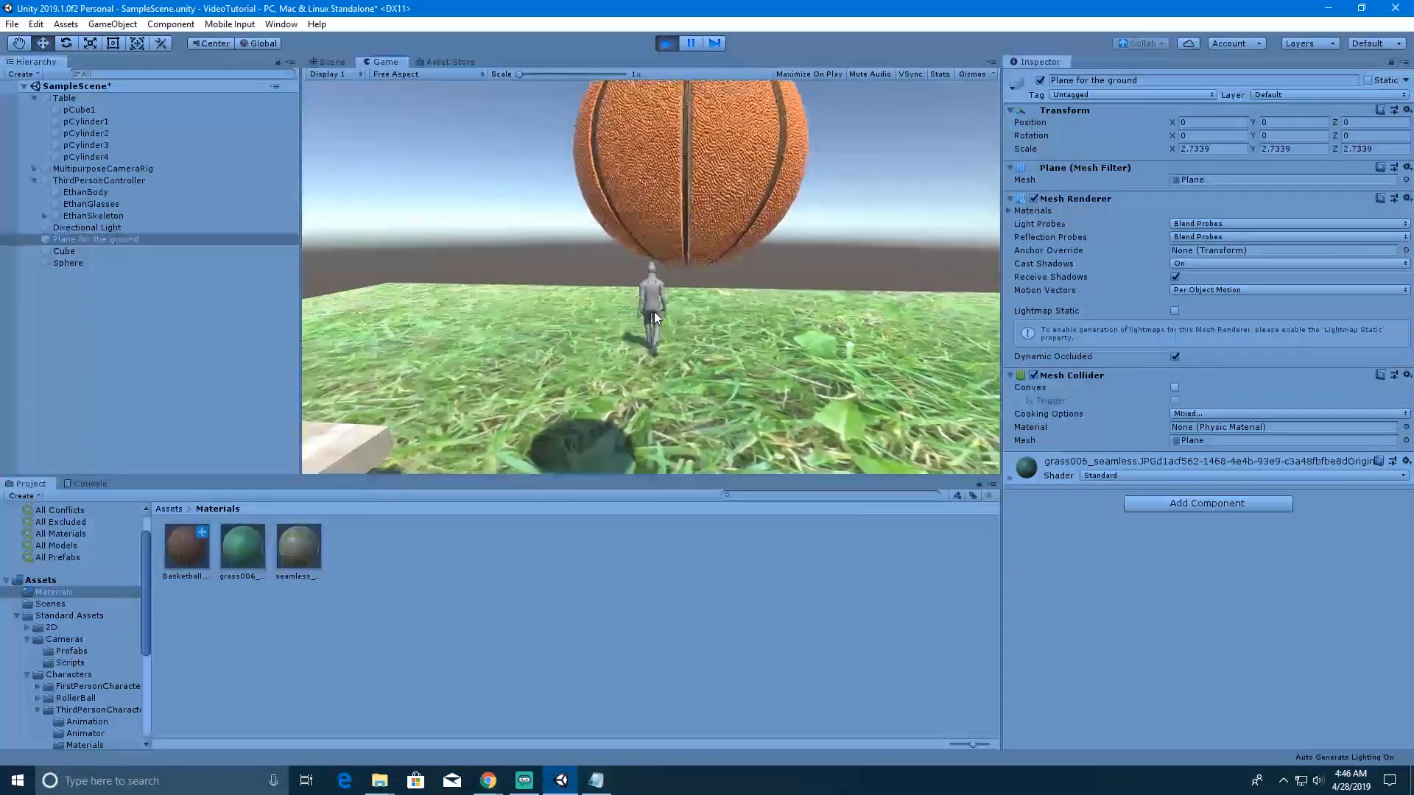
key("s")
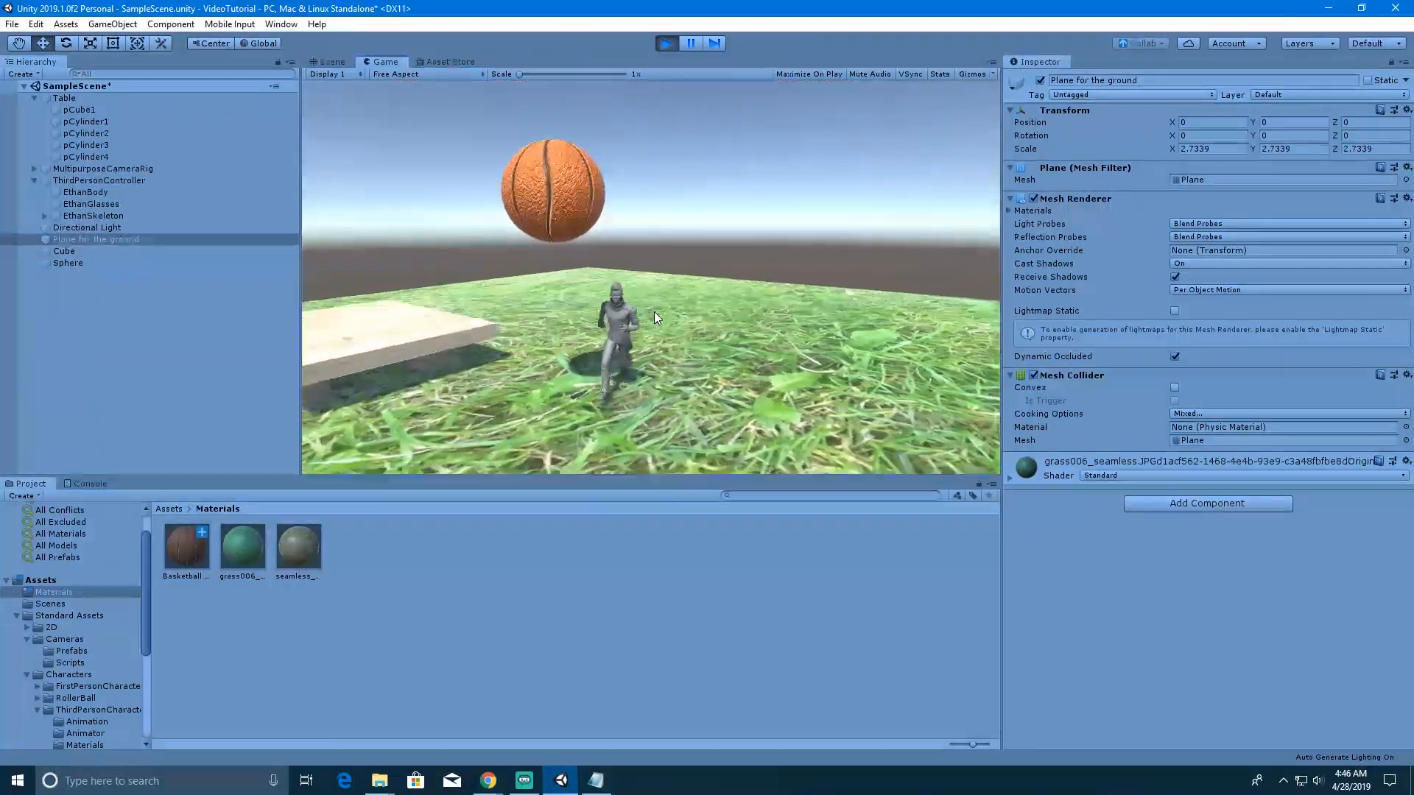
key("a")
key("w")
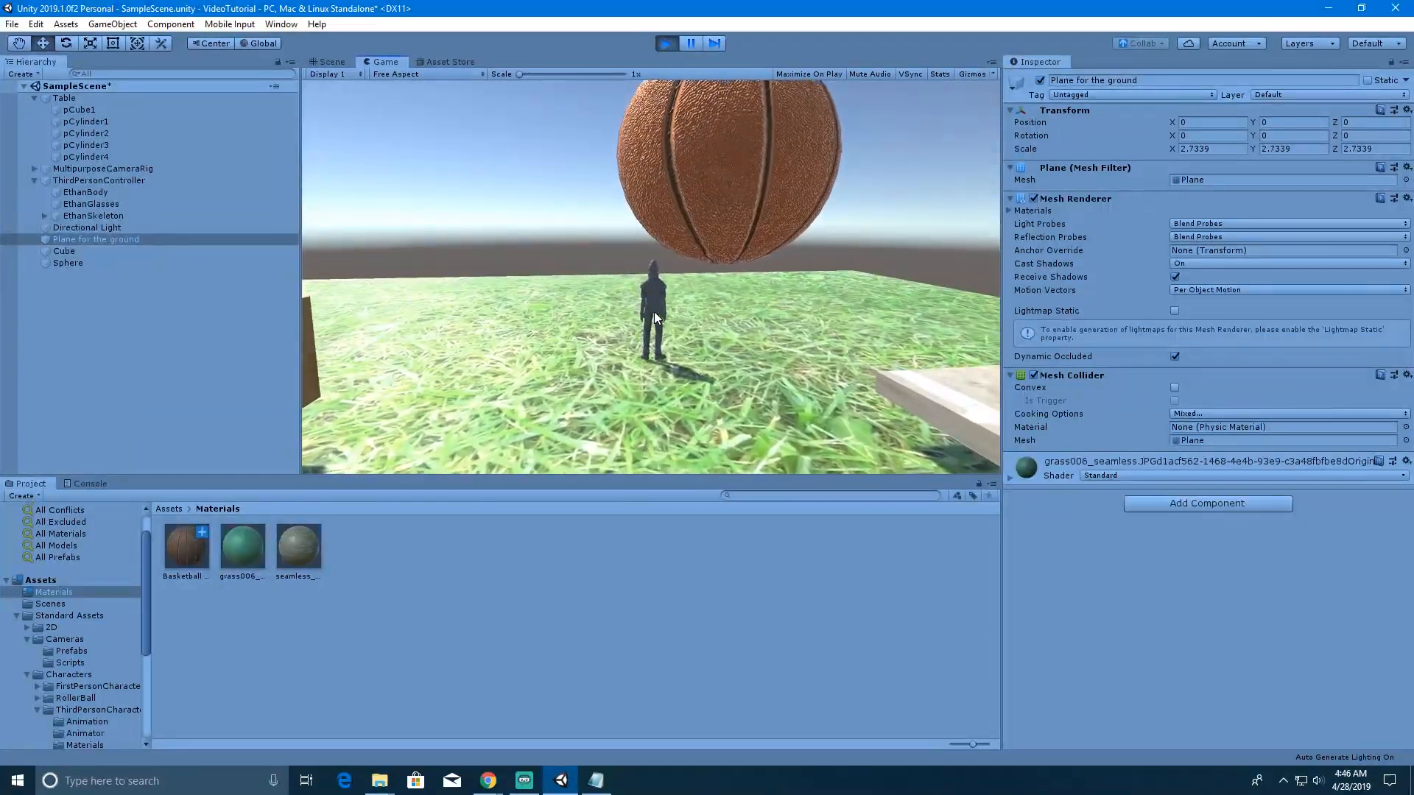
key("a")
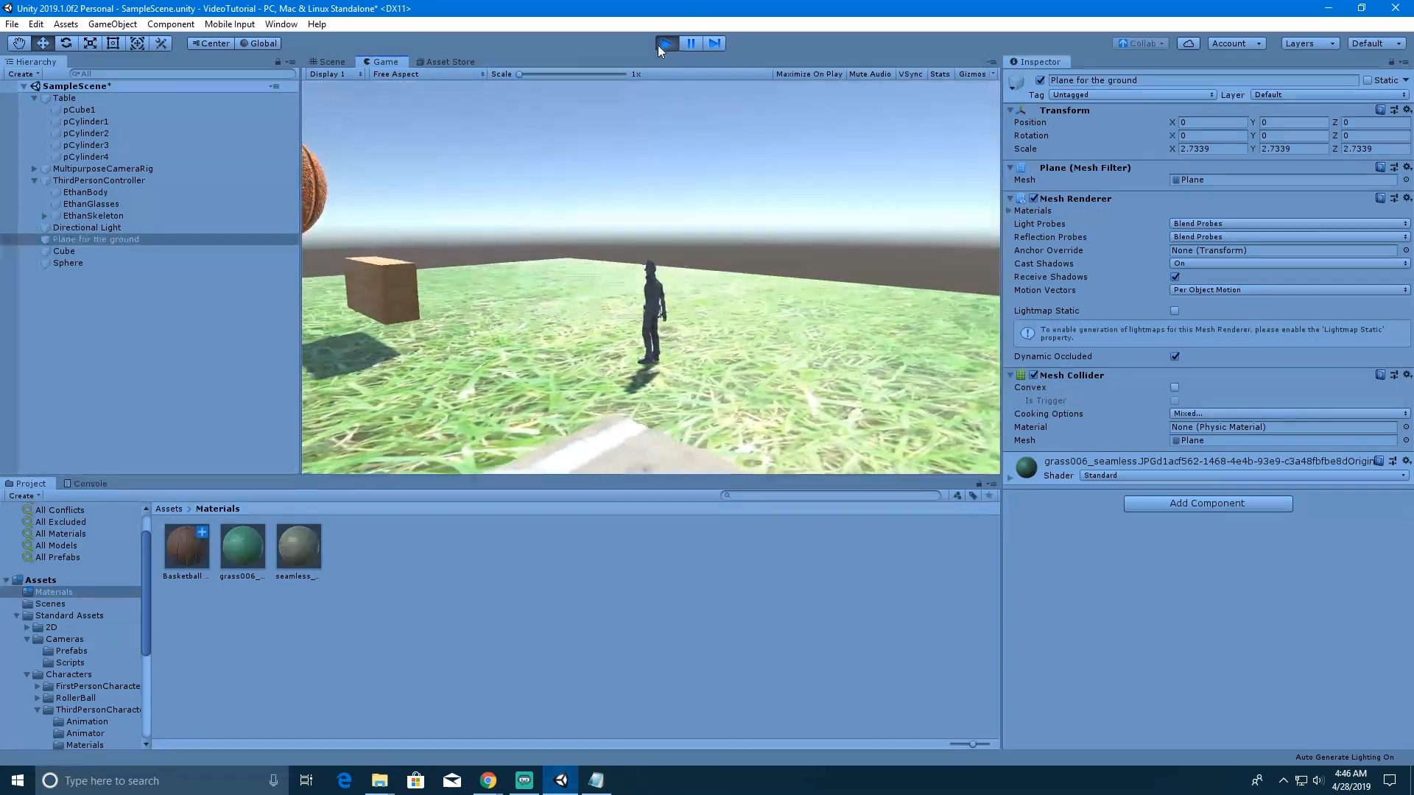
left_click(665, 44)
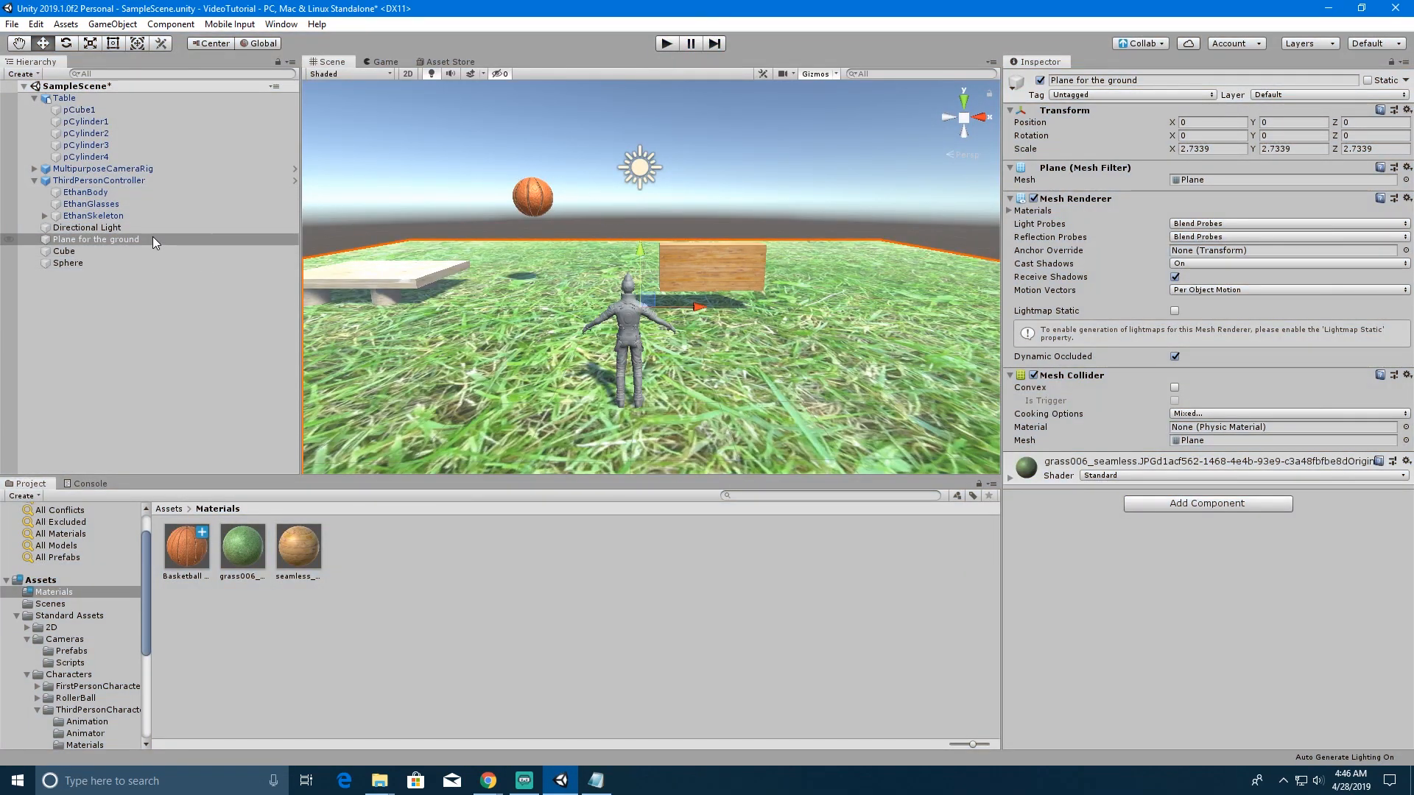
- Rename the Sphere object as "B Ball"
left_click(74, 262)
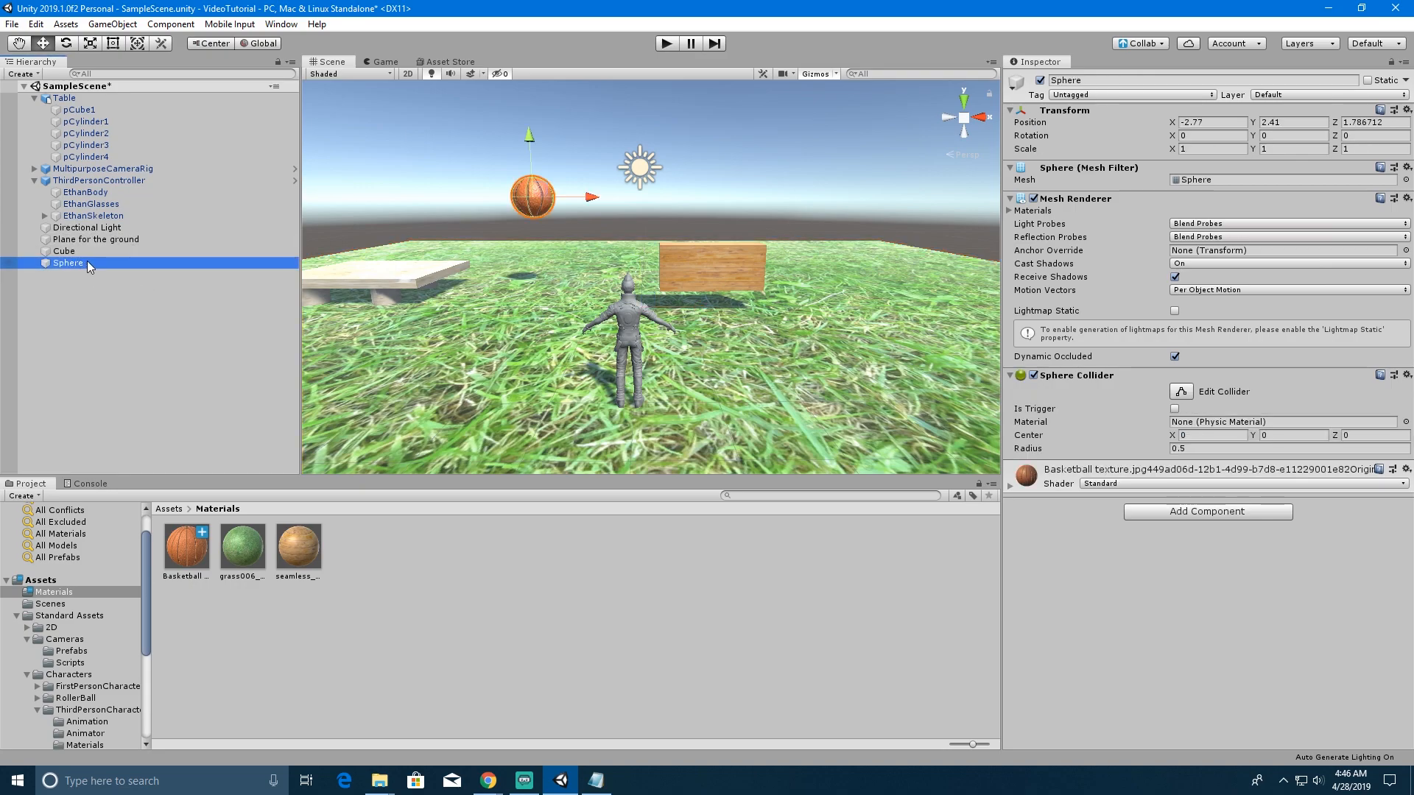
left_click(87, 262)
type("B Ball")
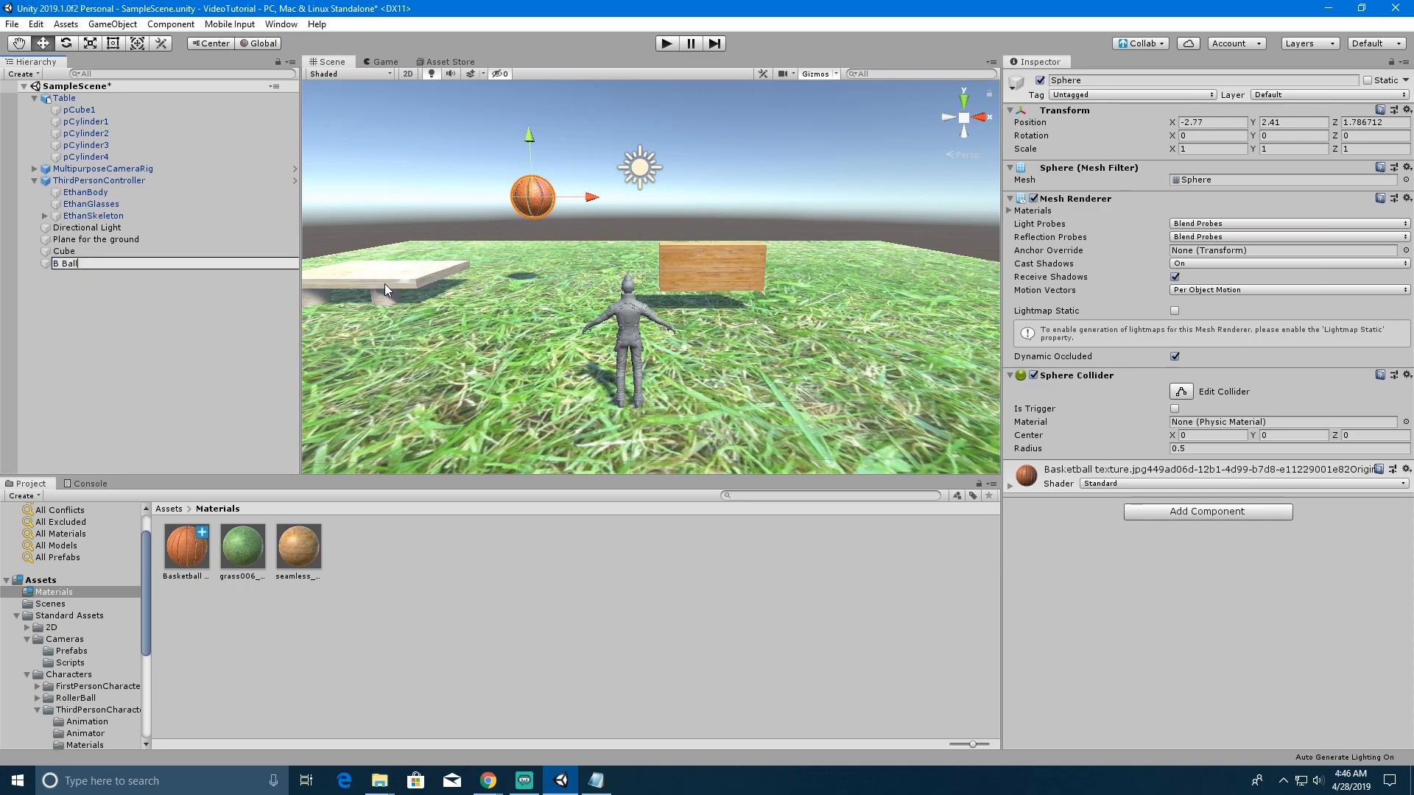
key("Return")
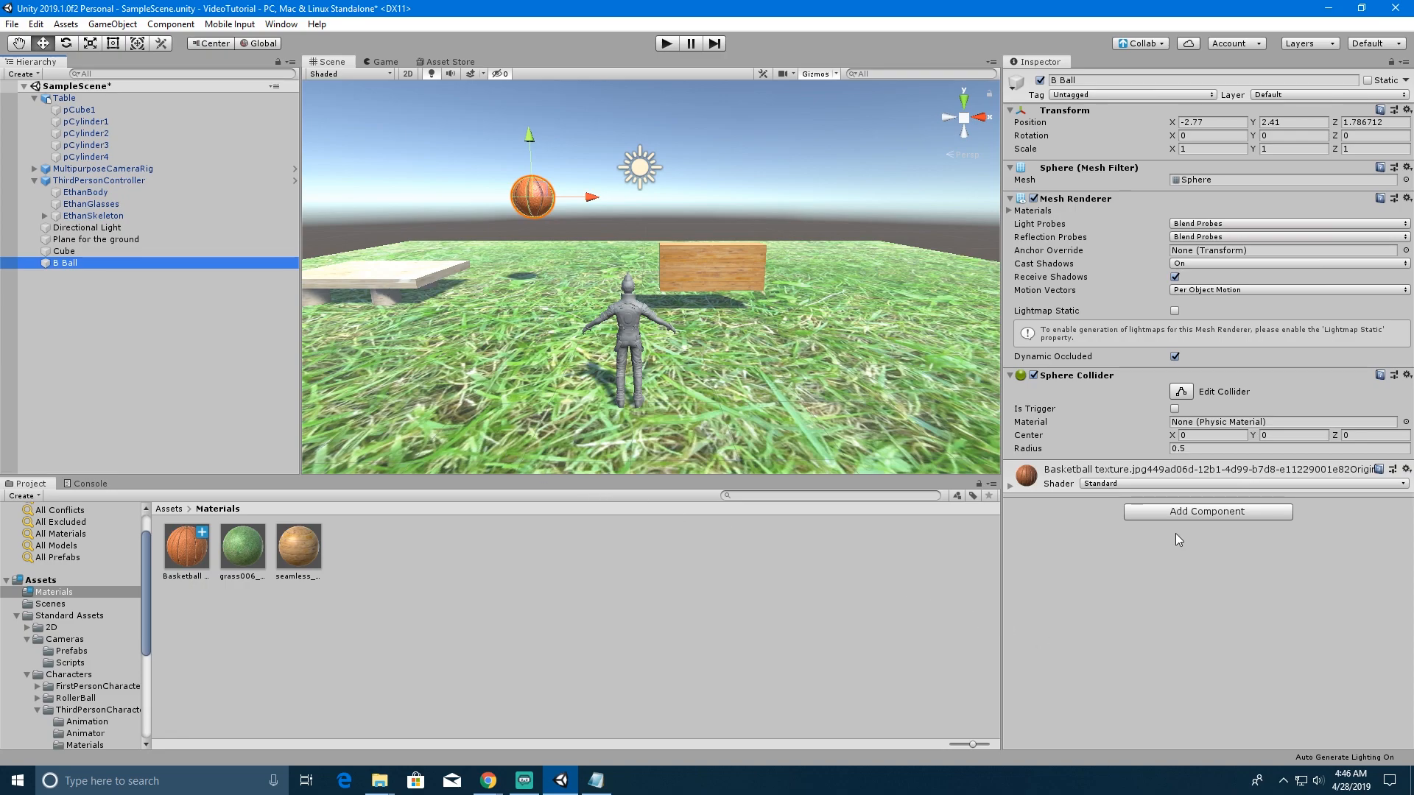
- Add a Rigidbody physics component to the B Ball object
left_click(1187, 514)
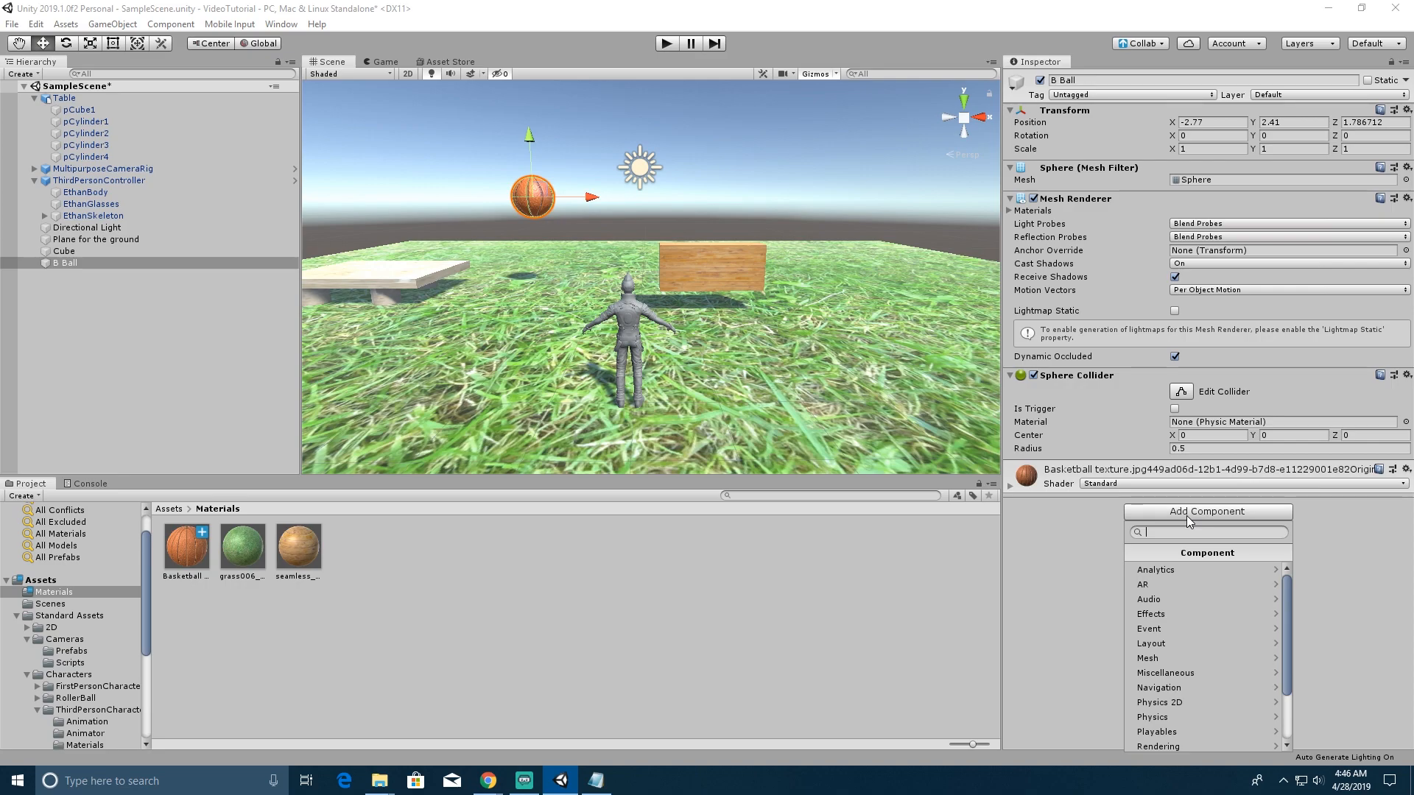
left_click(1194, 717)
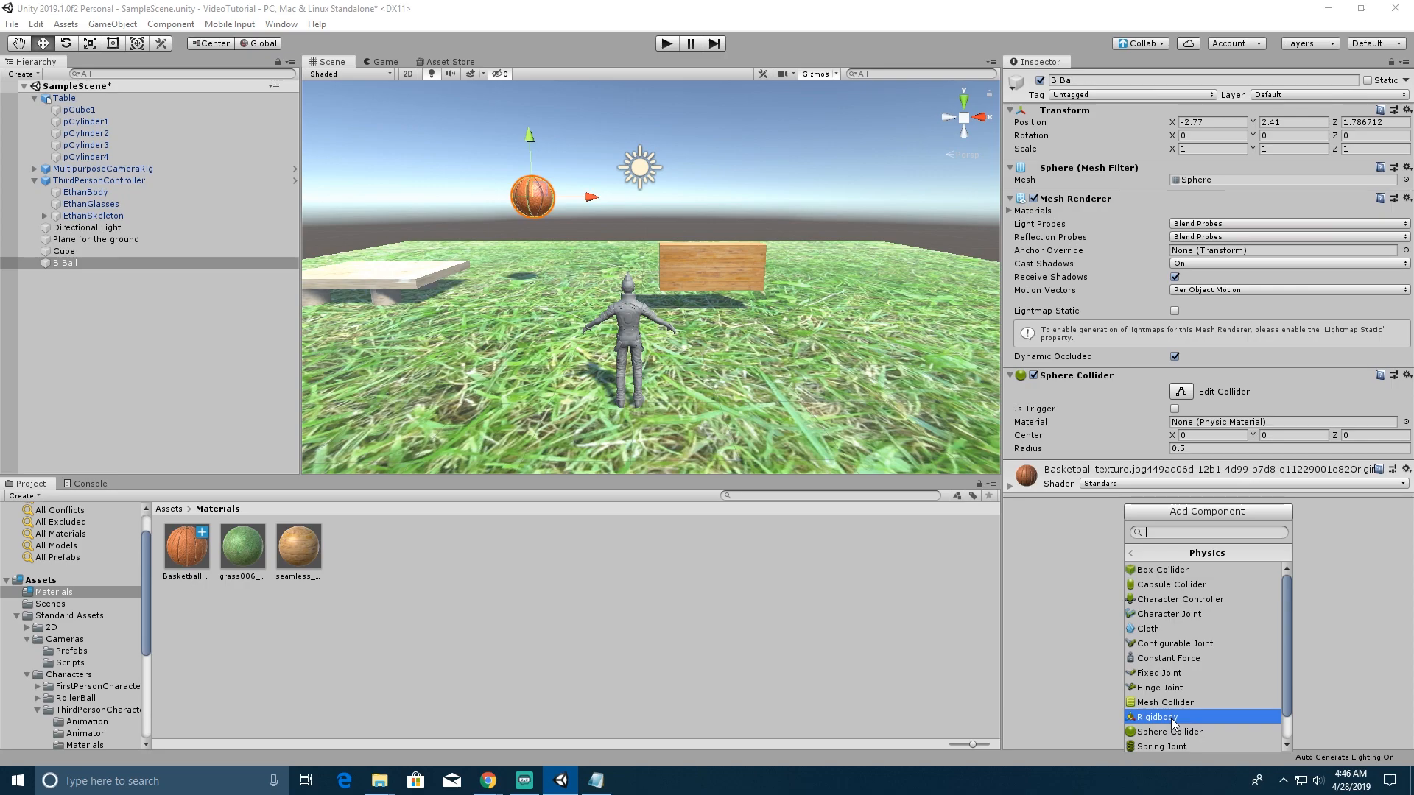
left_click(1172, 719)
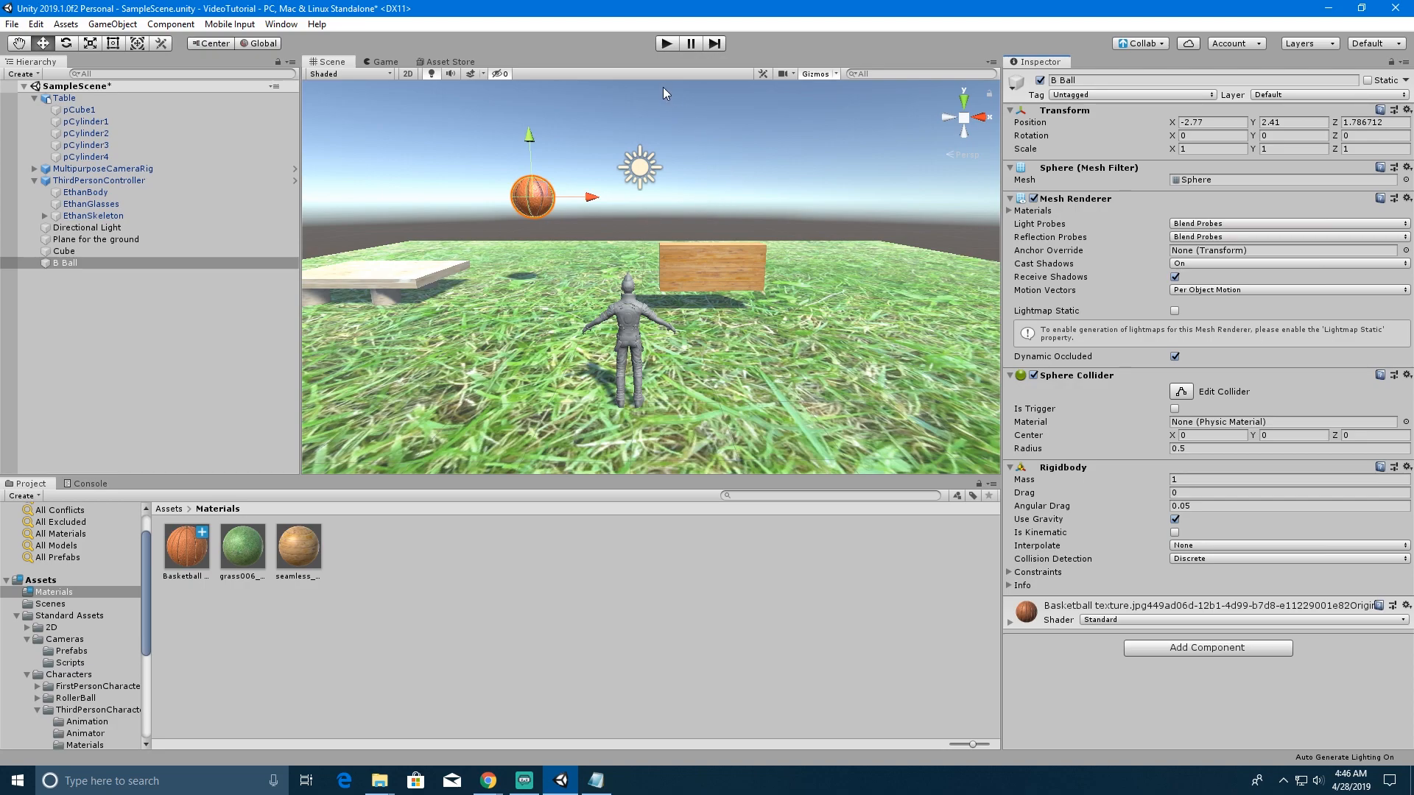
- Play-test the ball's gravity by running the character into it and pushing it across the grass, and stop the game
left_click(665, 45)
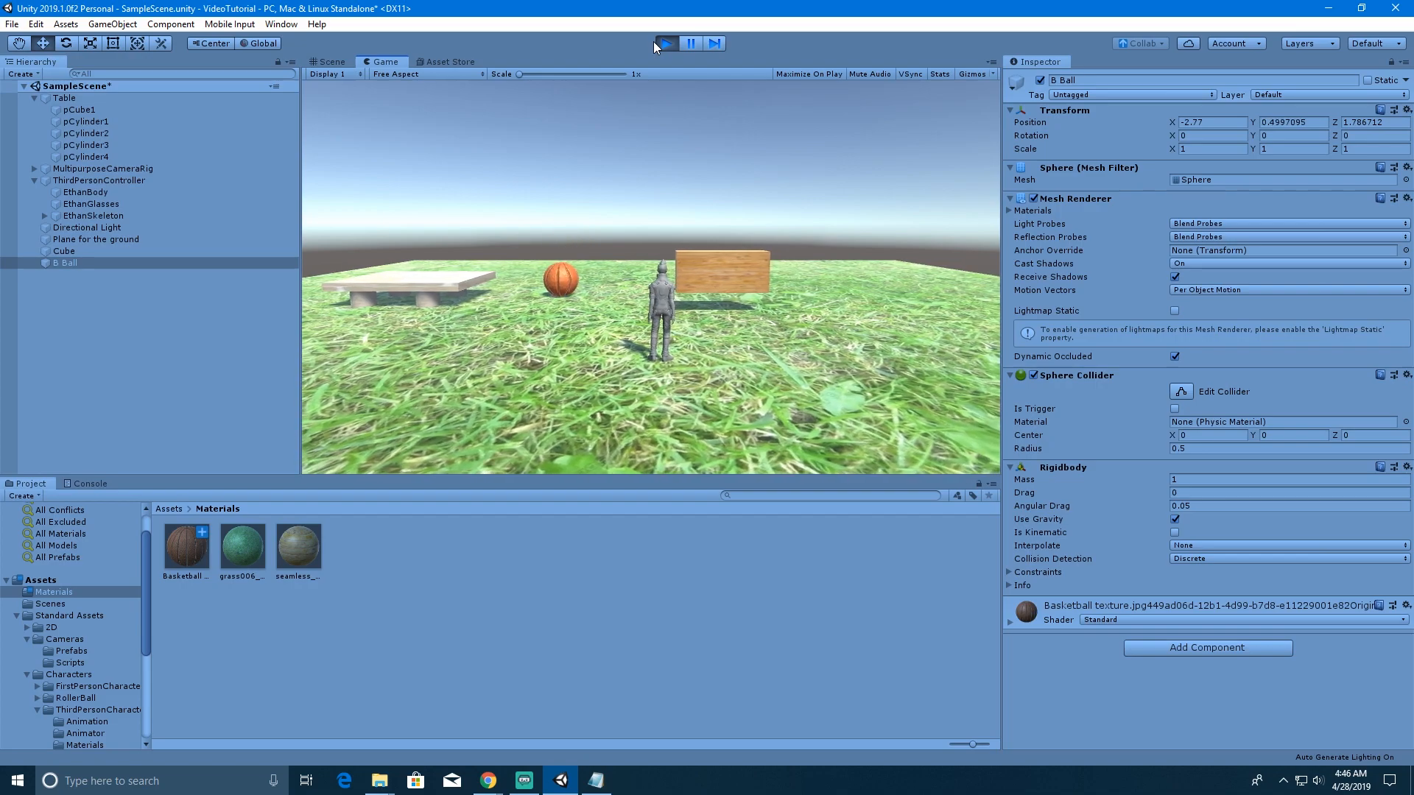
key("a")
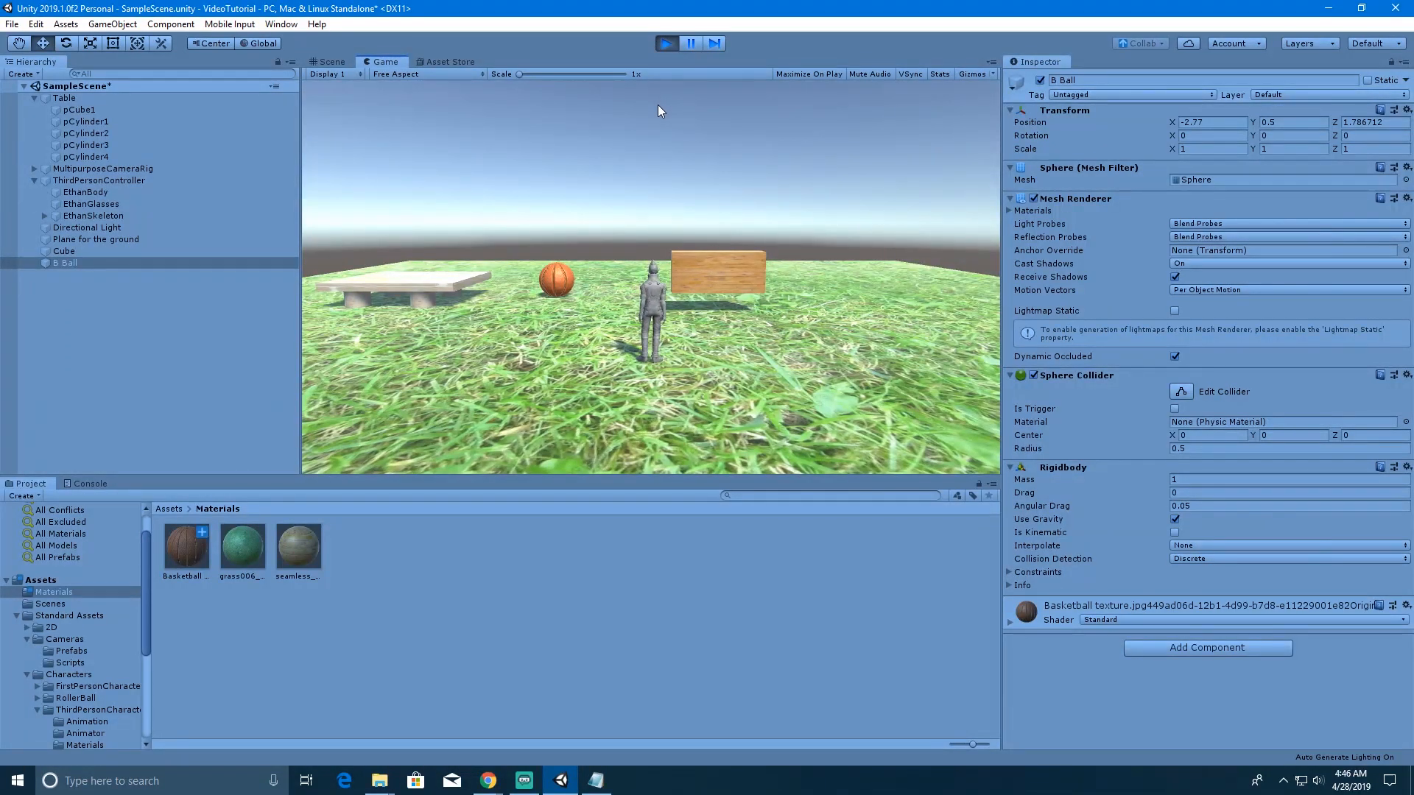
key("w")
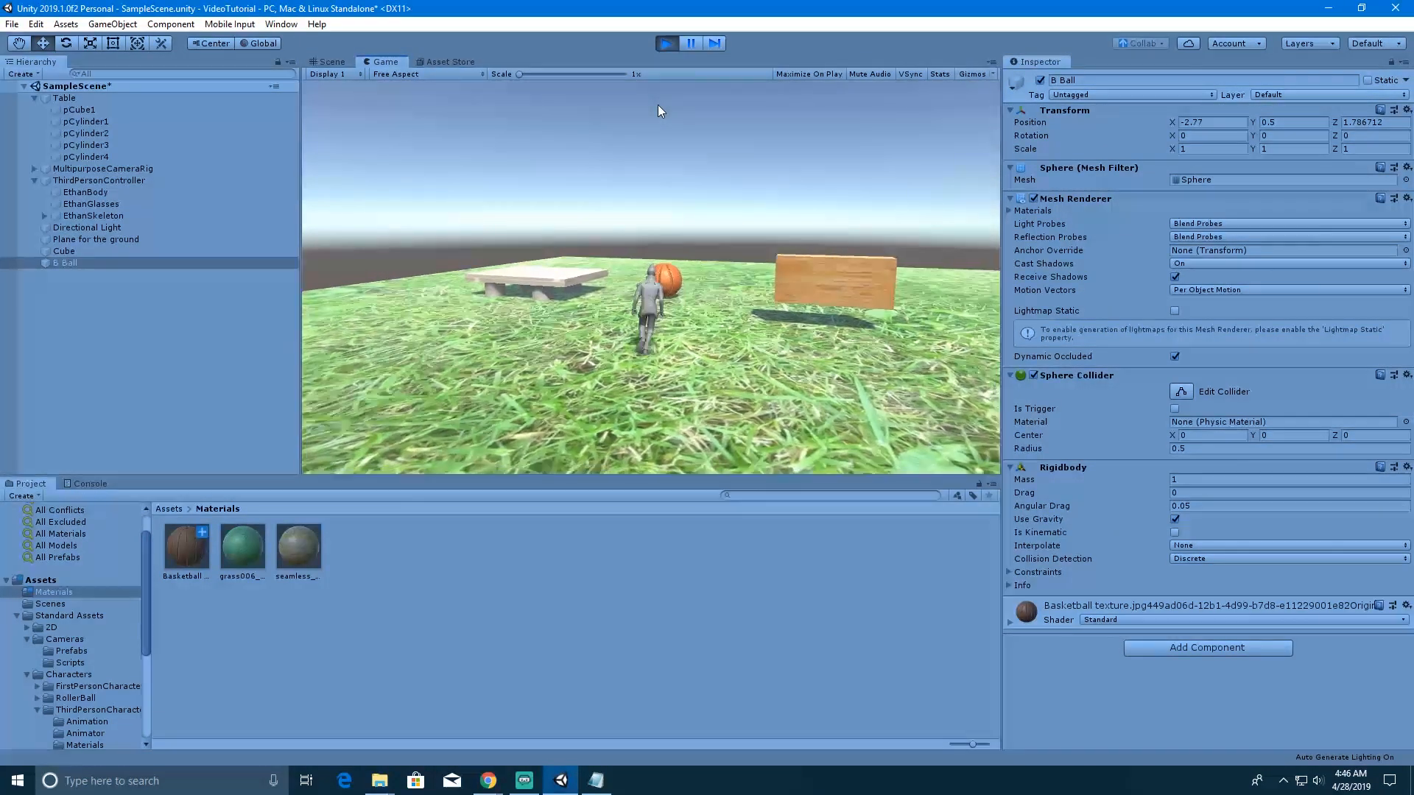
key("w")
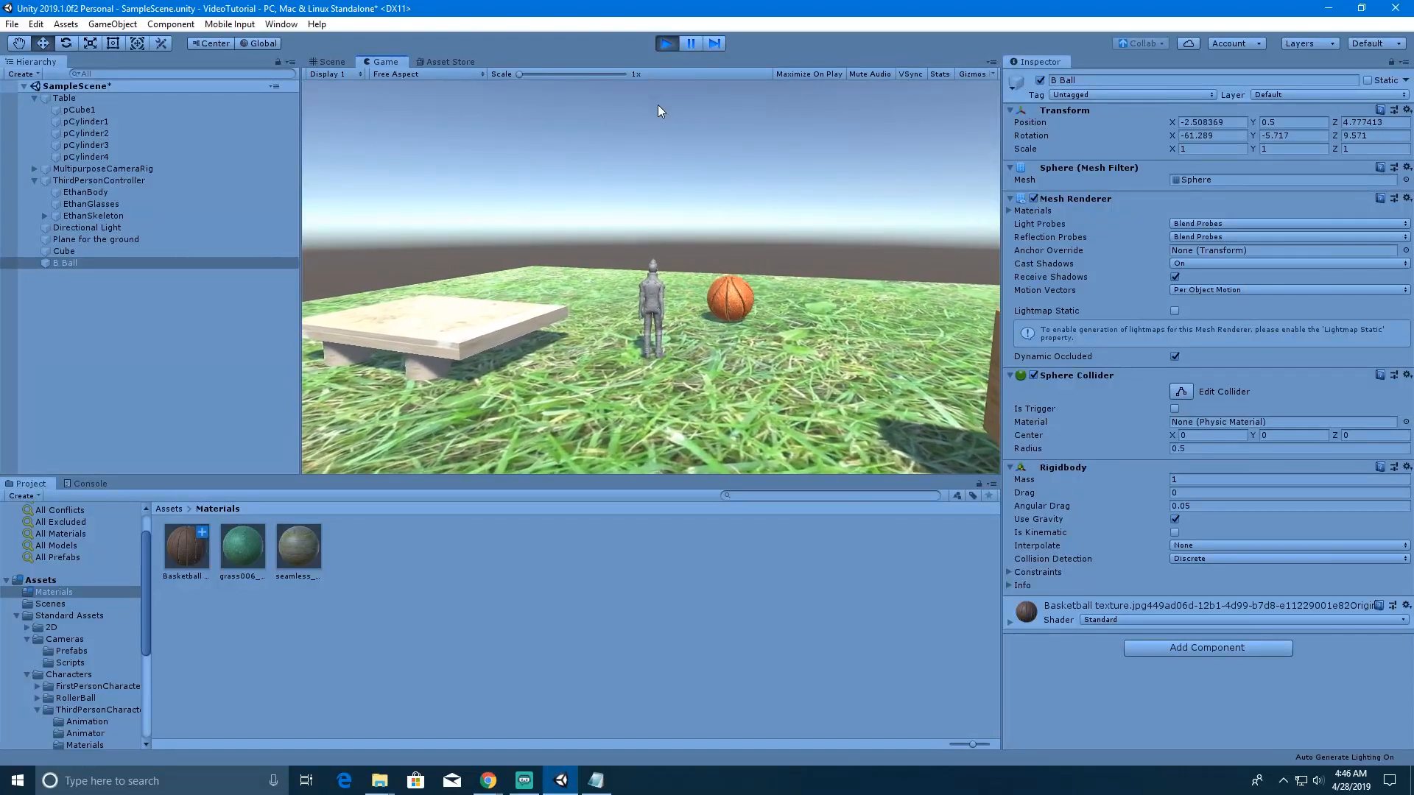
key("w")
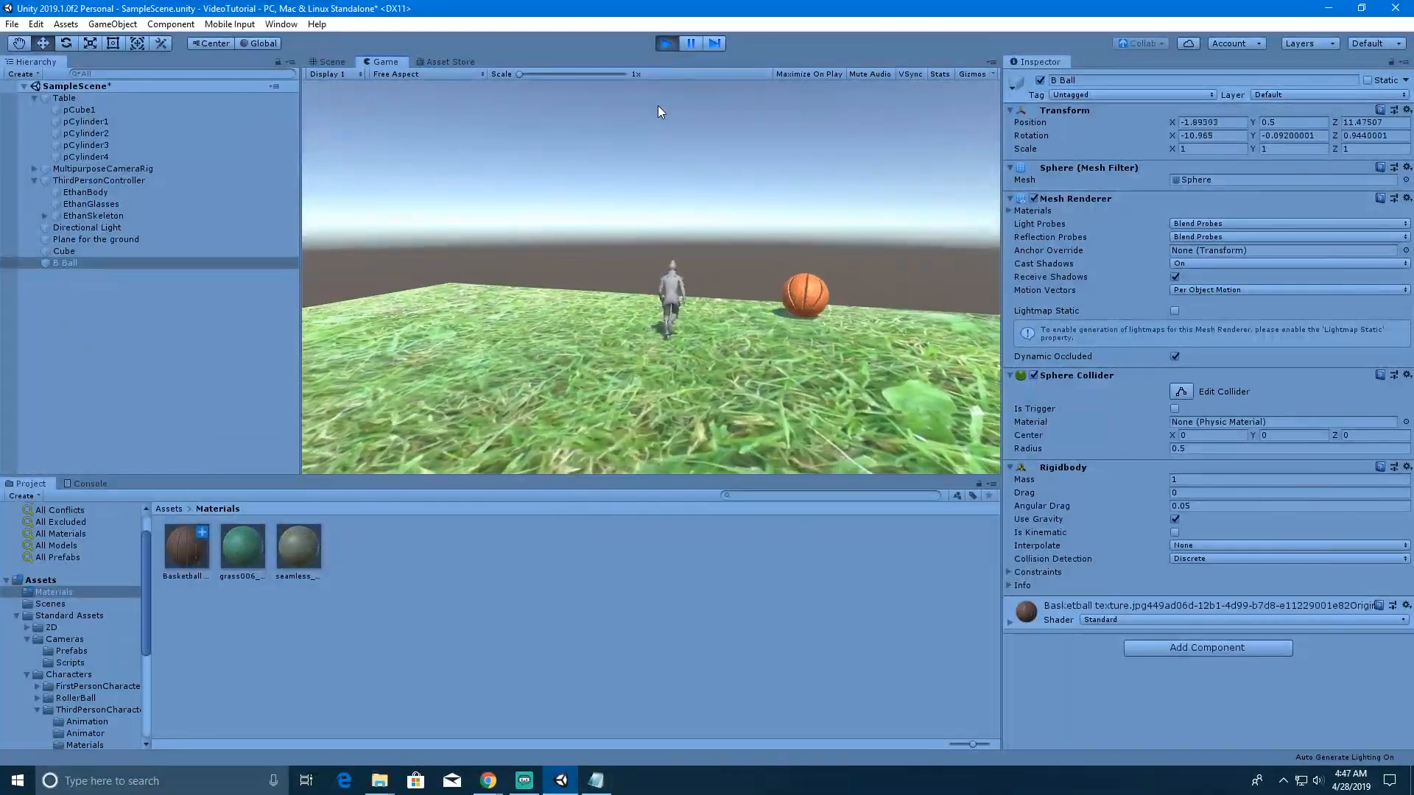
left_click(665, 43)
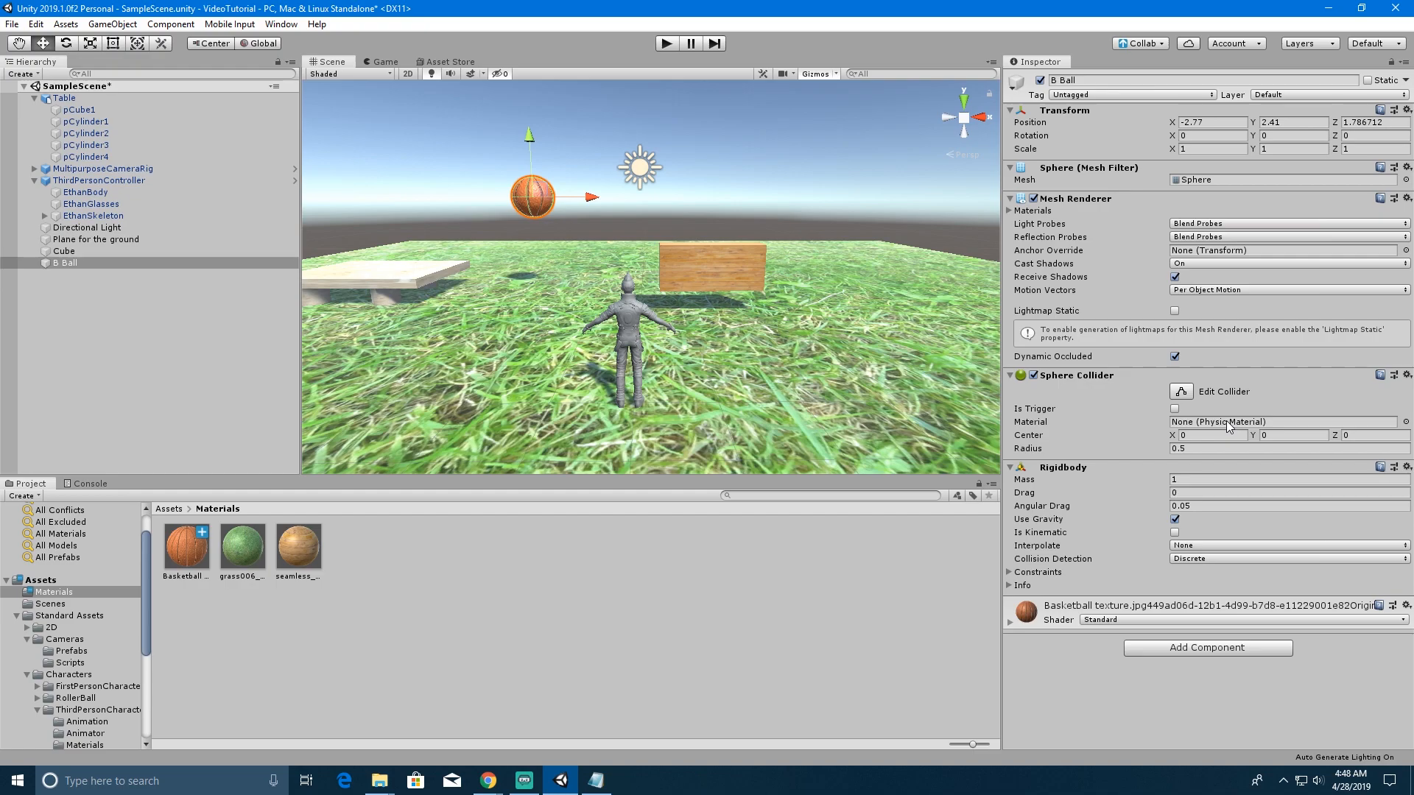
- Assign the Rubber physic material to the B Ball's Sphere Collider
left_click(1406, 423)
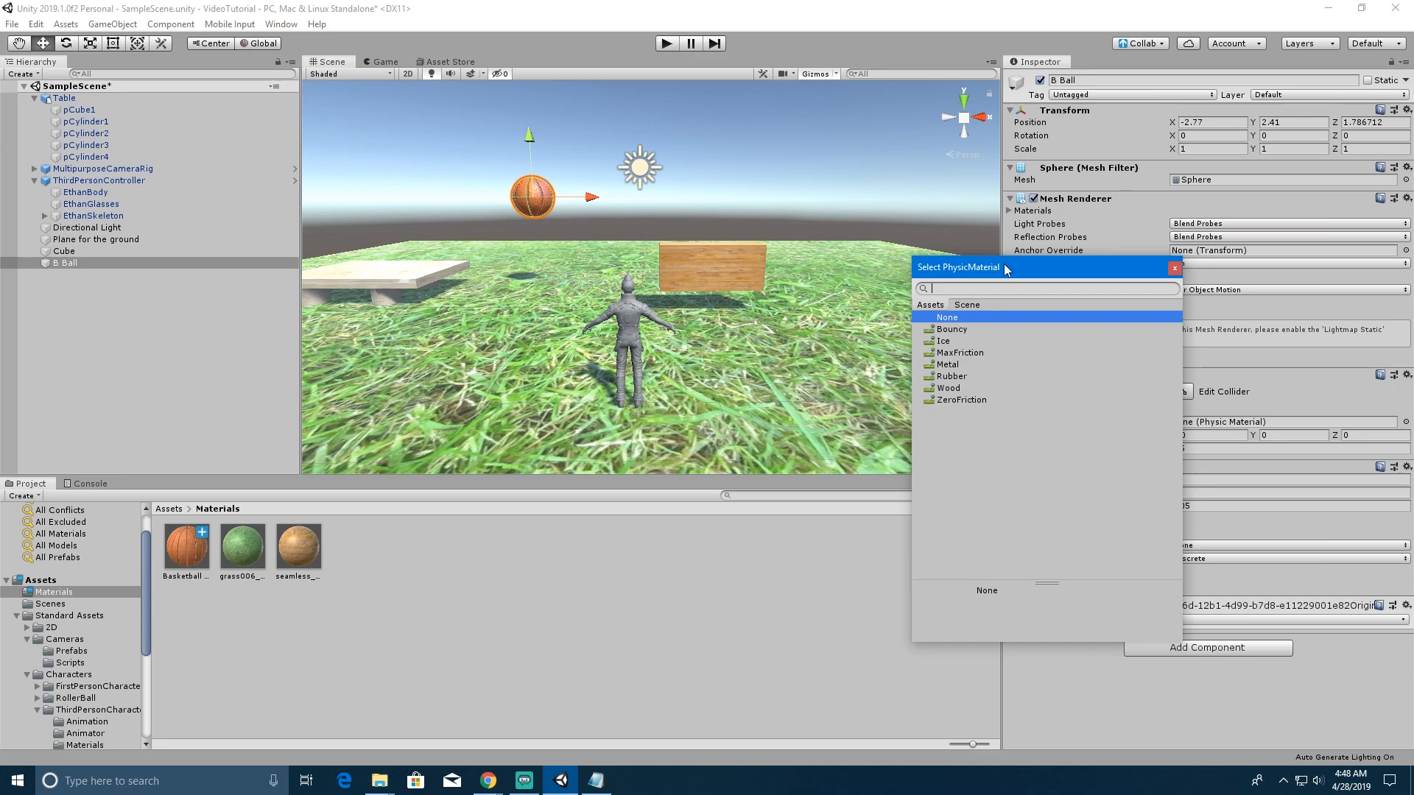
left_click_drag(1004, 269, 795, 277)
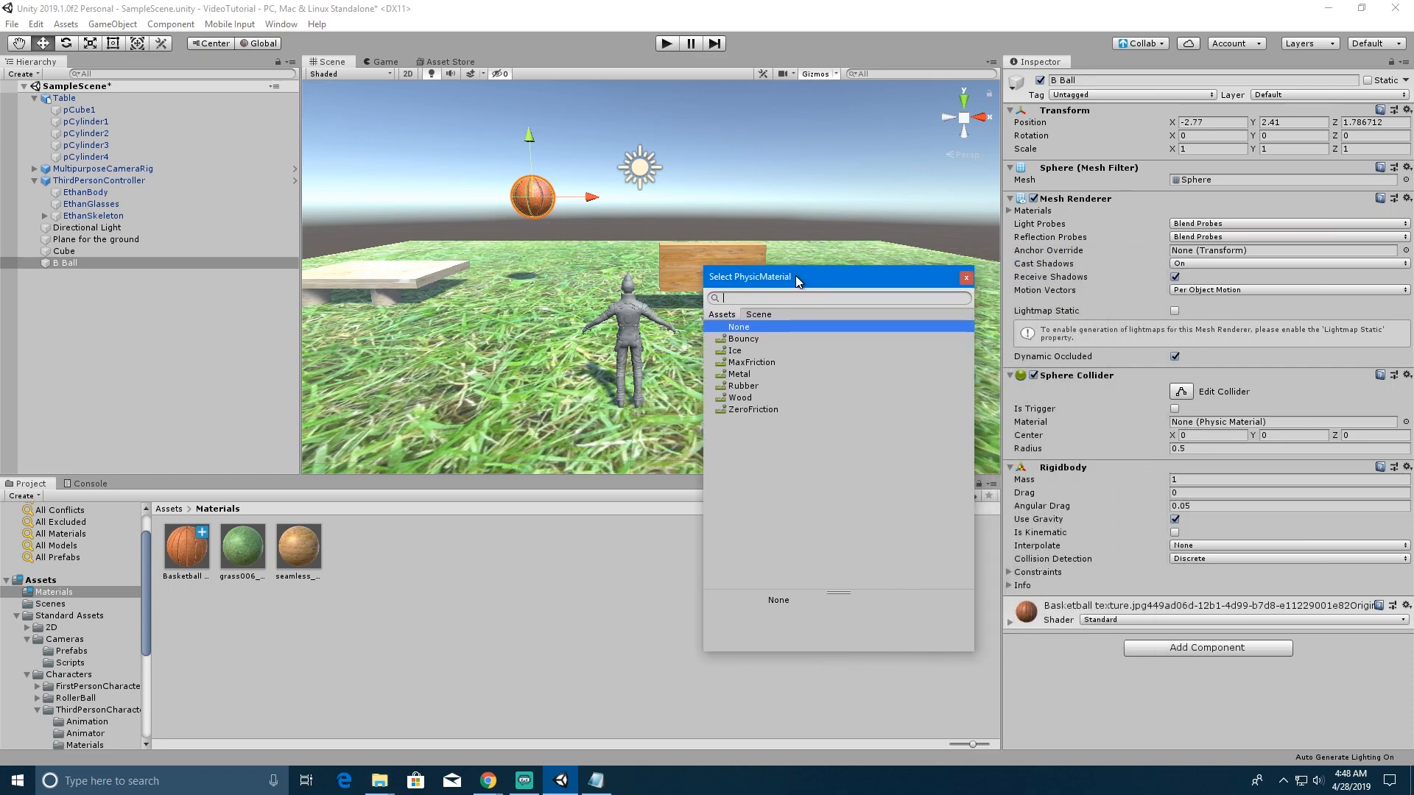
left_click(752, 386)
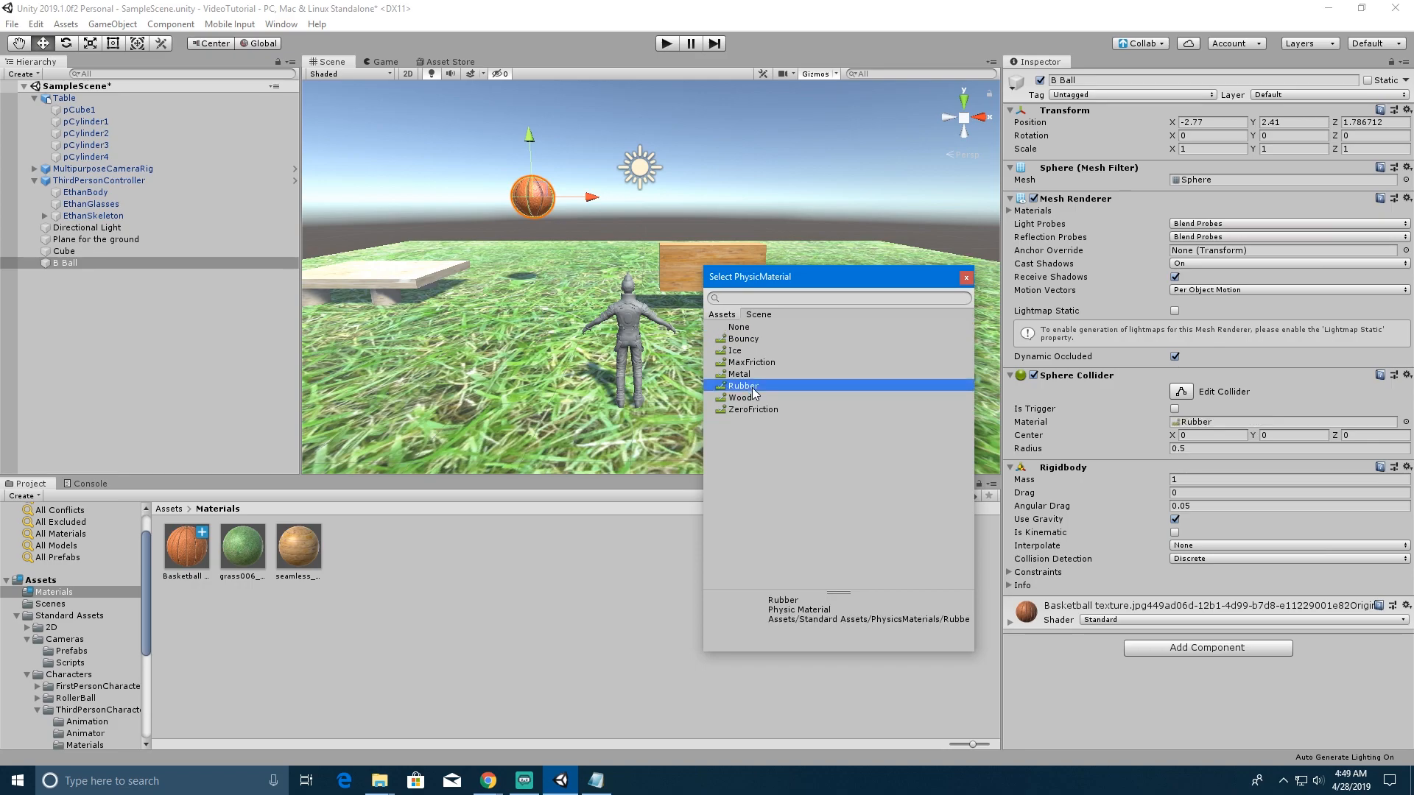
double_click(753, 387)
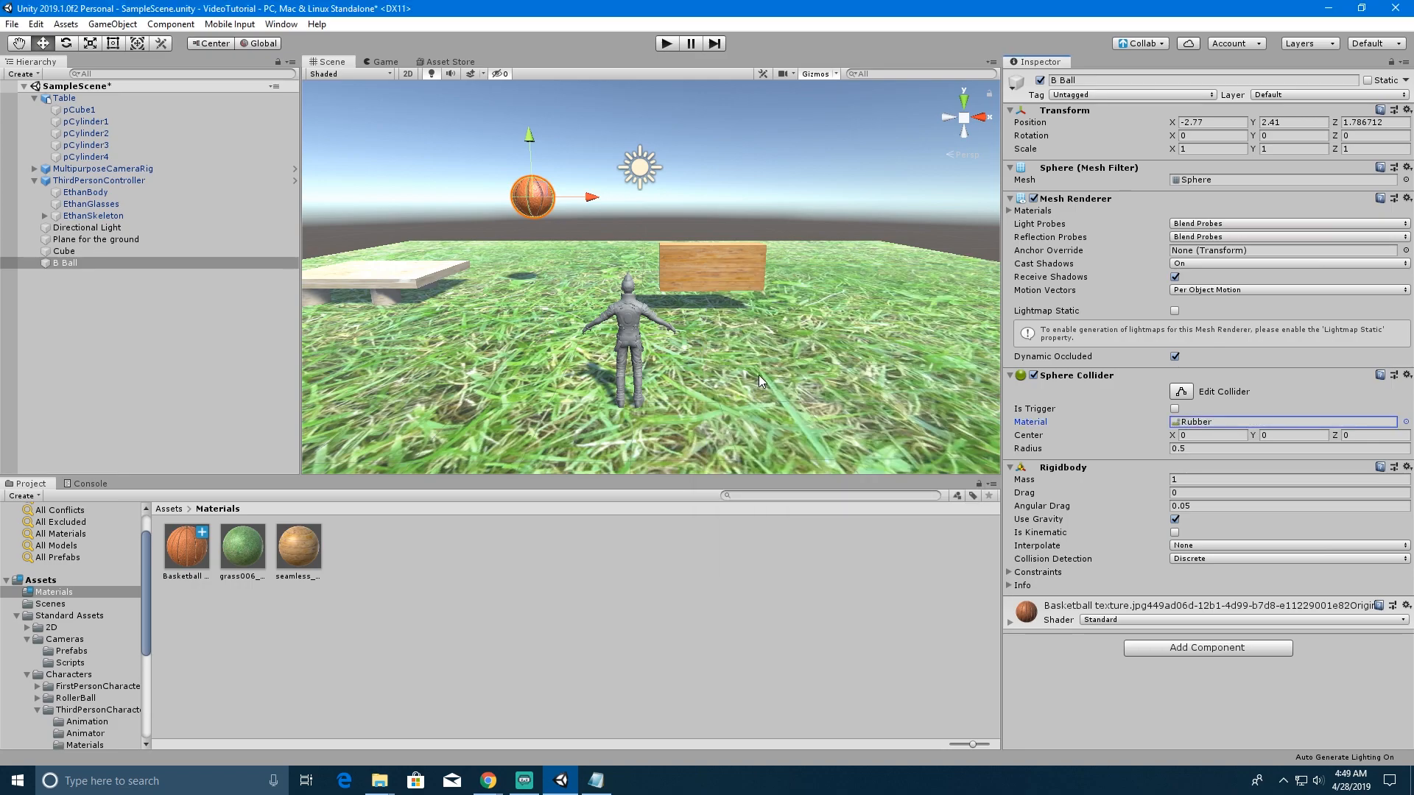
- Play-test the ball with the Rubber physic material by running the character into it, and stop the game
left_click(666, 44)
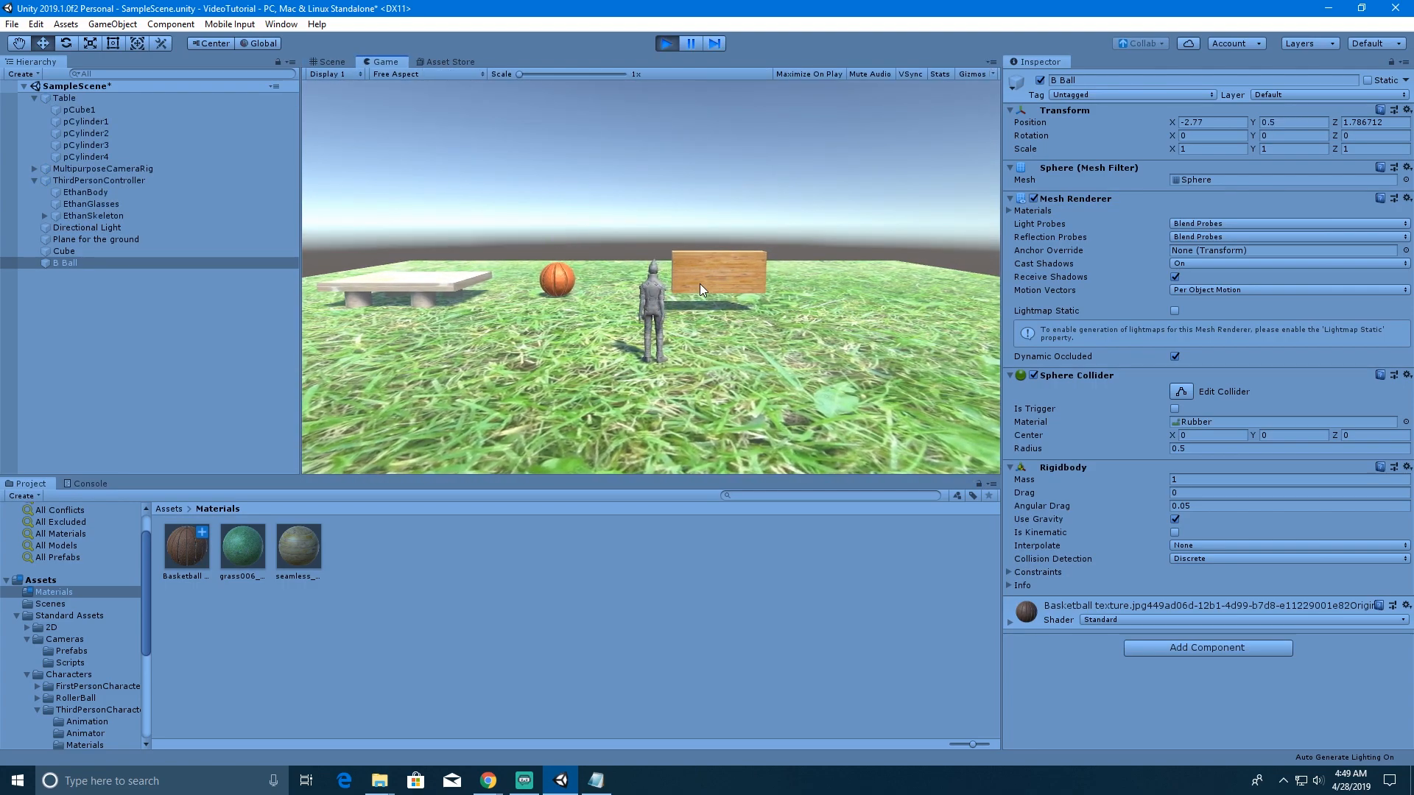
key("w")
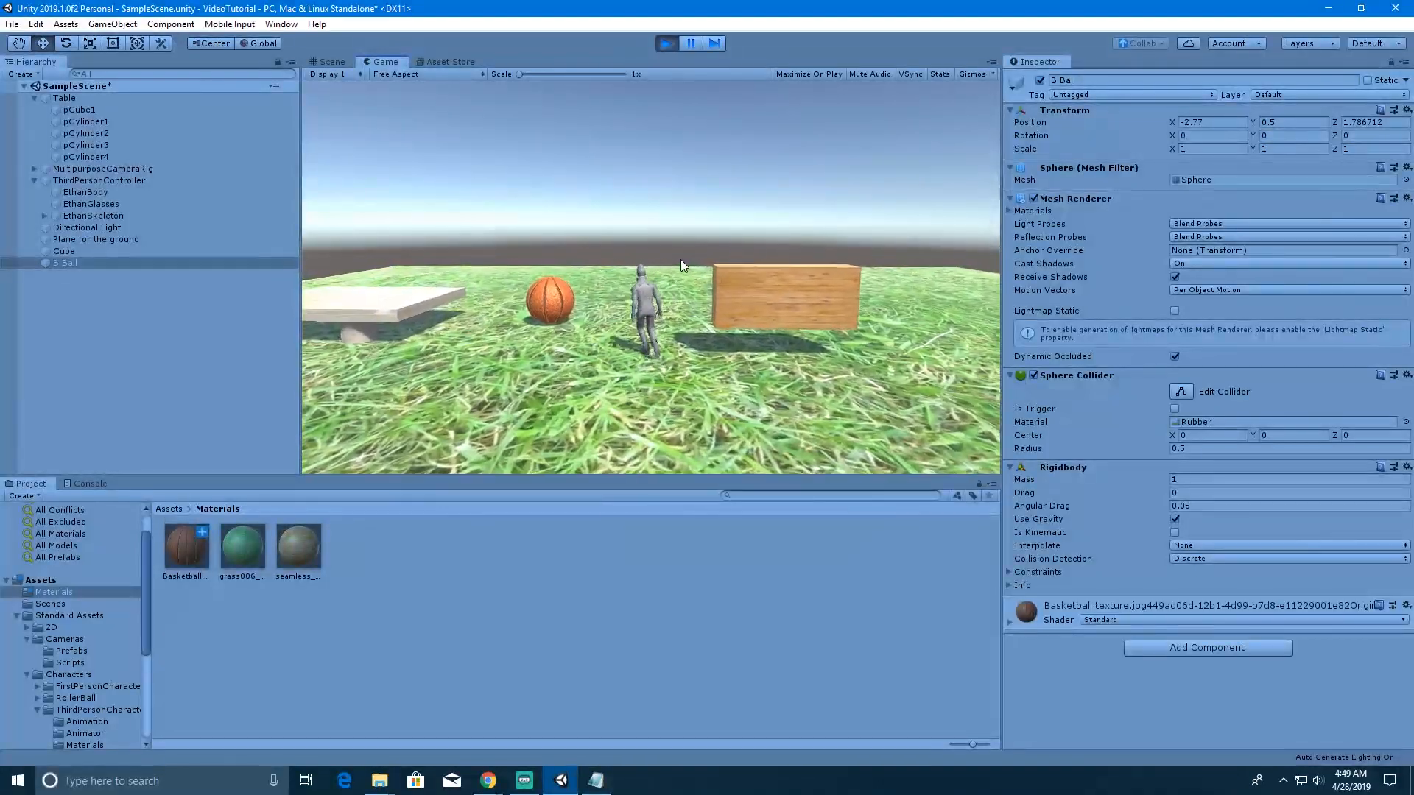
key("a")
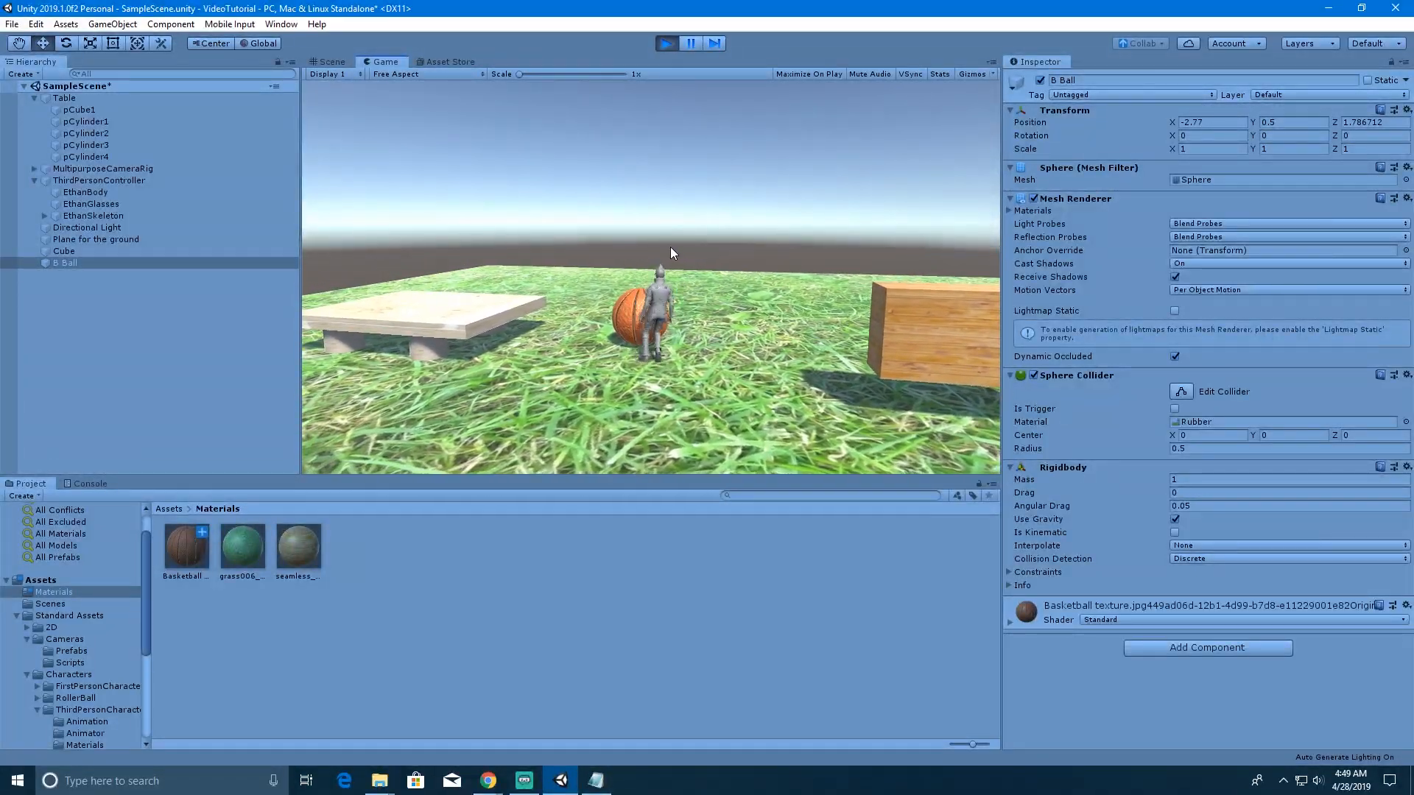
key("w")
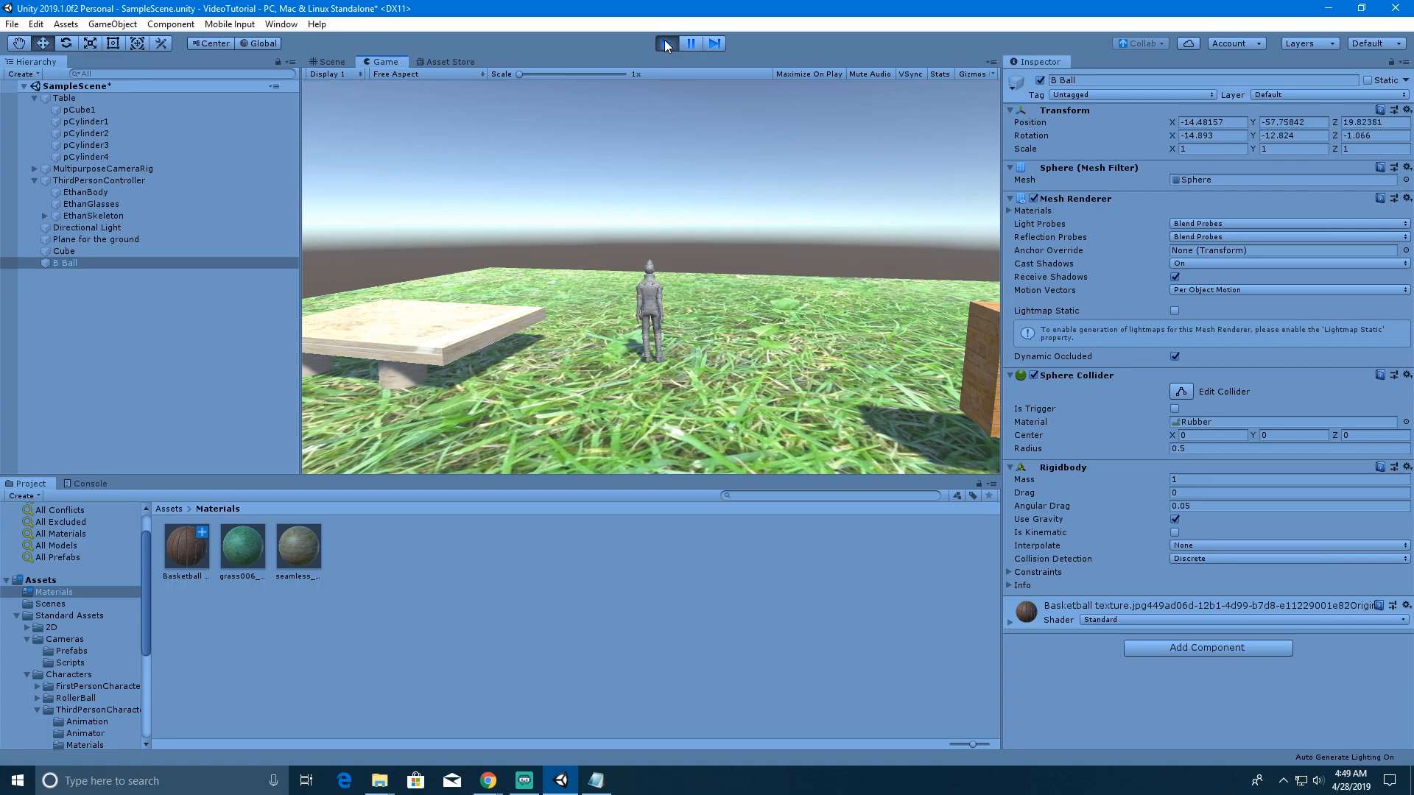
left_click(665, 43)
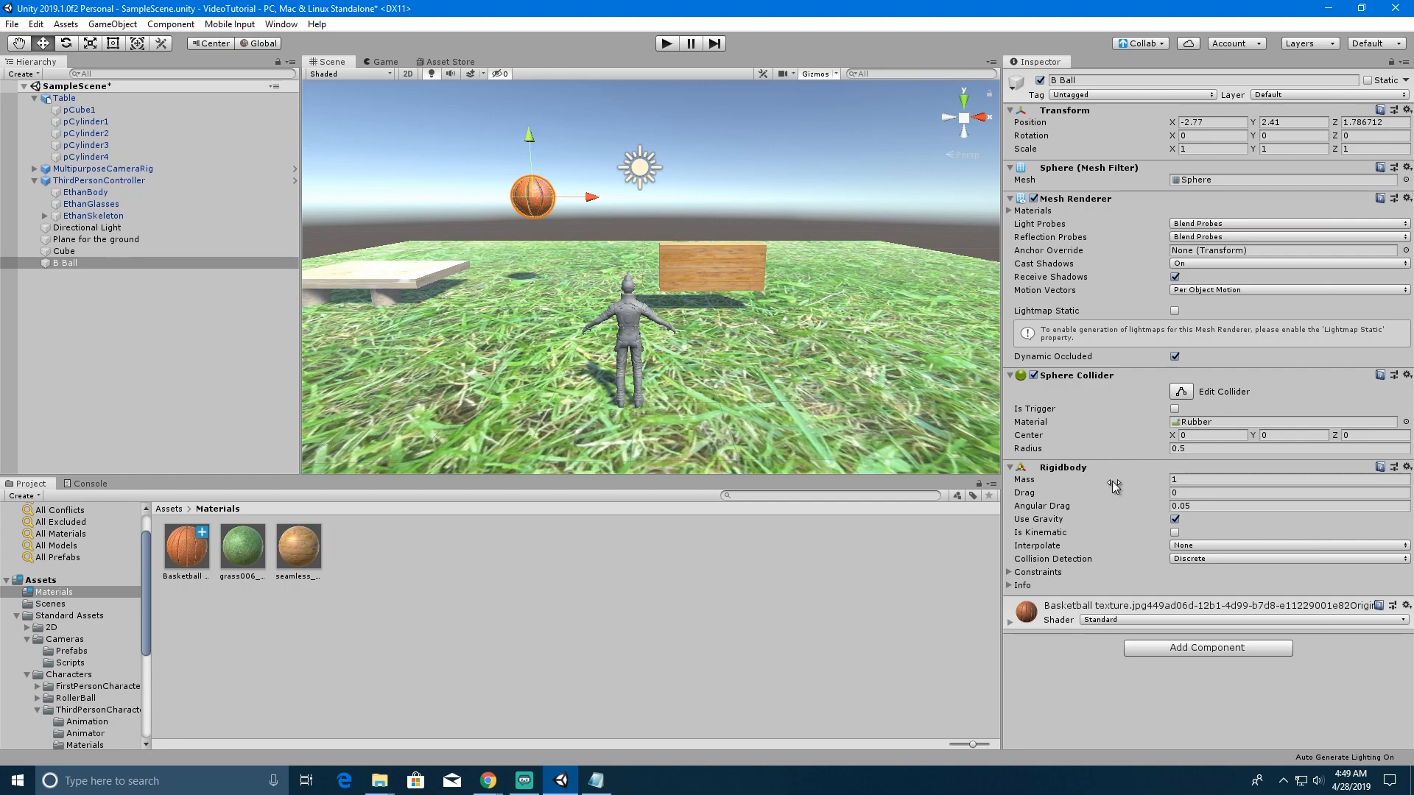
- Change the physic material of the B Ball's Sphere Collider to Bouncy
left_click(1406, 422)
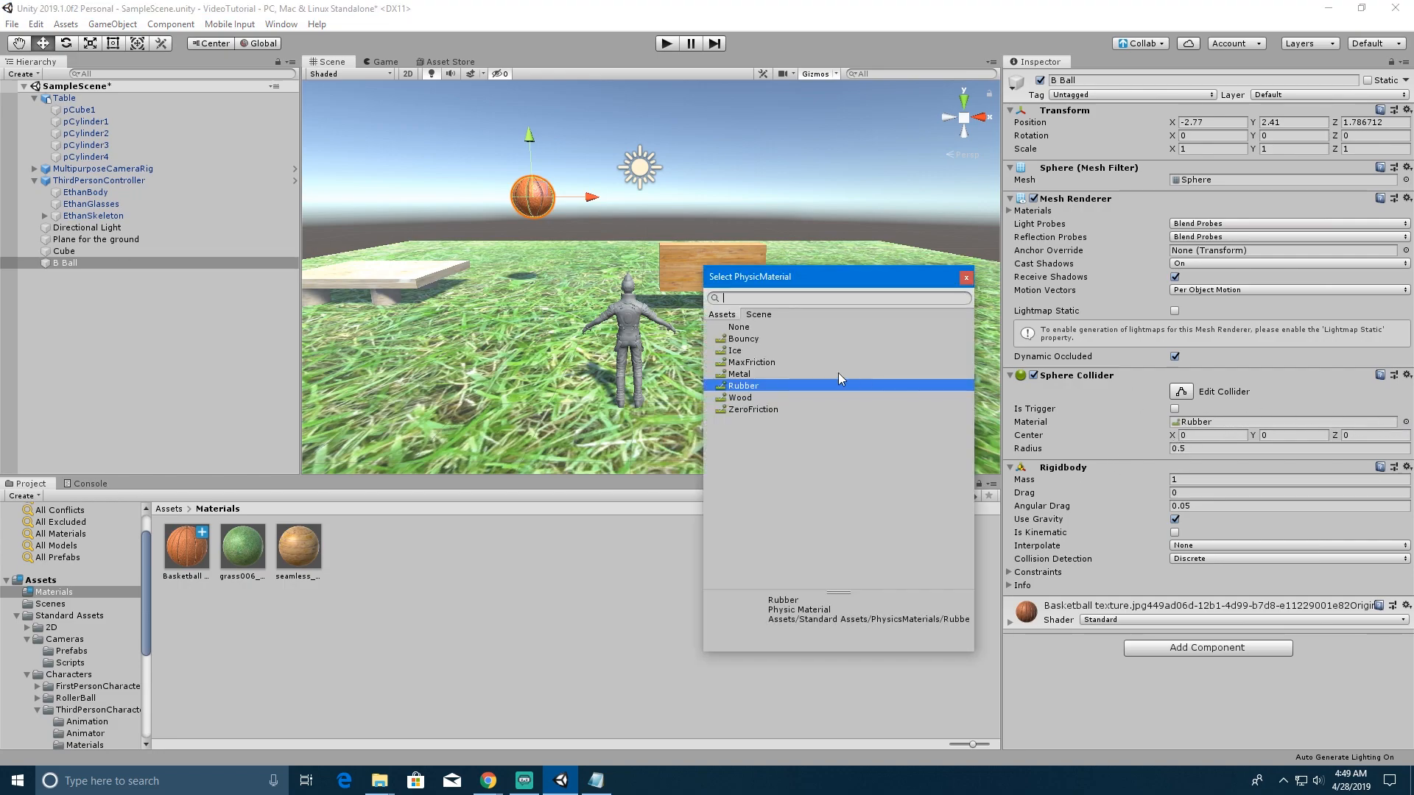
left_click(747, 339)
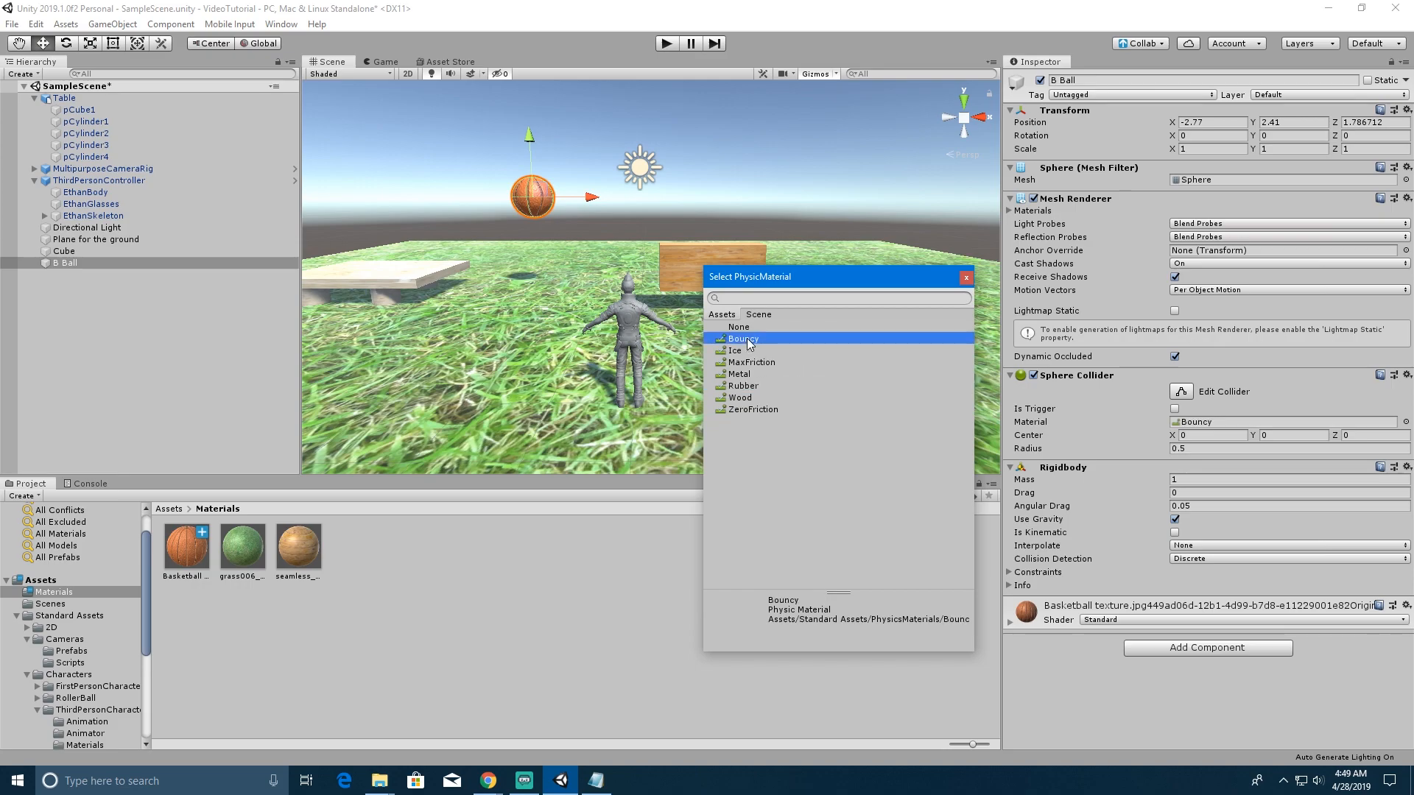
double_click(747, 339)
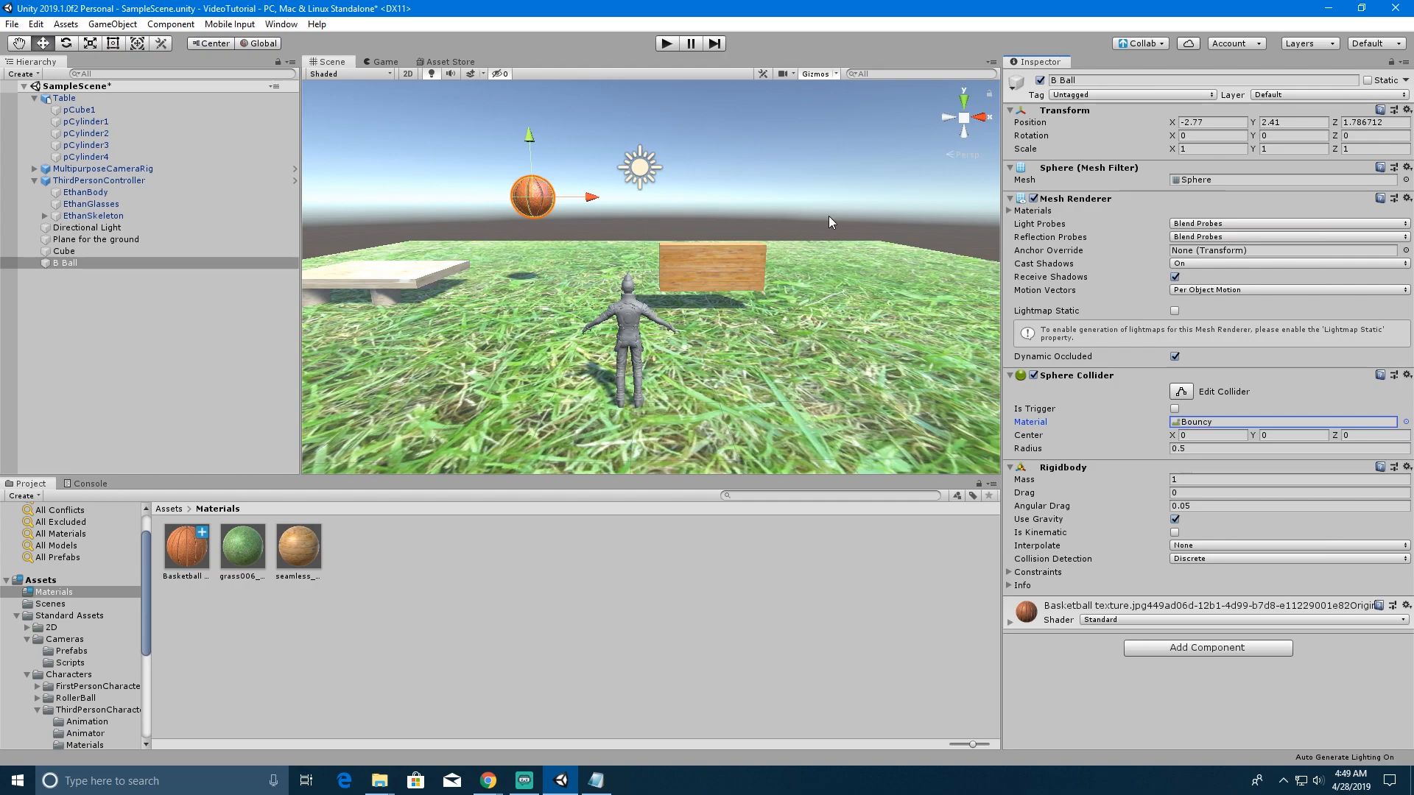
- Play-test the ball with the Bouncy physic material by running the character into it, and stop the game
left_click(662, 43)
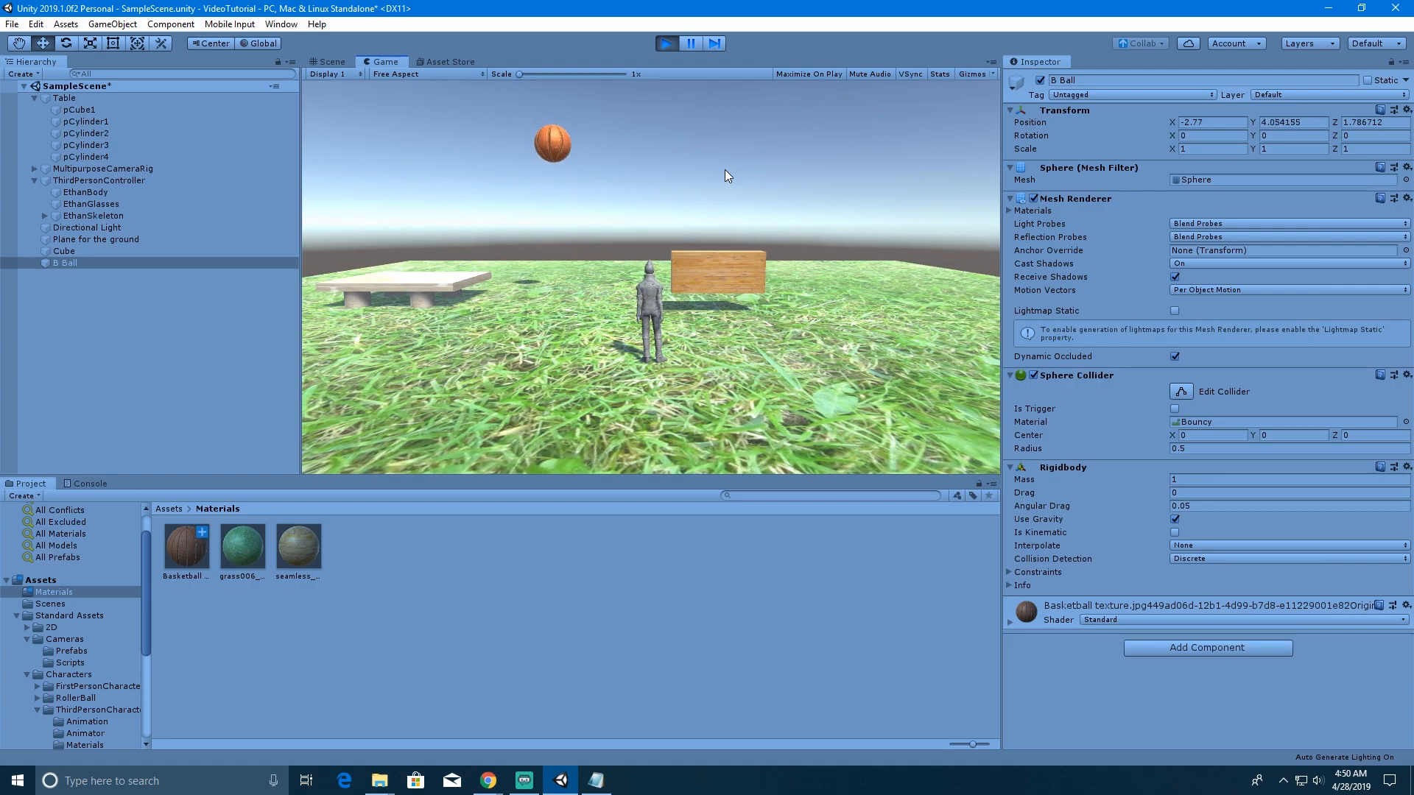
key("a")
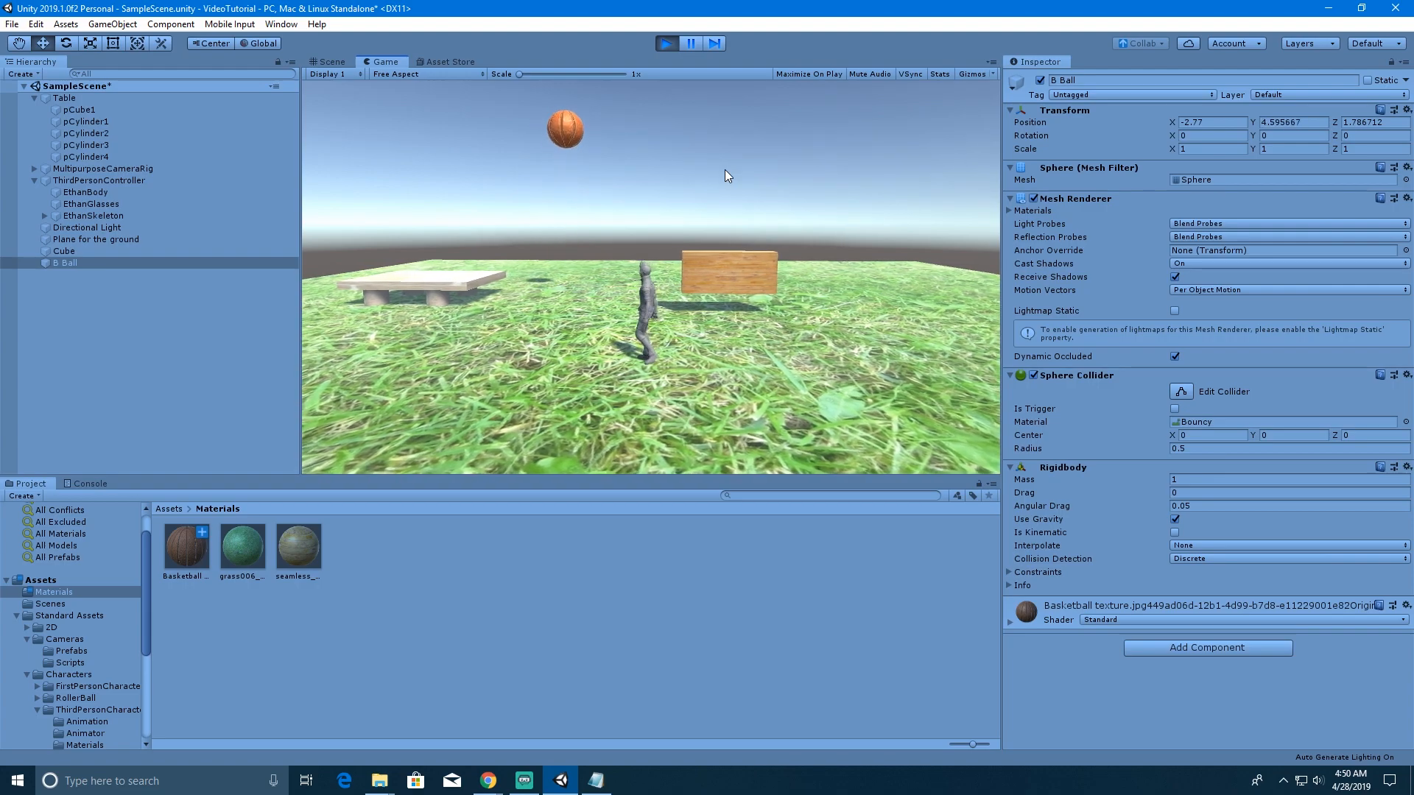
key("w")
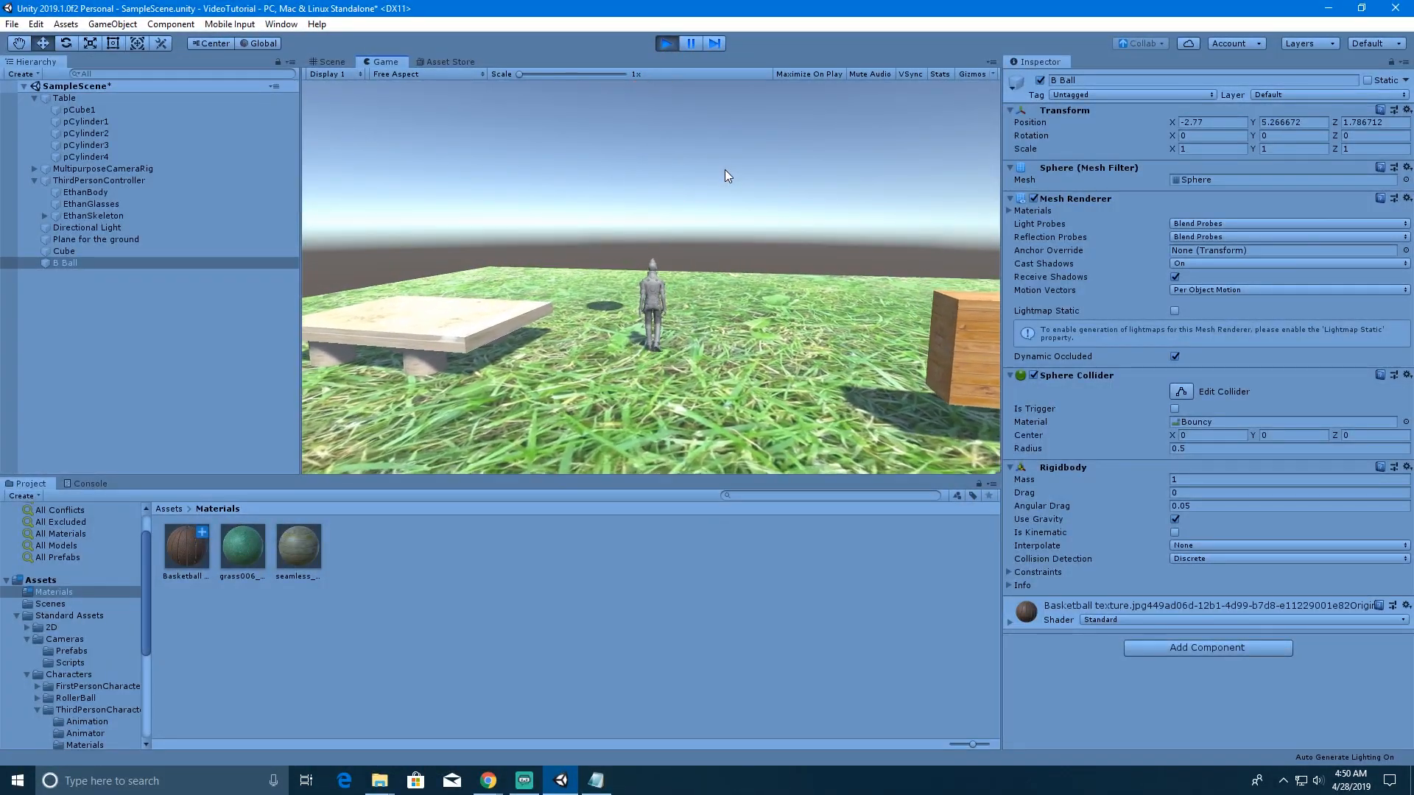
key("d")
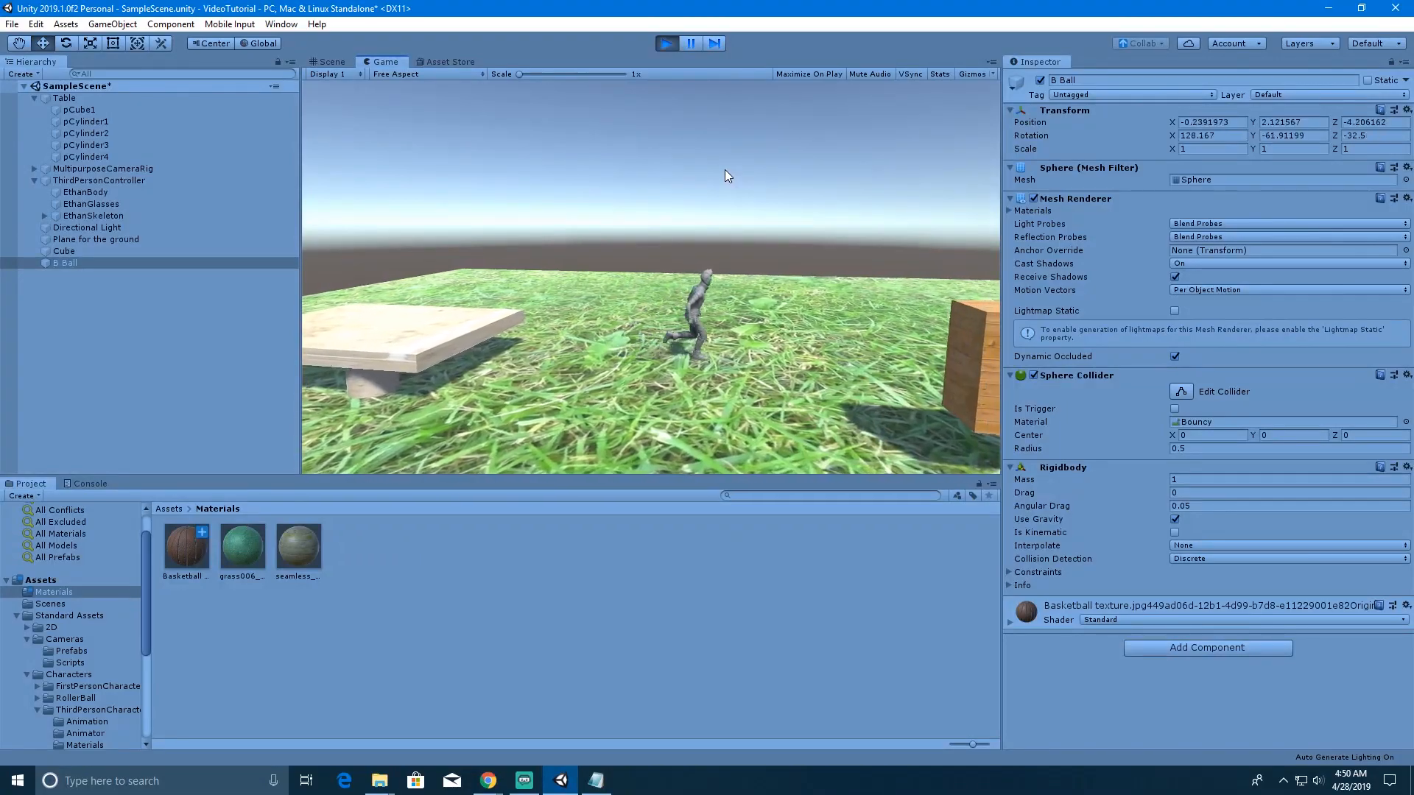
key("s")
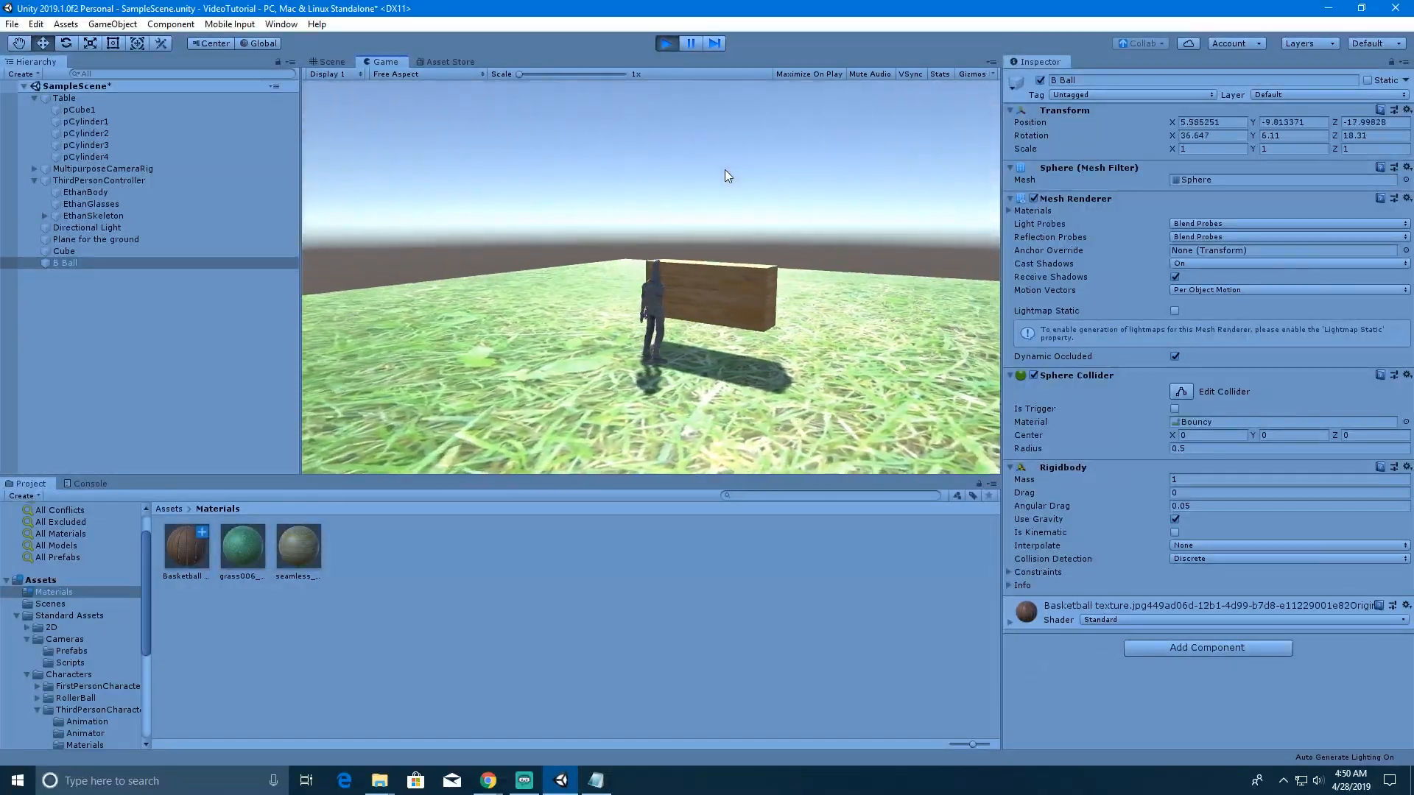
left_click(667, 43)
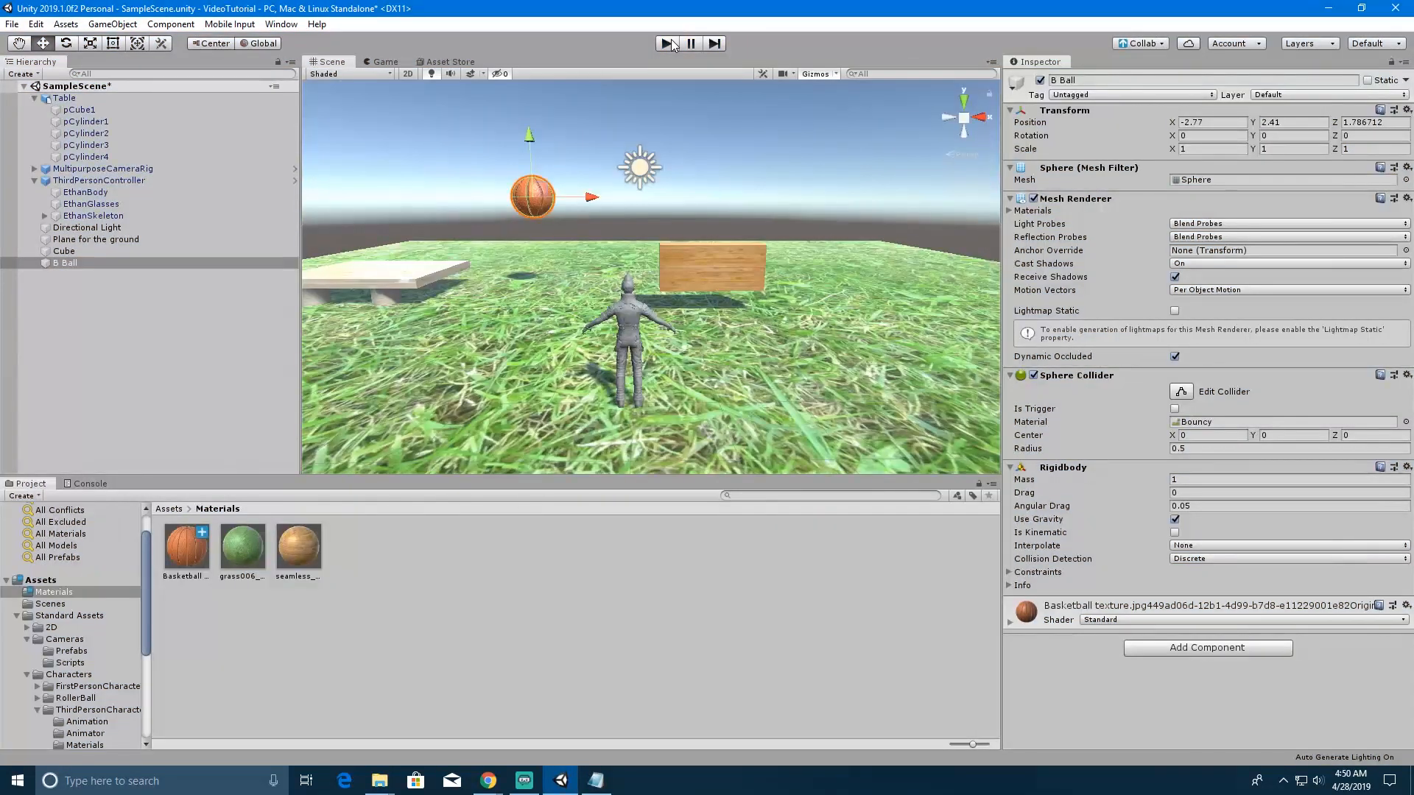
- Play-test the bouncy ball again, pushing it forward with the character past the far edge of the grass, and stop the game
left_click(665, 43)
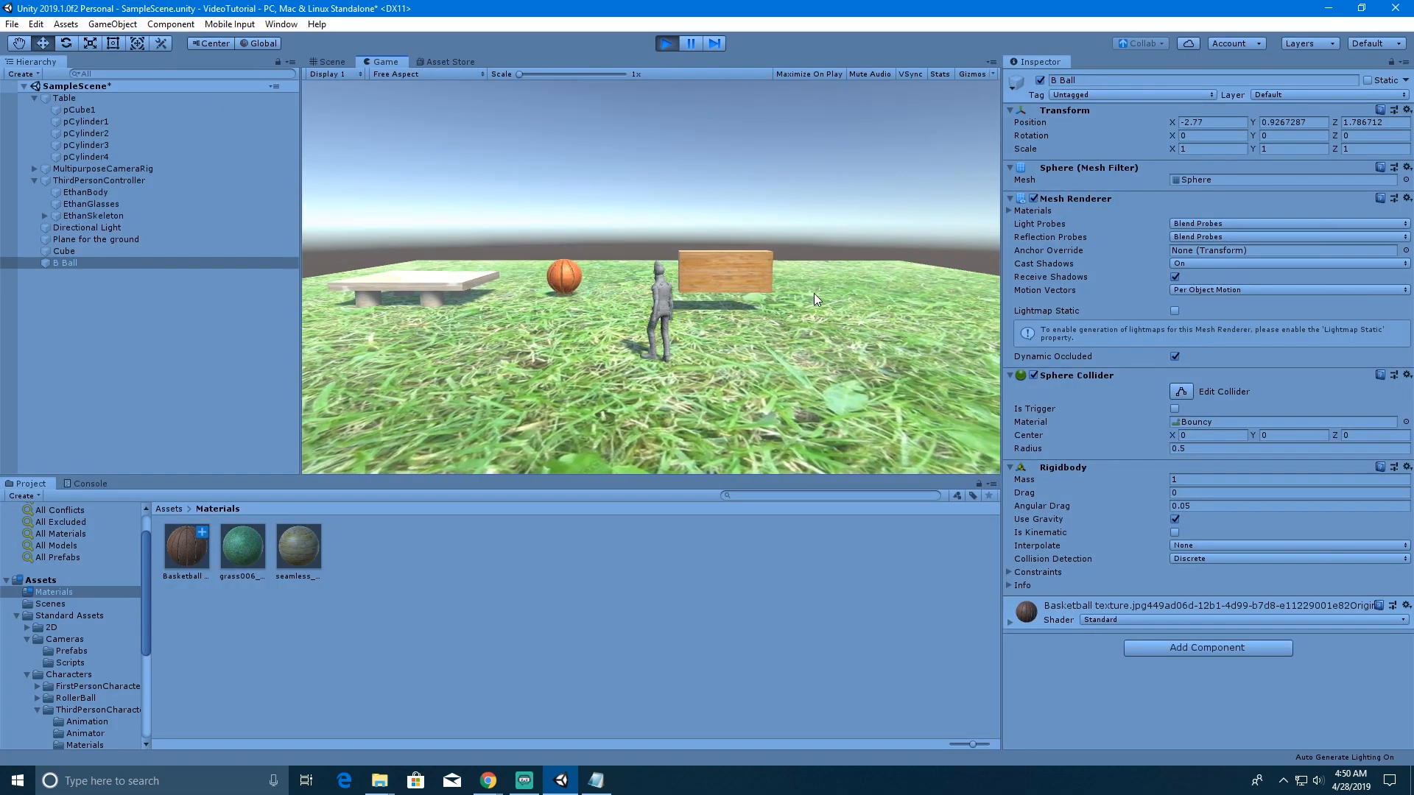
key("w")
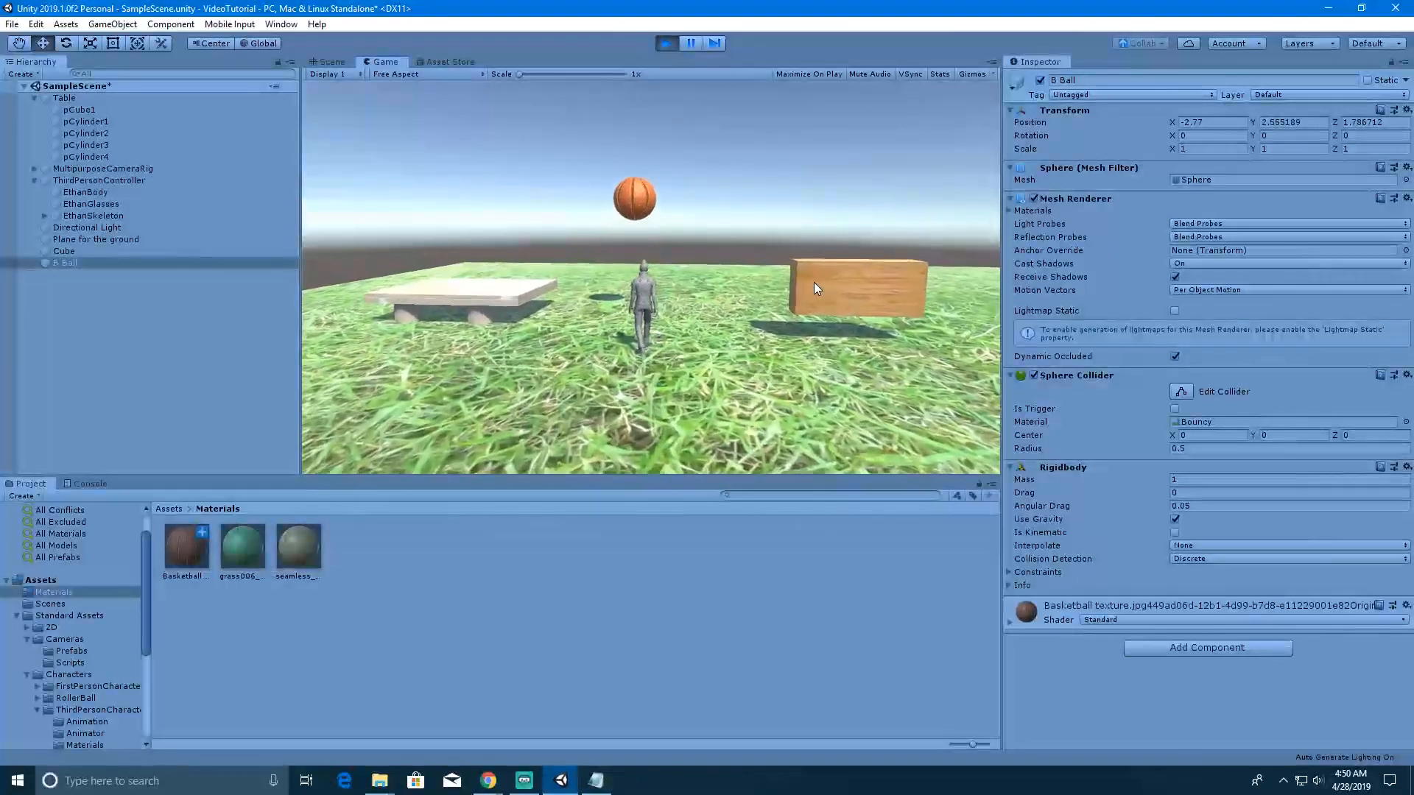
key("w")
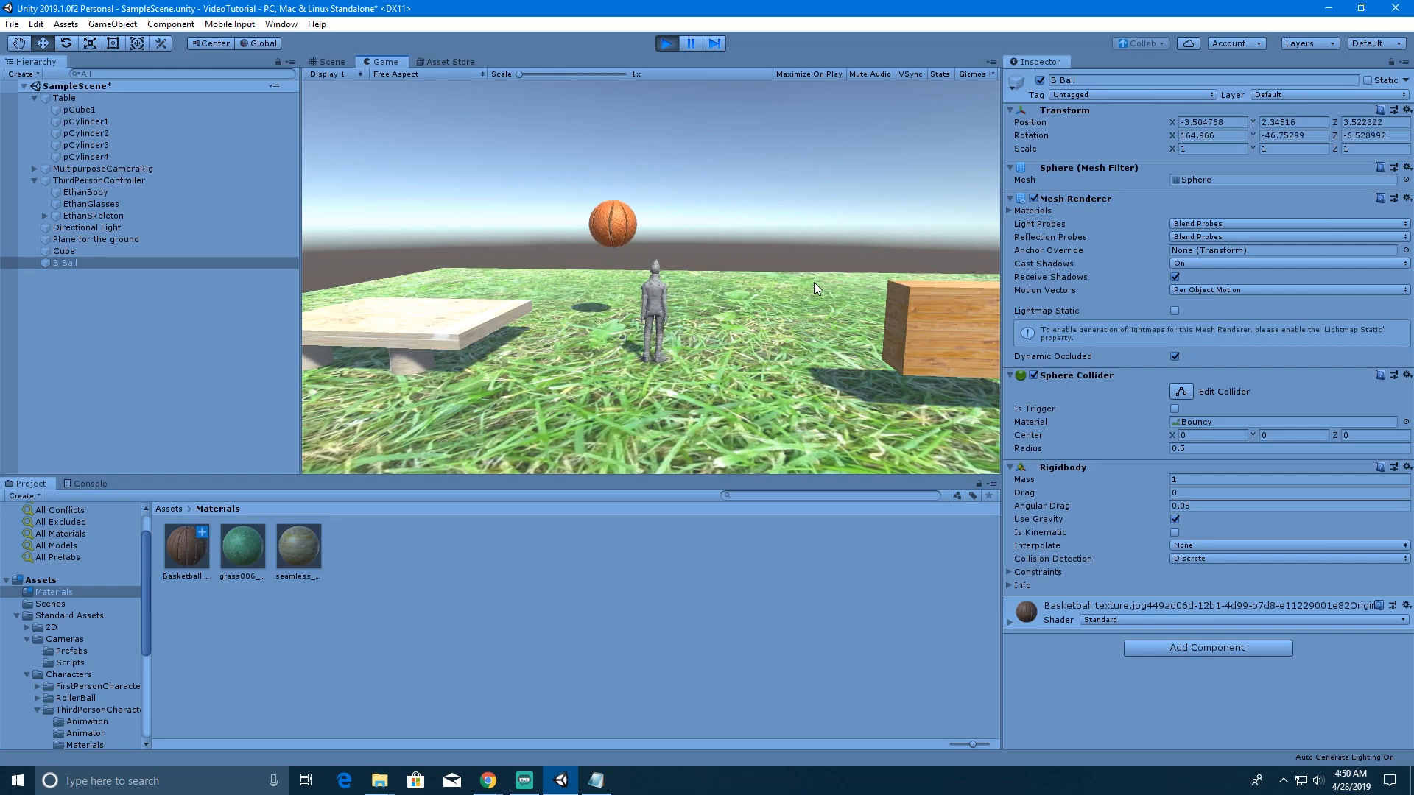
key("w")
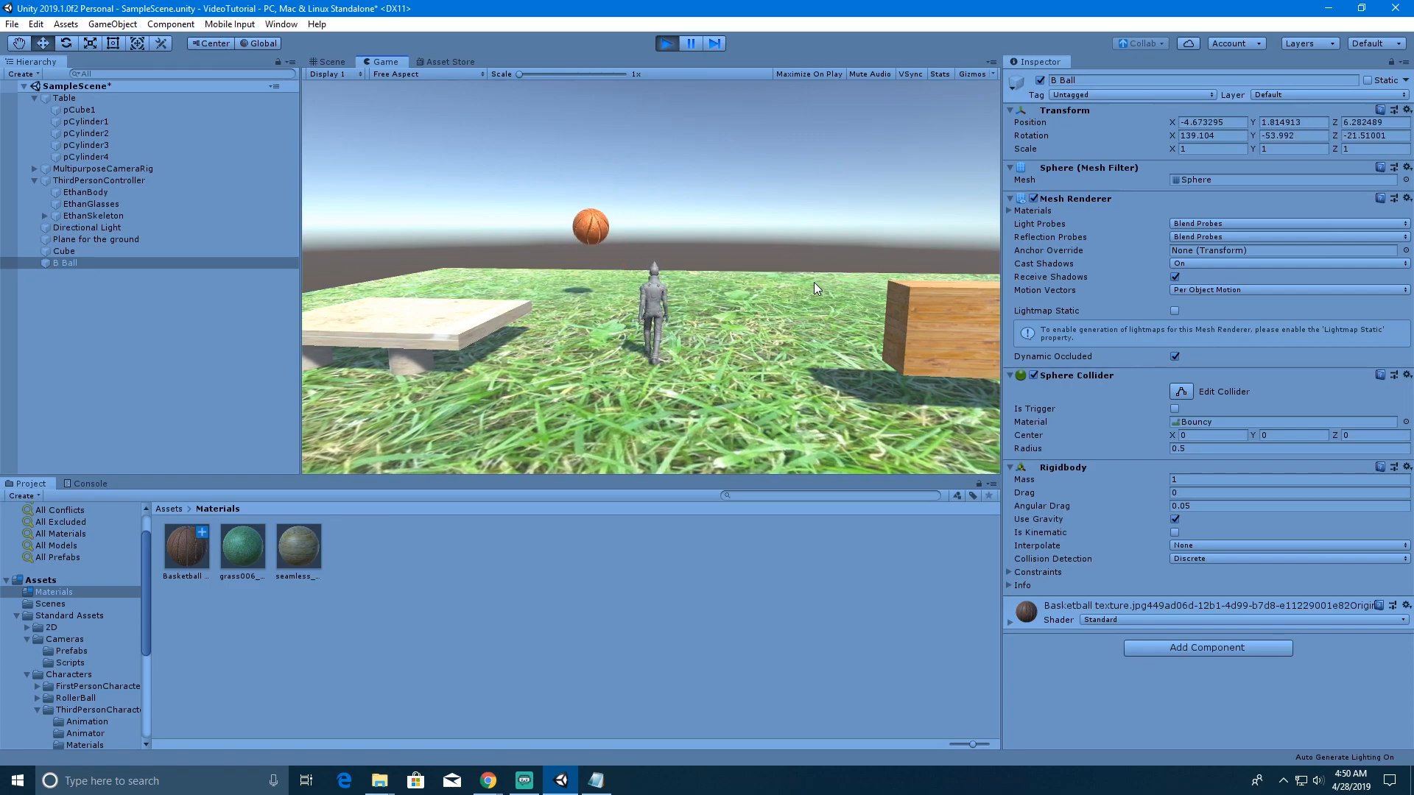
key("w")
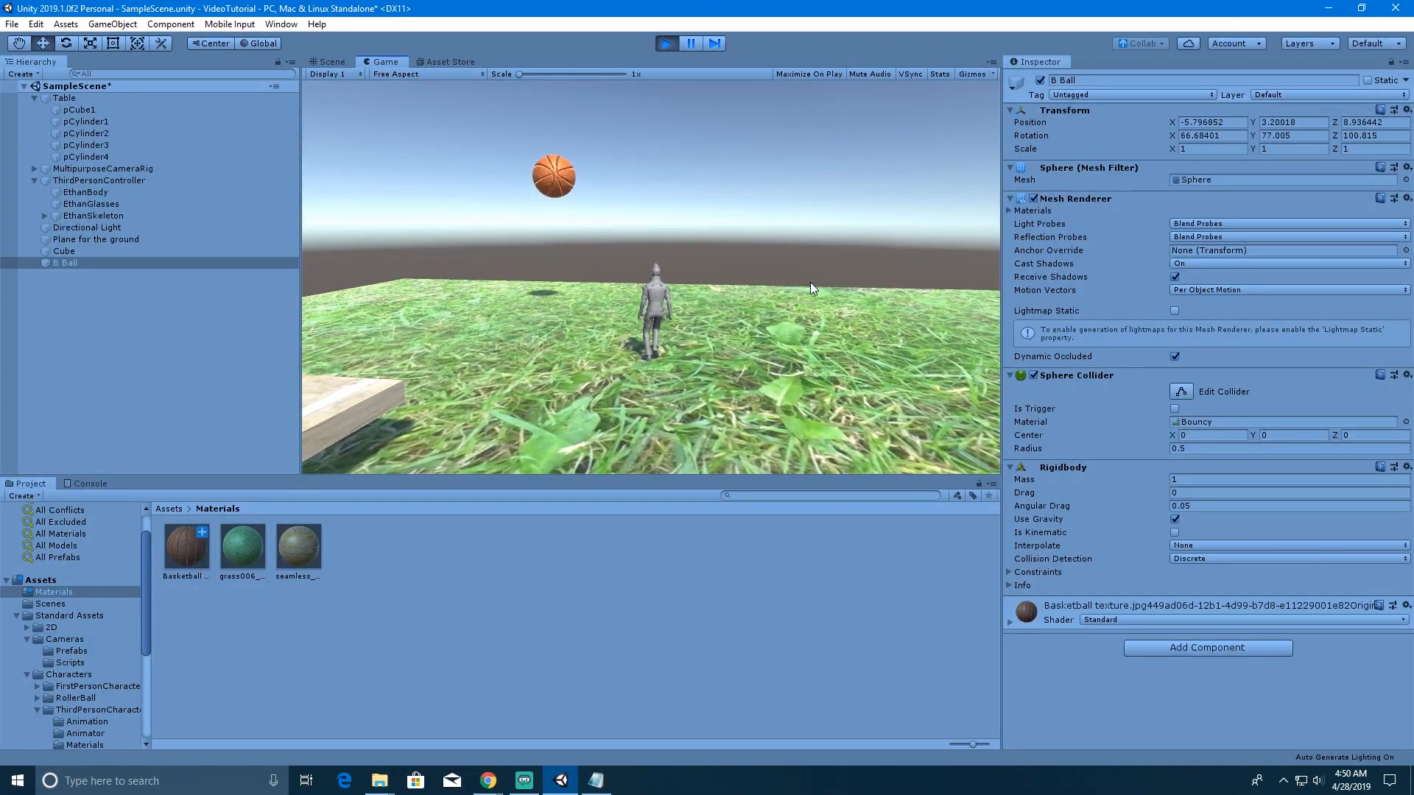
key("w")
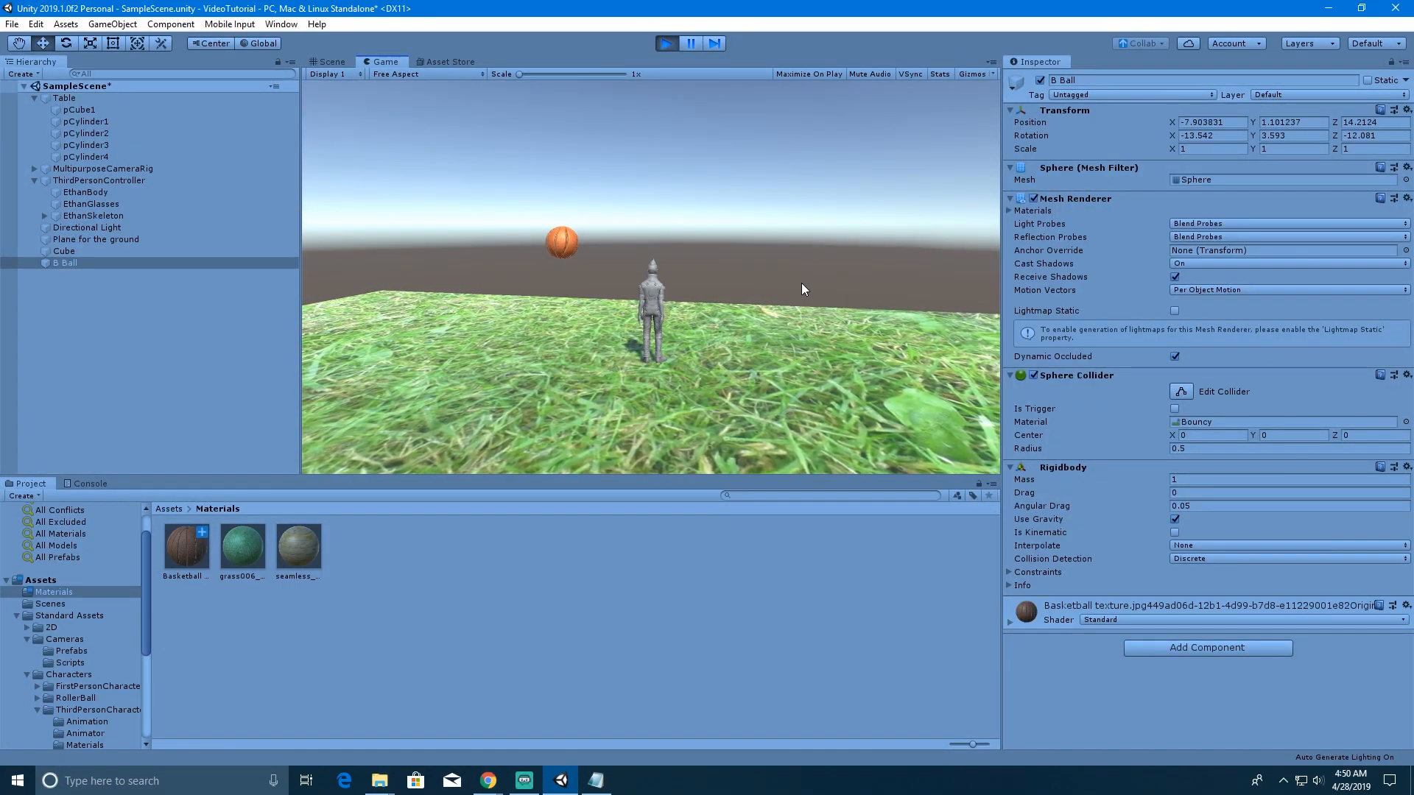
key("w")
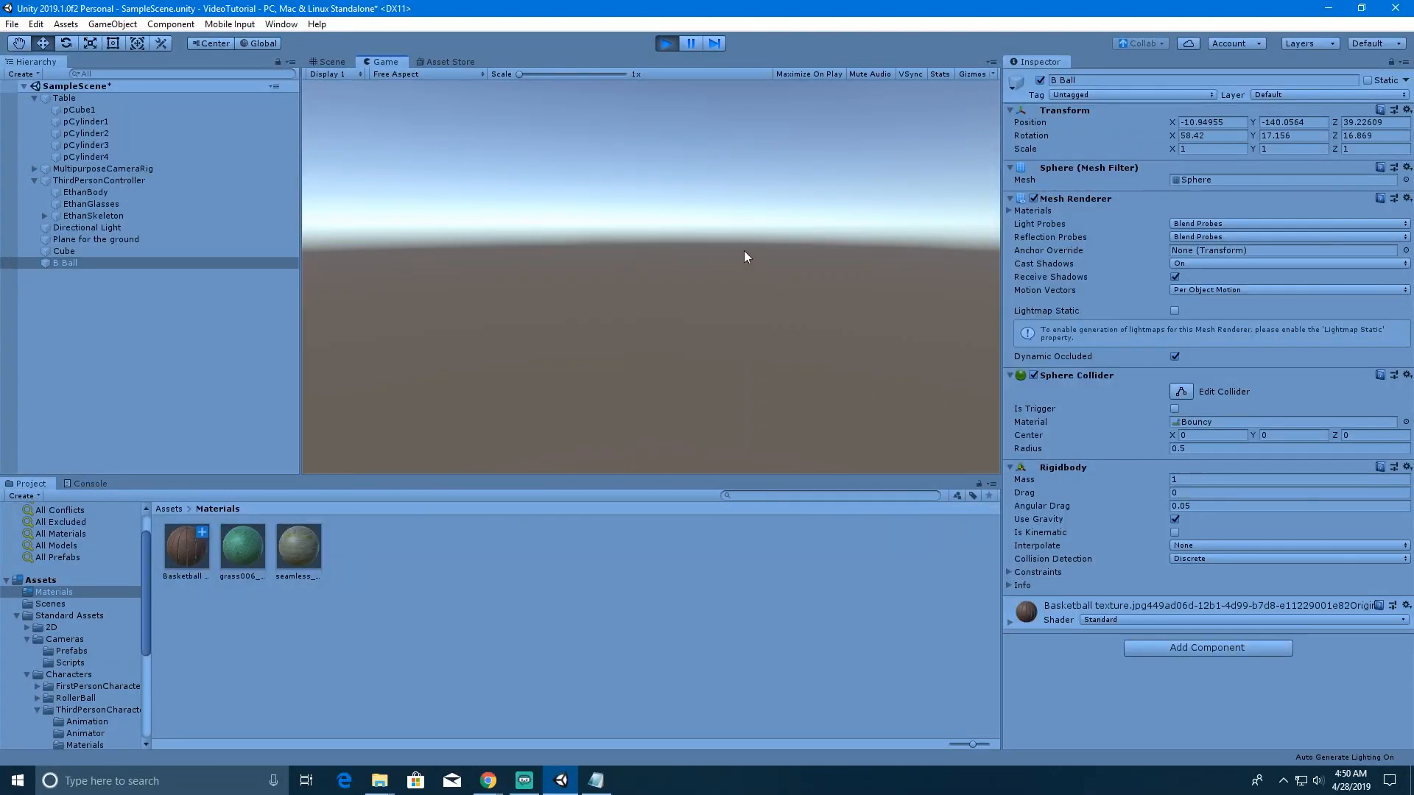
left_click(667, 44)
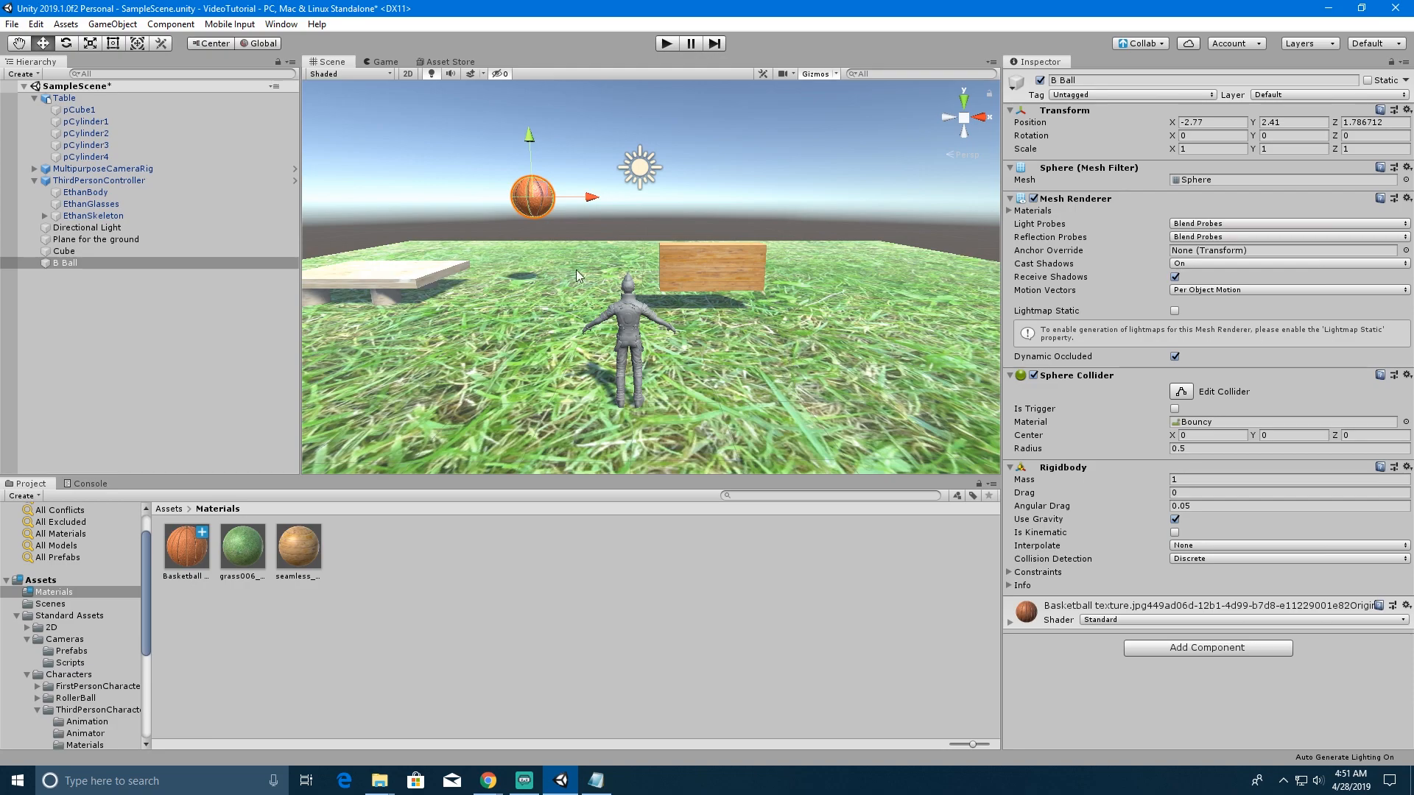
- Create a new 3D cube in the scene
left_click(21, 75)
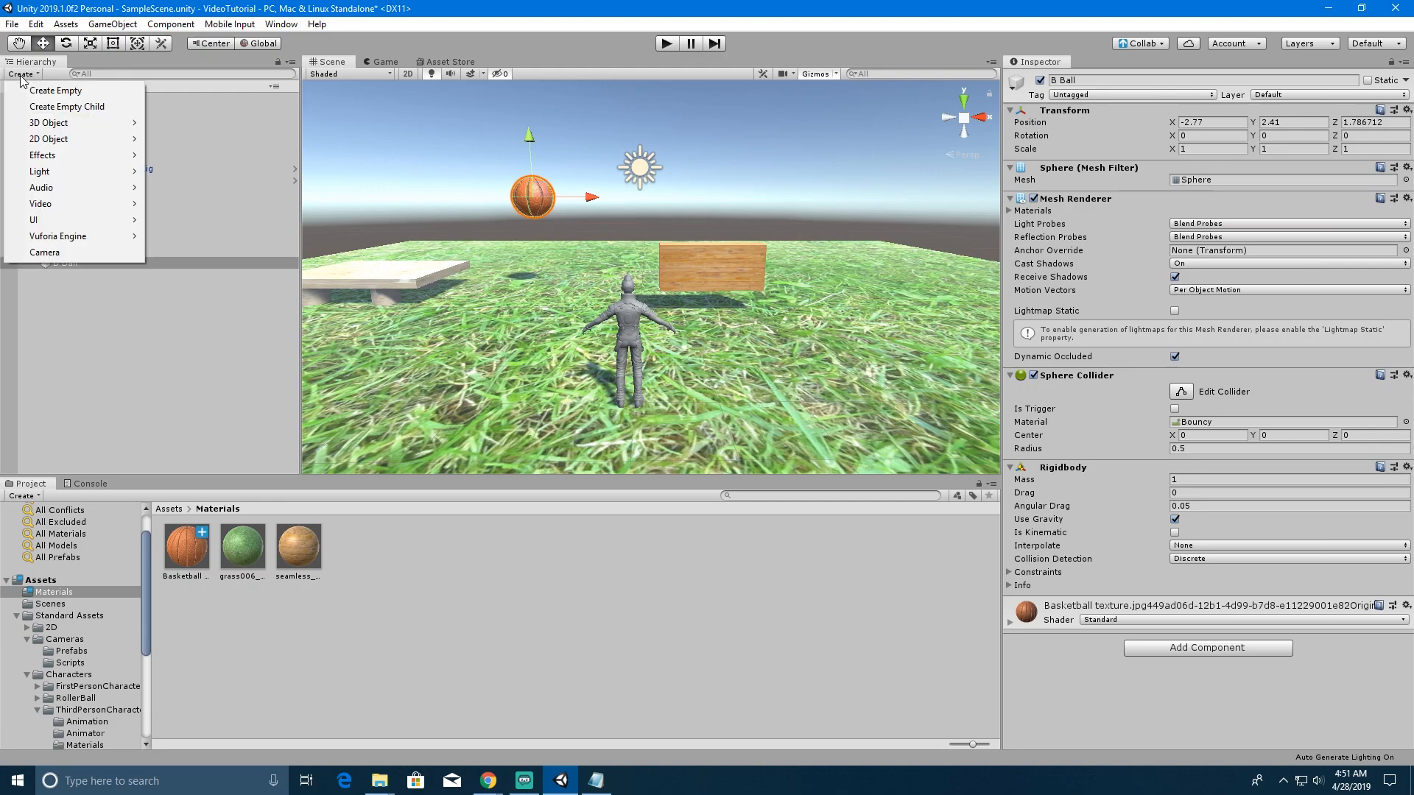
mouse_move(73, 123)
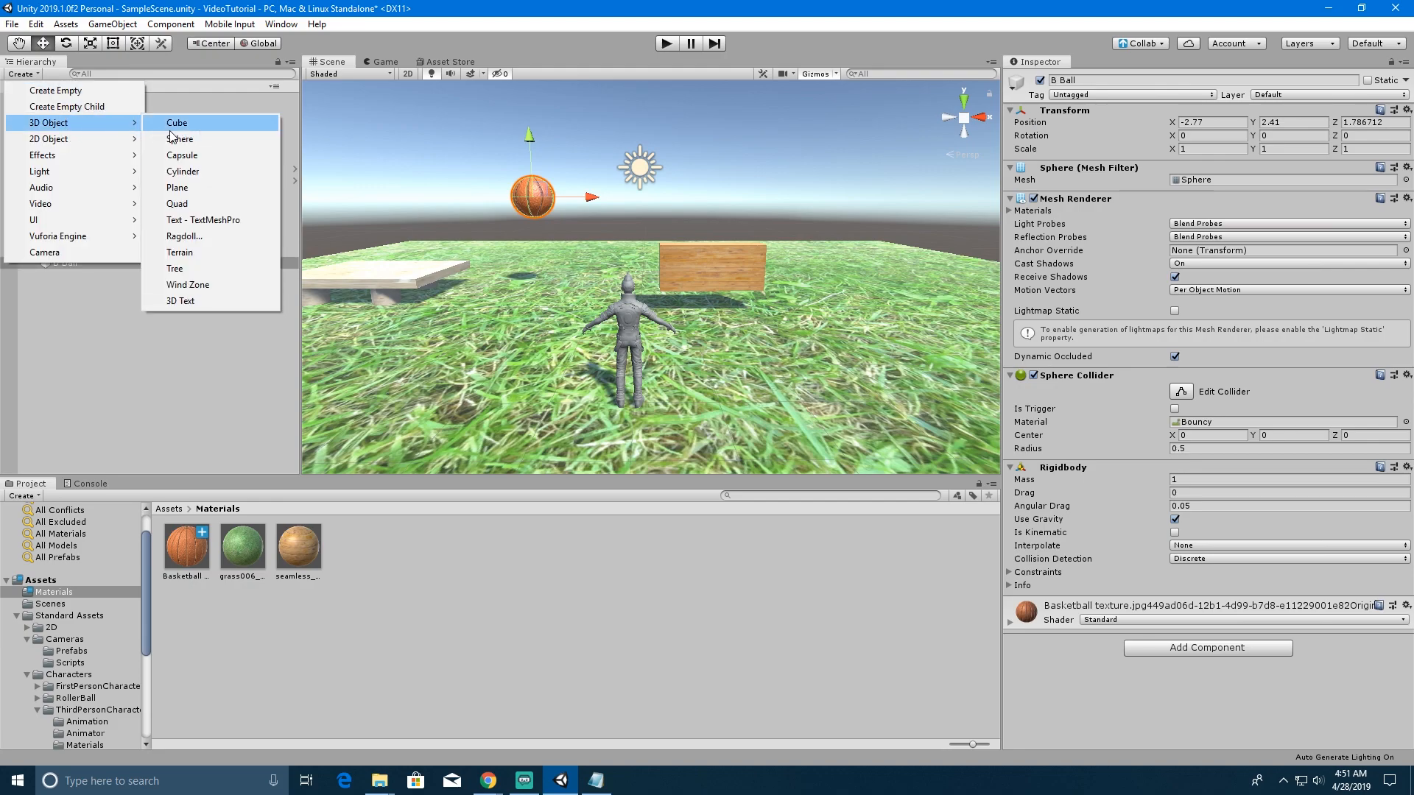
left_click(197, 125)
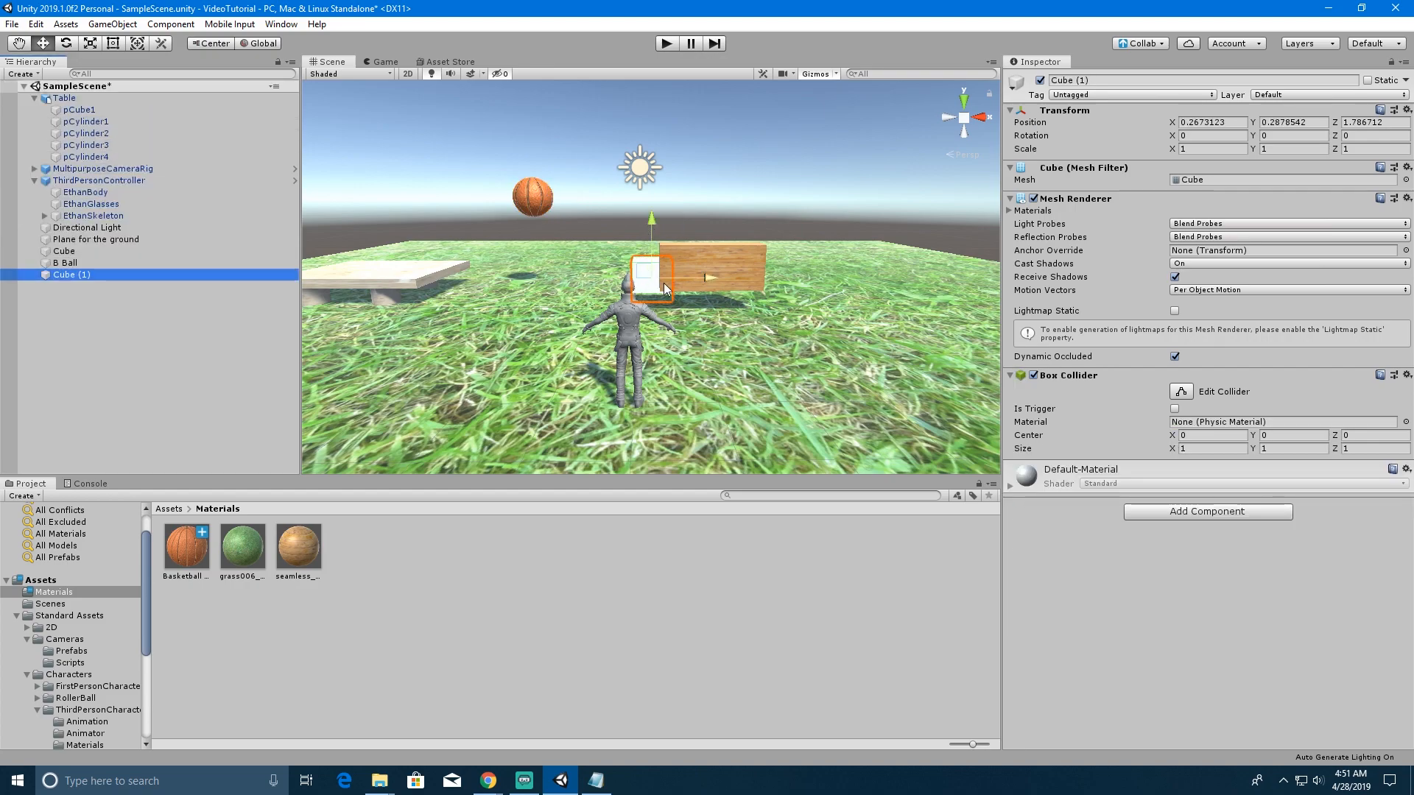
- Move the new cube to the far edge of the ground plane, at about Y 0.62 and Z 13.83
right_click_drag(825, 383, 327, 526)
key("w")
left_click_drag(647, 251, 1103, 196)
right_click_drag(761, 302, 657, 273)
key("d")
left_click_drag(666, 273, 1027, 286)
right_click_drag(864, 338, 827, 339)
key("d")
left_click_drag(821, 320, 792, 313)
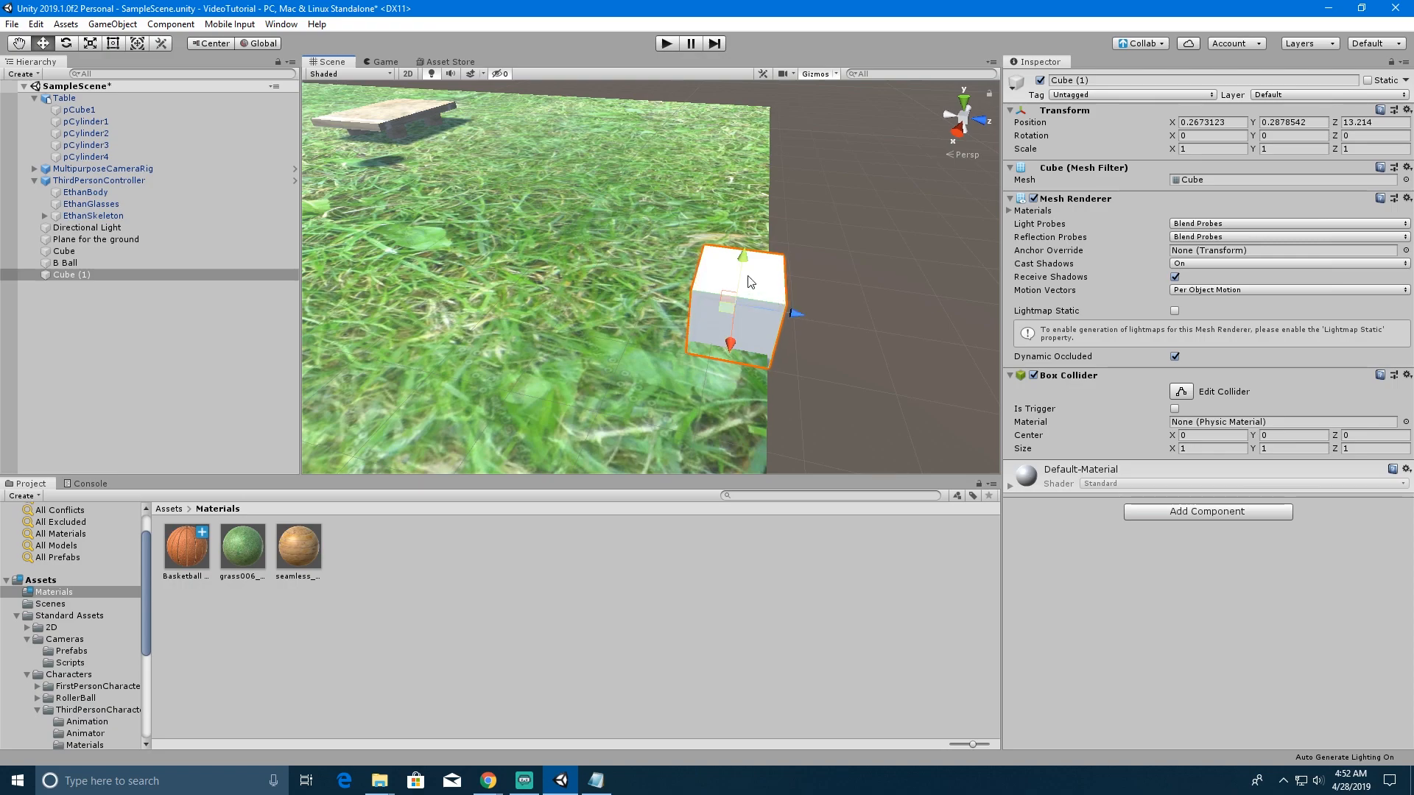
left_click_drag(745, 259, 758, 242)
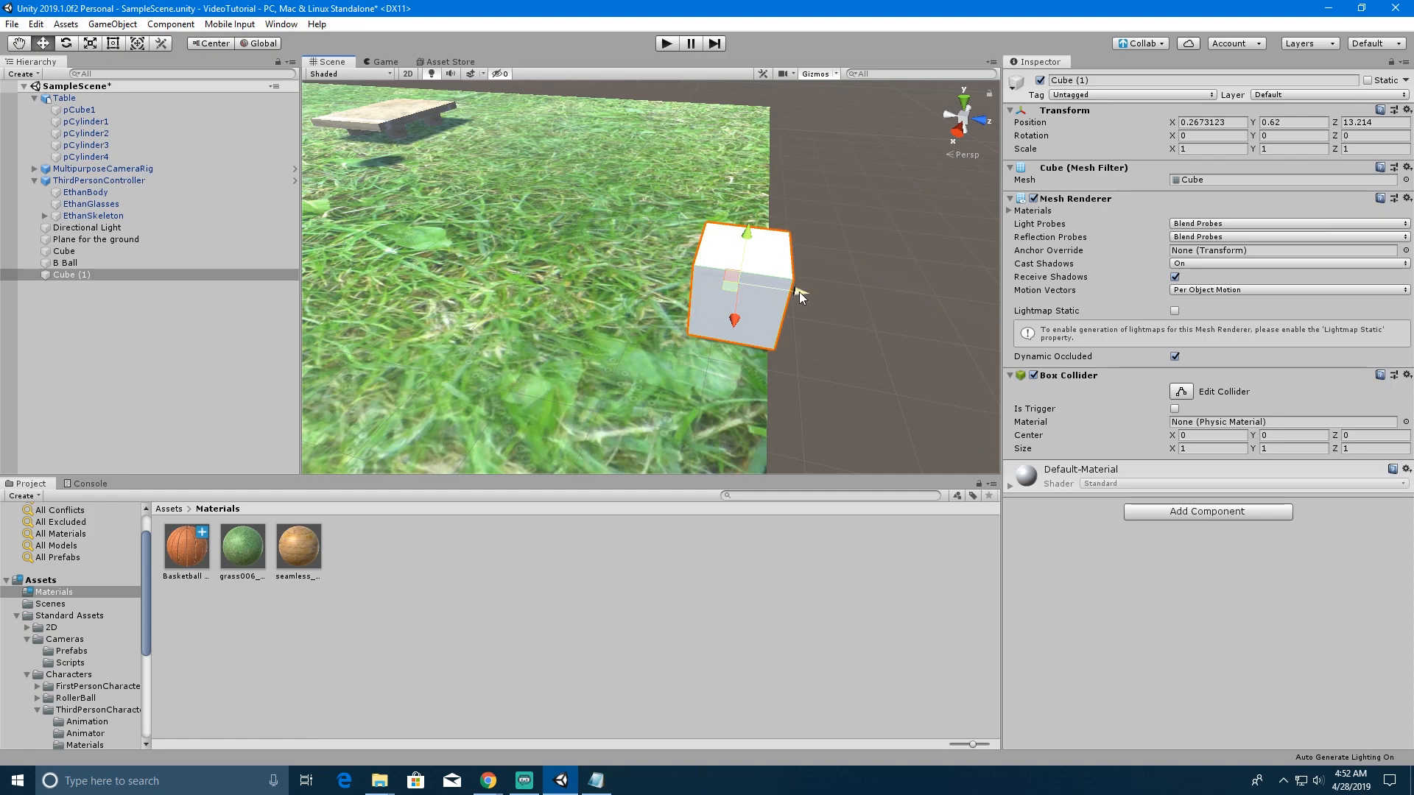
left_click_drag(800, 293, 847, 308)
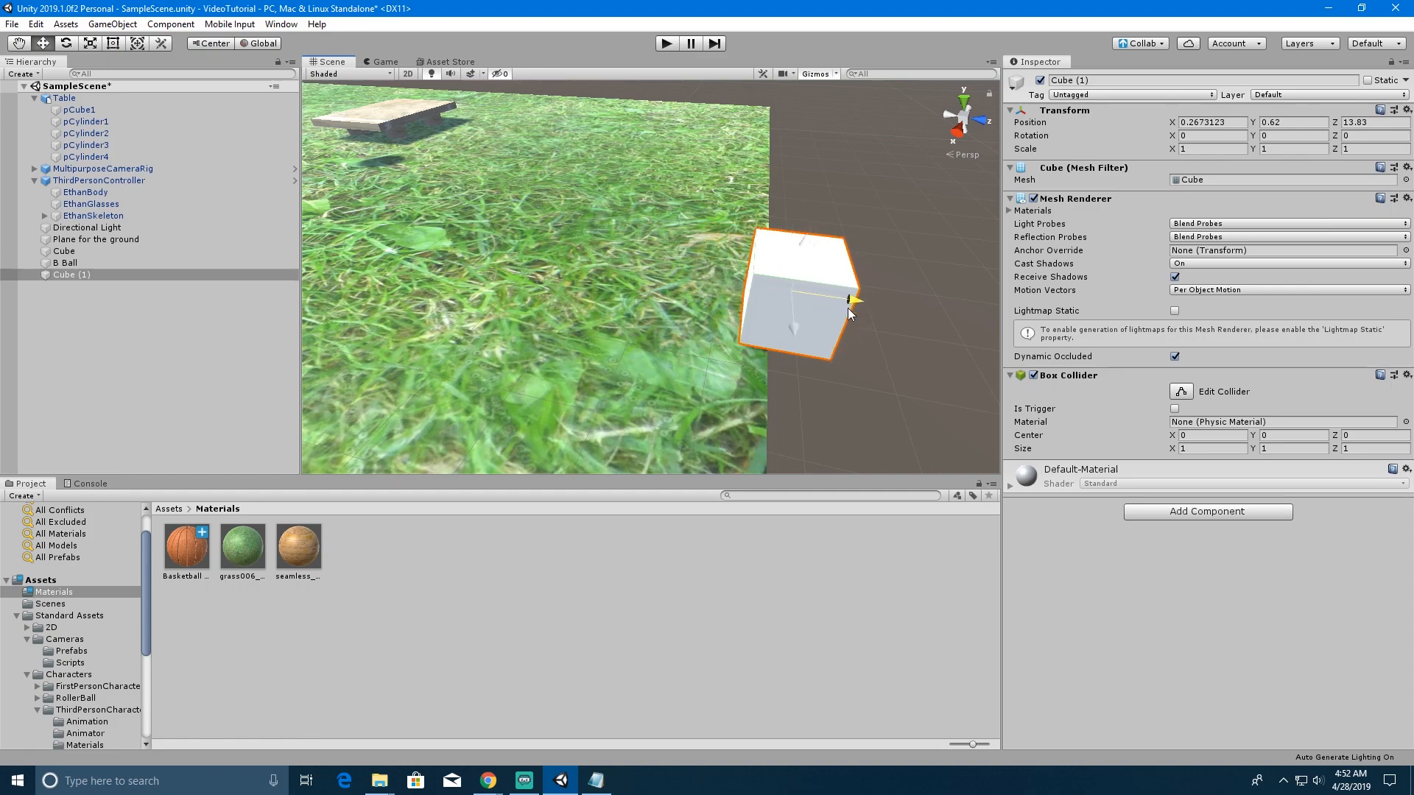
- Scale the cube into a wall about 28.63 wide and 7.59 high along the plane's edge, and raise it to about Y 3.57
left_click_drag(707, 412, 659, 384, "alt")
right_click_drag(659, 384, 1060, 412)
key("s")
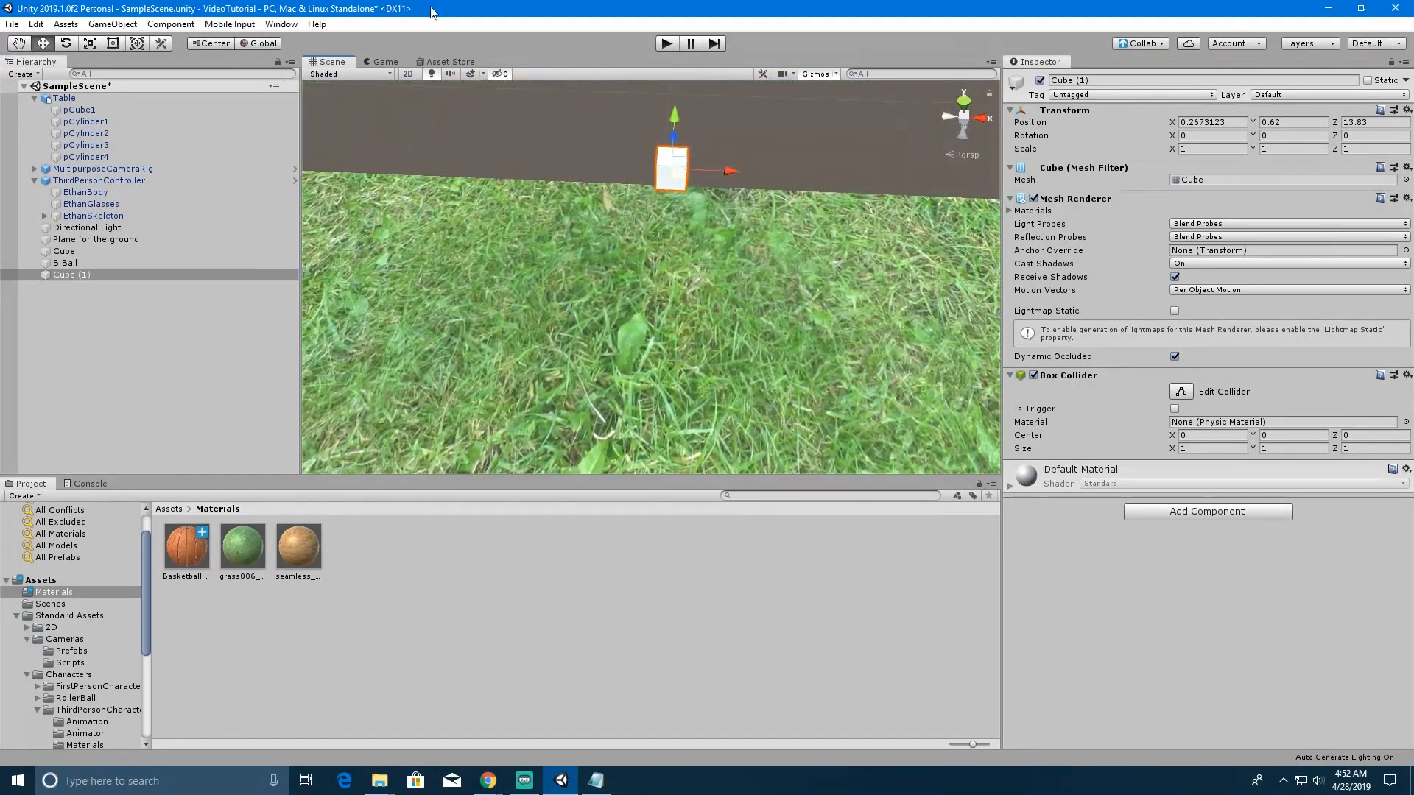
left_click(90, 44)
left_click_drag(734, 169, 721, 308)
right_click_drag(587, 248, 603, 191)
left_click_drag(610, 188, 618, 192)
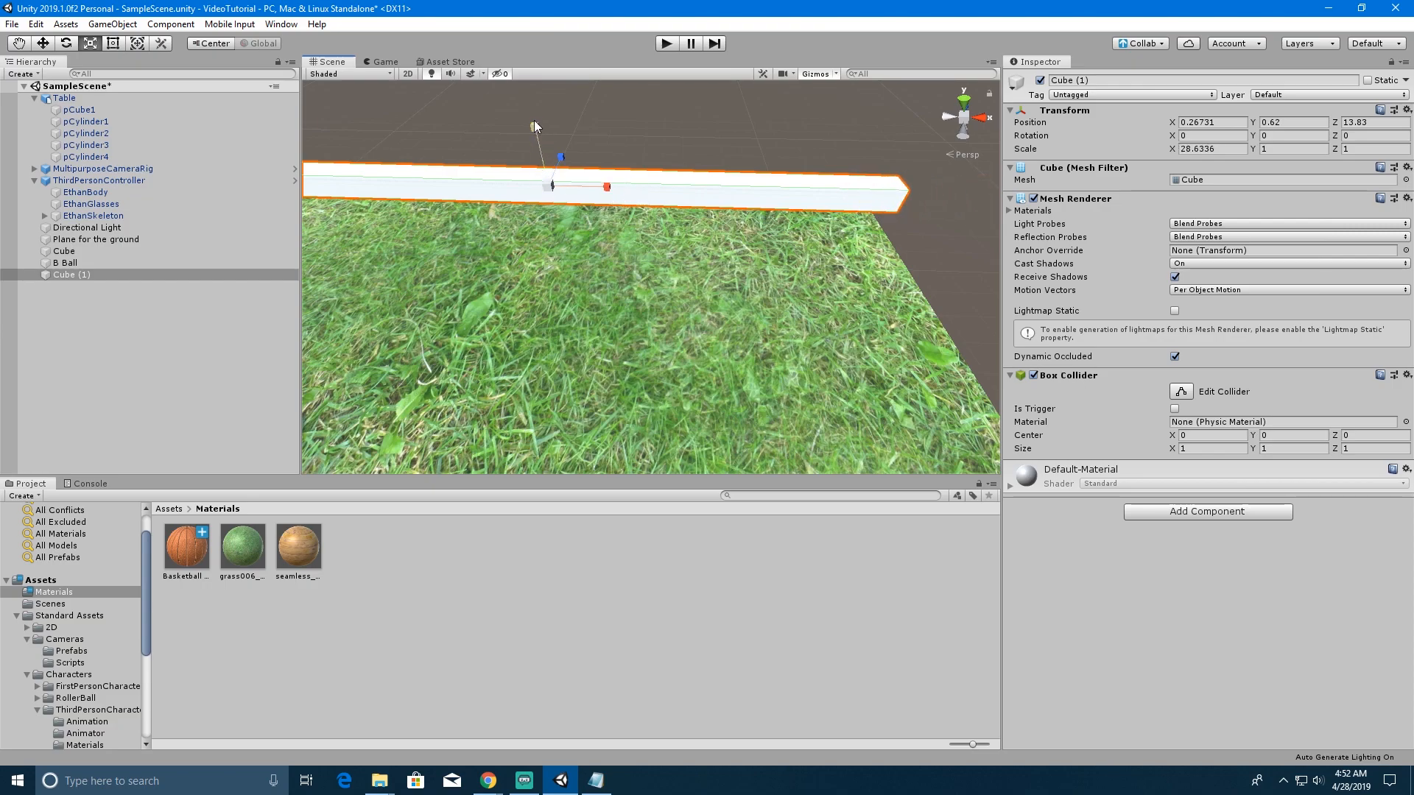
left_click_drag(533, 126, 470, 577)
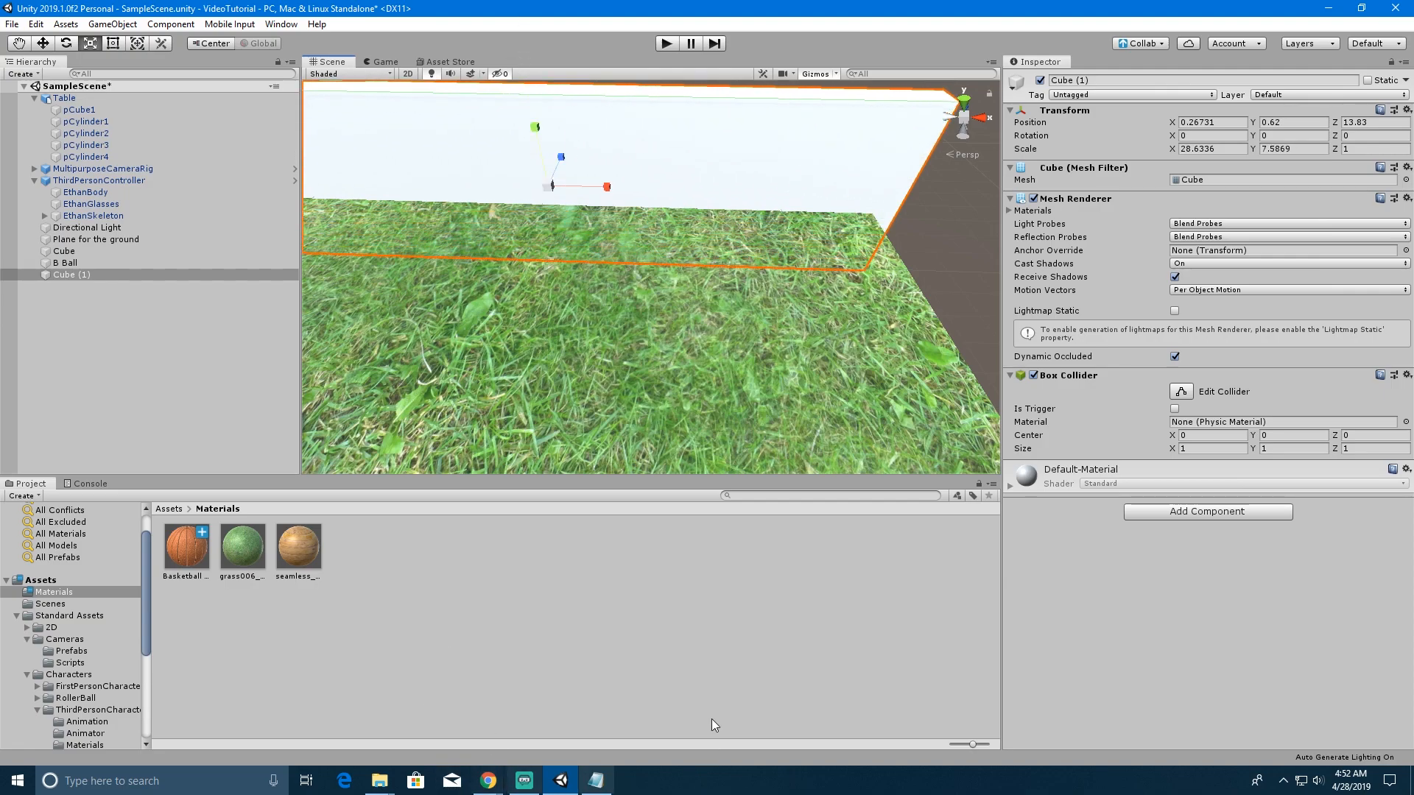
left_click(42, 44)
left_click_drag(537, 135, 518, 72)
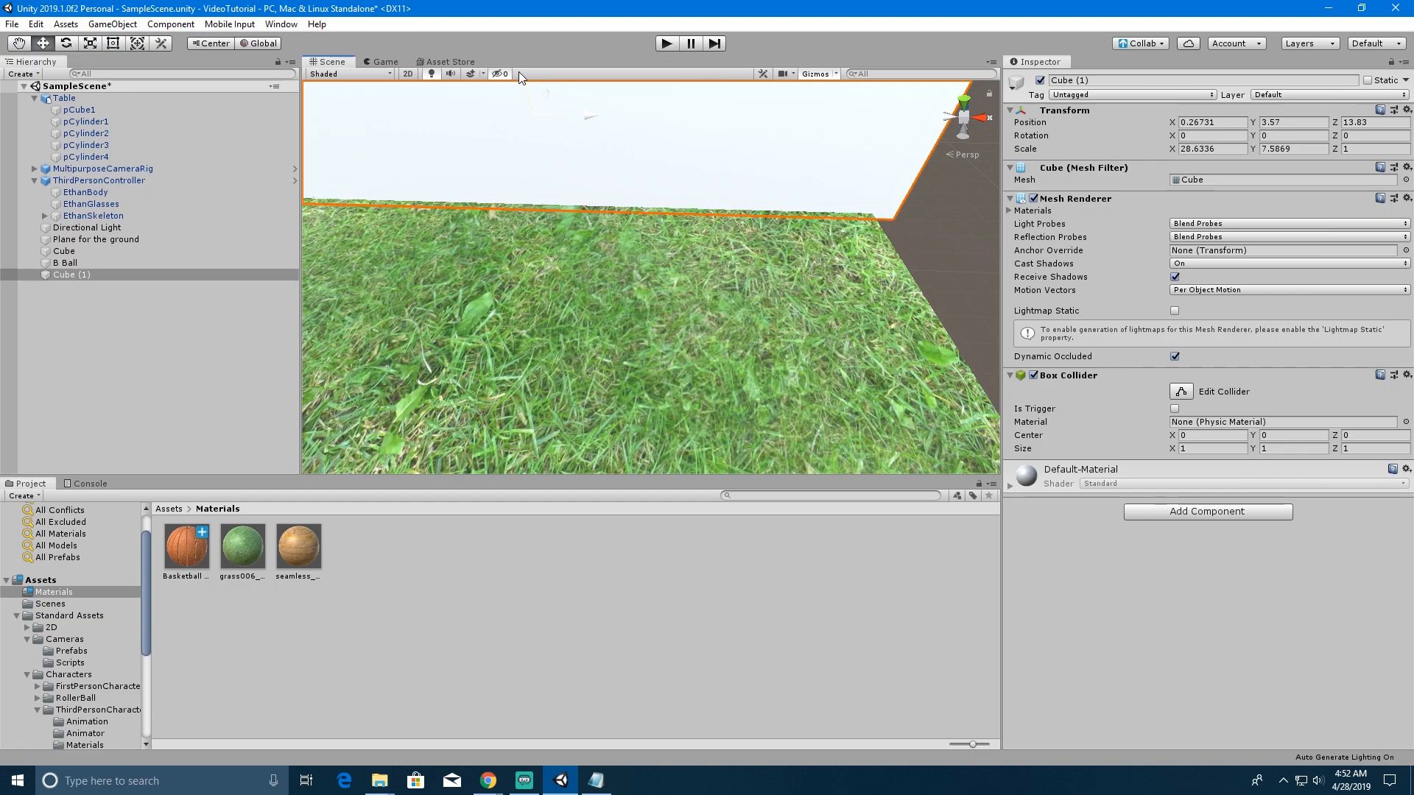
- Duplicate the wall and move the copy to the opposite edge of the ground plane, at about Z -13.46
left_click_drag(619, 281, 478, 297, "alt")
key("s")
right_click_drag(478, 296, 268, 380)
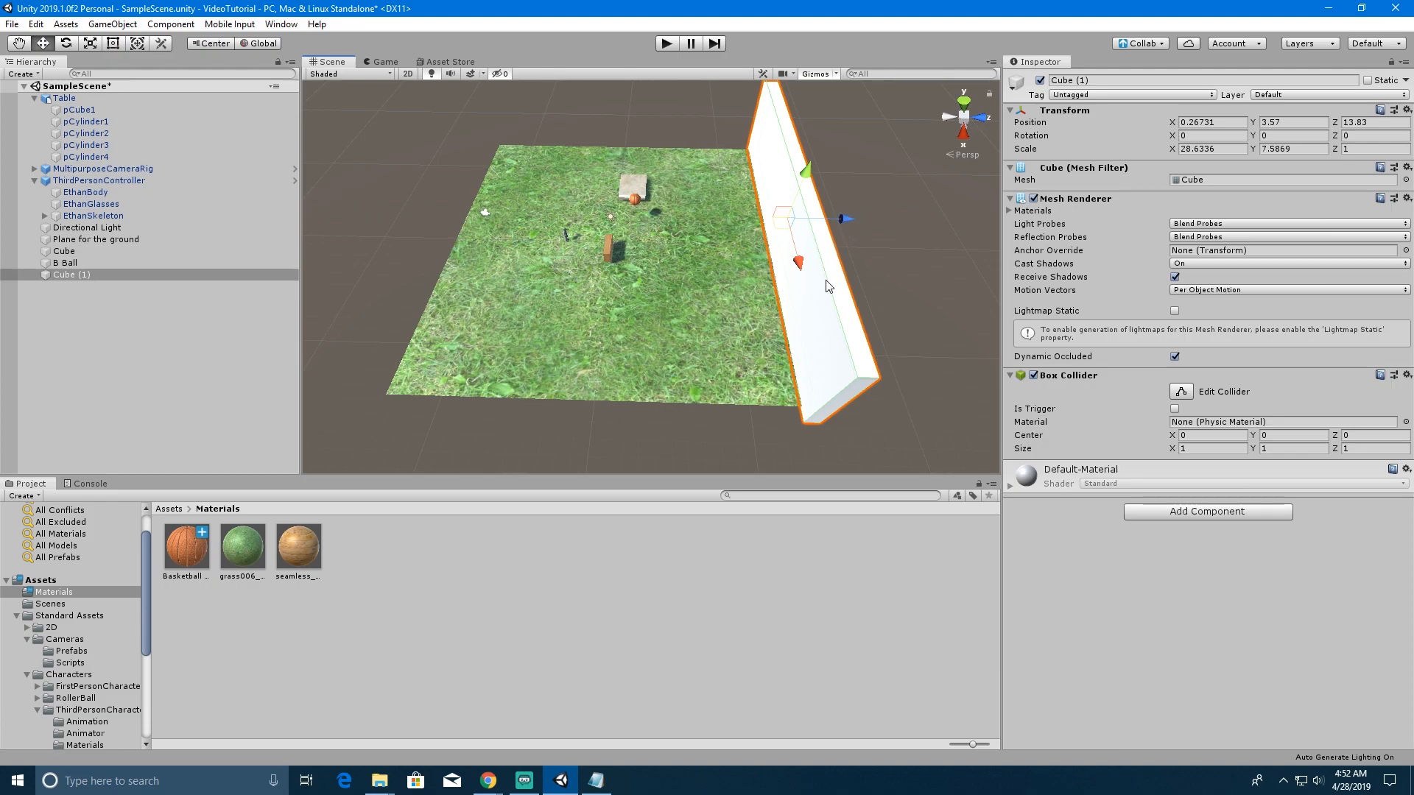
key("ctrl+d")
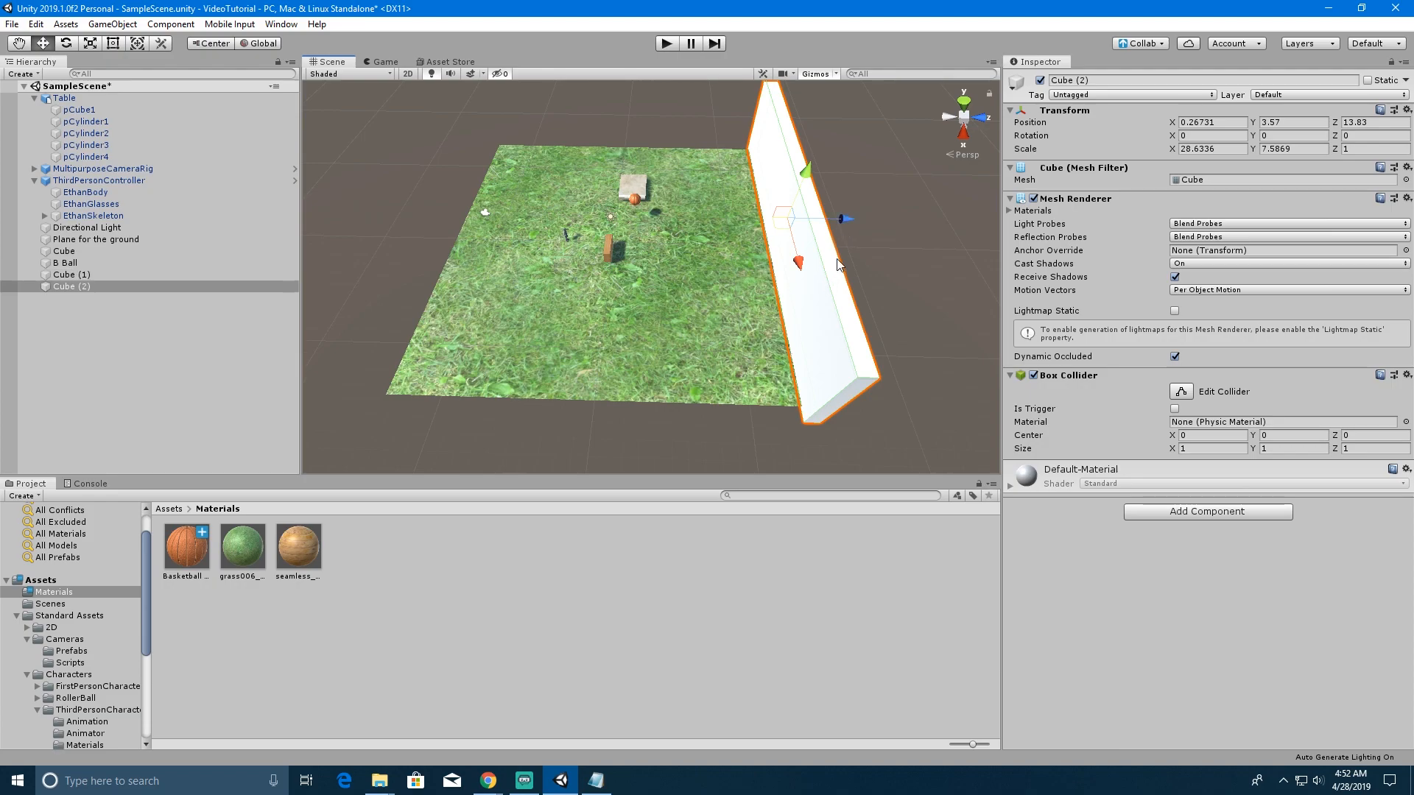
left_click_drag(842, 221, 475, 238)
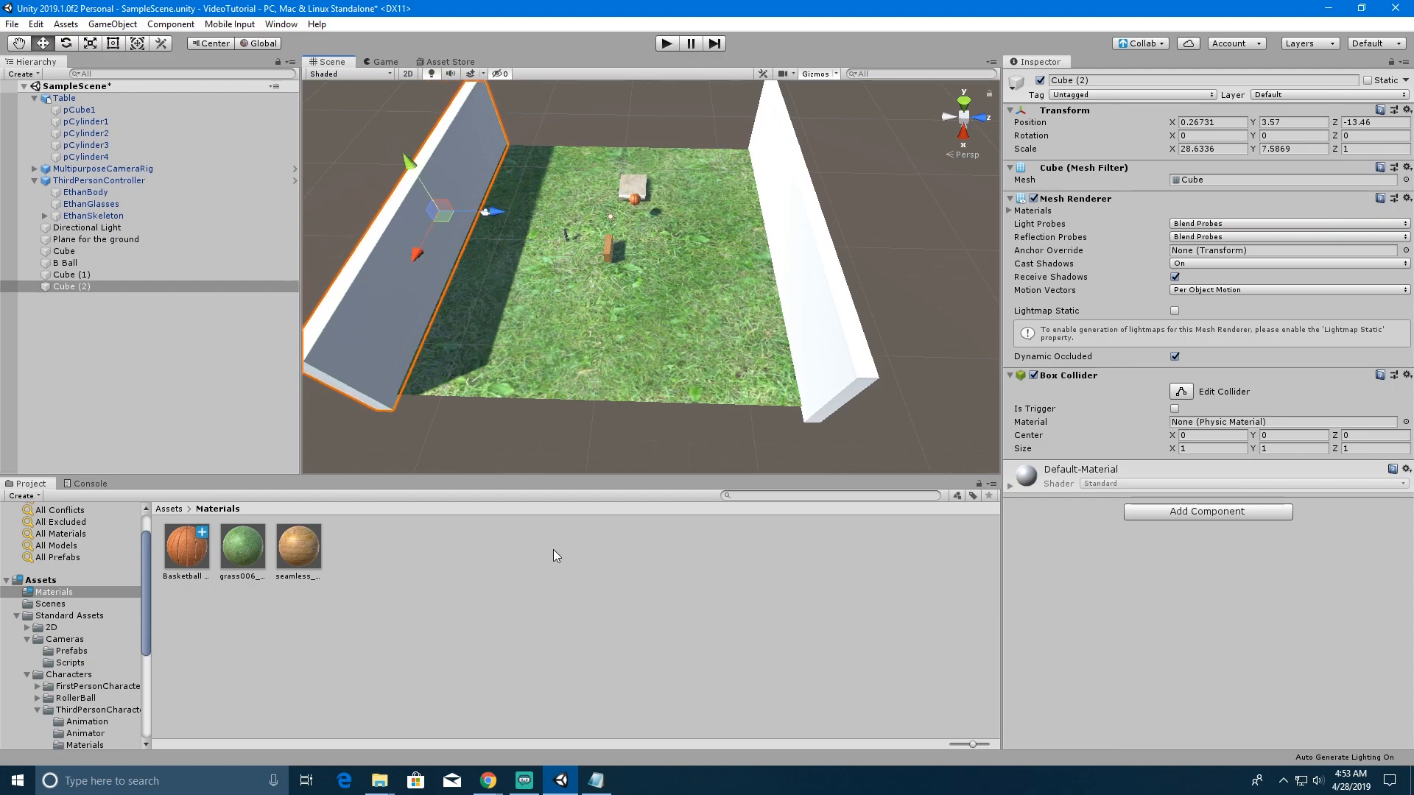
- Select both walls and disable their Mesh Renderer so only their colliders remain active
key("shift")
left_click(814, 256, "shift")
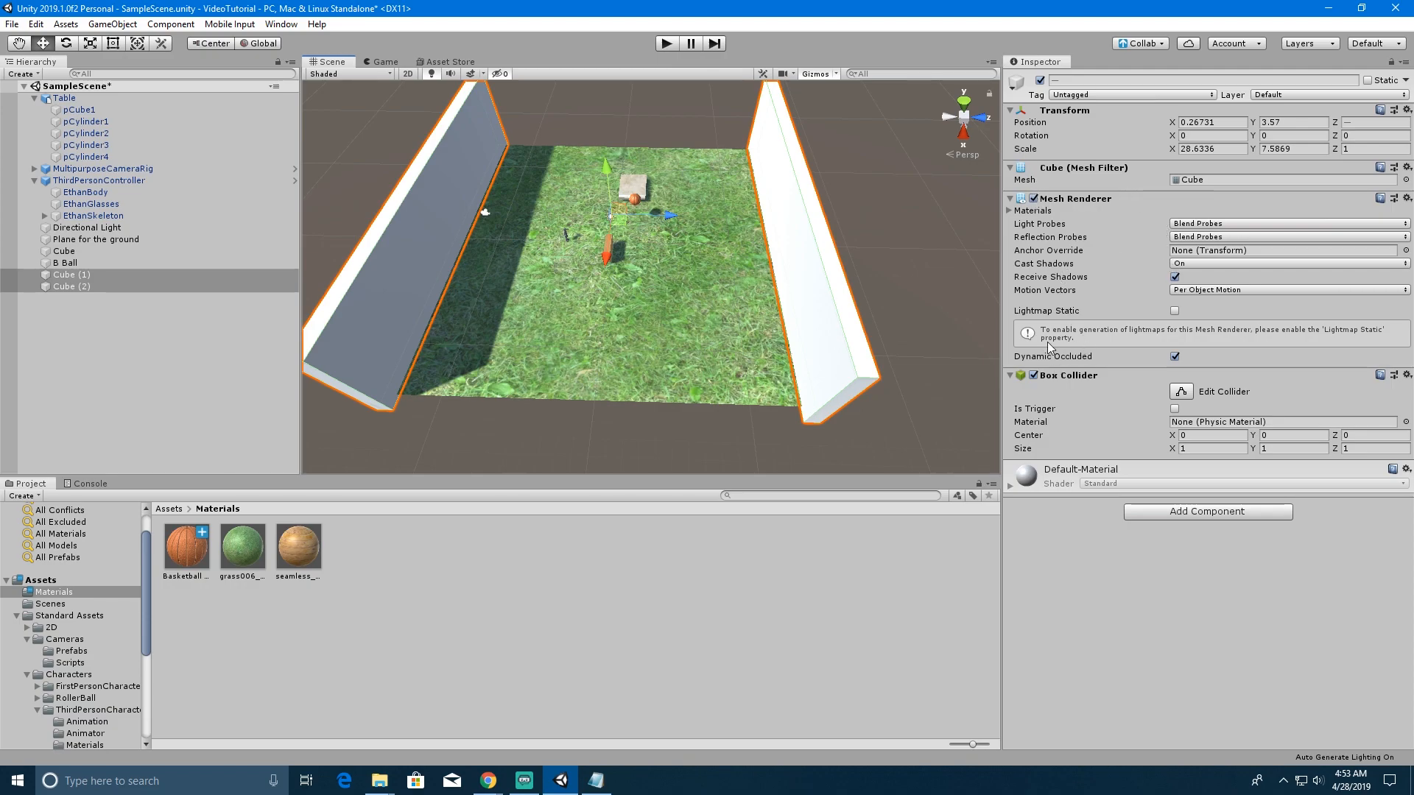
left_click(1033, 199)
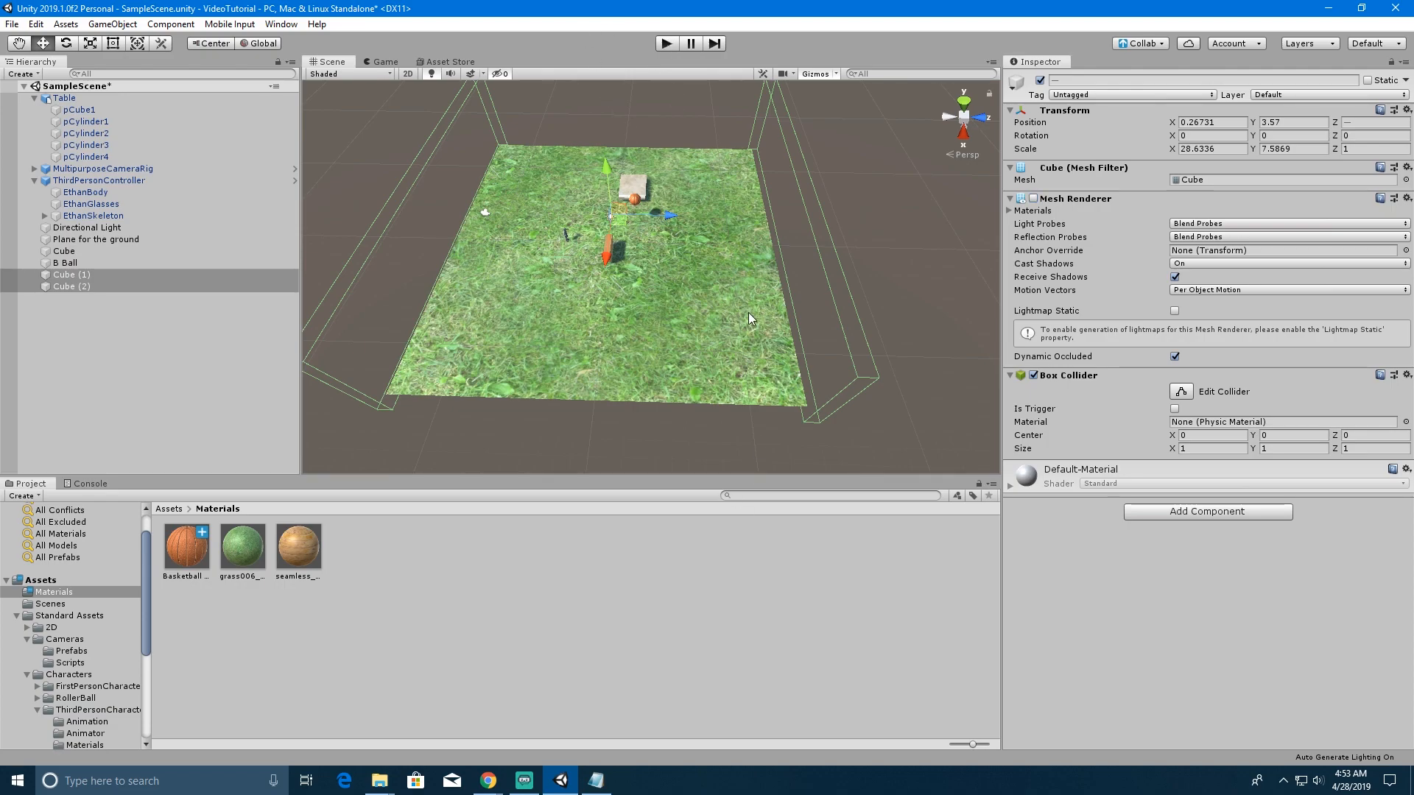
- Play the scene and walk the character past the table toward the bouncing basketball to watch how the ball behaves
left_click(665, 45)
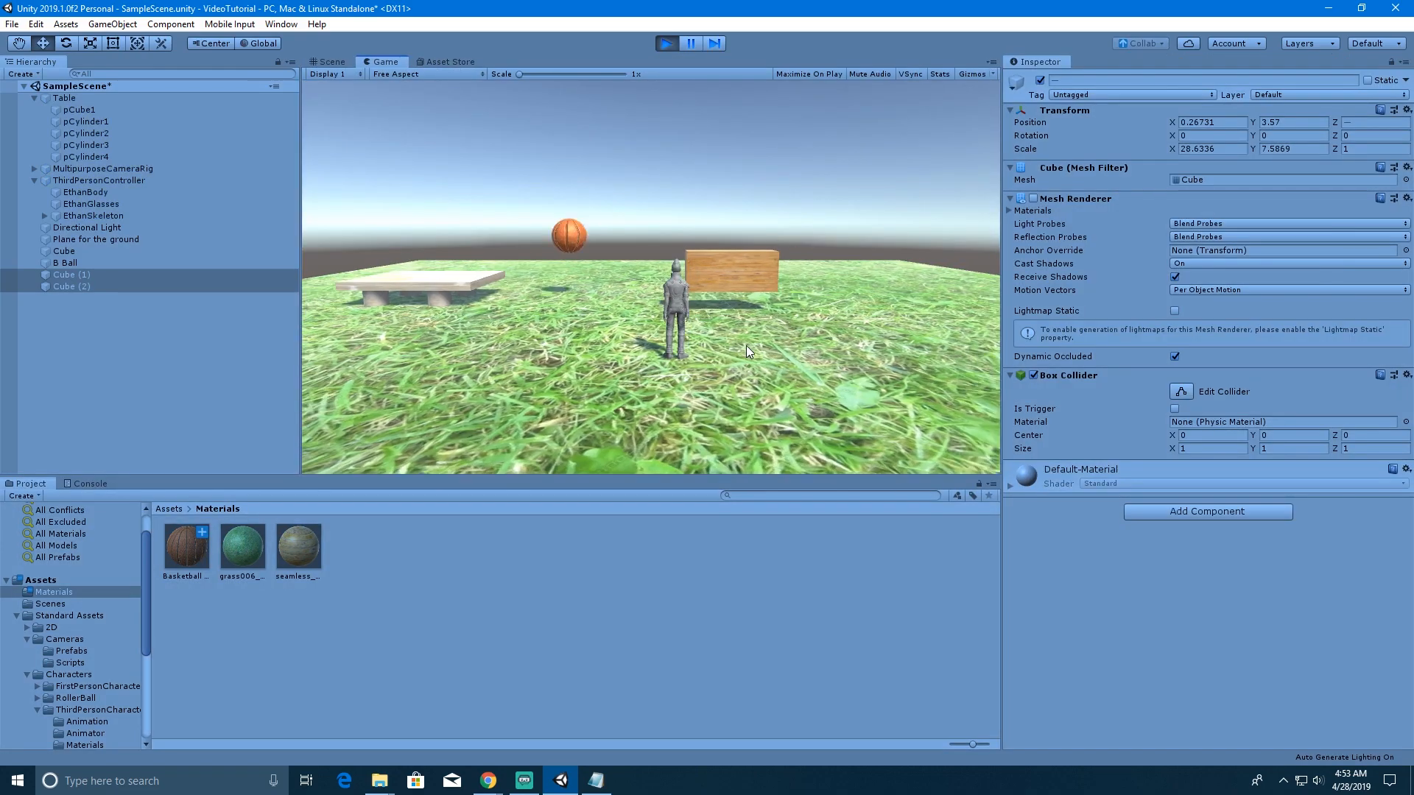
key("w")
key("a")
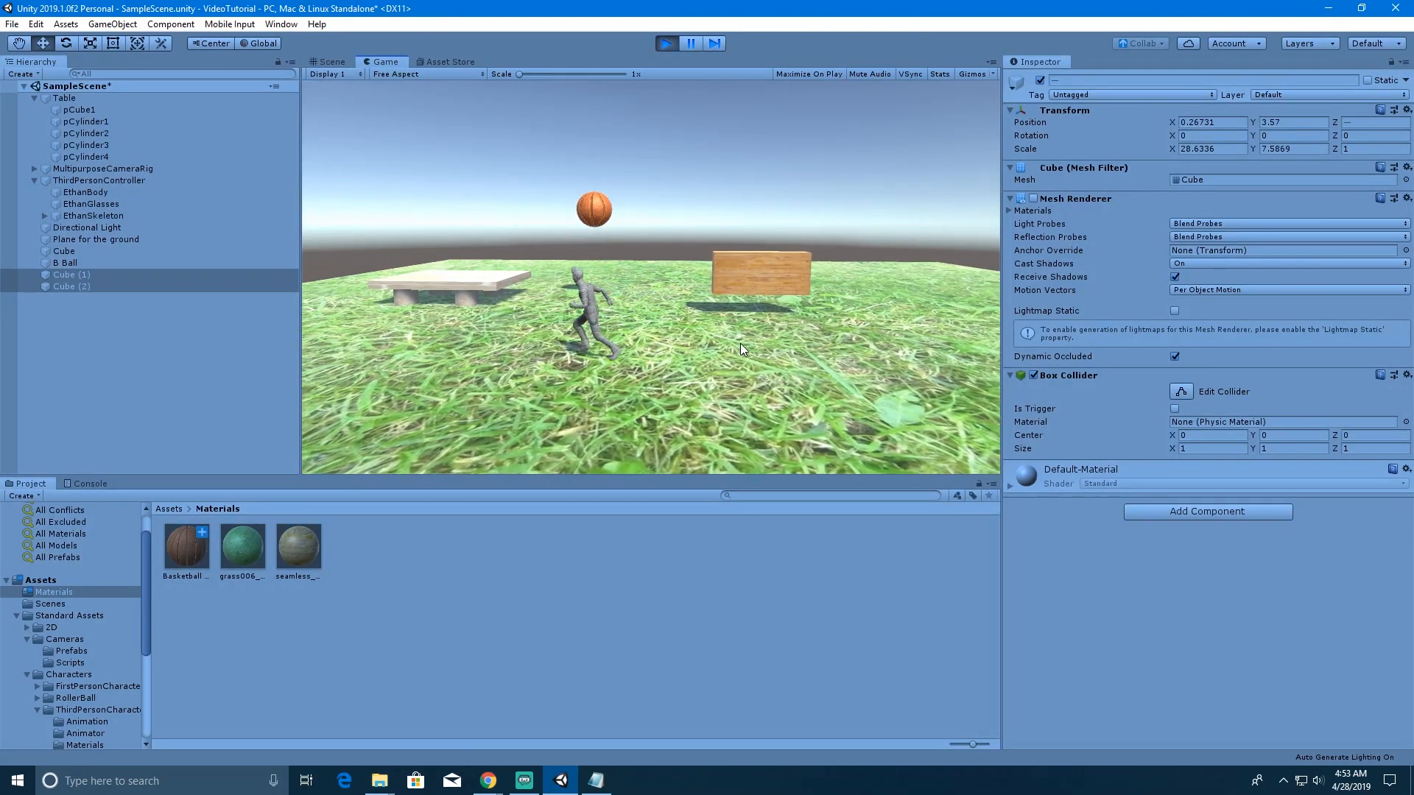
key("w")
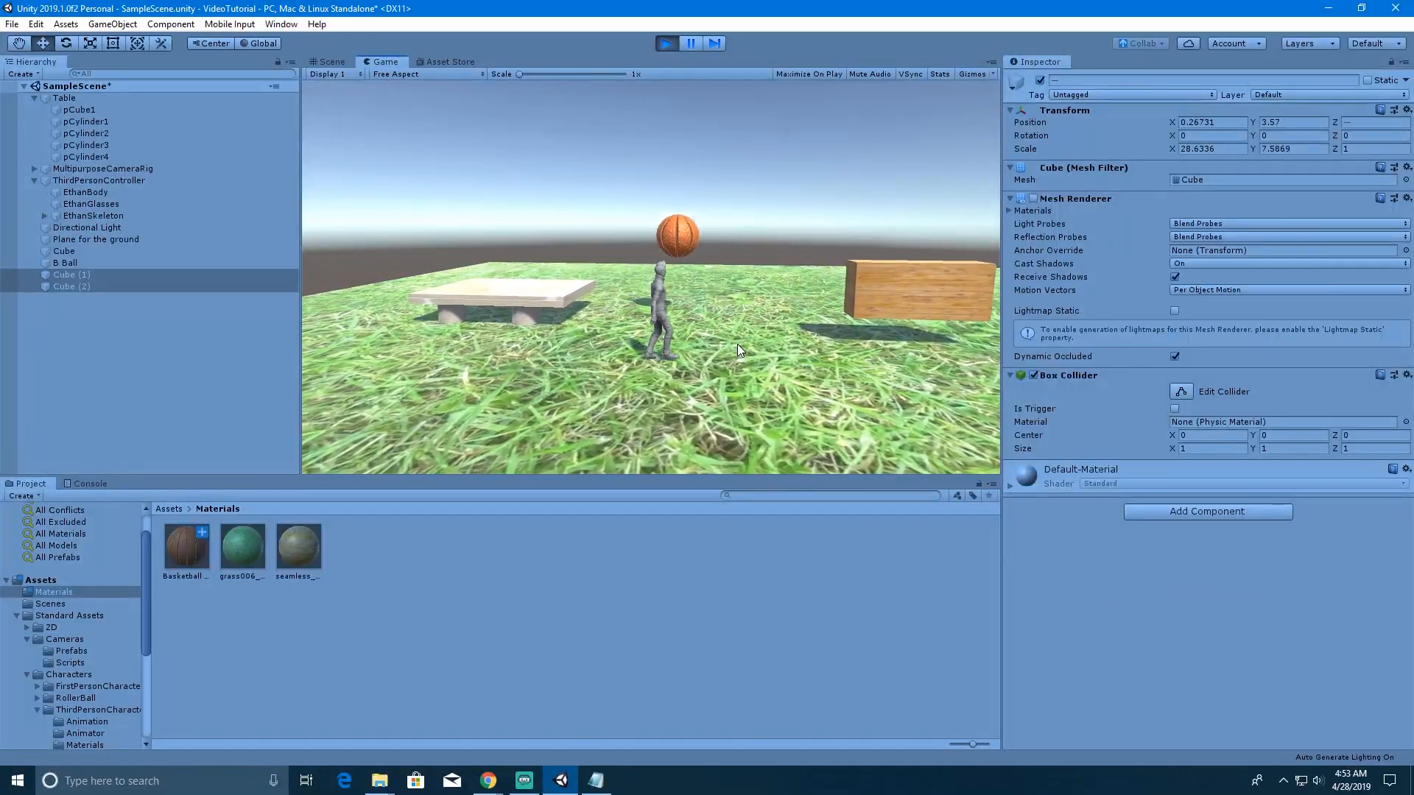
key("w")
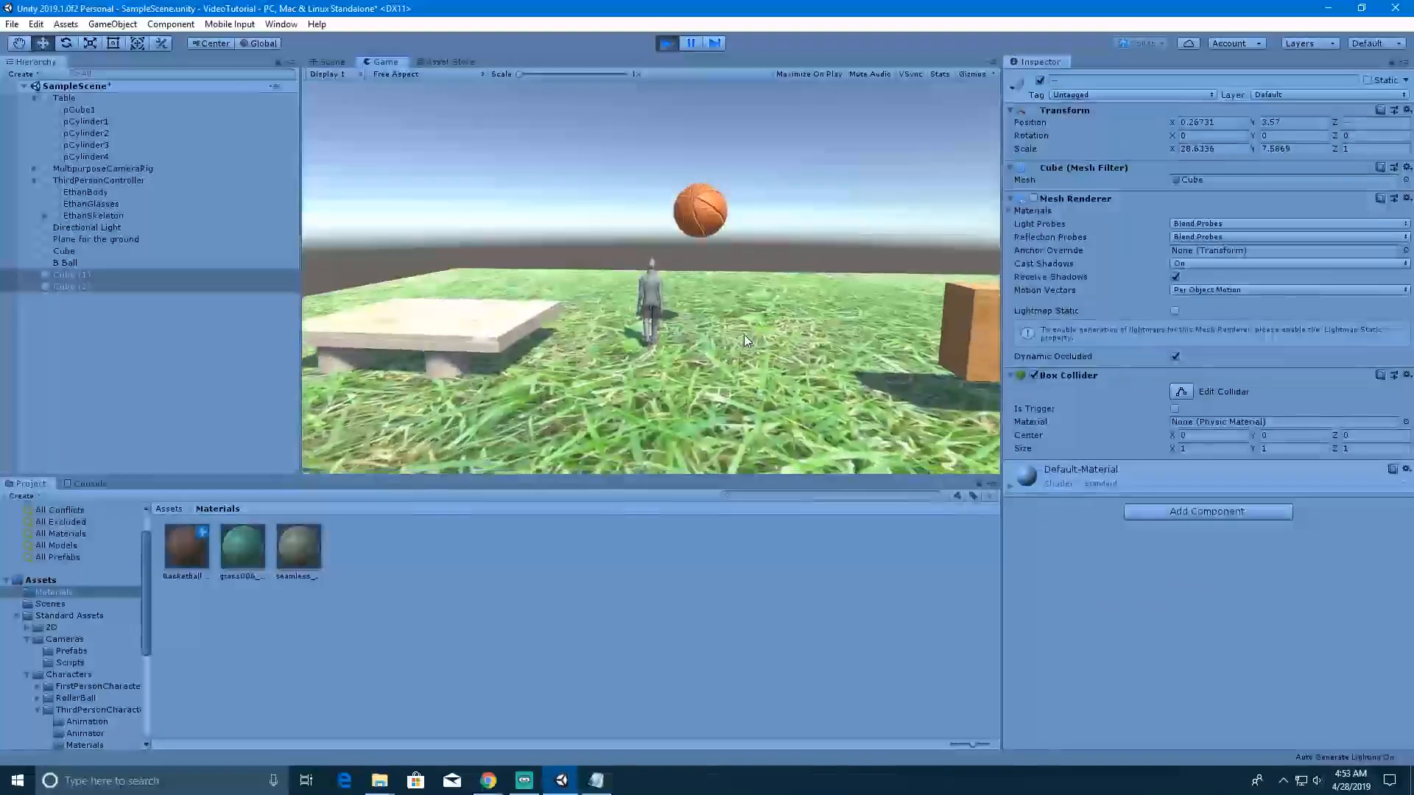
key("w")
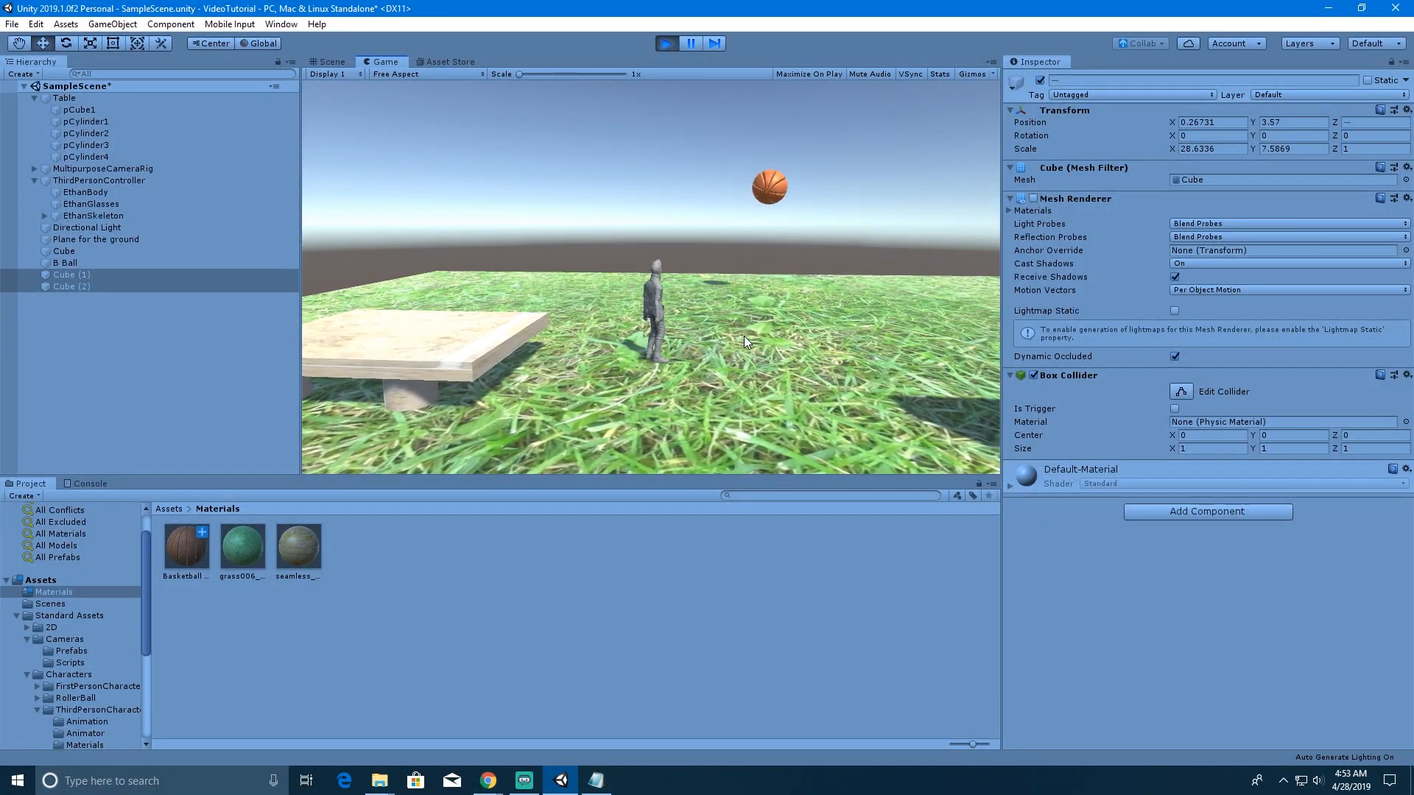
key("w")
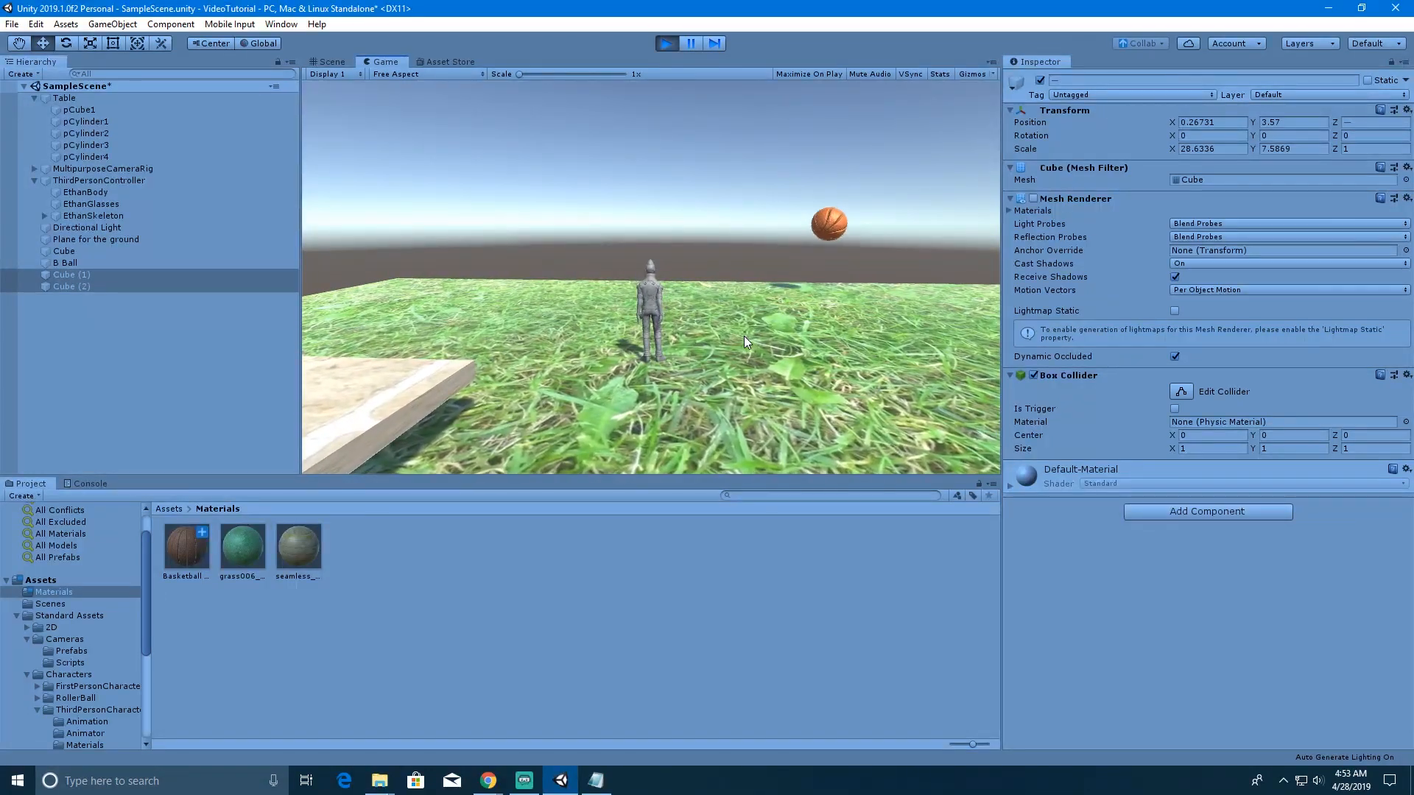
- Run the character along the ground's edges to test the invisible walls, and stop the play test
key("d")
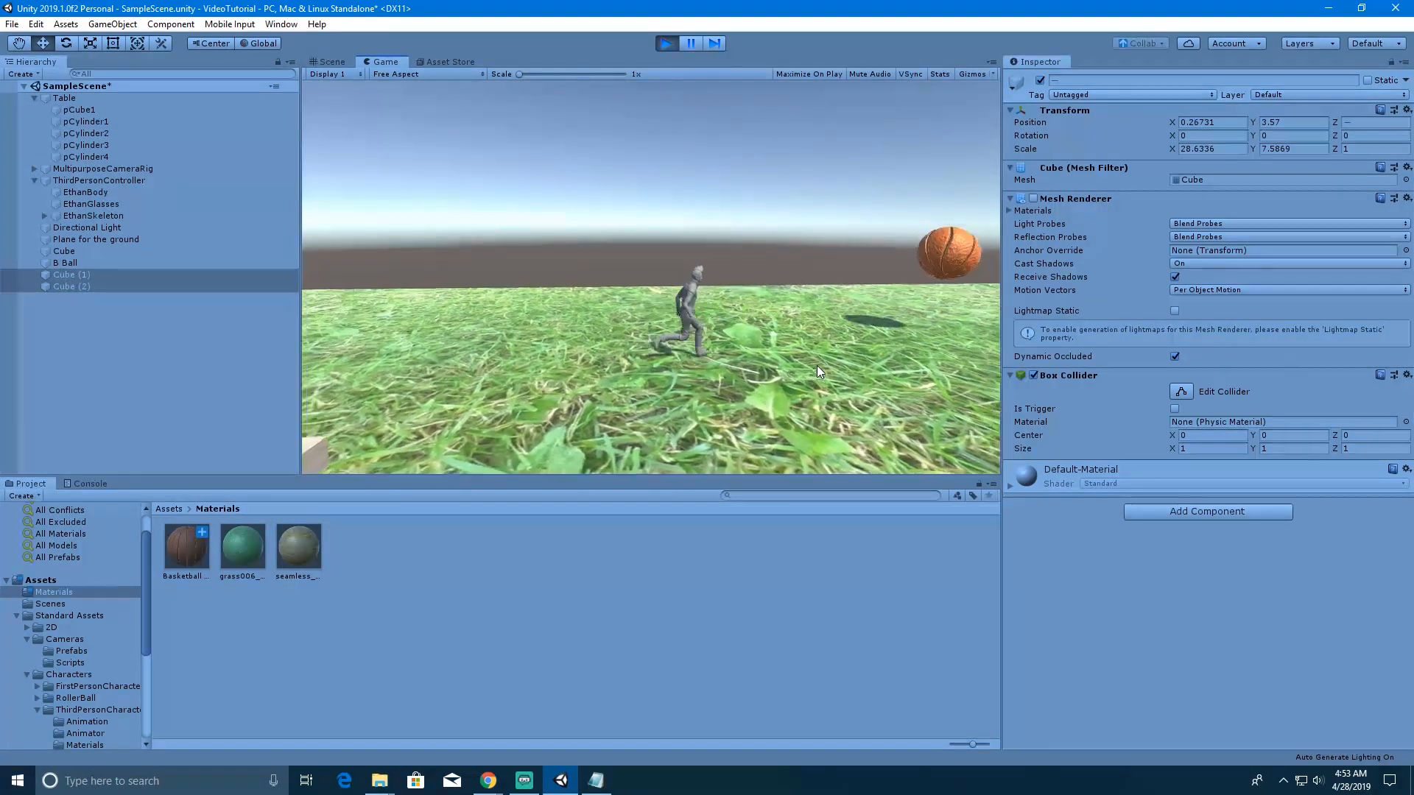
key("a")
key("a")
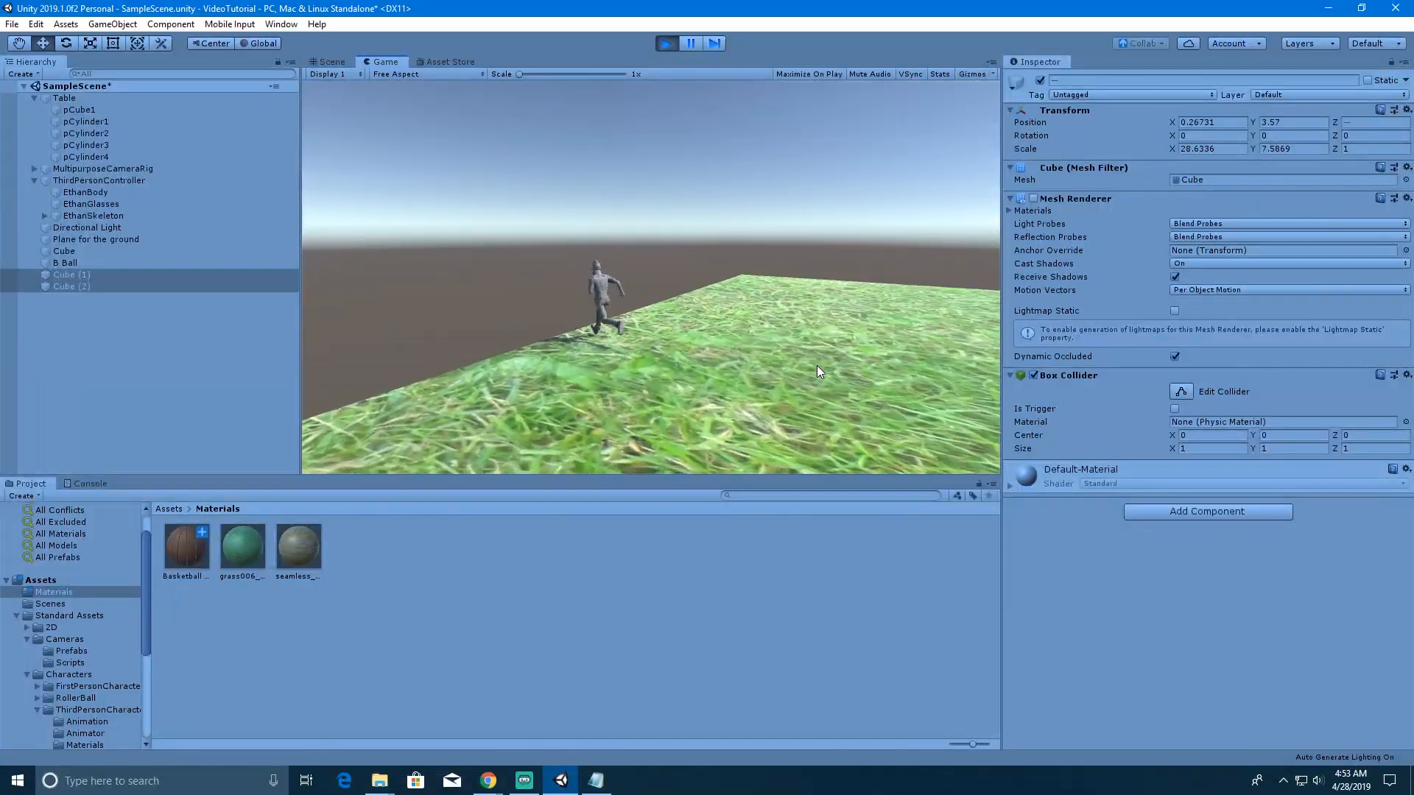
key("s")
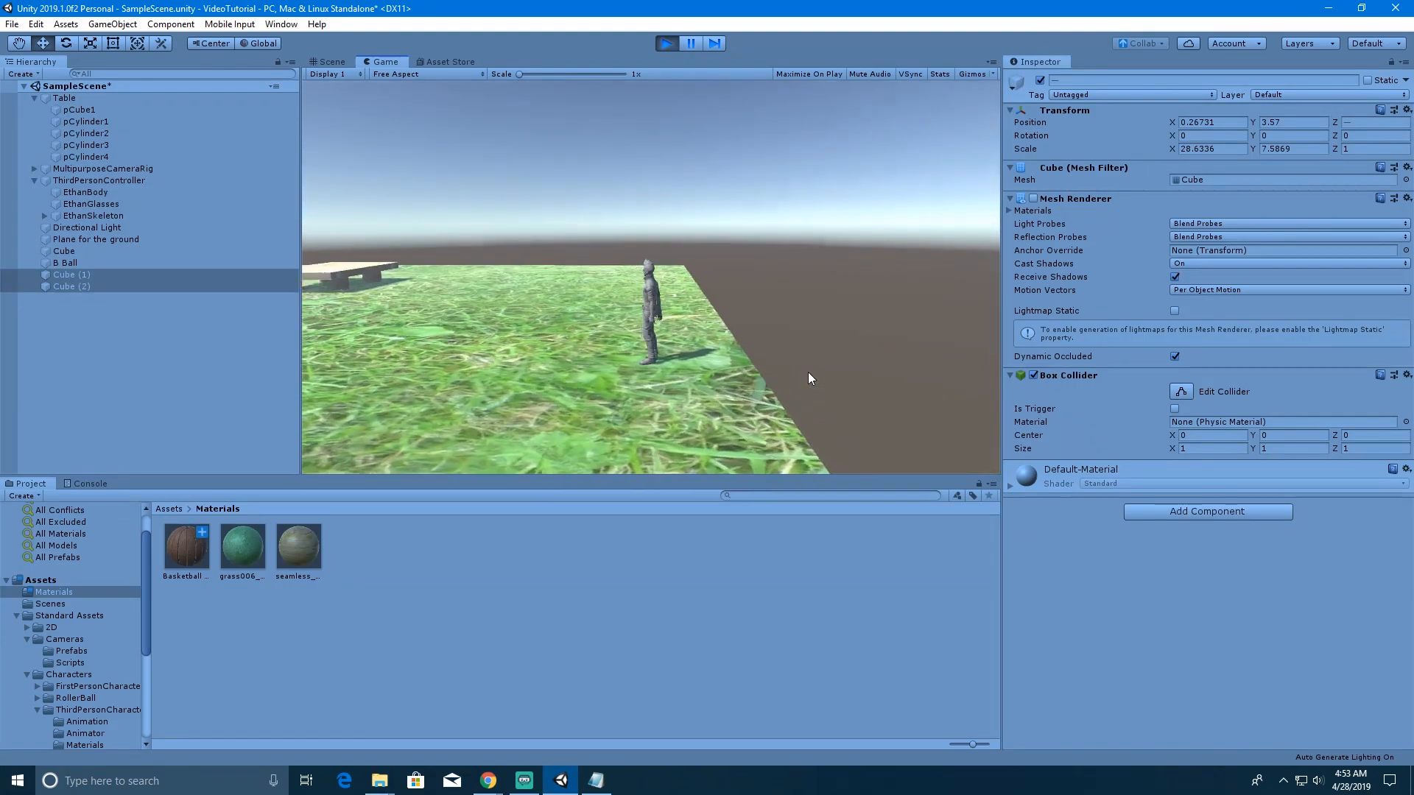
key("a")
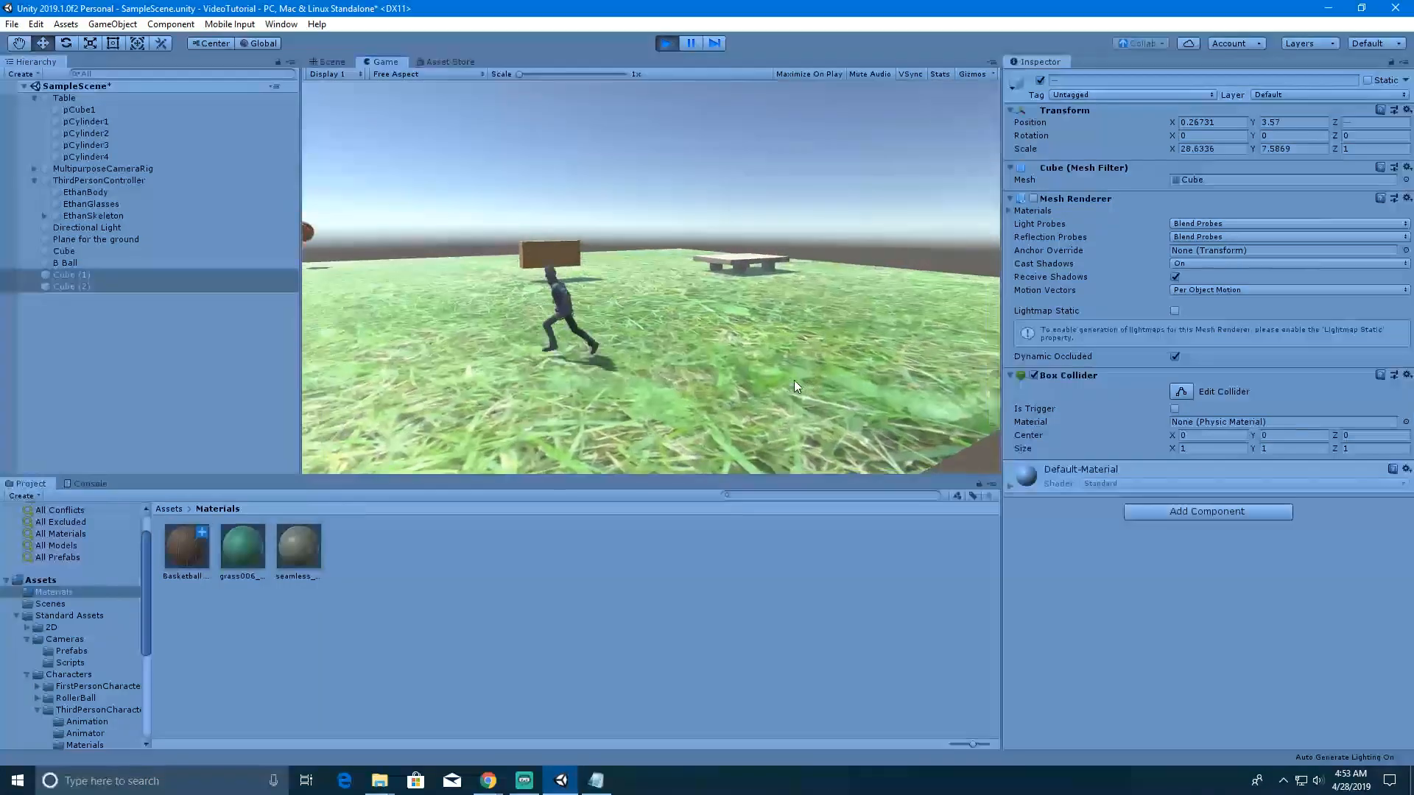
key("w")
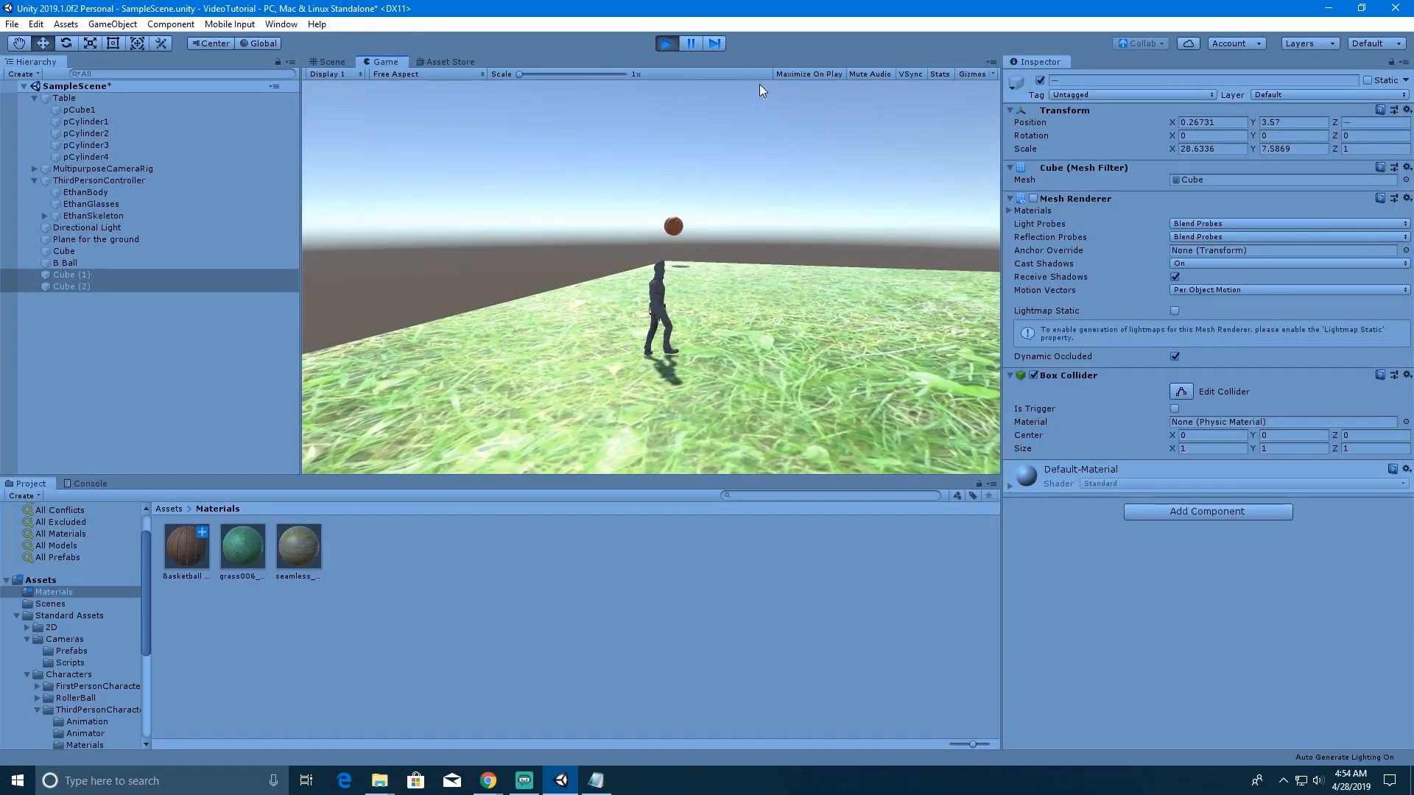
key("a")
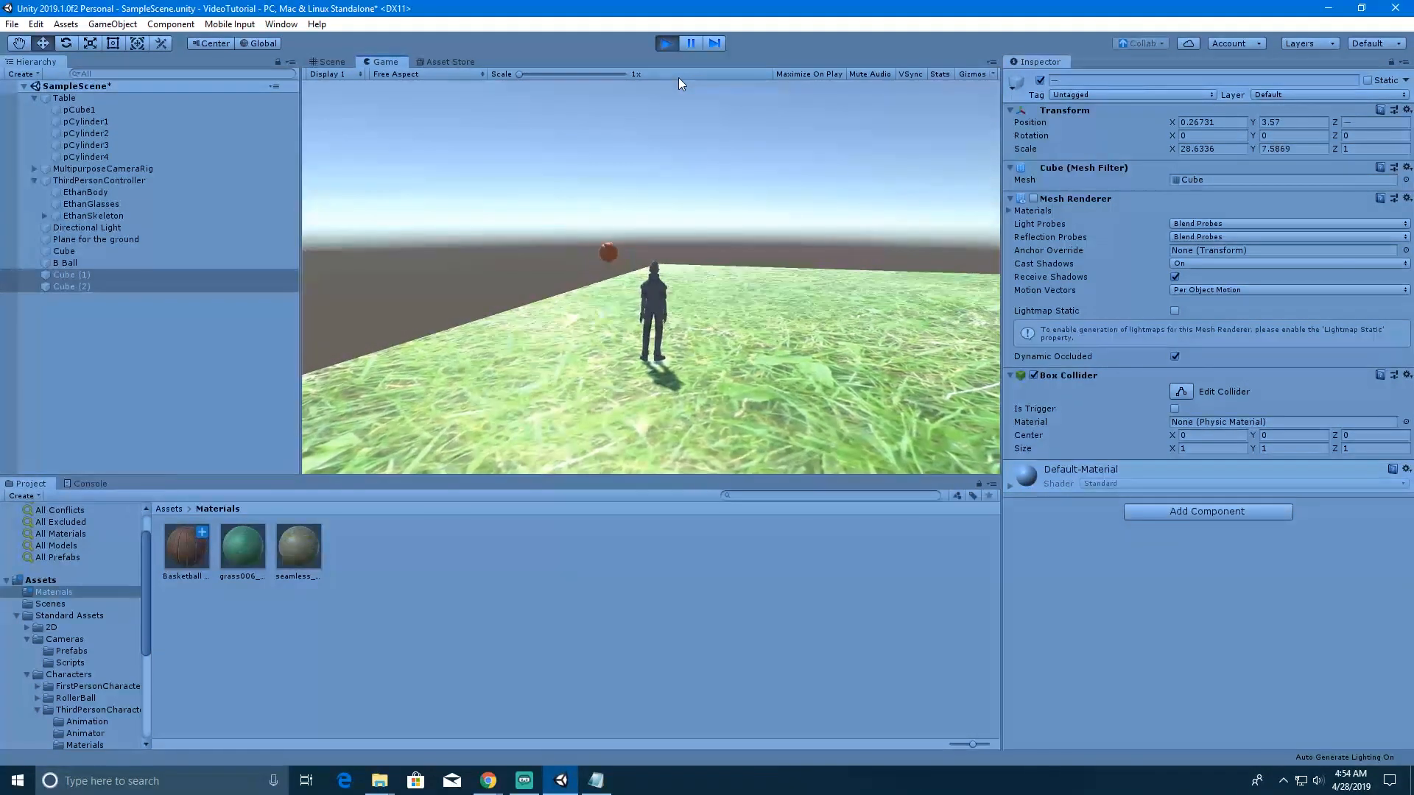
left_click(659, 38)
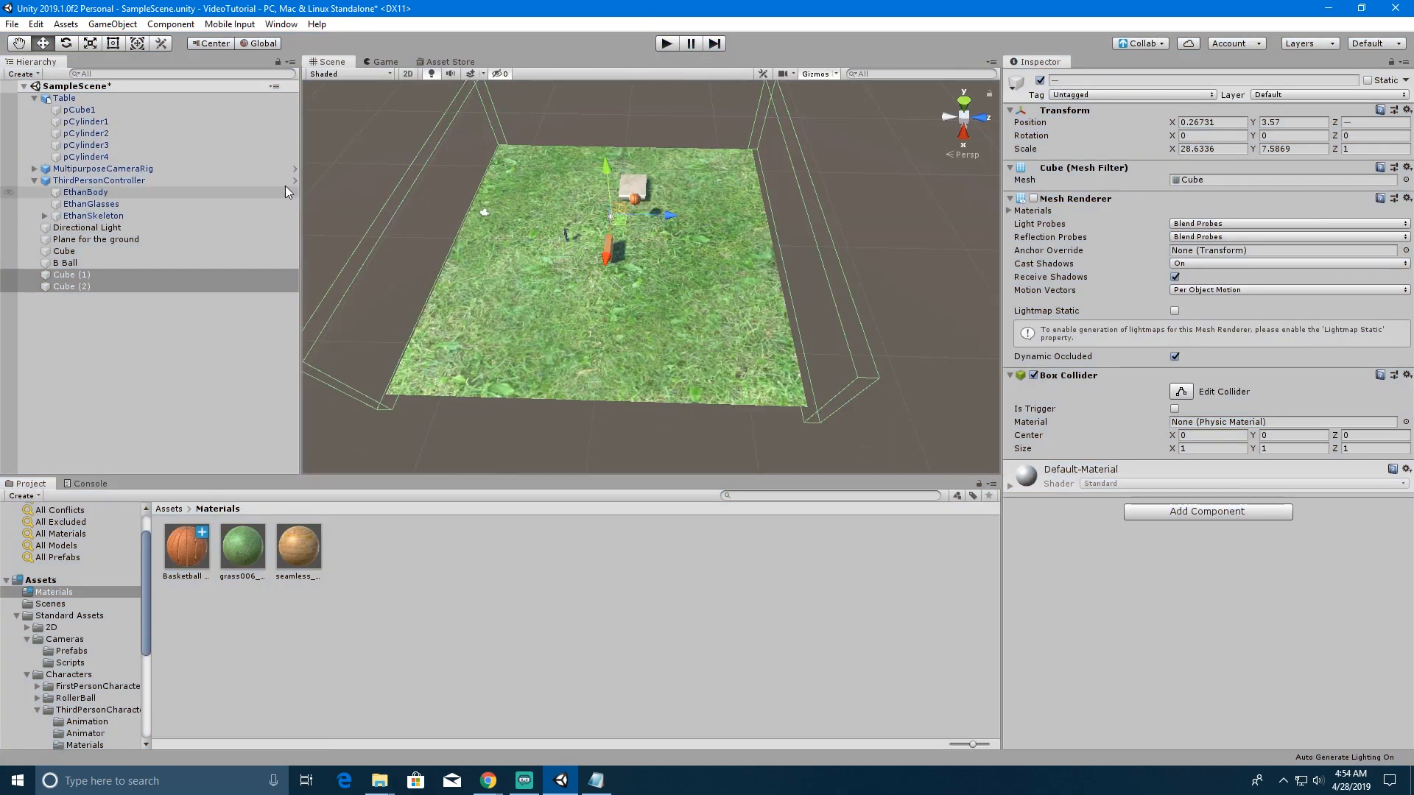
- Create an empty game object and move it near the ground plane's open edge, at about X 11.22 and Y 1.54
left_click(22, 75)
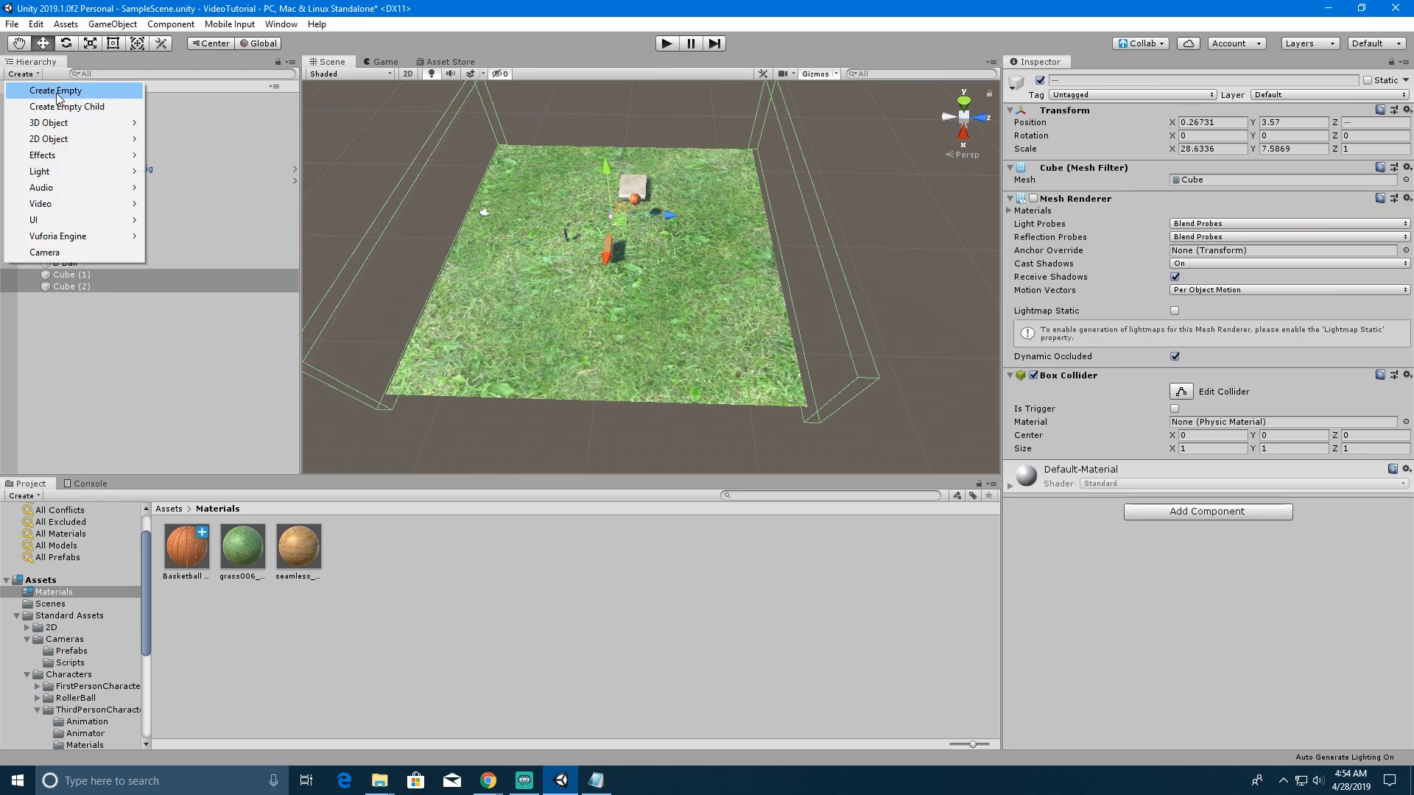
left_click(58, 90)
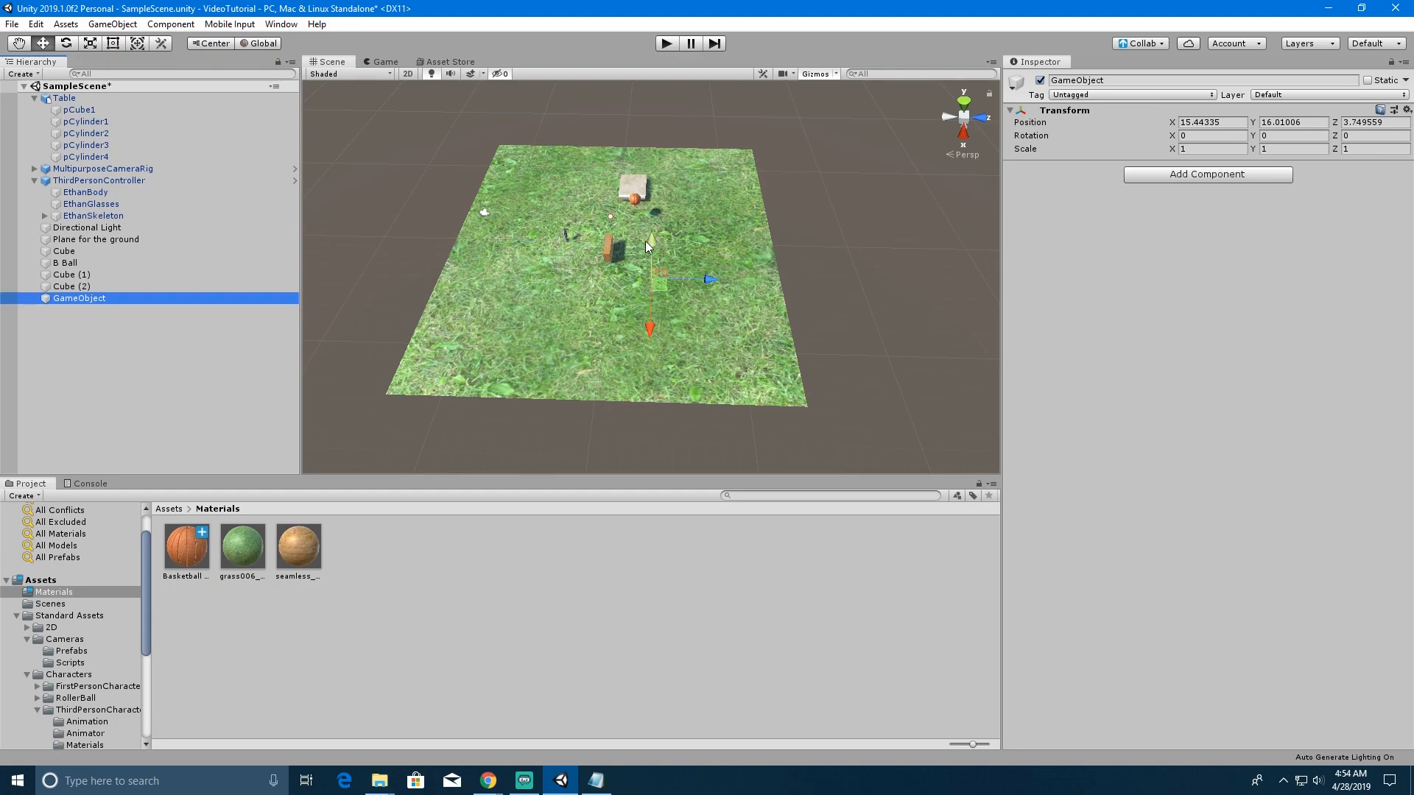
left_click_drag(648, 241, 536, 321)
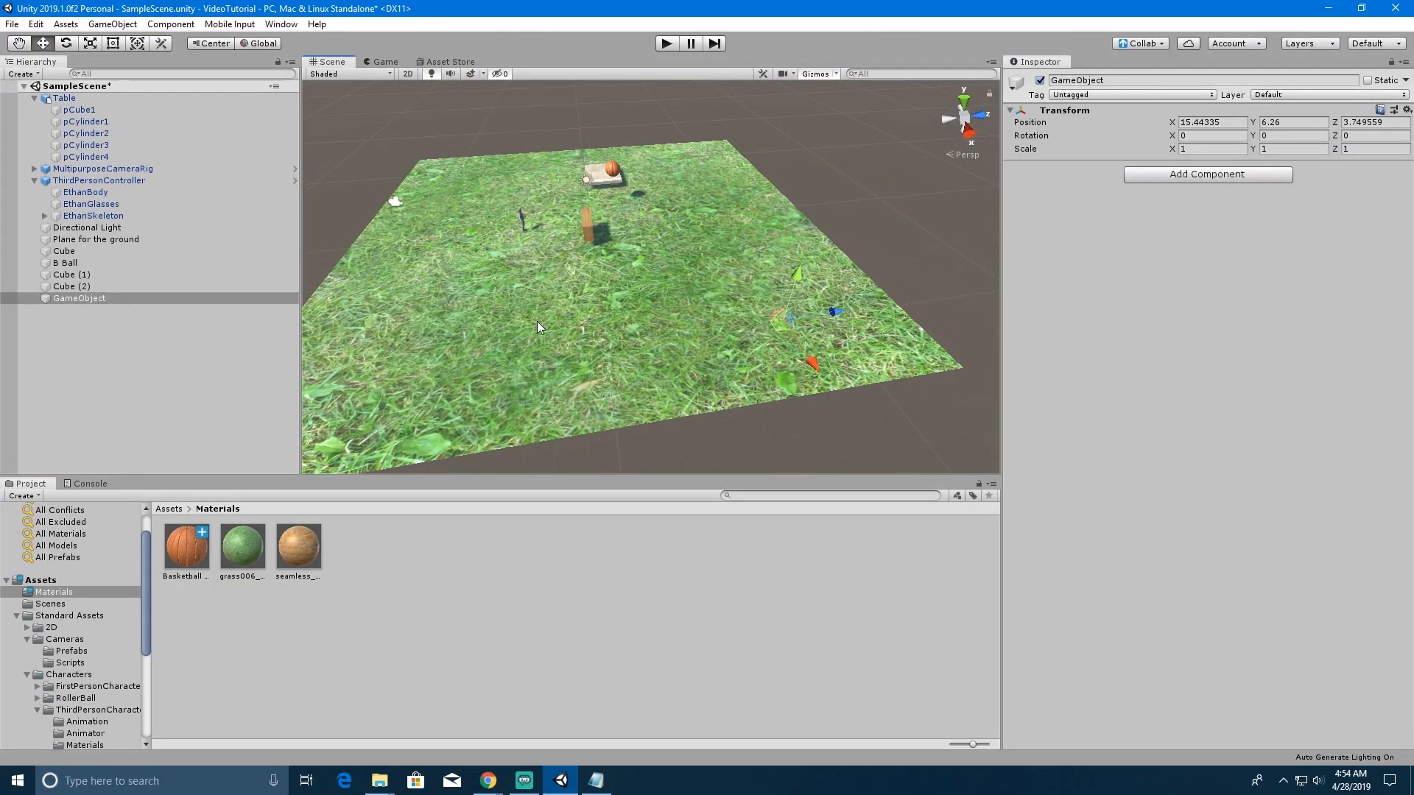
left_click_drag(563, 392, 821, 296, "alt")
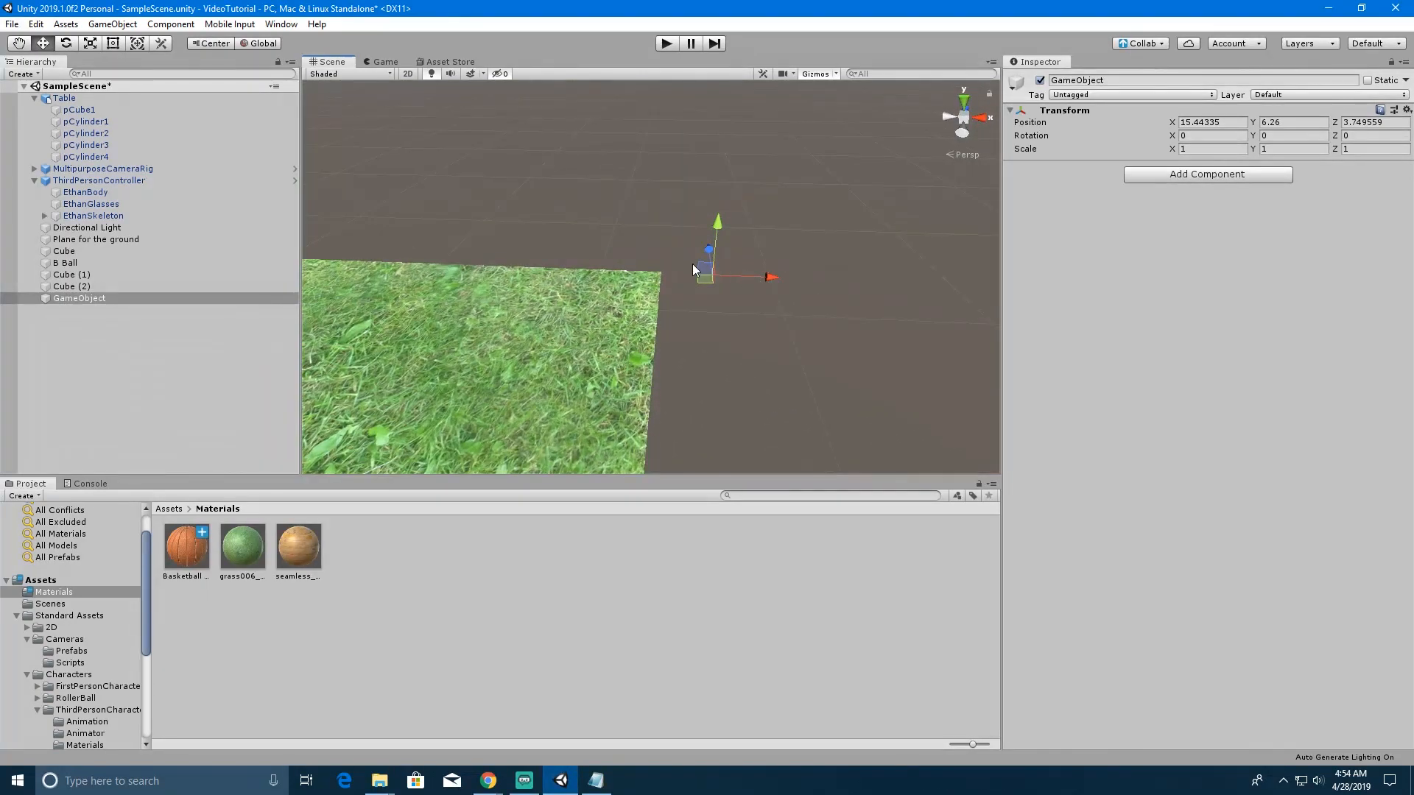
left_click_drag(705, 274, 622, 373)
left_click_drag(760, 322, 583, 281, "alt")
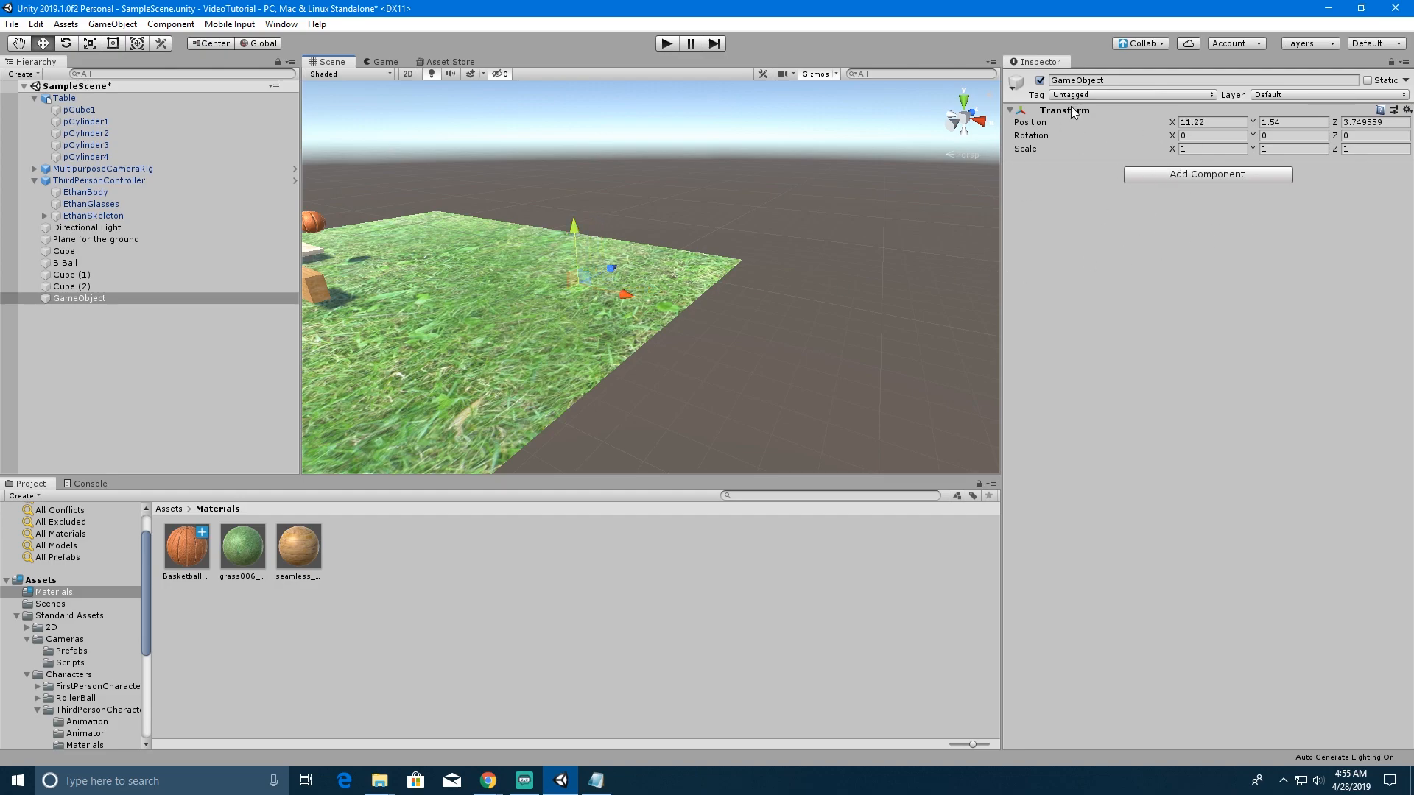
- Add a Box Collider component to the empty game object
left_click(1171, 173)
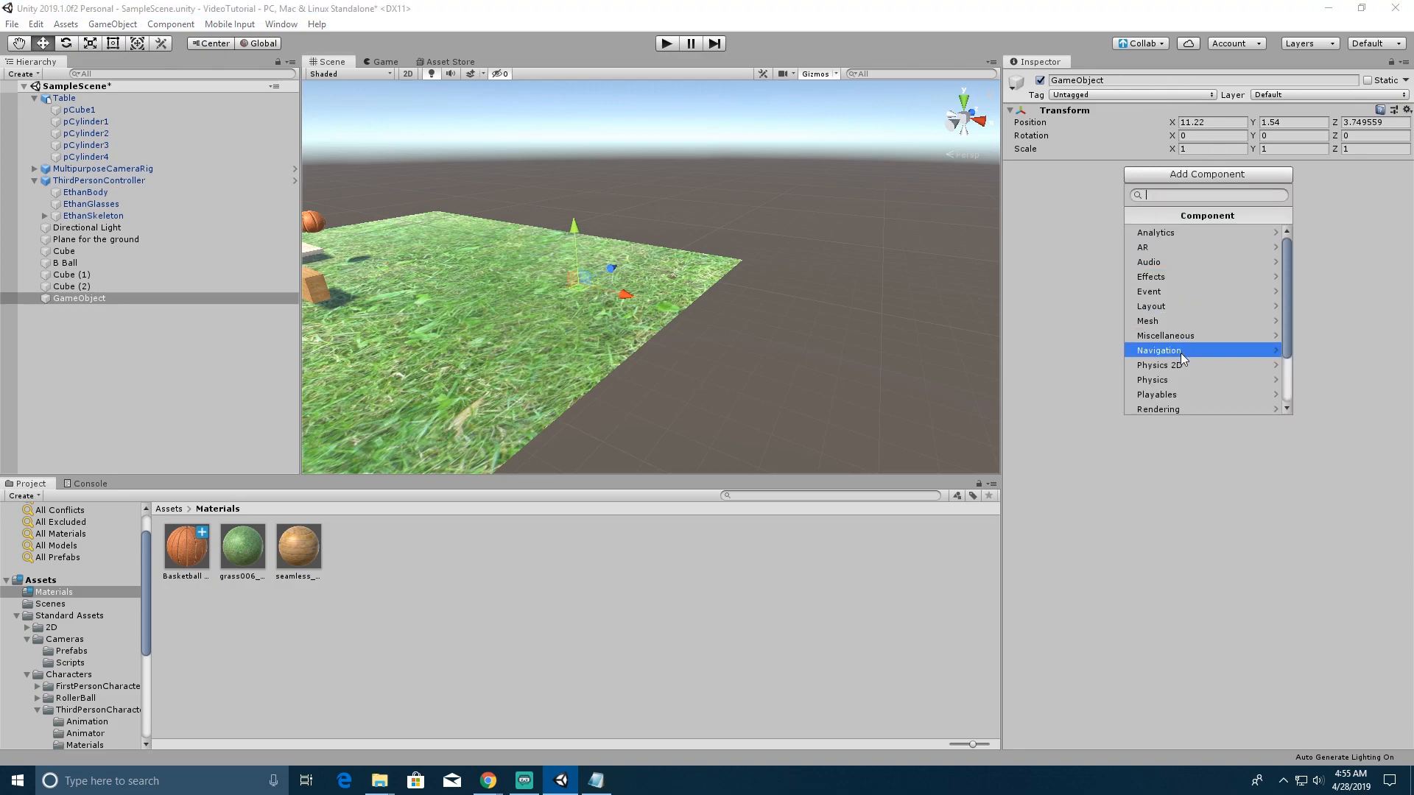
left_click(1173, 380)
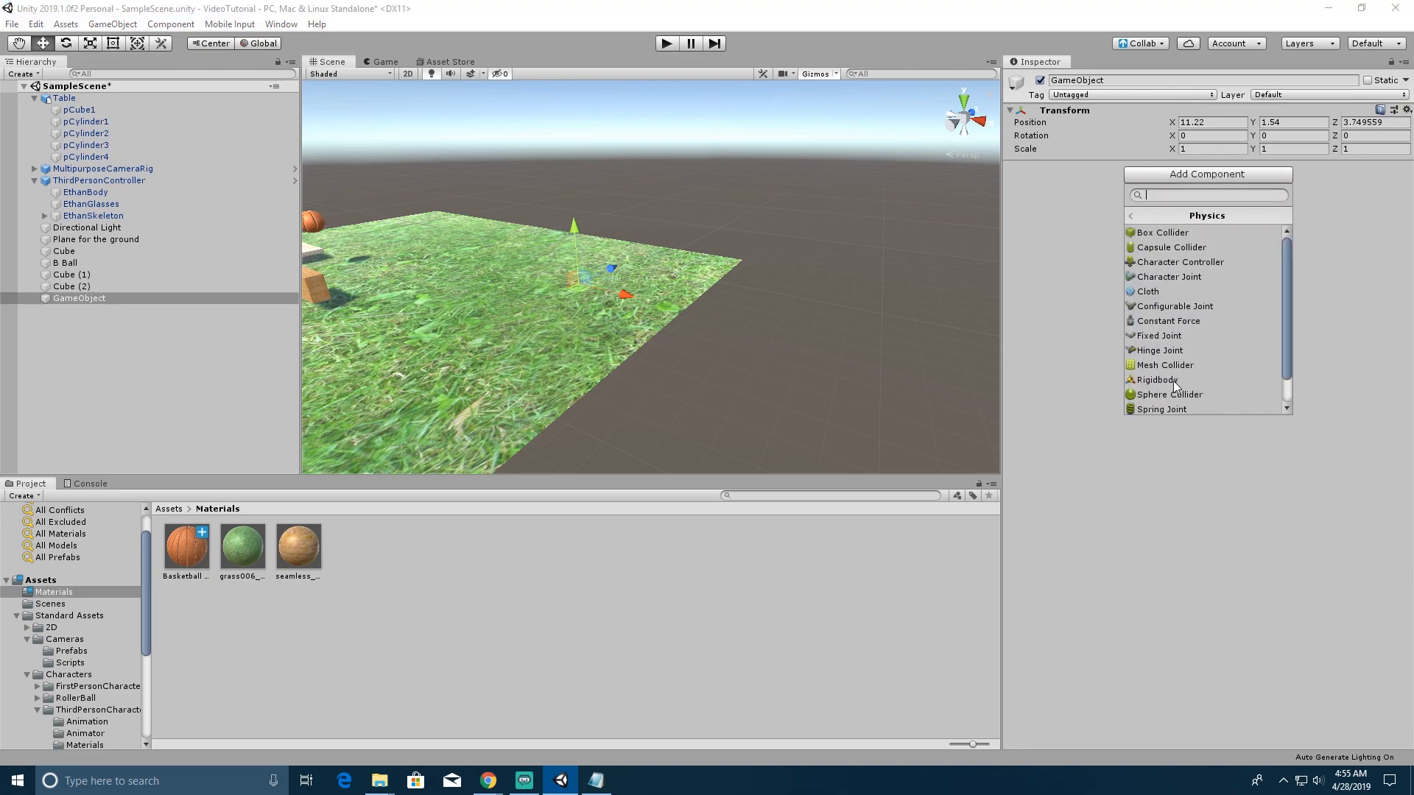
left_click(1153, 234)
- Edit the box collider and stretch it along the whole open edge of the ground, to a Z size of about 29.36
left_click_drag(472, 354, 1128, 293, "alt")
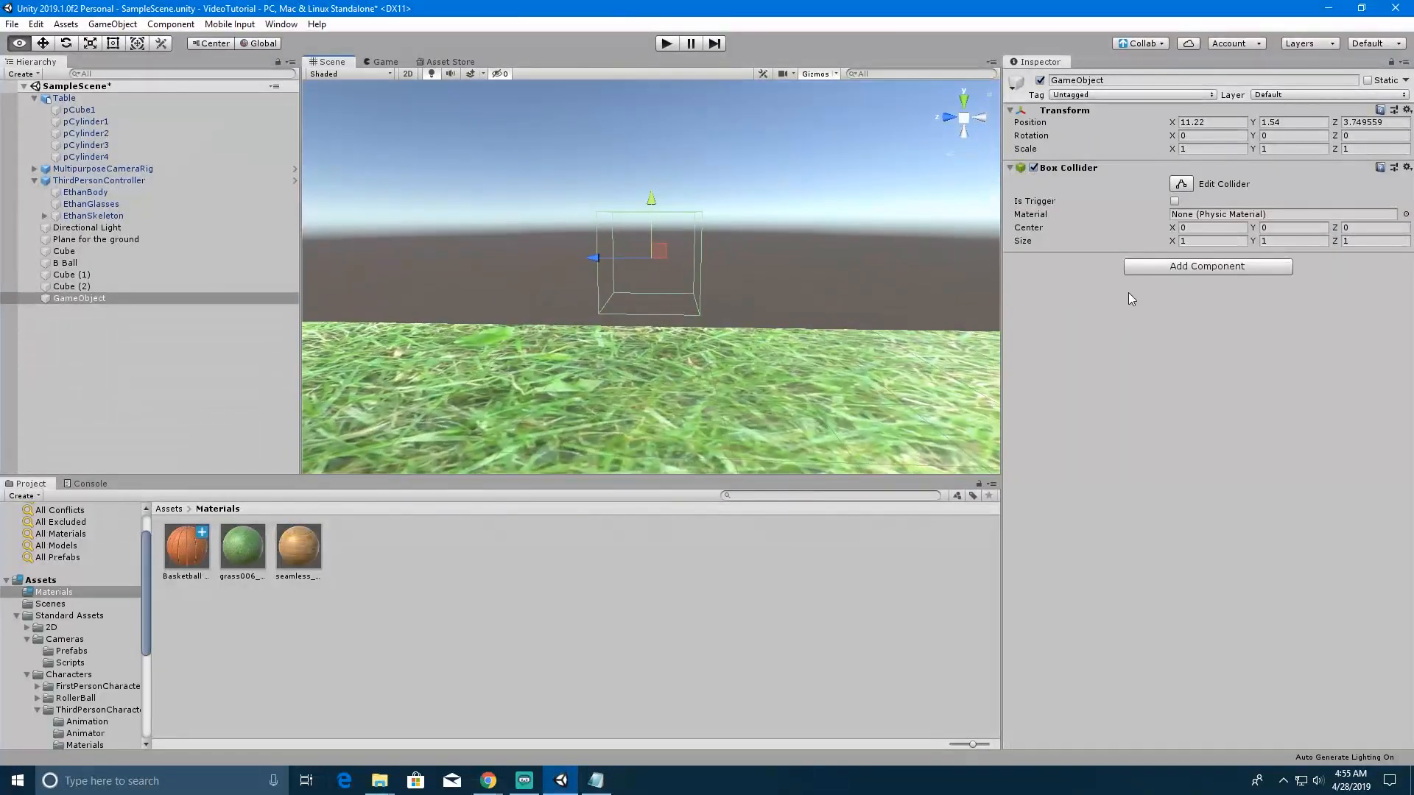
key("d")
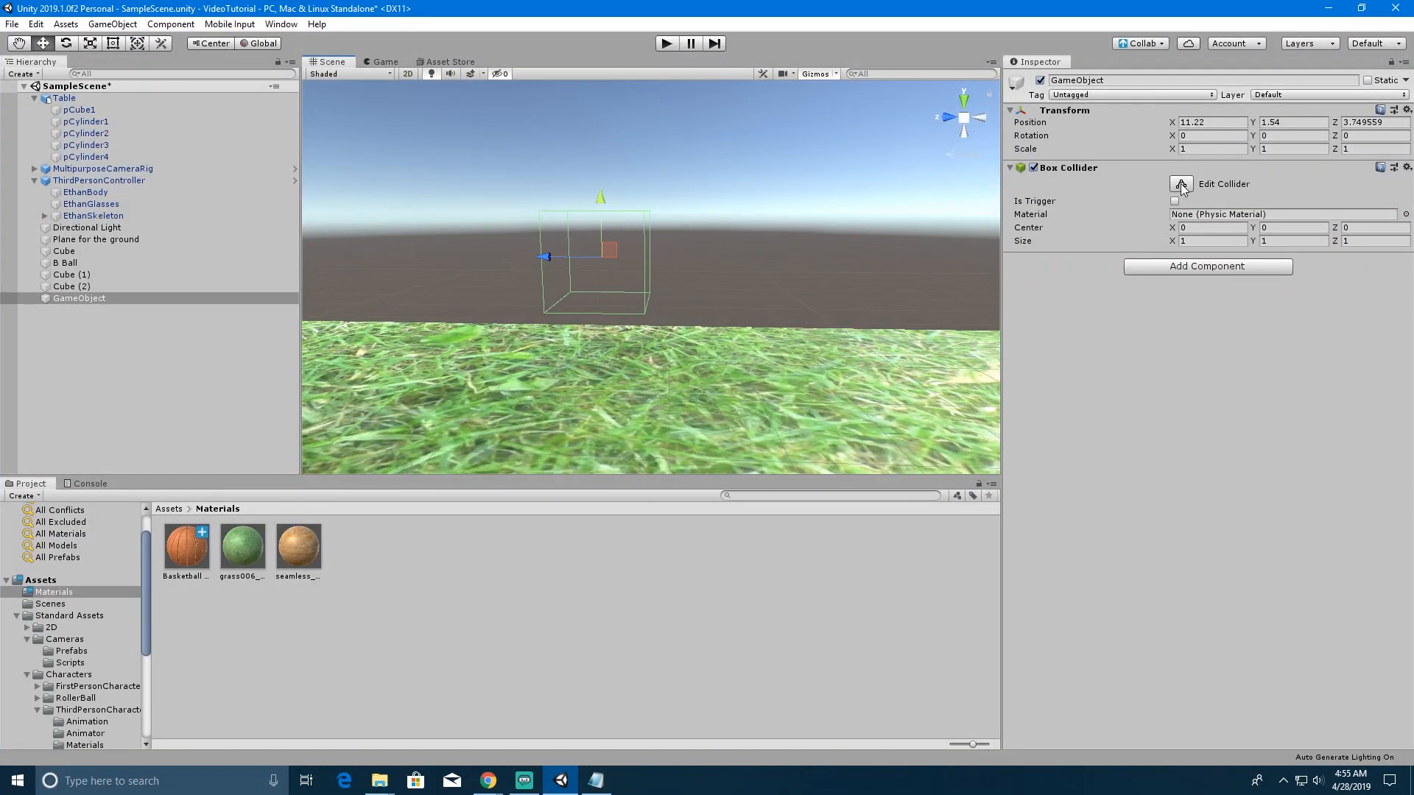
left_click(1181, 185)
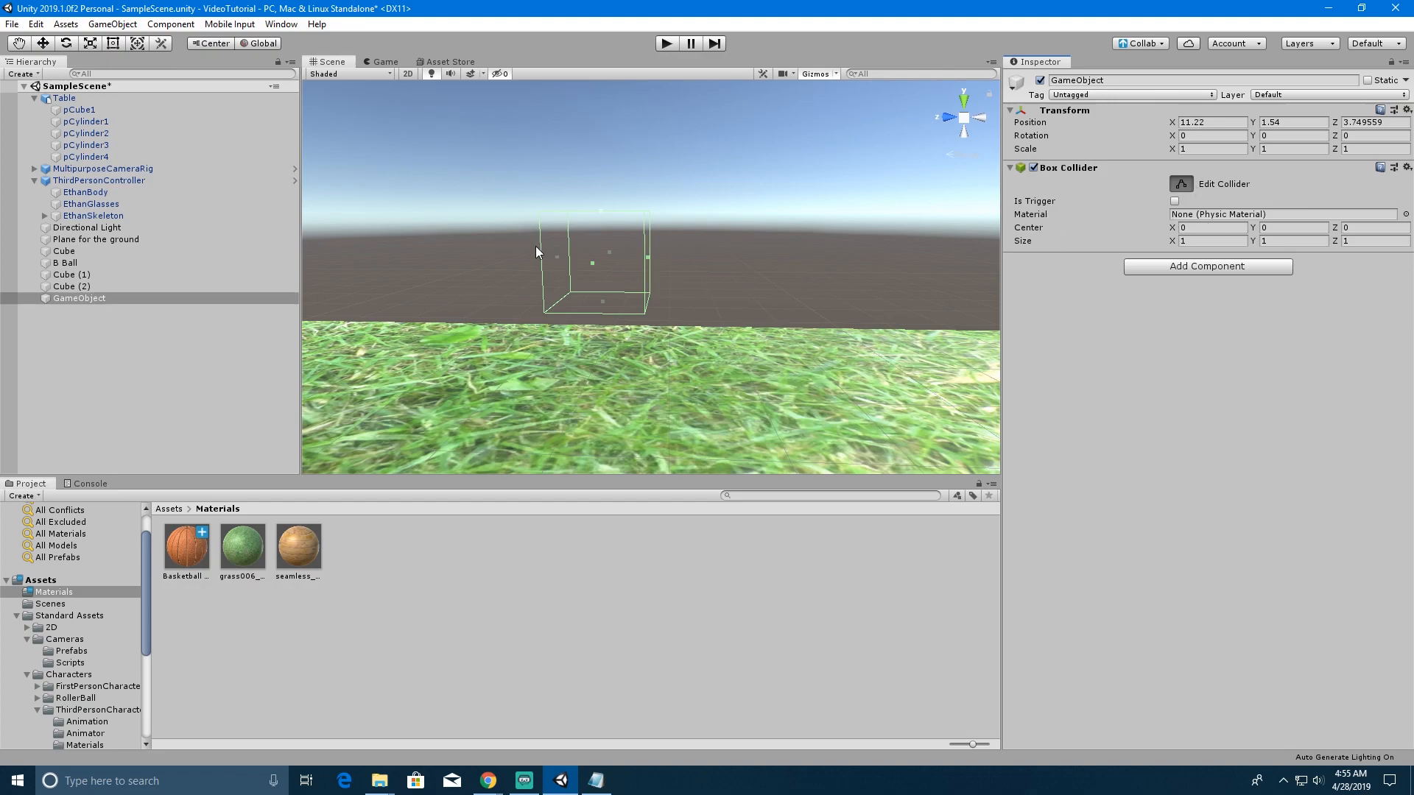
left_click_drag(648, 256, 1086, 289)
right_click_drag(560, 344, 660, 343)
key("a")
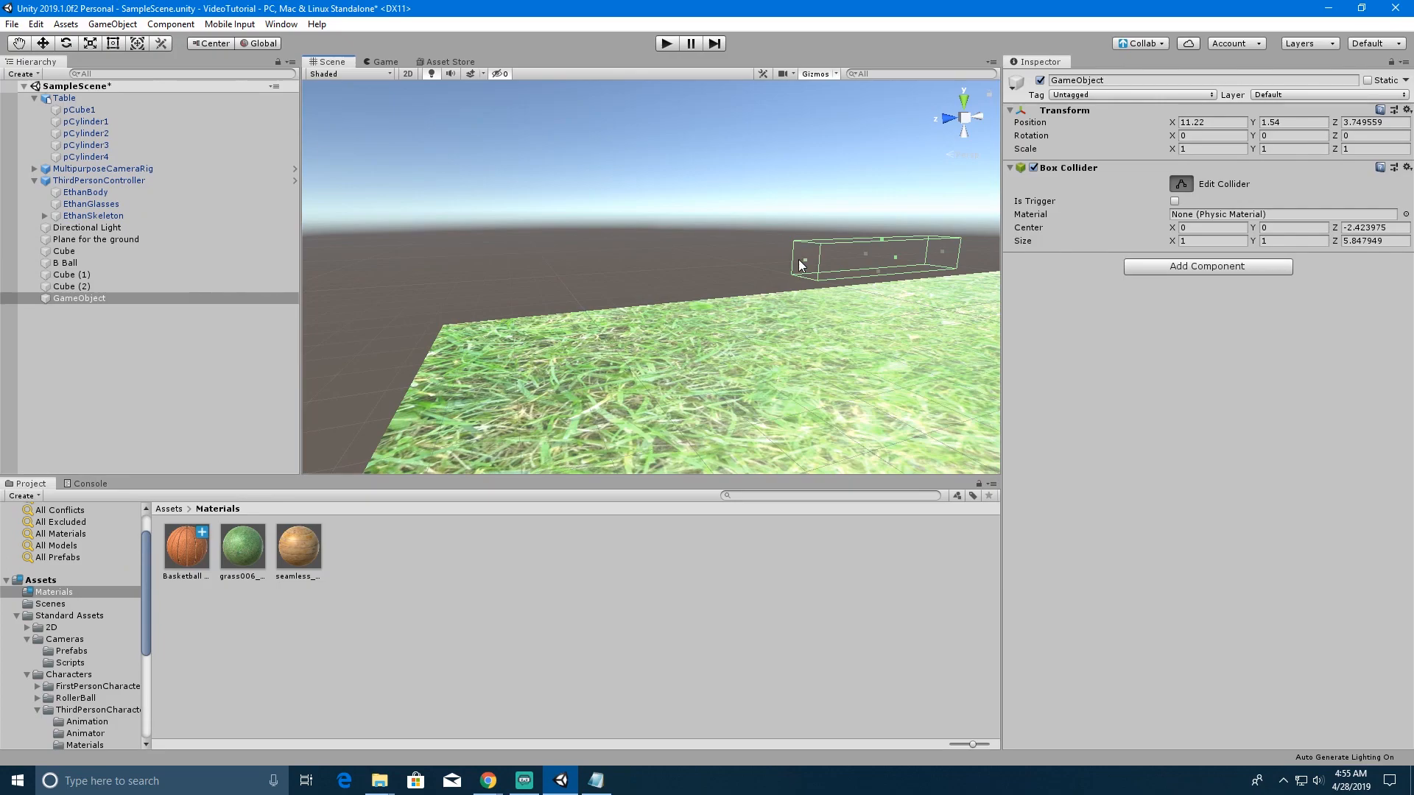
left_click_drag(805, 264, 541, 288)
right_click_drag(716, 346, 529, 315)
key("d")
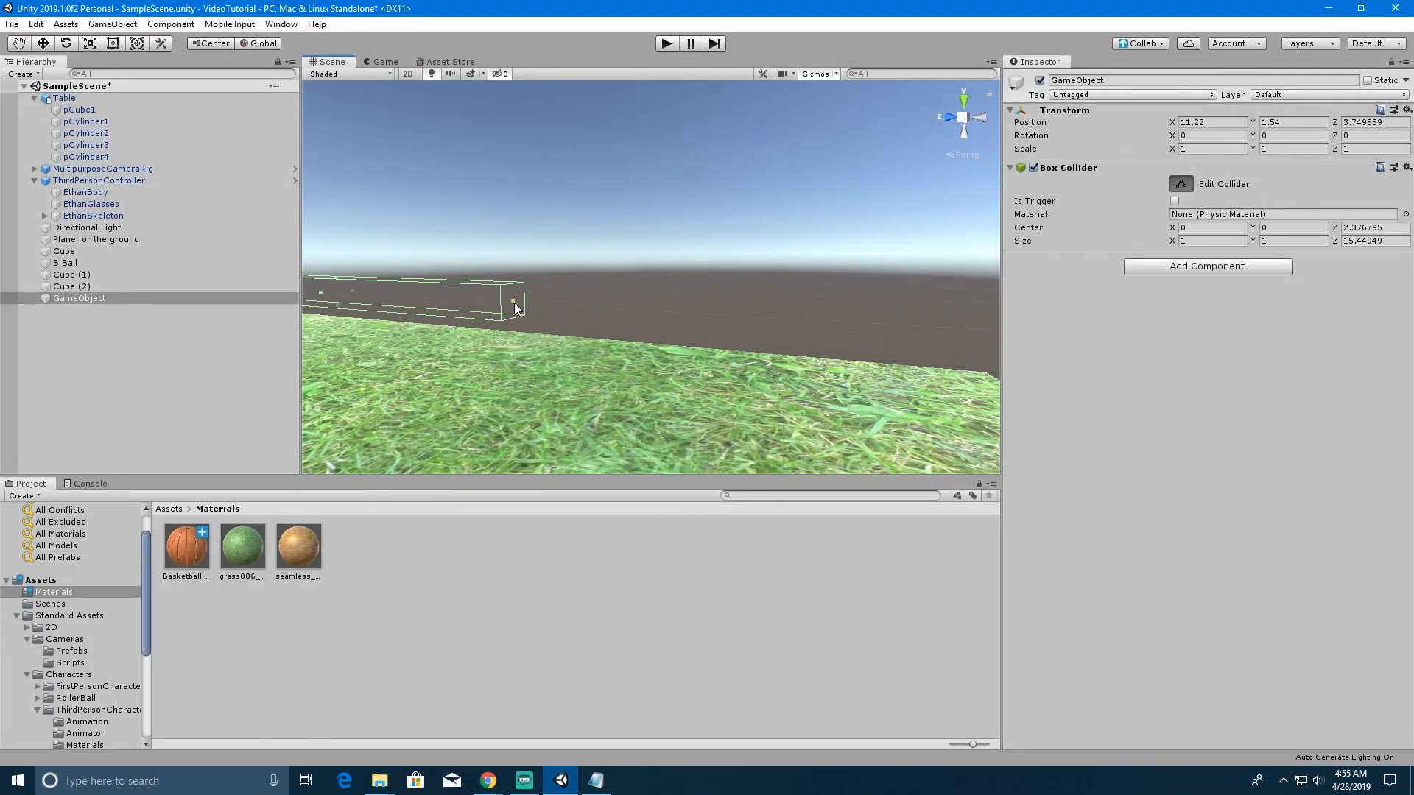
left_click_drag(515, 304, 896, 339)
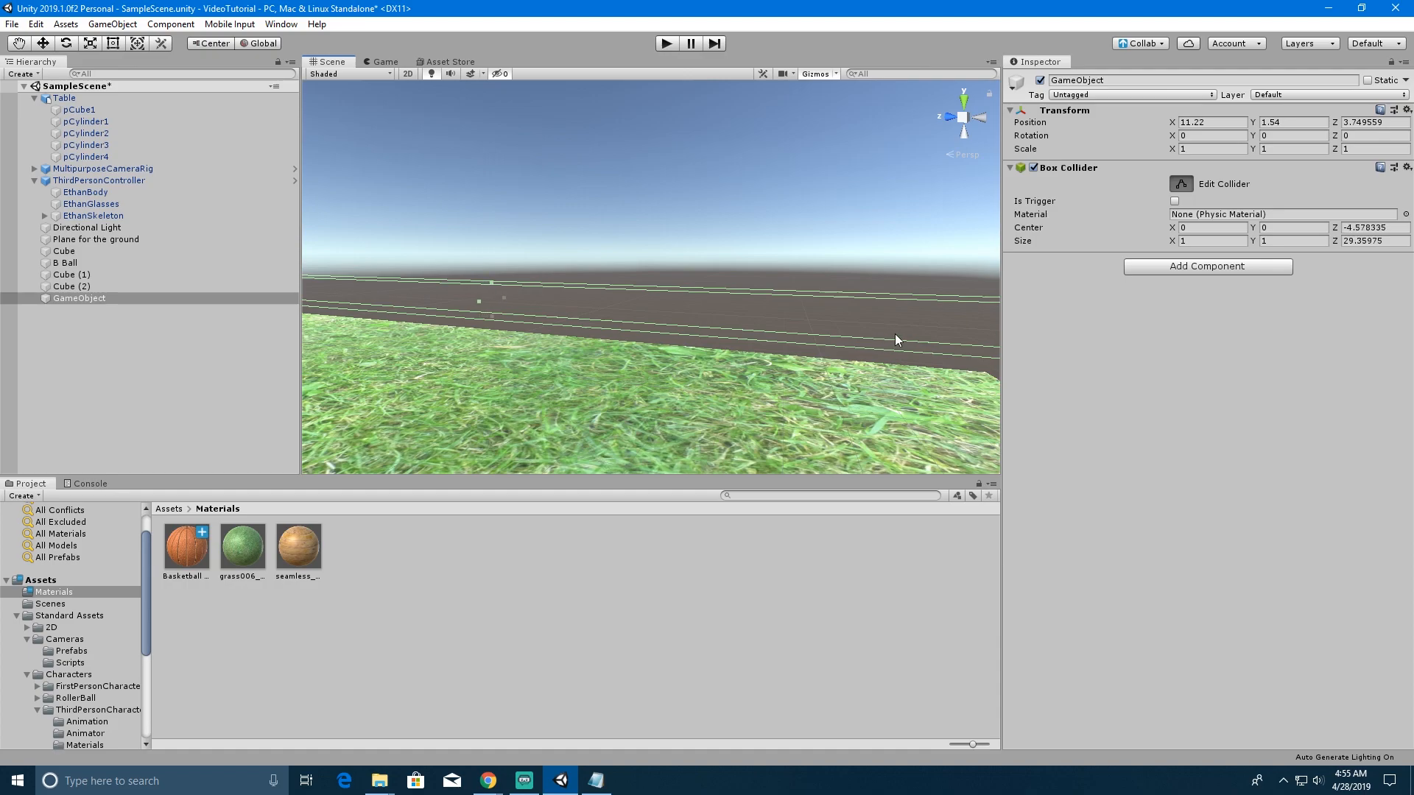
- Extend the collider upward and downward to a Y size of about 8.49, and finish editing it
mouse_move(788, 368)
right_mouse_down()
mouse_move(785, 420)
mouse_move(702, 425)
mouse_move(801, 390)
right_mouse_up()
left_click_drag(659, 338, 677, 744)
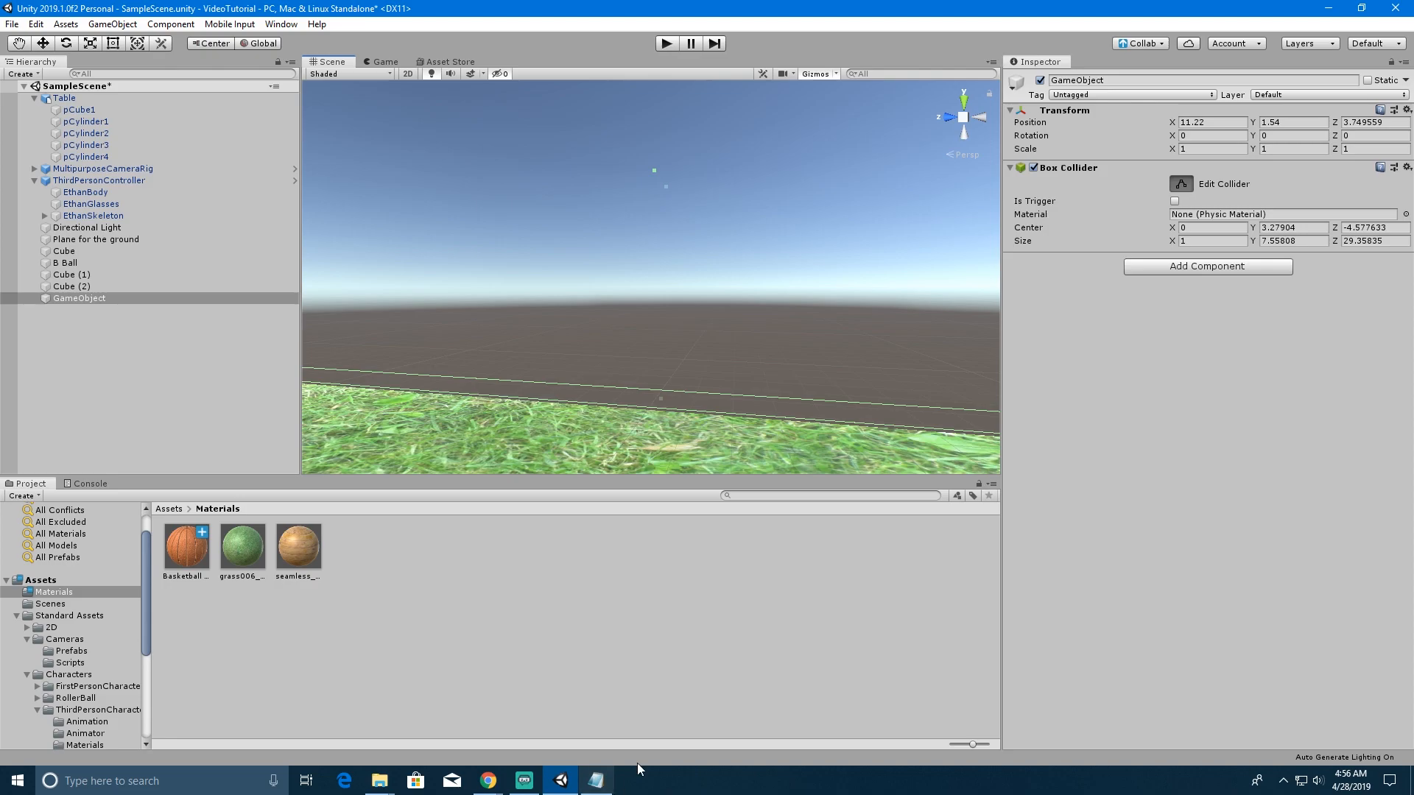
left_click_drag(659, 399, 661, 453)
right_click_drag(534, 462, 624, 433)
right_click_drag(552, 426, 441, 421)
left_click(1185, 183)
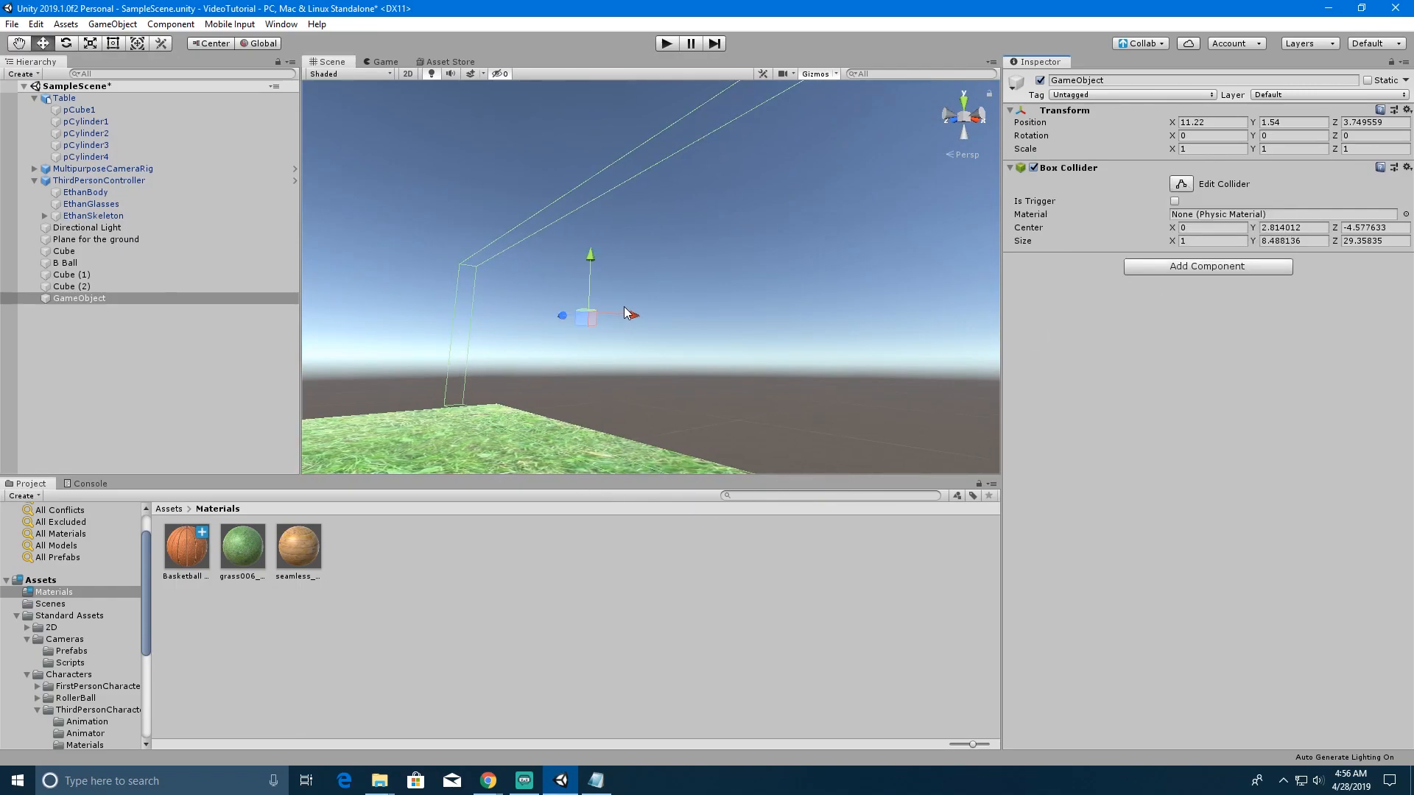
- Move the collider object outward to about X 12.77, and place a duplicate at the opposite edge of the ground at about X -13.49
left_click_drag(630, 312, 670, 311)
right_click_drag(453, 401, 289, 635)
key("s")
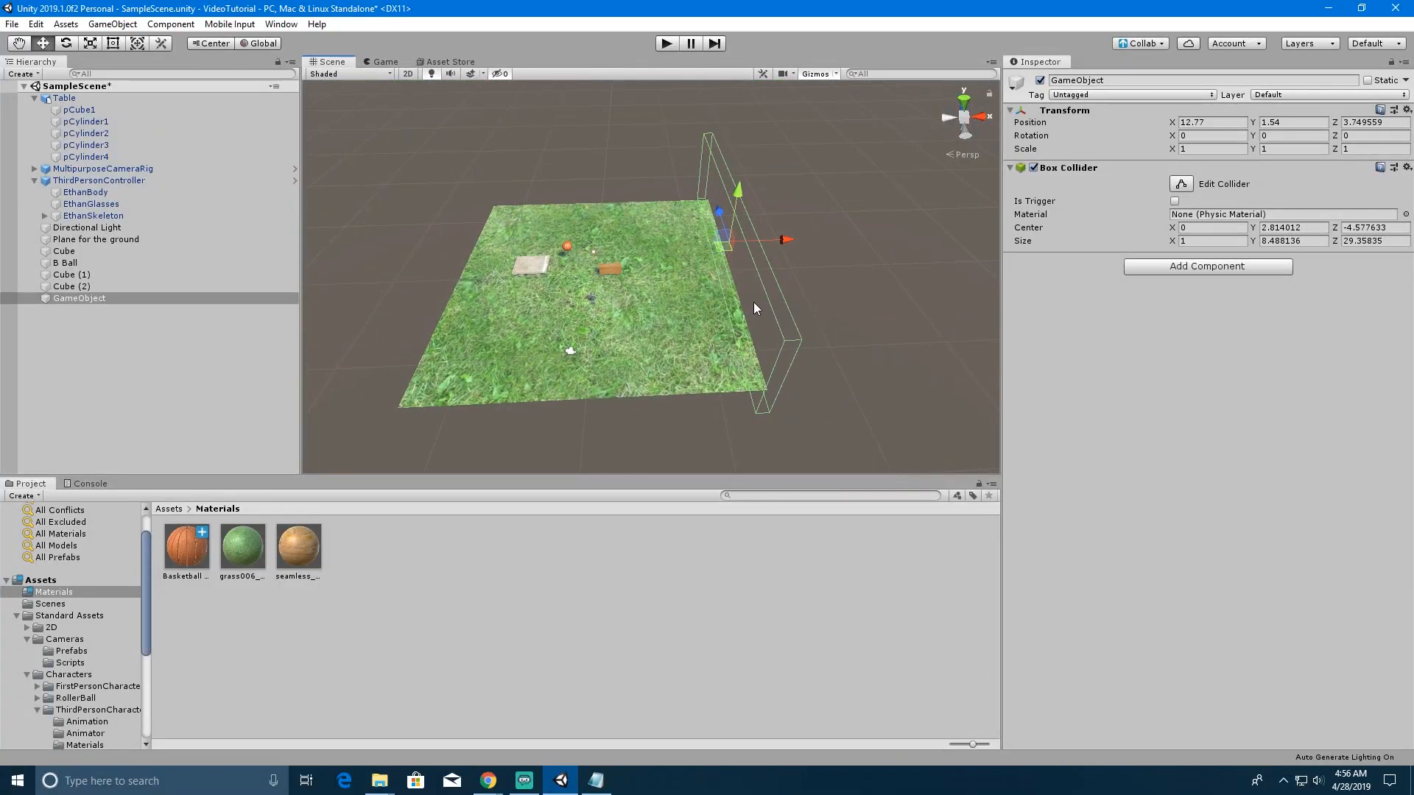
key("ctrl+d")
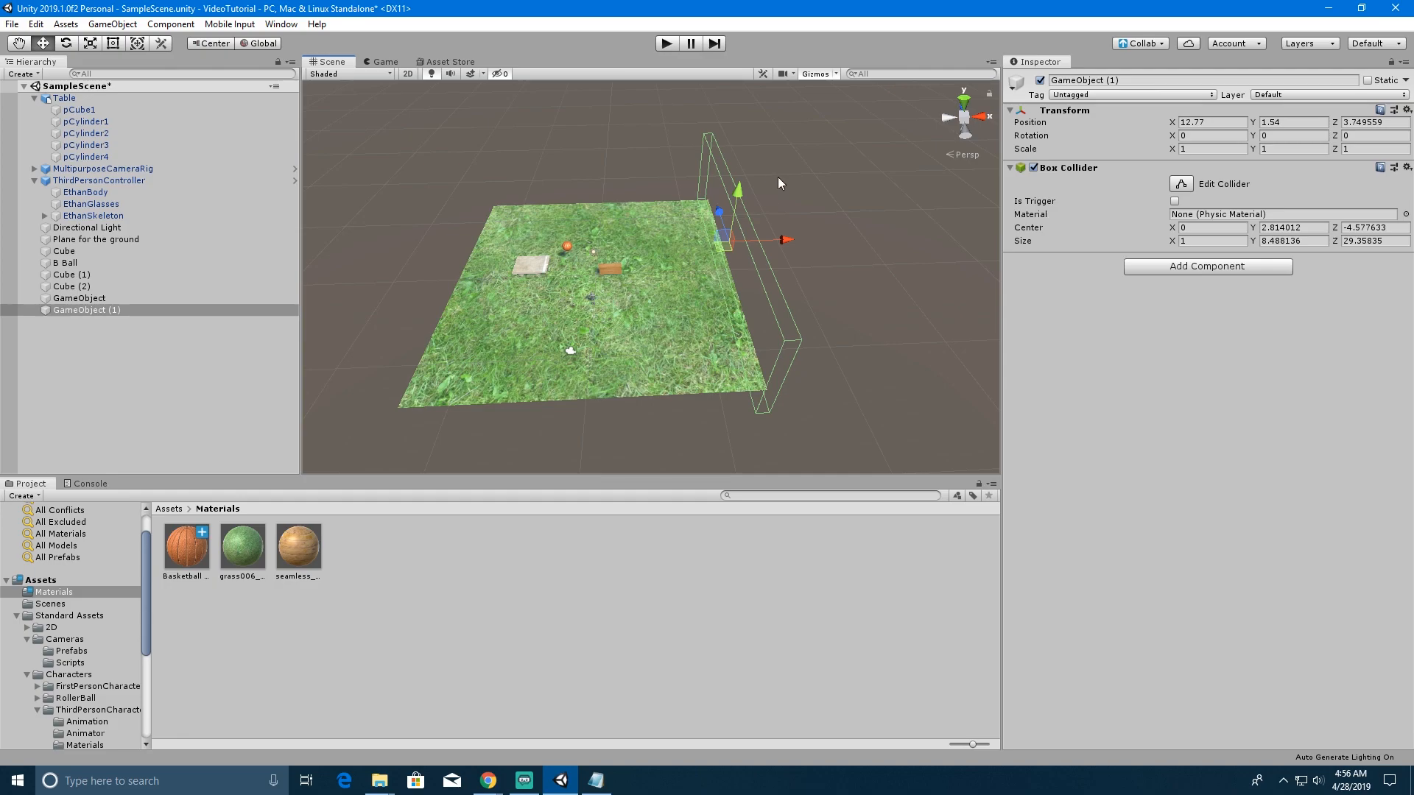
left_click_drag(787, 240, 689, 278)
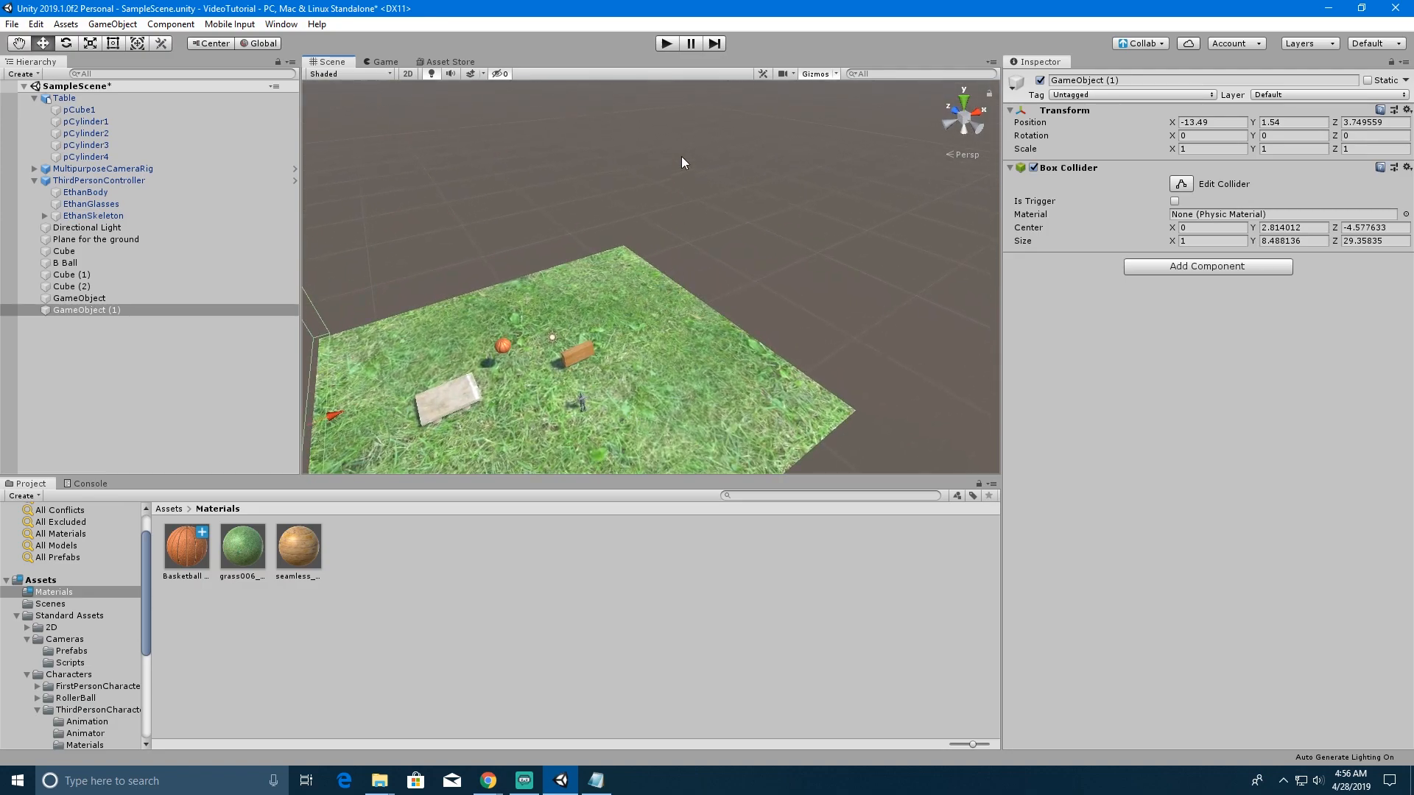
- Test the colliders in play mode by running the character against the ground's edges, and stop the game
left_click(666, 43)
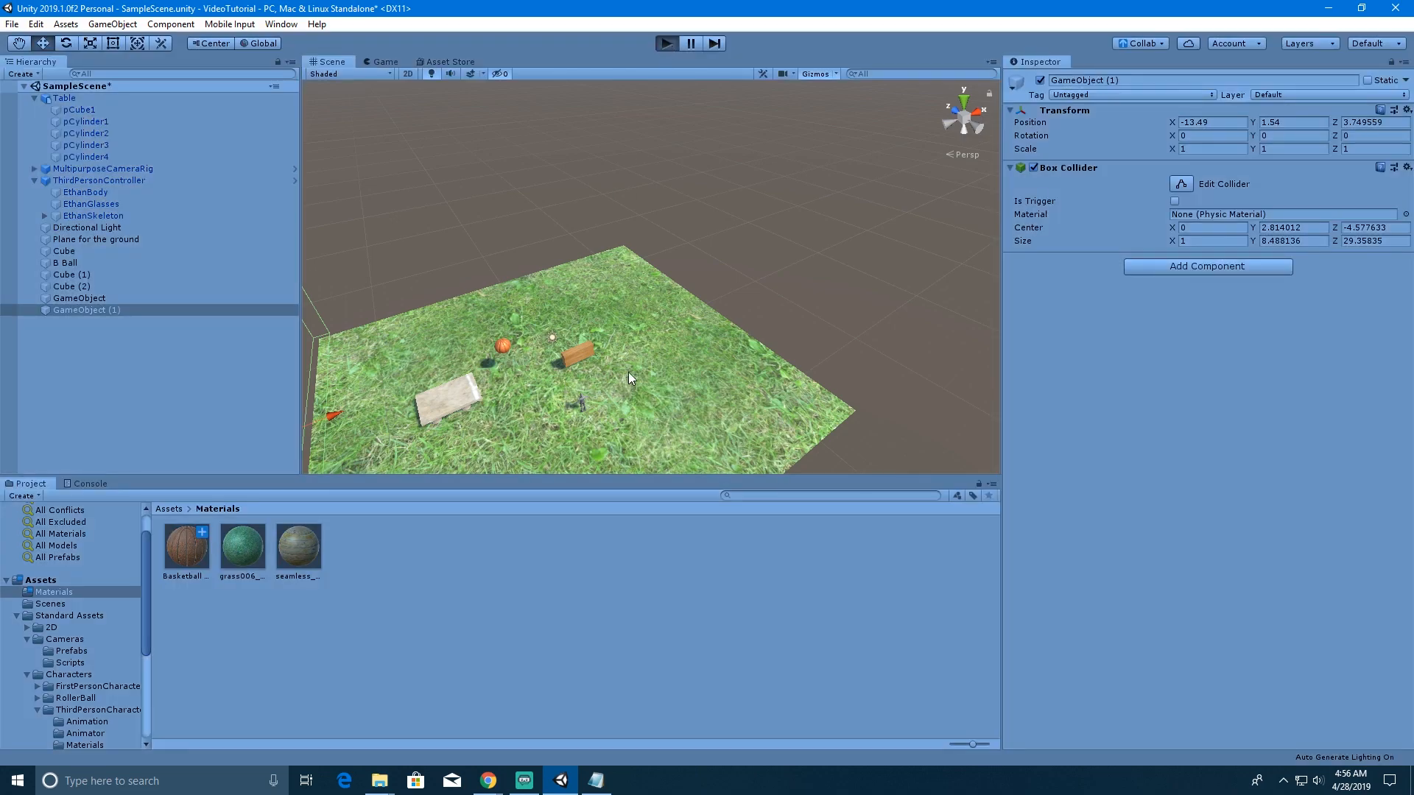
key("d")
key("w")
key("d")
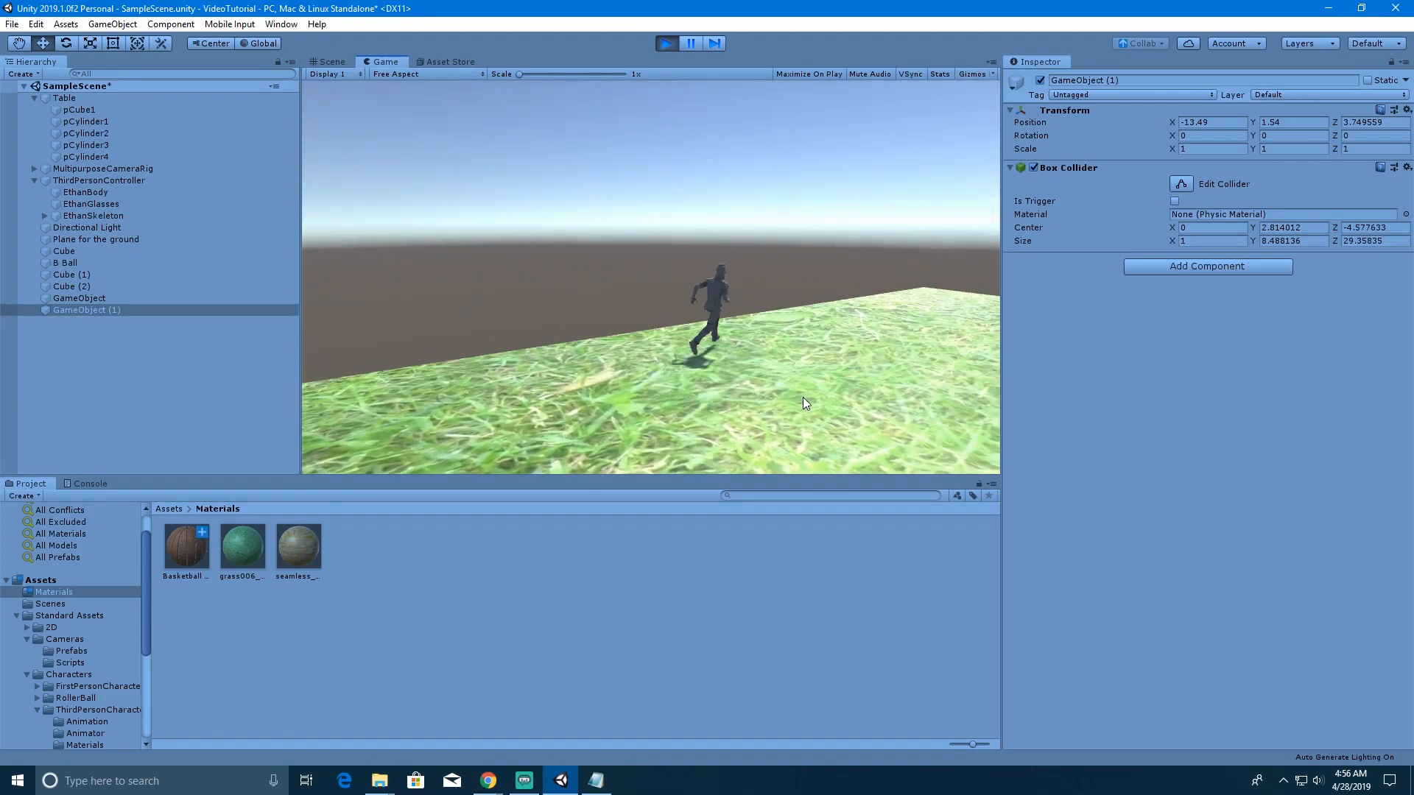
key("w")
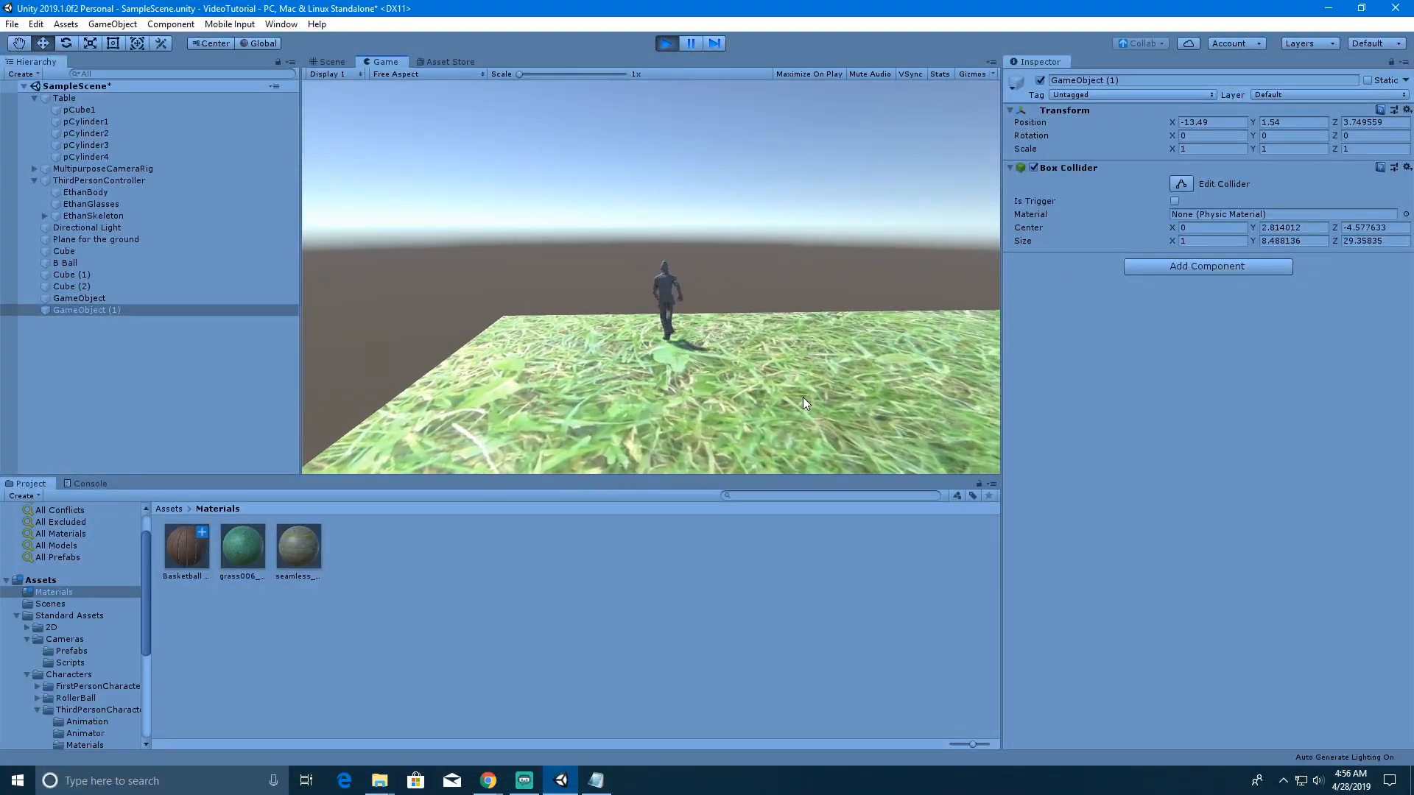
key("d")
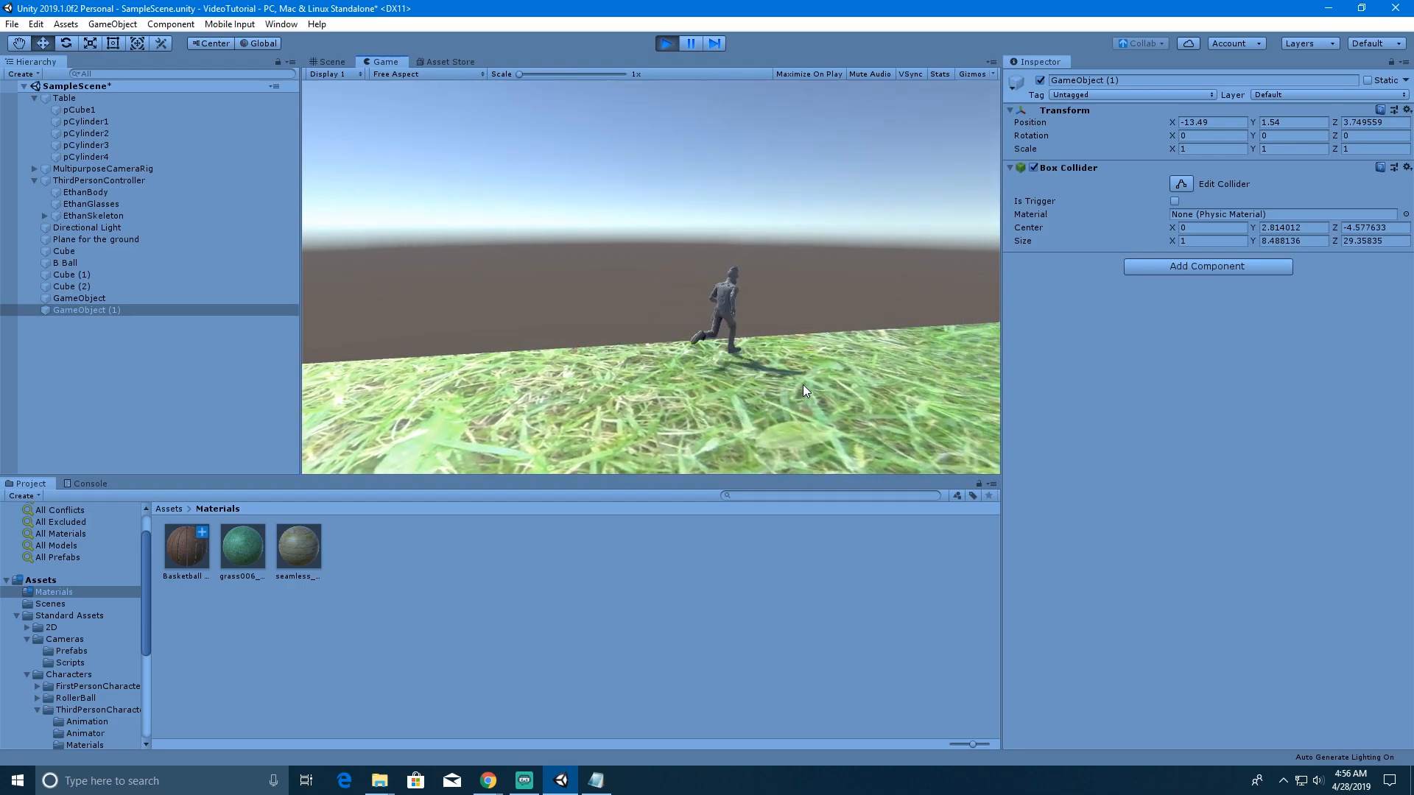
key("d")
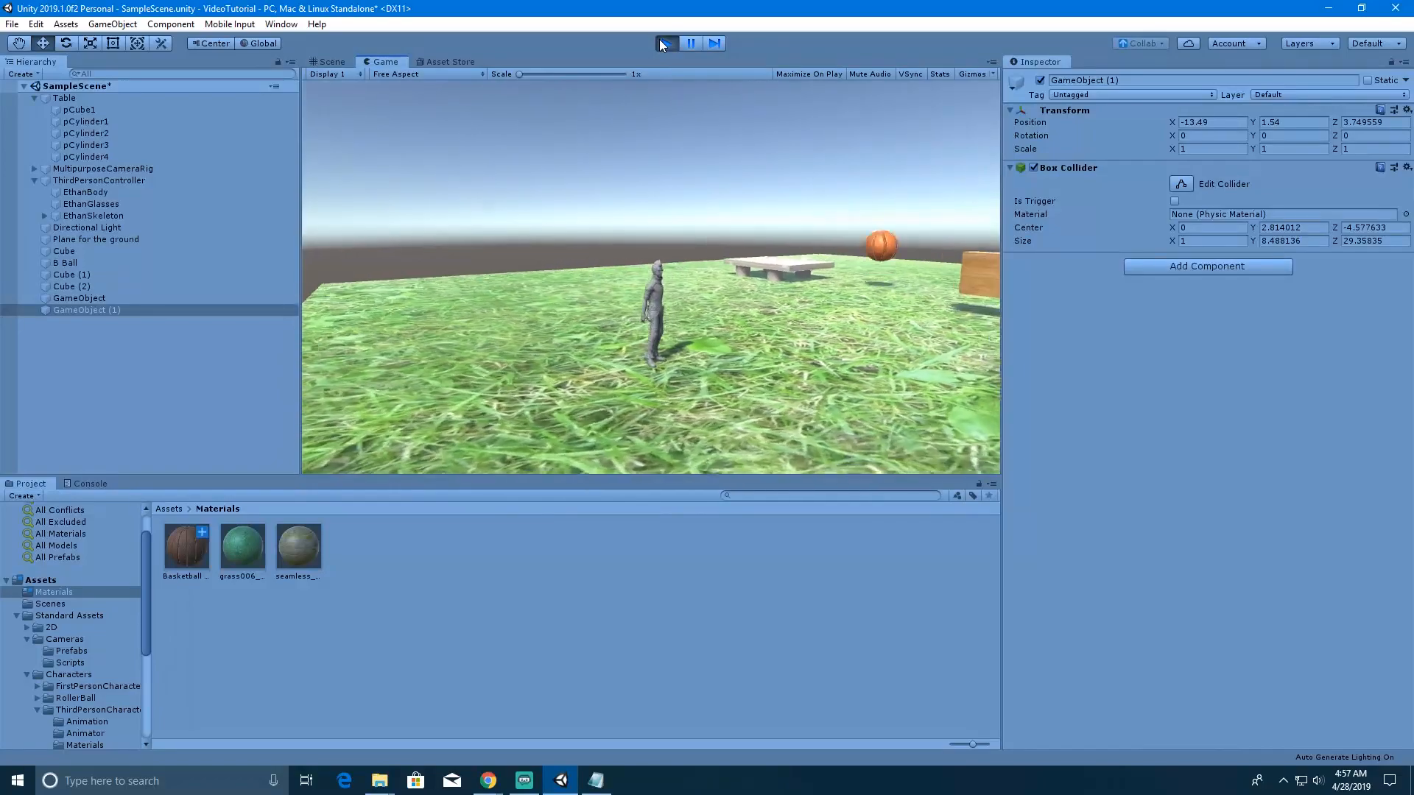
left_click(661, 42)
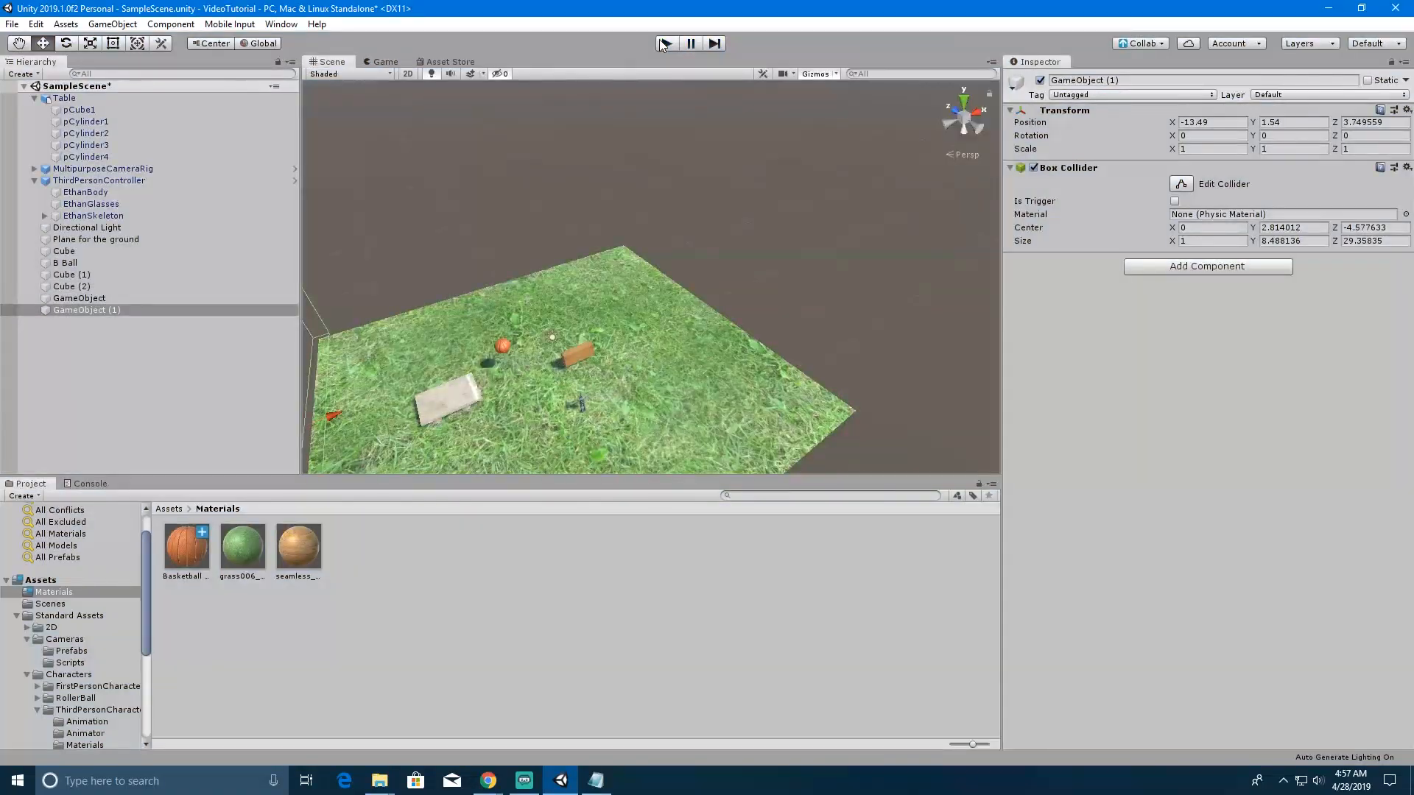
- Rename Cube (1) as "inviz wall 1" and Cube (2) as "inviz wall 2"
left_click(95, 275)
left_click(98, 276)
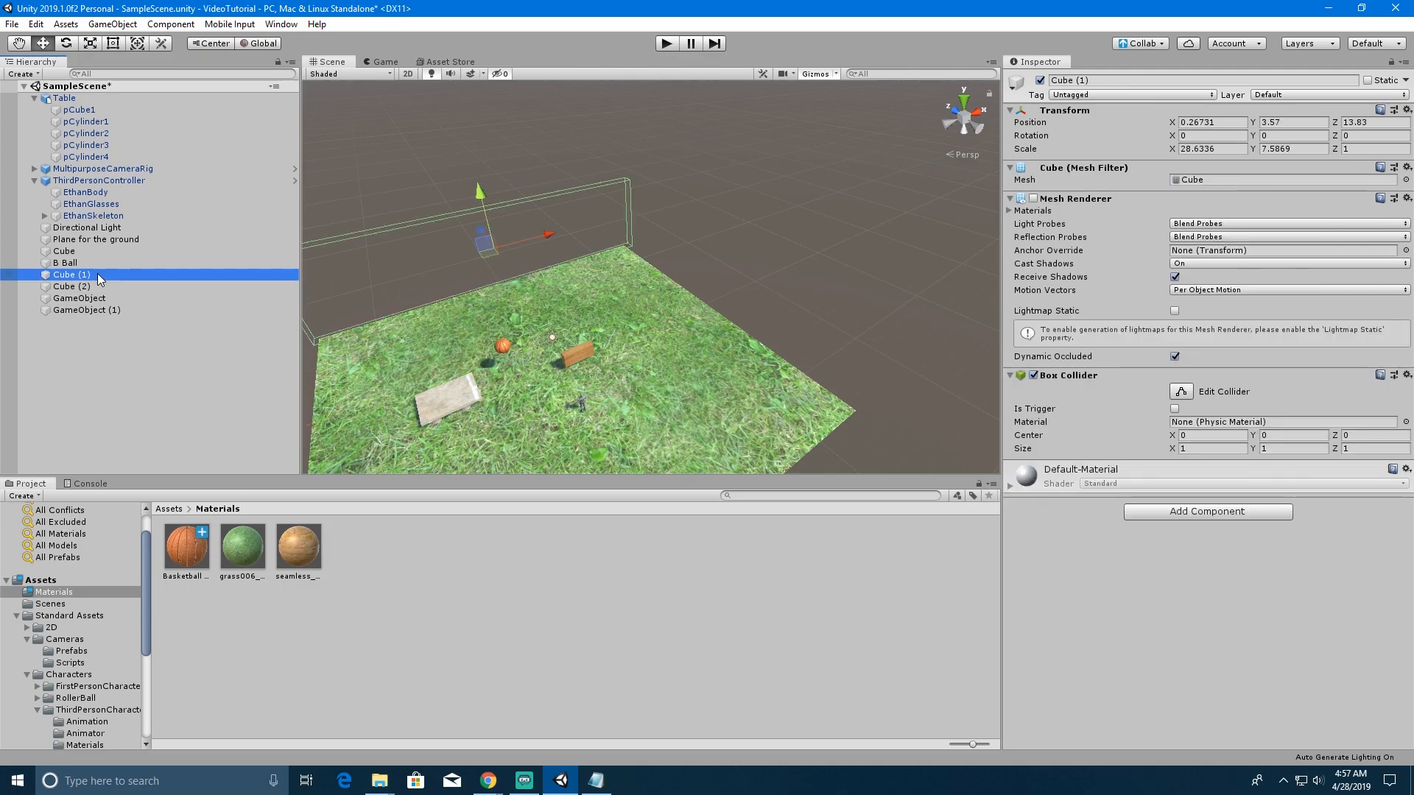
type("invi")
type("s")
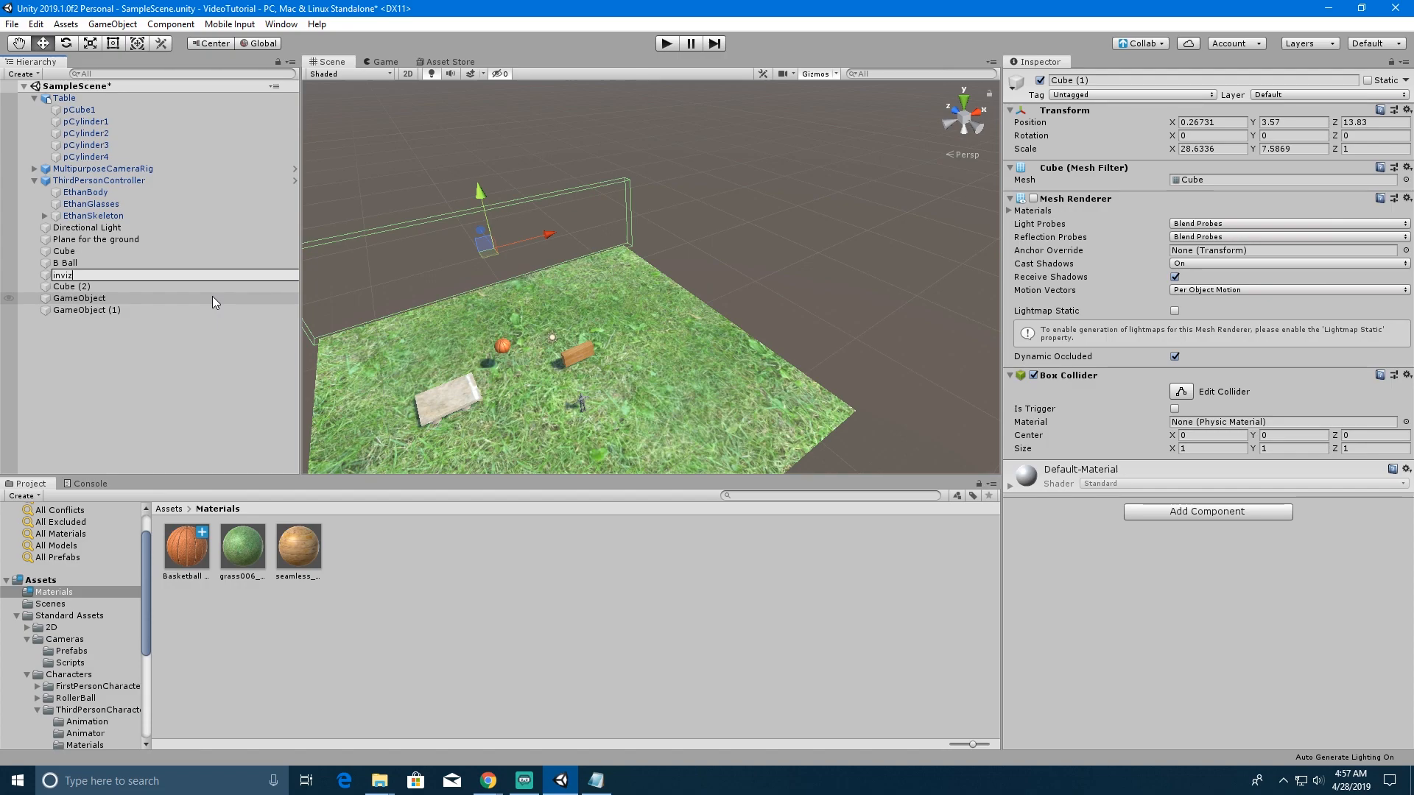
type(" wall 1")
key("shift+Home")
left_click(107, 287)
left_click(111, 288)
type("inviz wall 2")
key("Return")
- Rename the two empty collider objects as "inviz wall 3" and "inviz wall 4"
left_click(111, 298)
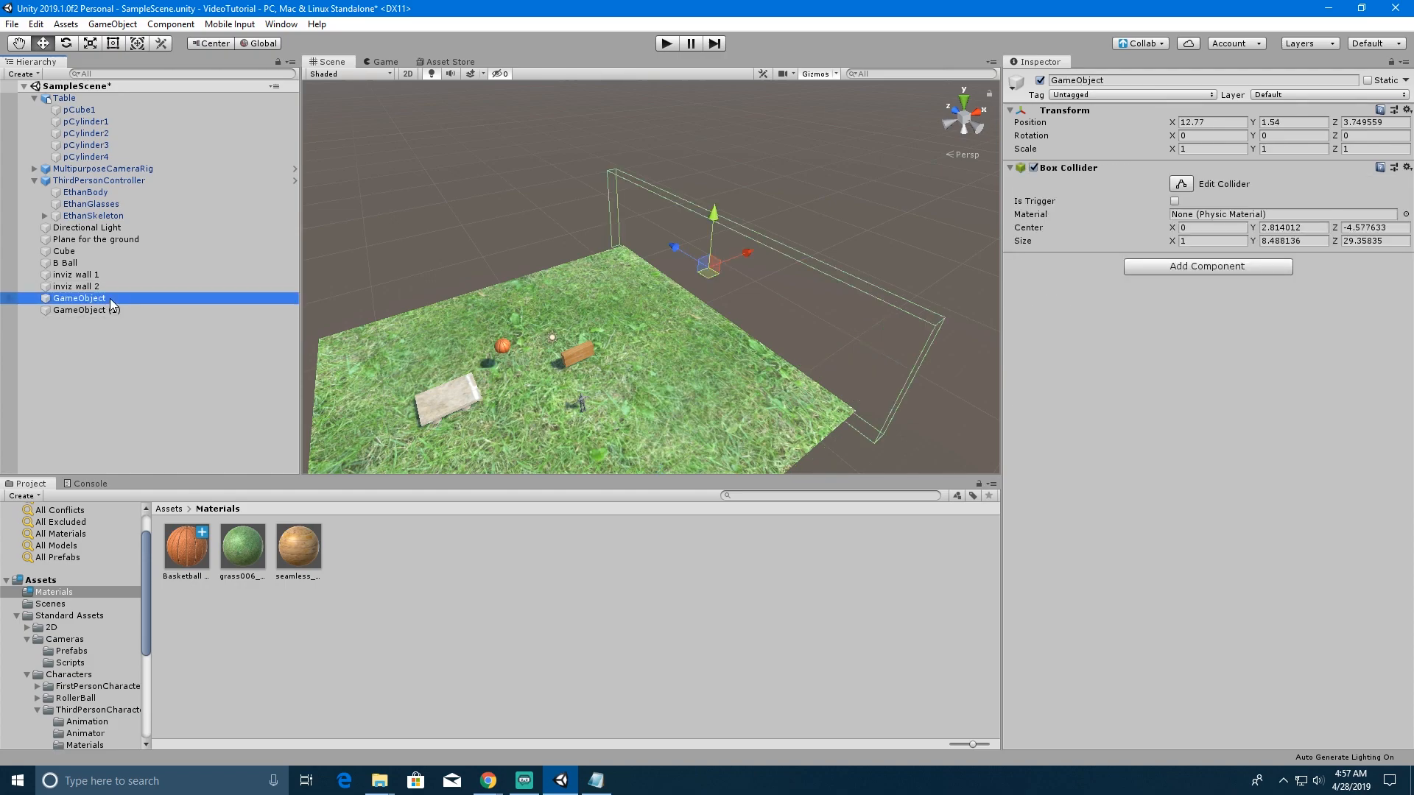
left_click(112, 300)
type("inviz wall 3")
left_click(109, 312)
left_click(109, 313)
type("inviz wall 4")
left_click(152, 356)
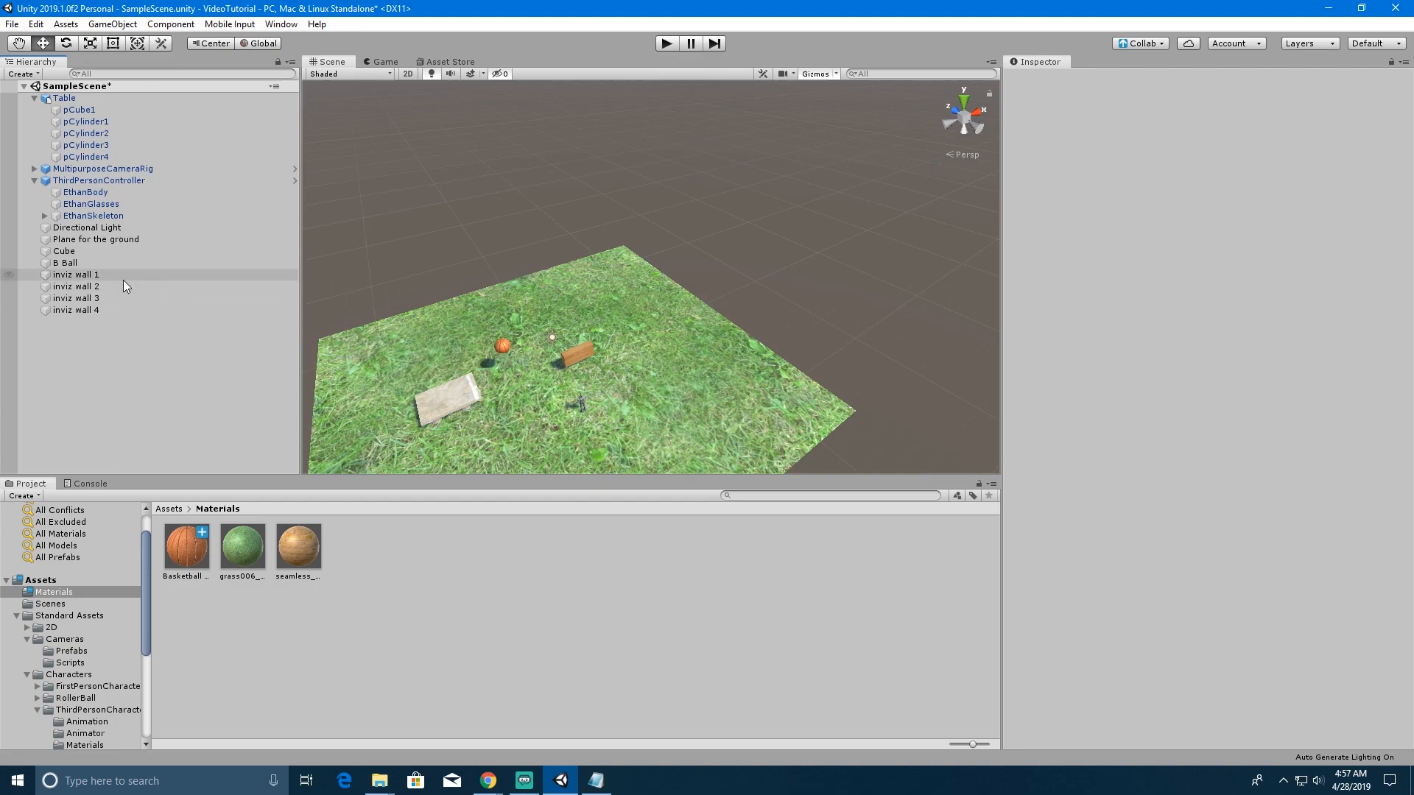
- Move inviz wall 3 slightly outward to about X 13.59 and save the scene
left_click(93, 287)
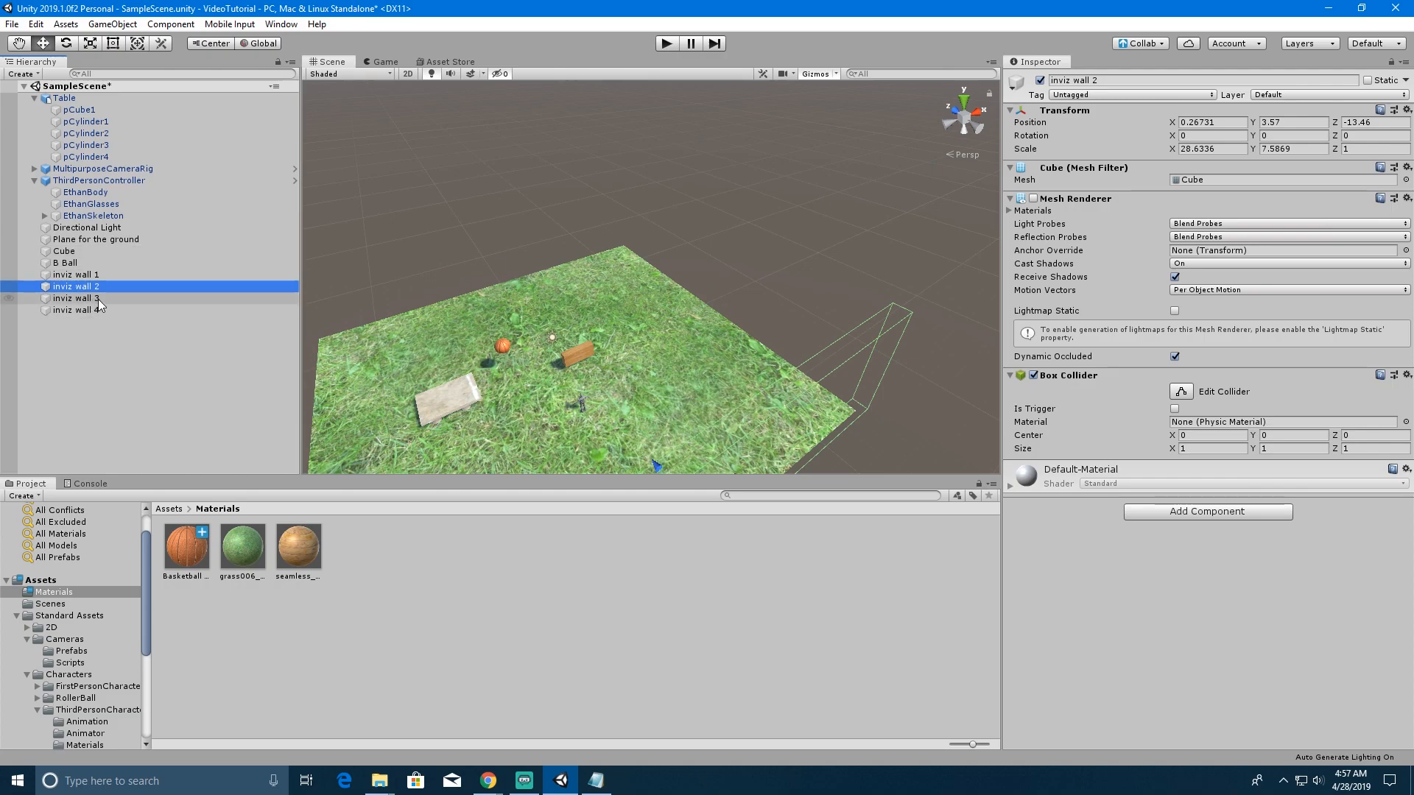
left_click(99, 298)
left_click_drag(745, 254, 753, 250)
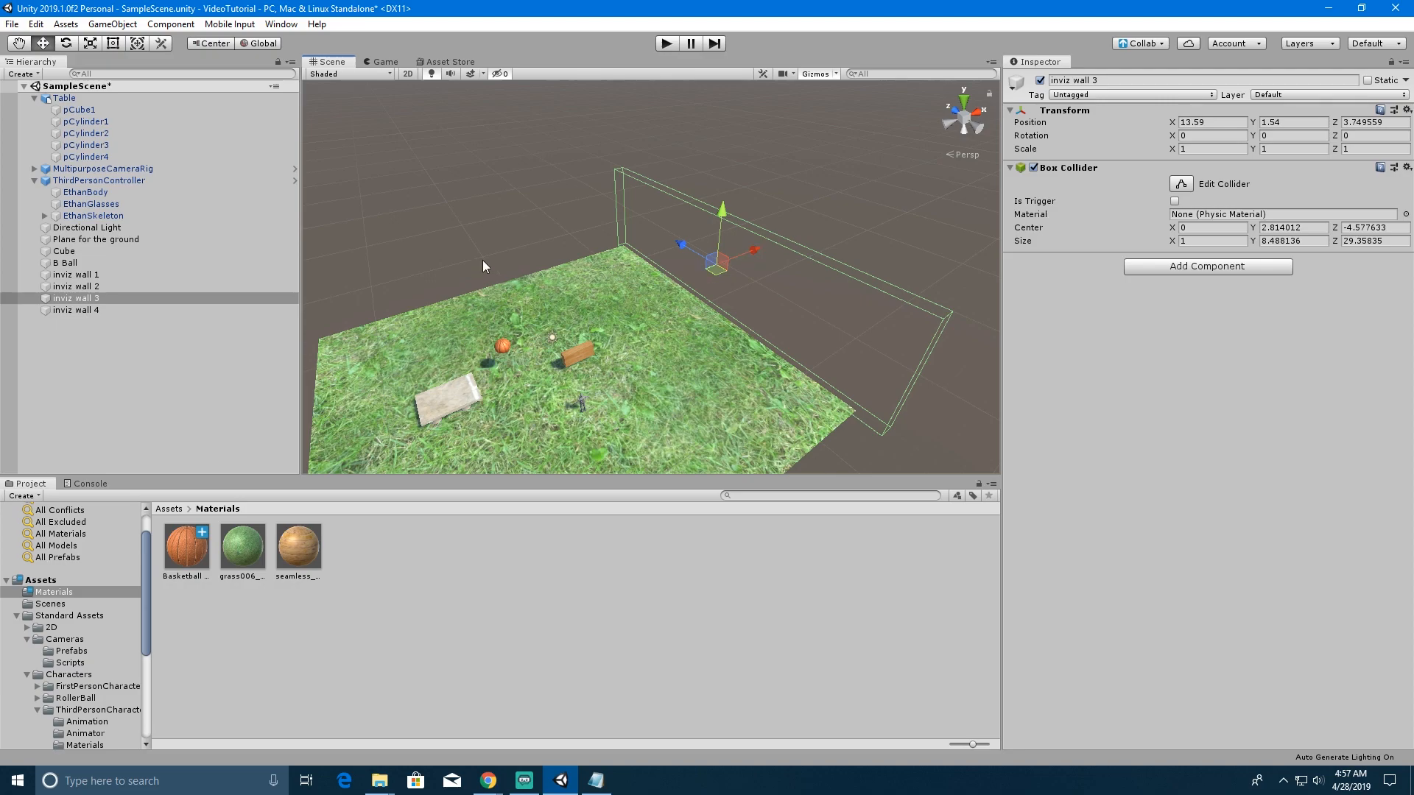
left_click(10, 25)
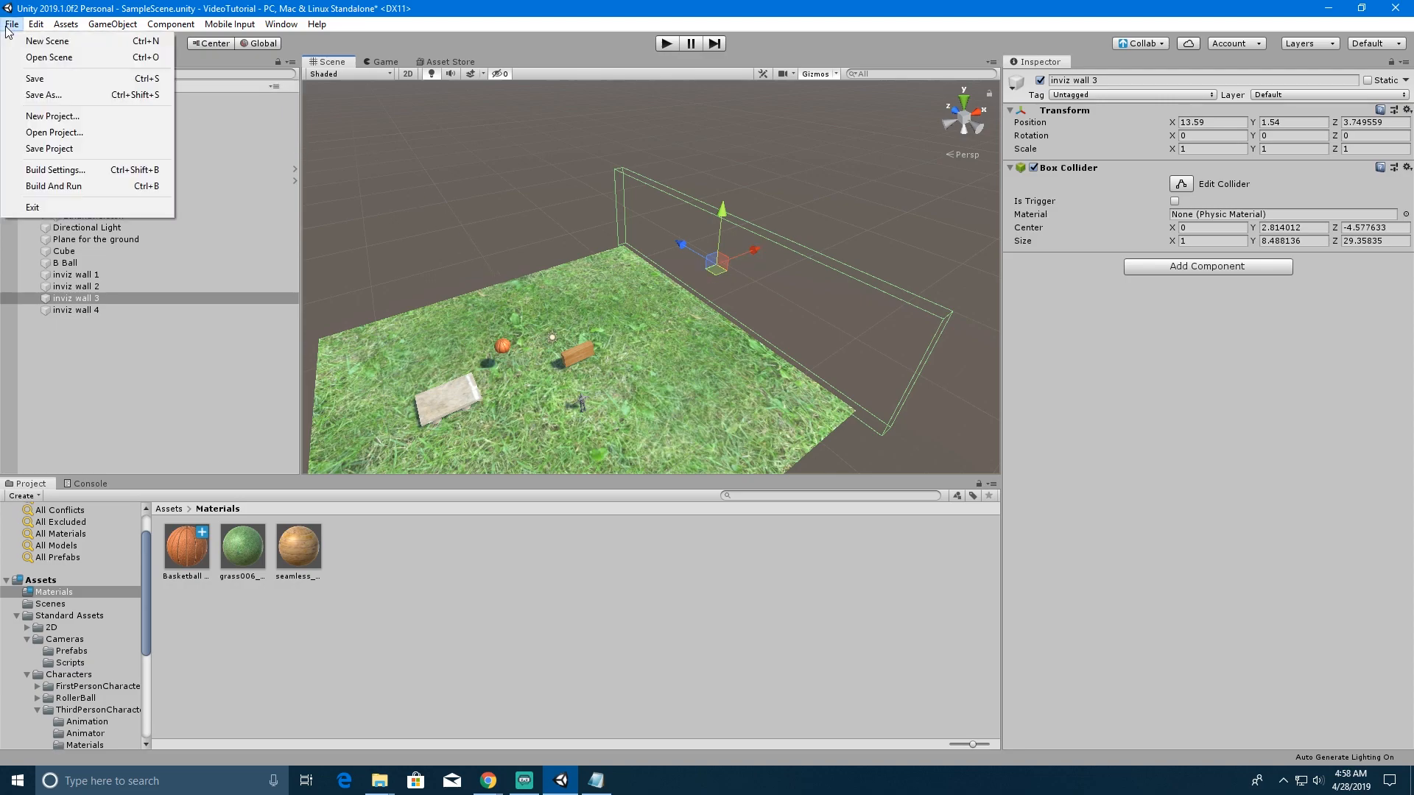
left_click(62, 78)
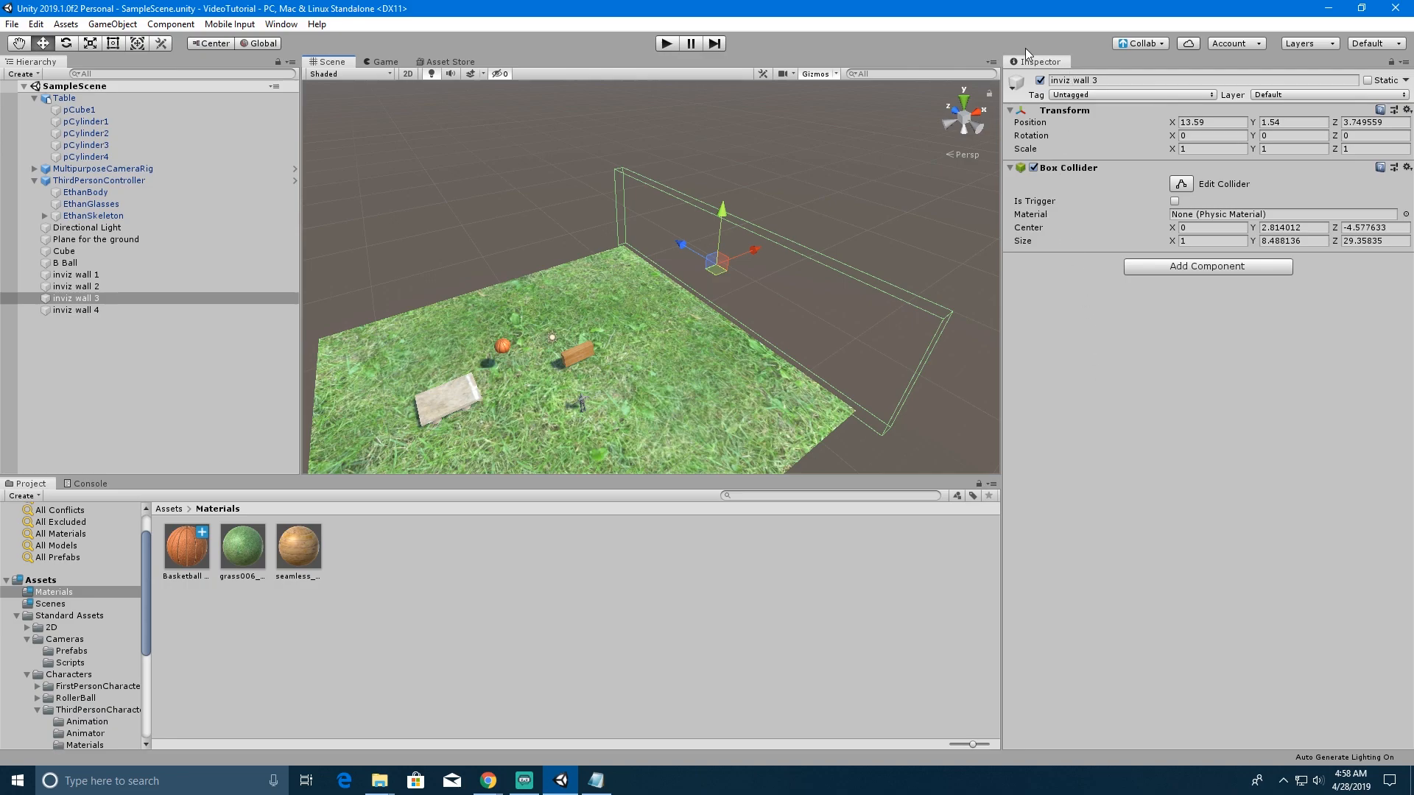
- Publish the project changes to Collab with the description "basic physics"
left_click(1137, 43)
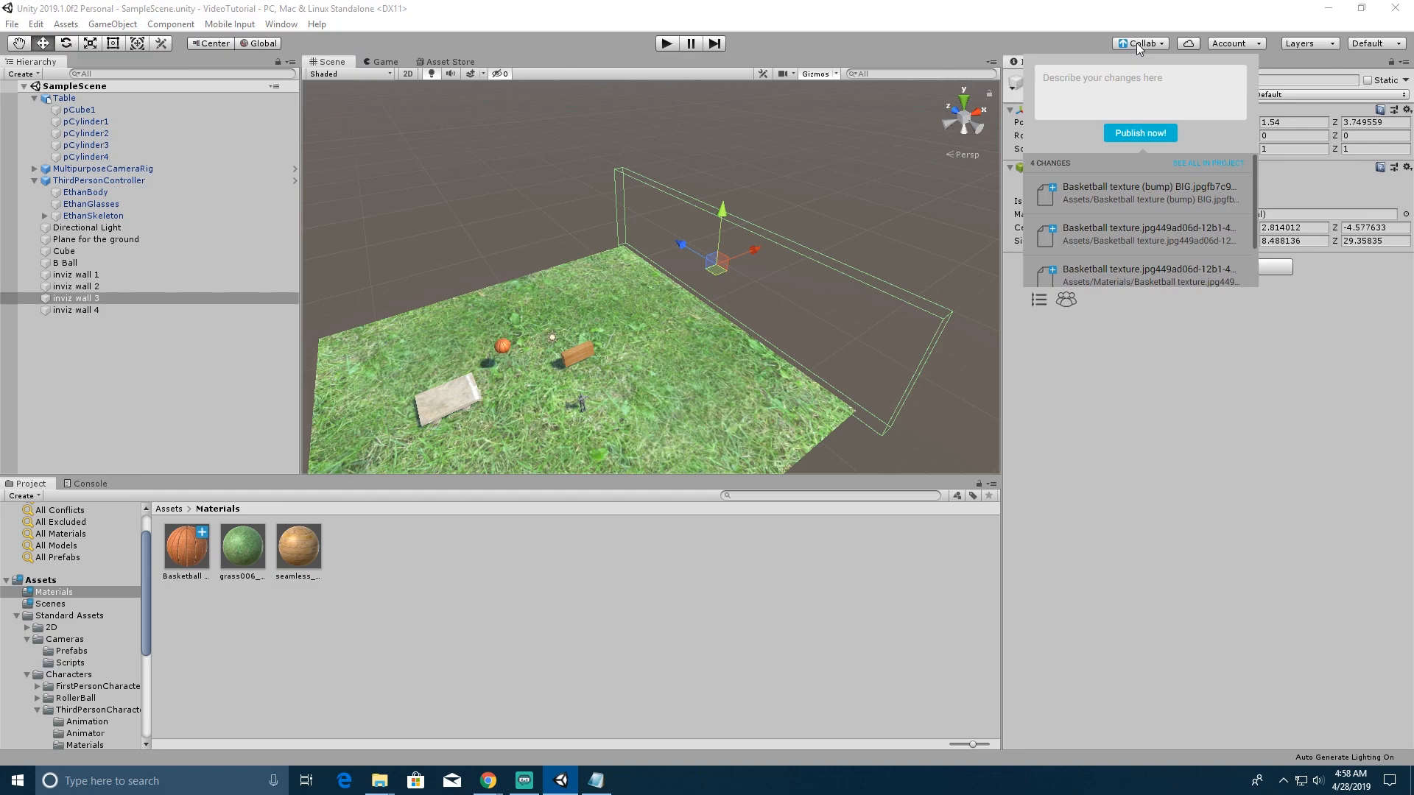
left_click(1115, 81)
type("basic ")
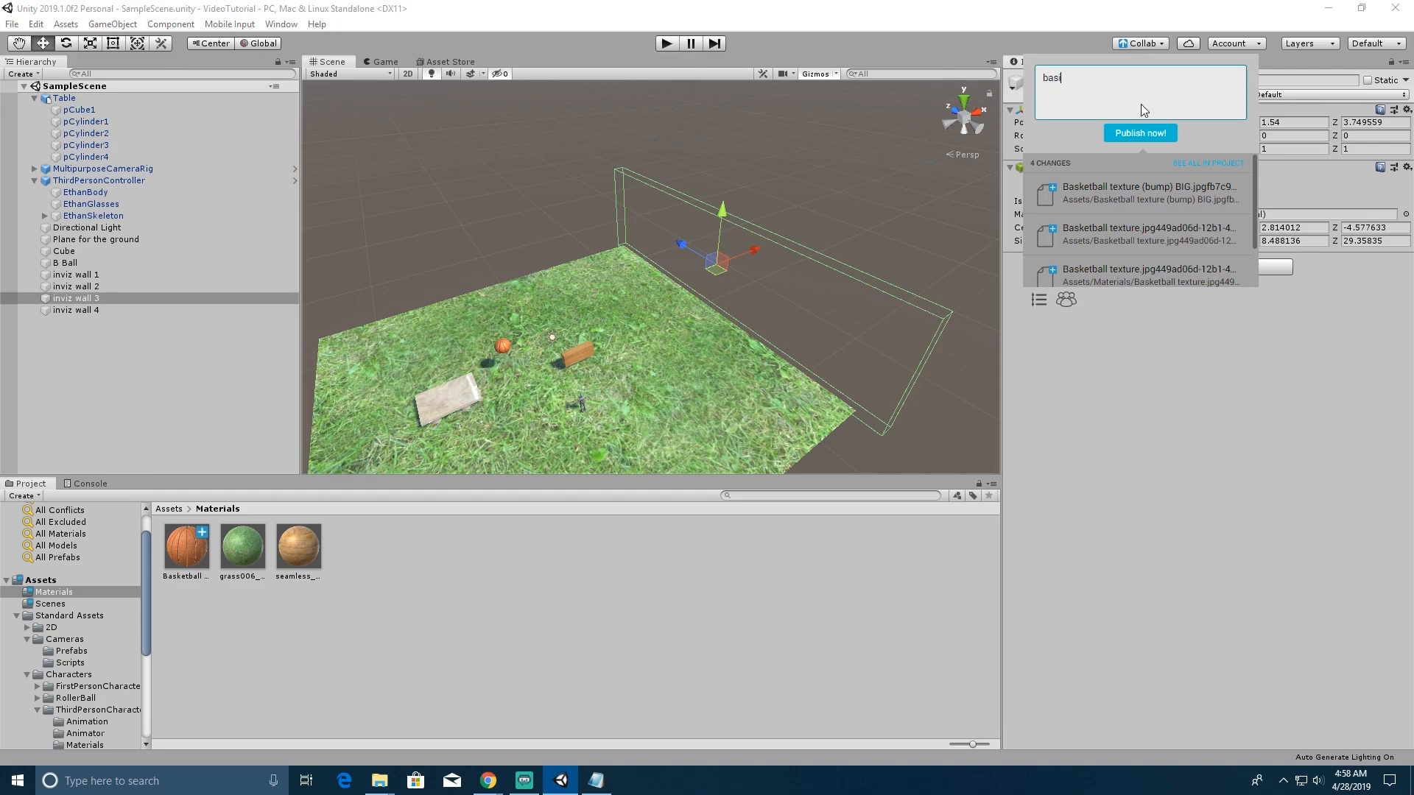
type("physics")
left_click(1132, 133)
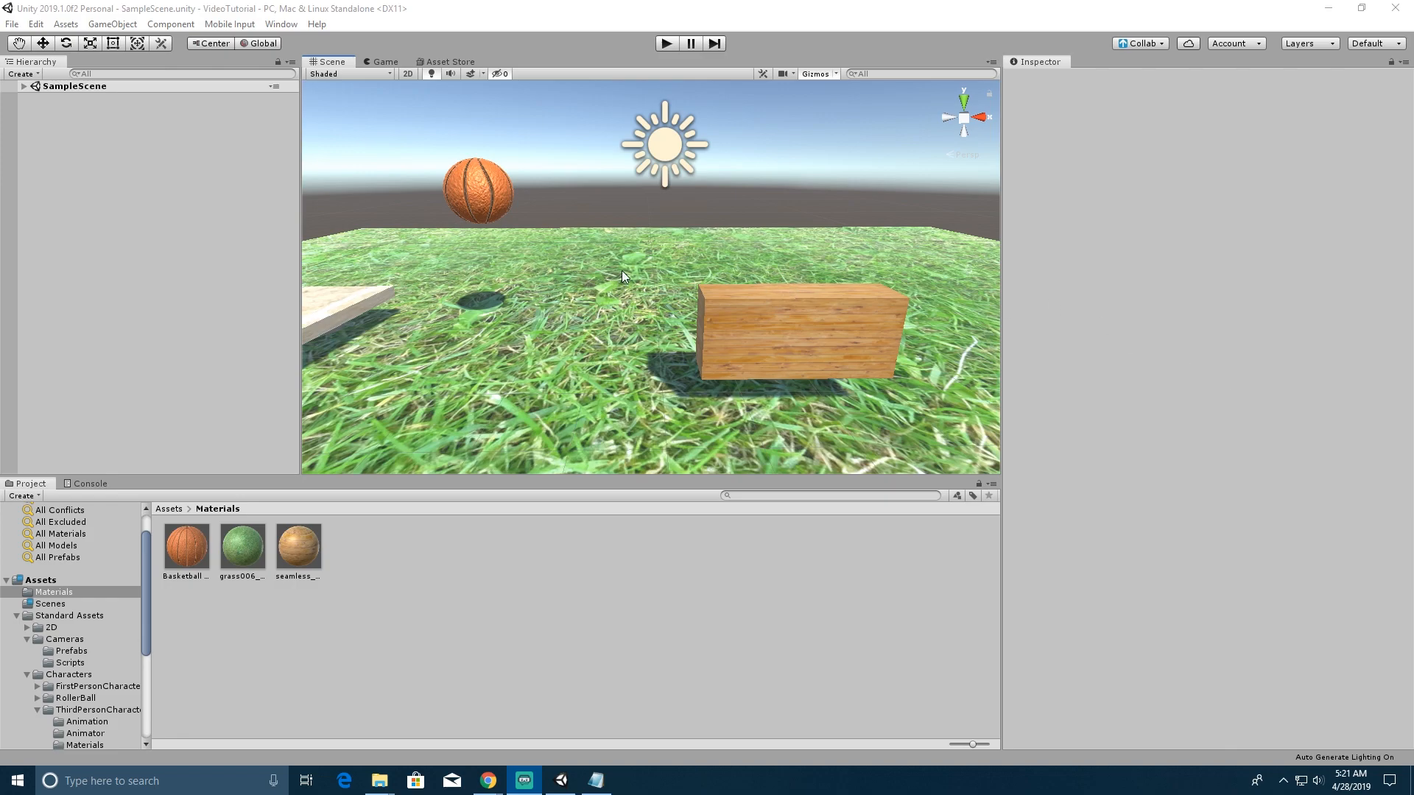
- Create a cube on the grass at about Z 7.69 and stretch it into a post about 0.87 wide and 3.13 high
mouse_move(620, 294)
right_mouse_down()
mouse_move(638, 229)
mouse_move(621, 283)
right_mouse_up()
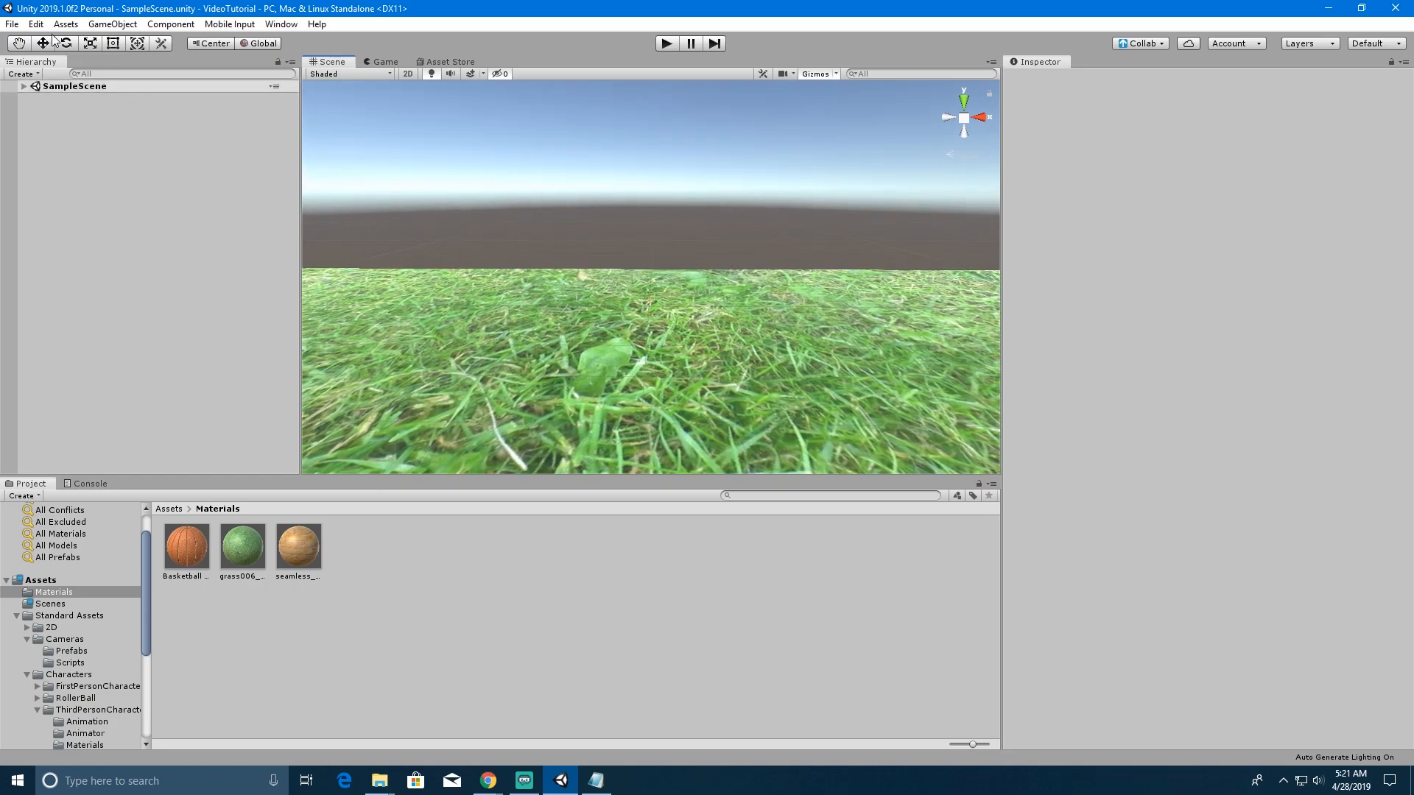
left_click(24, 86)
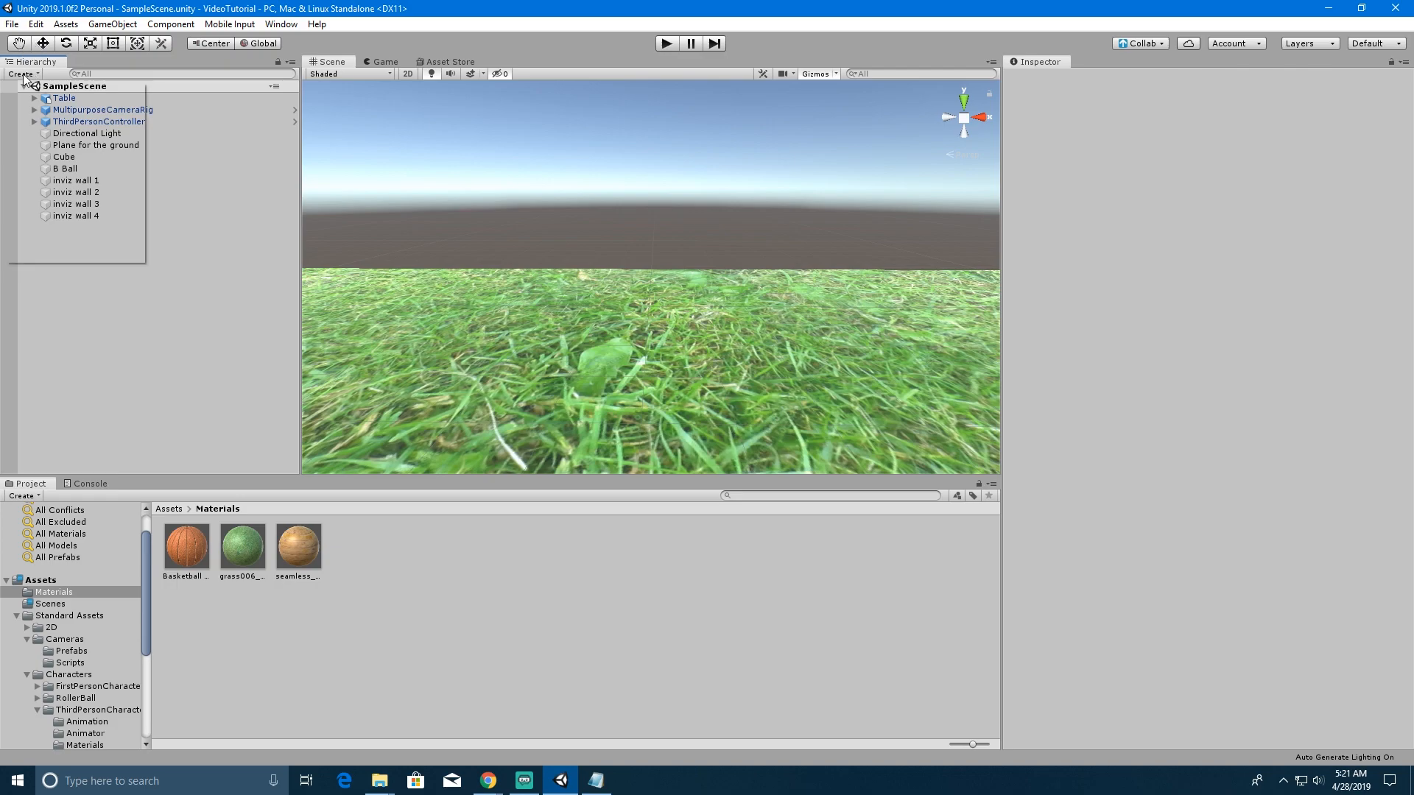
left_click(23, 74)
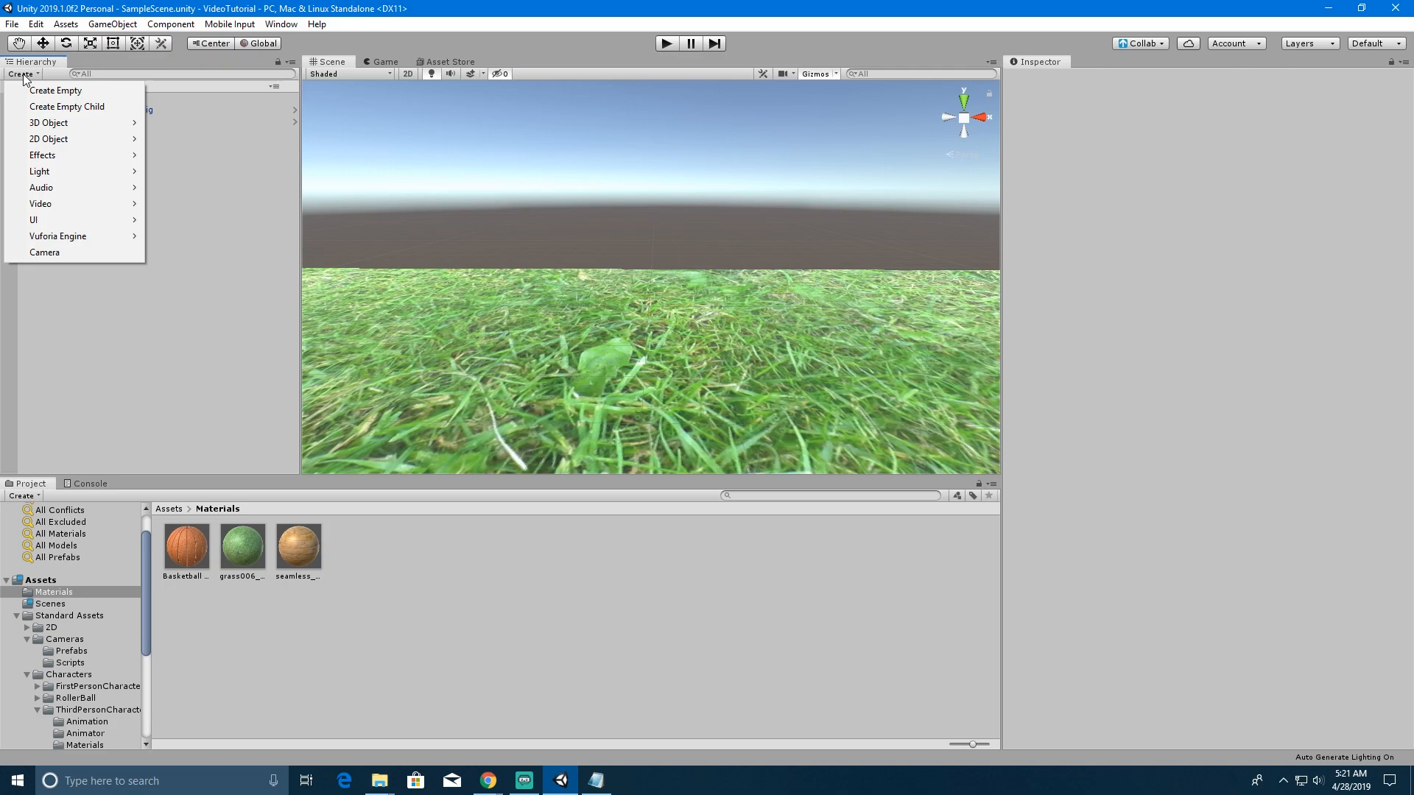
mouse_move(76, 124)
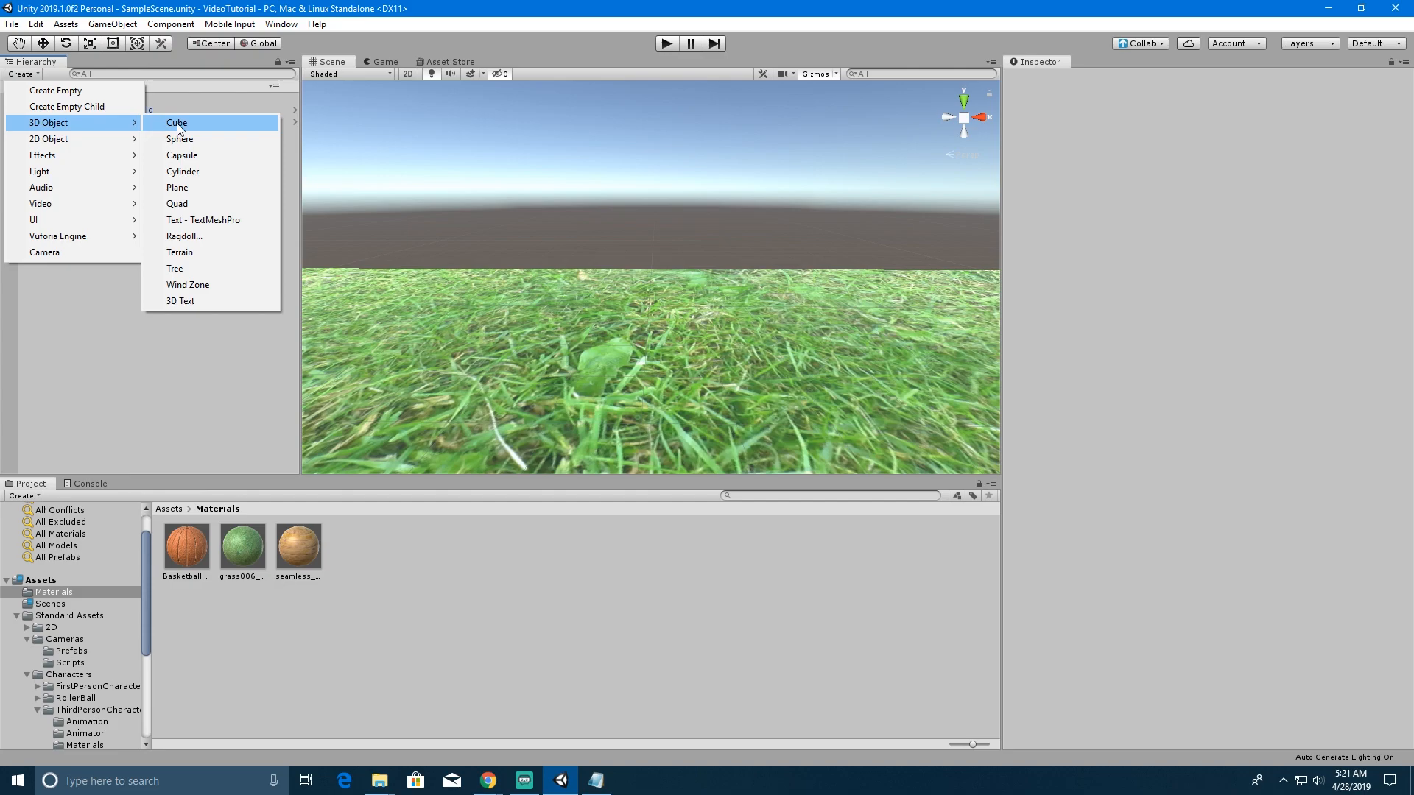
left_click(178, 124)
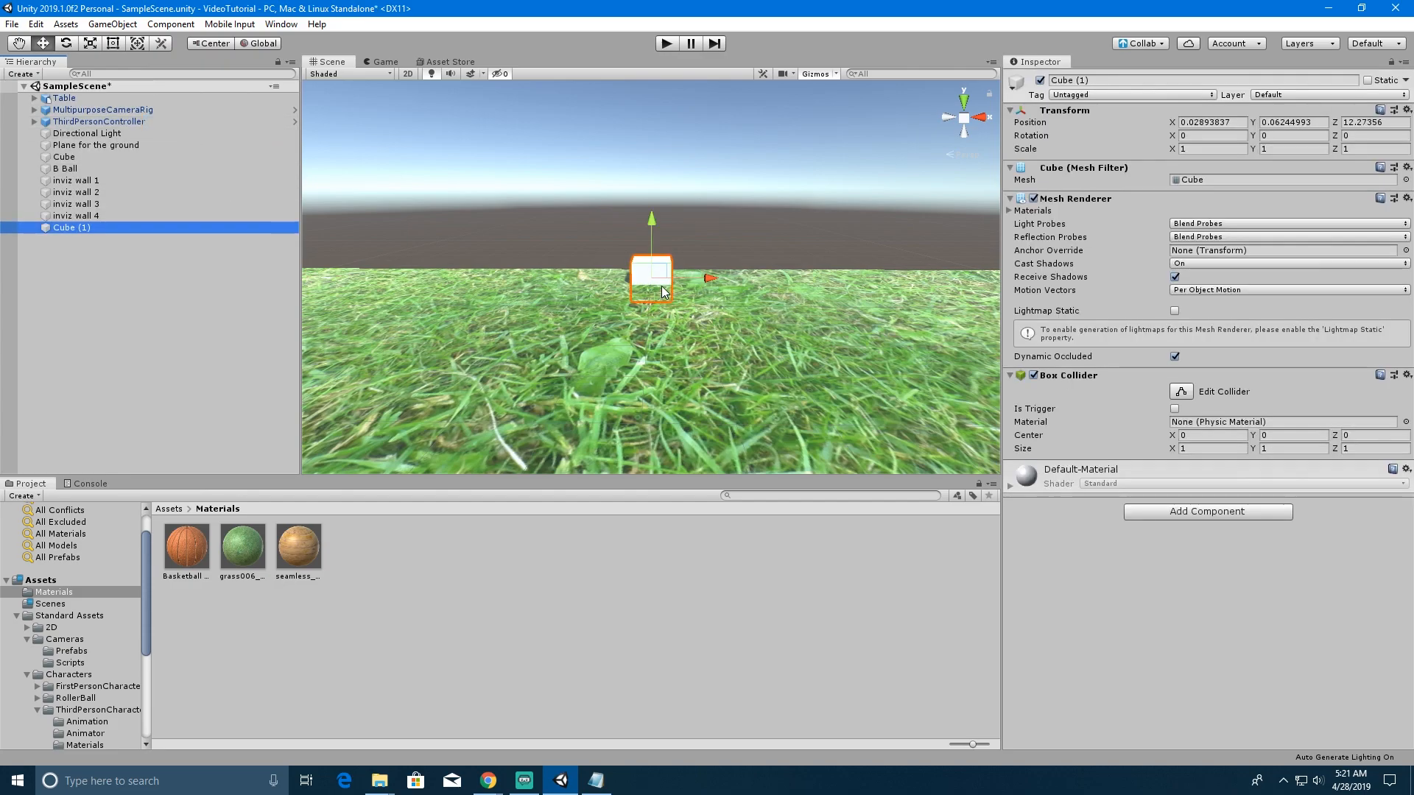
left_click_drag(661, 285, 622, 253)
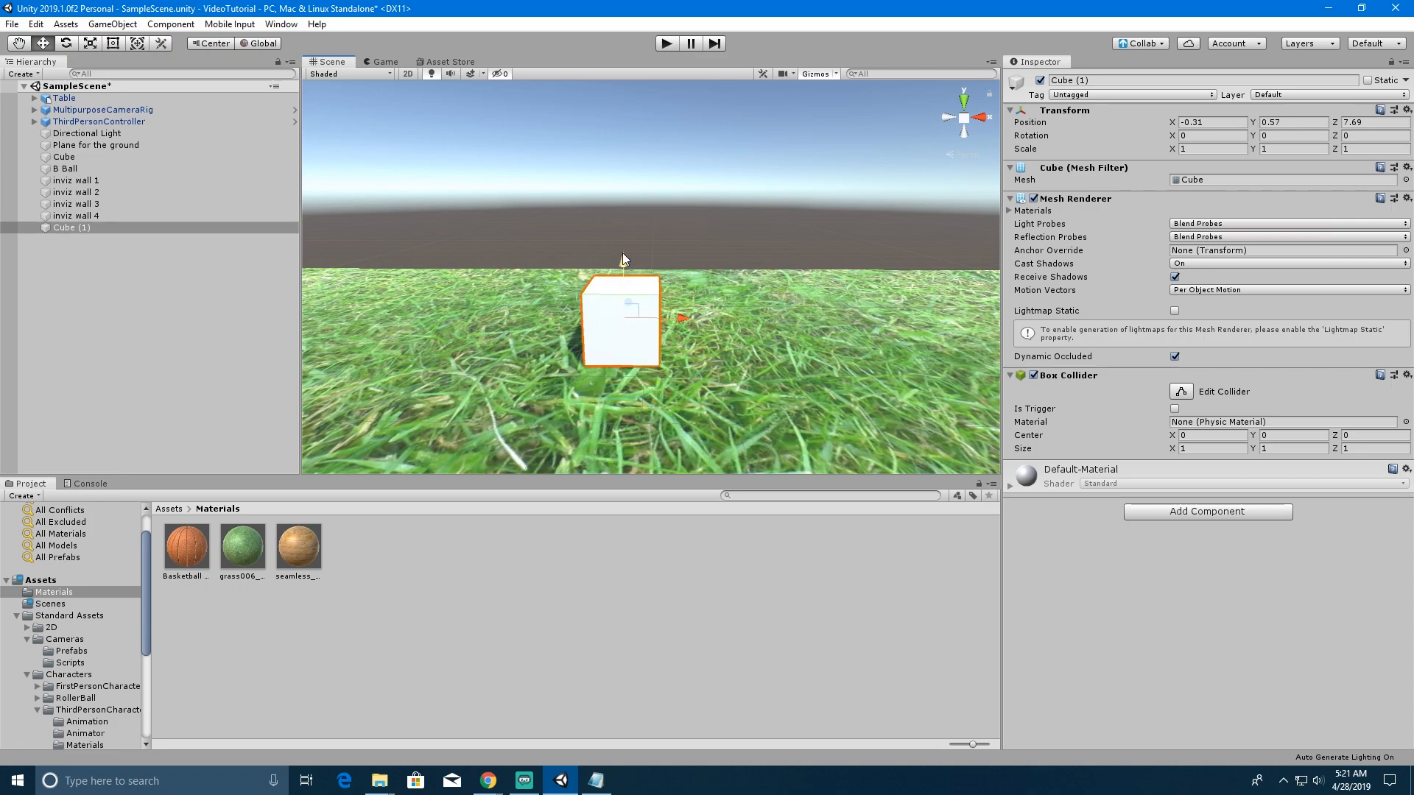
left_click(113, 42)
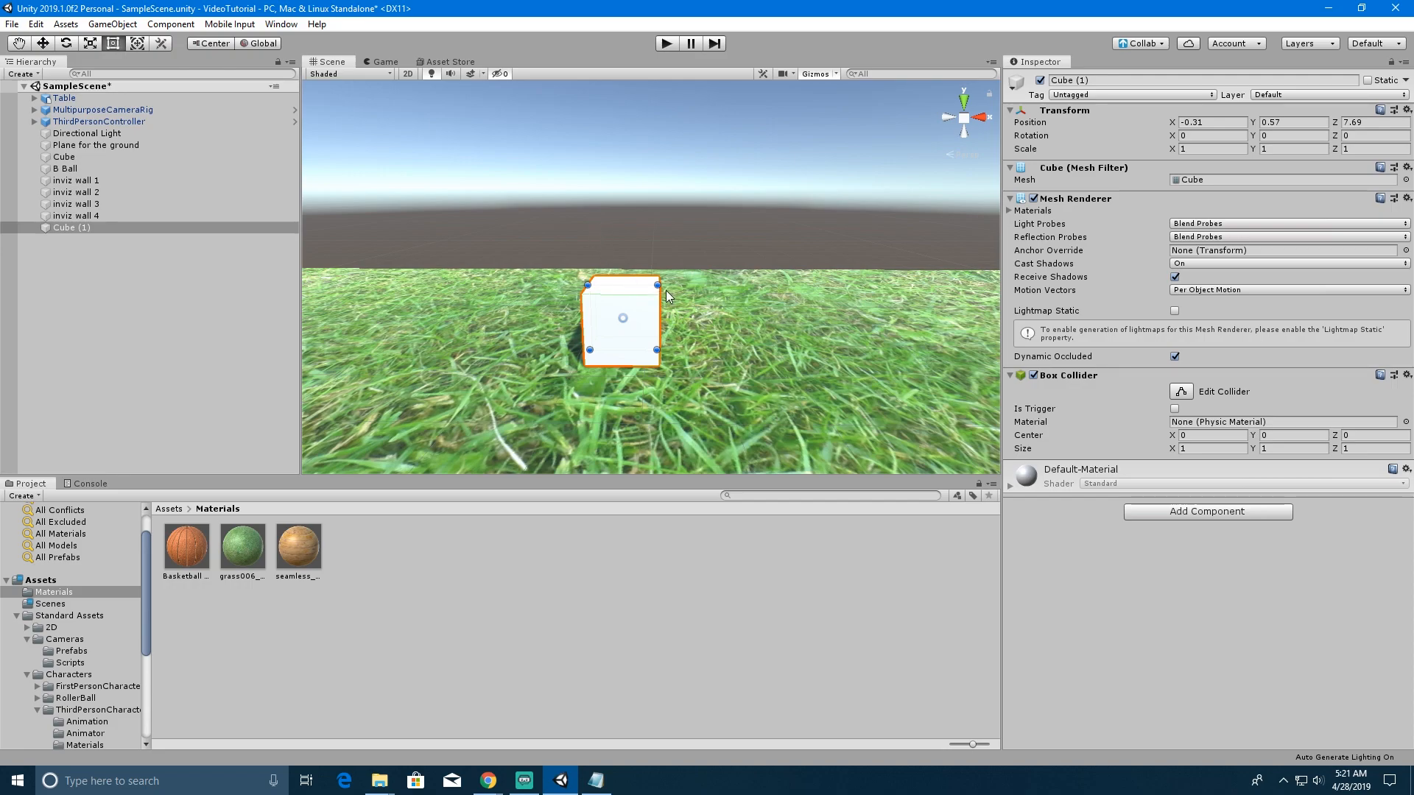
left_click_drag(658, 284, 648, 125)
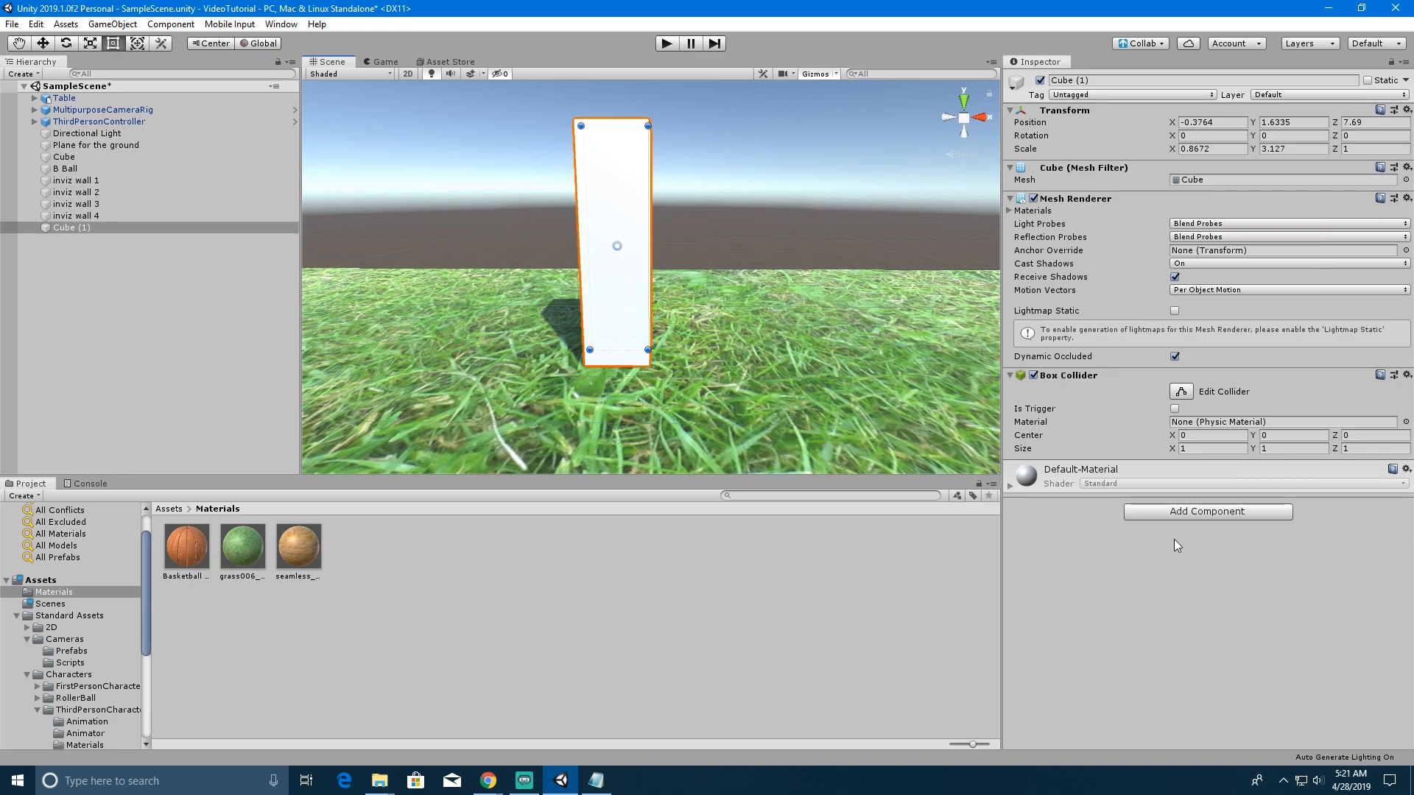
- Add a Rigidbody physics component to the post
left_click(1177, 514)
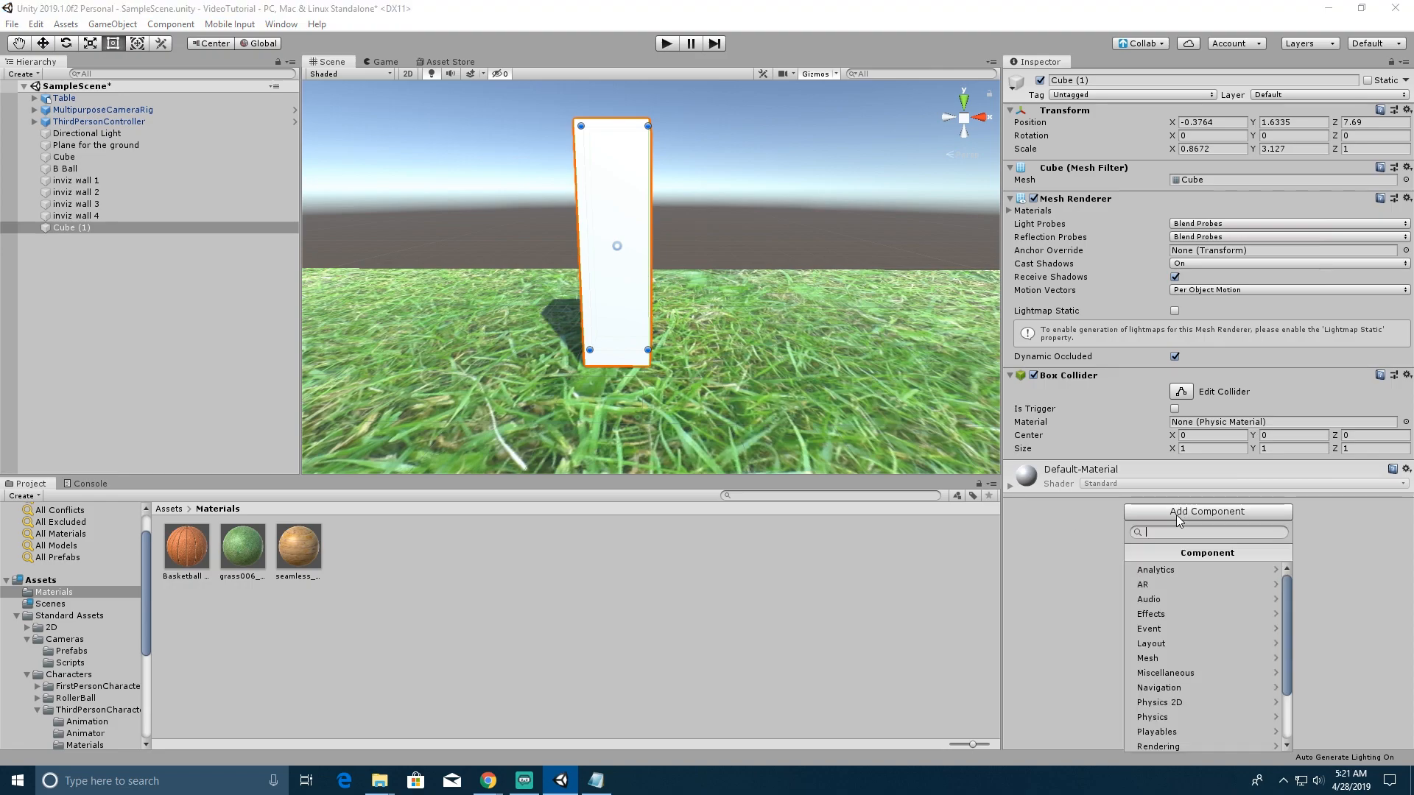
left_click(1182, 718)
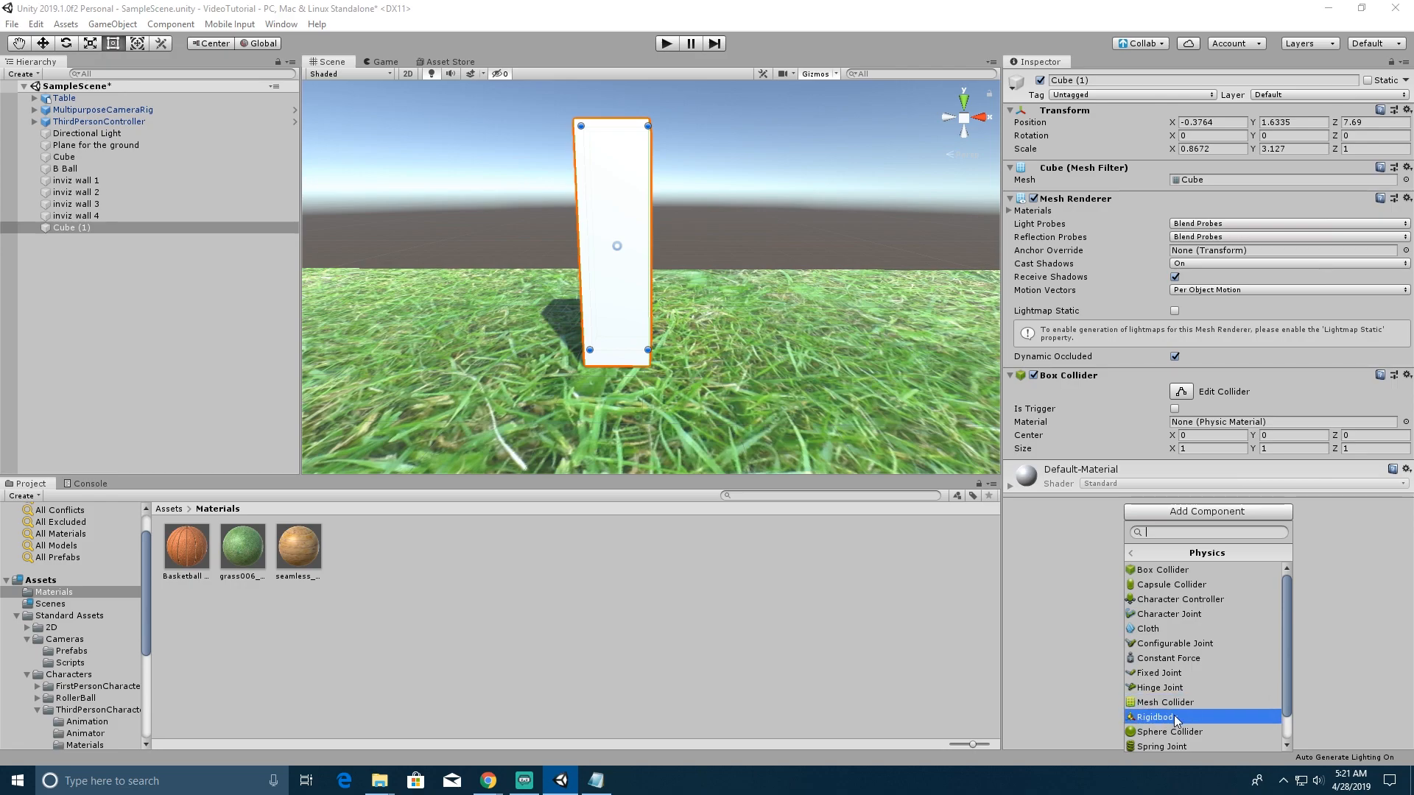
left_click(1174, 716)
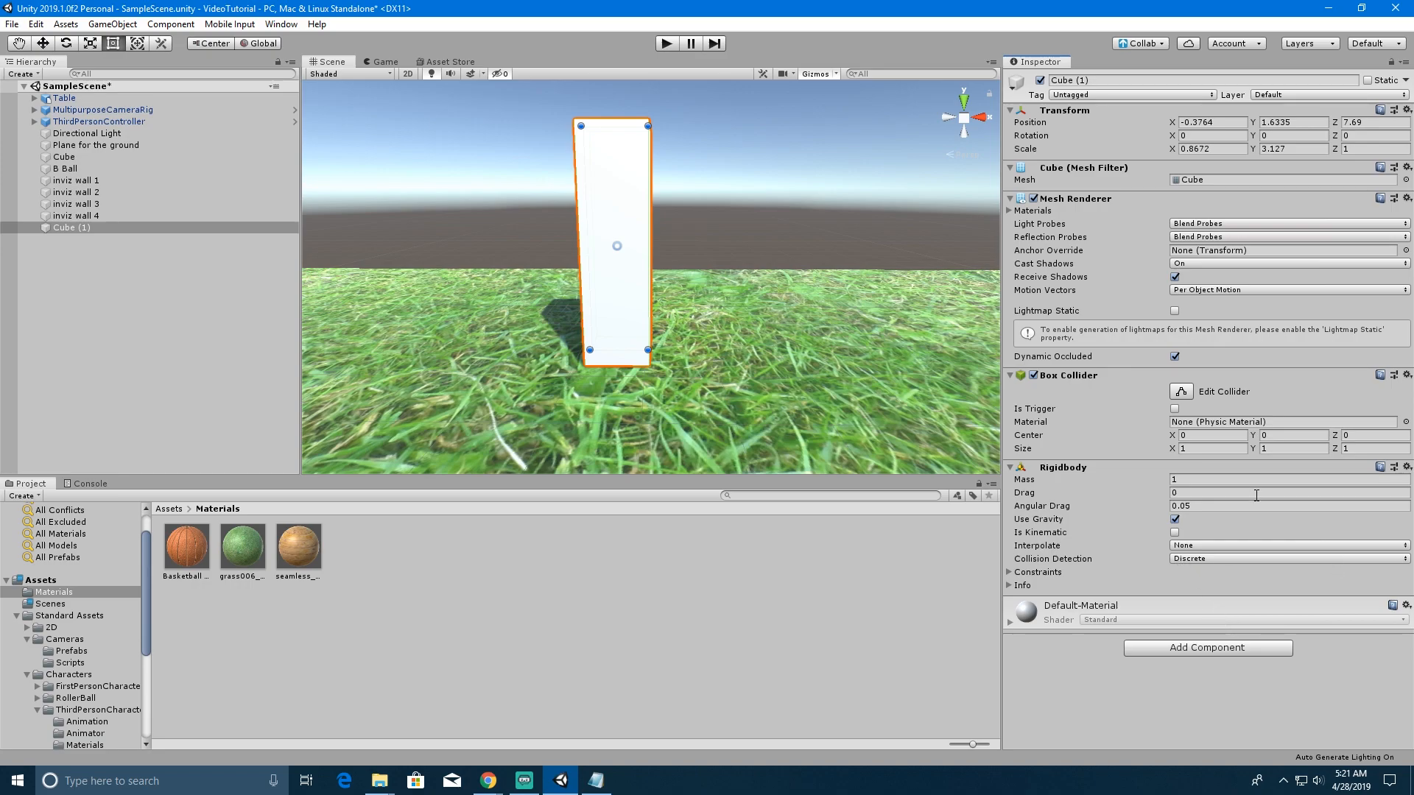
- Set the post's Rigidbody drag and angular drag to infinity and its mass to 1000000
mouse_move(1024, 497)
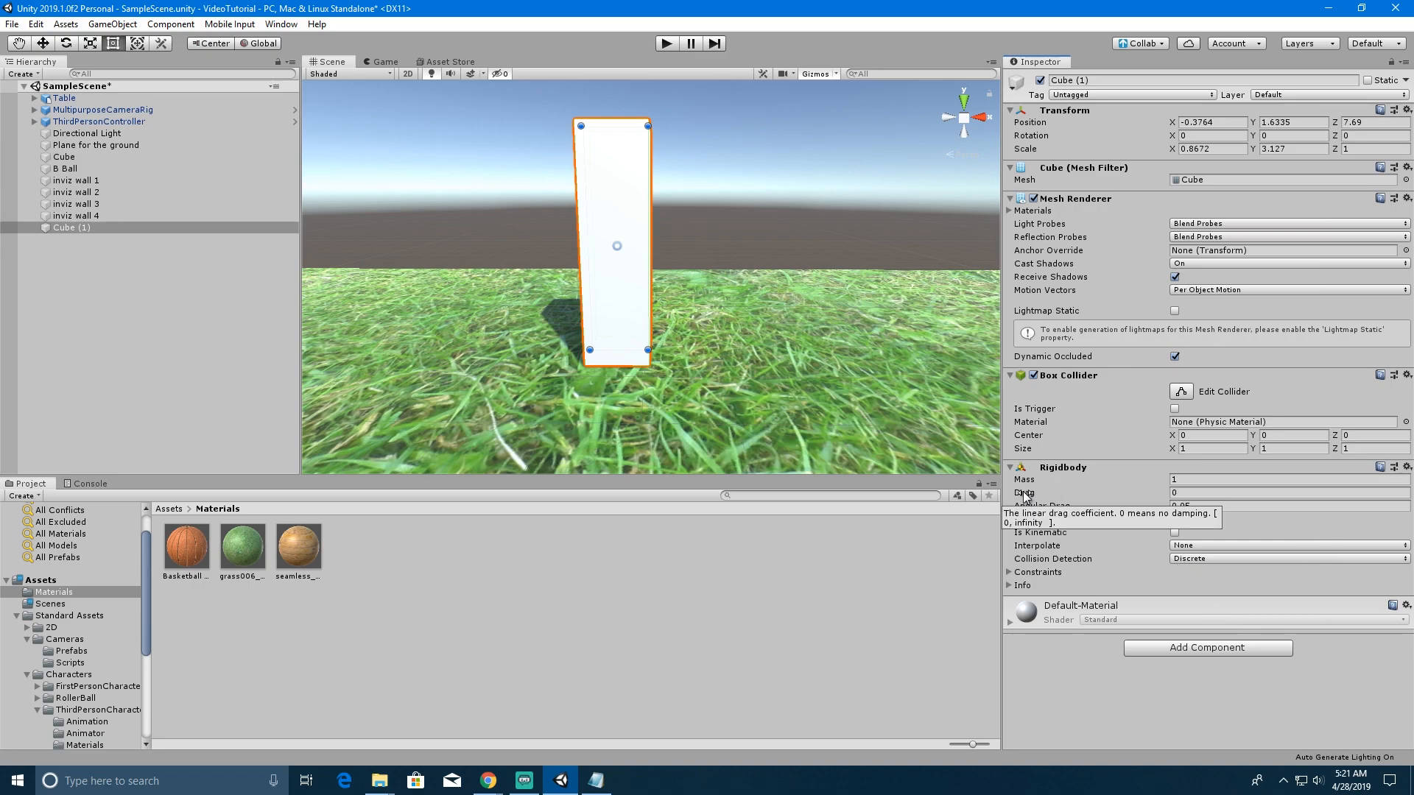
left_click(1222, 492)
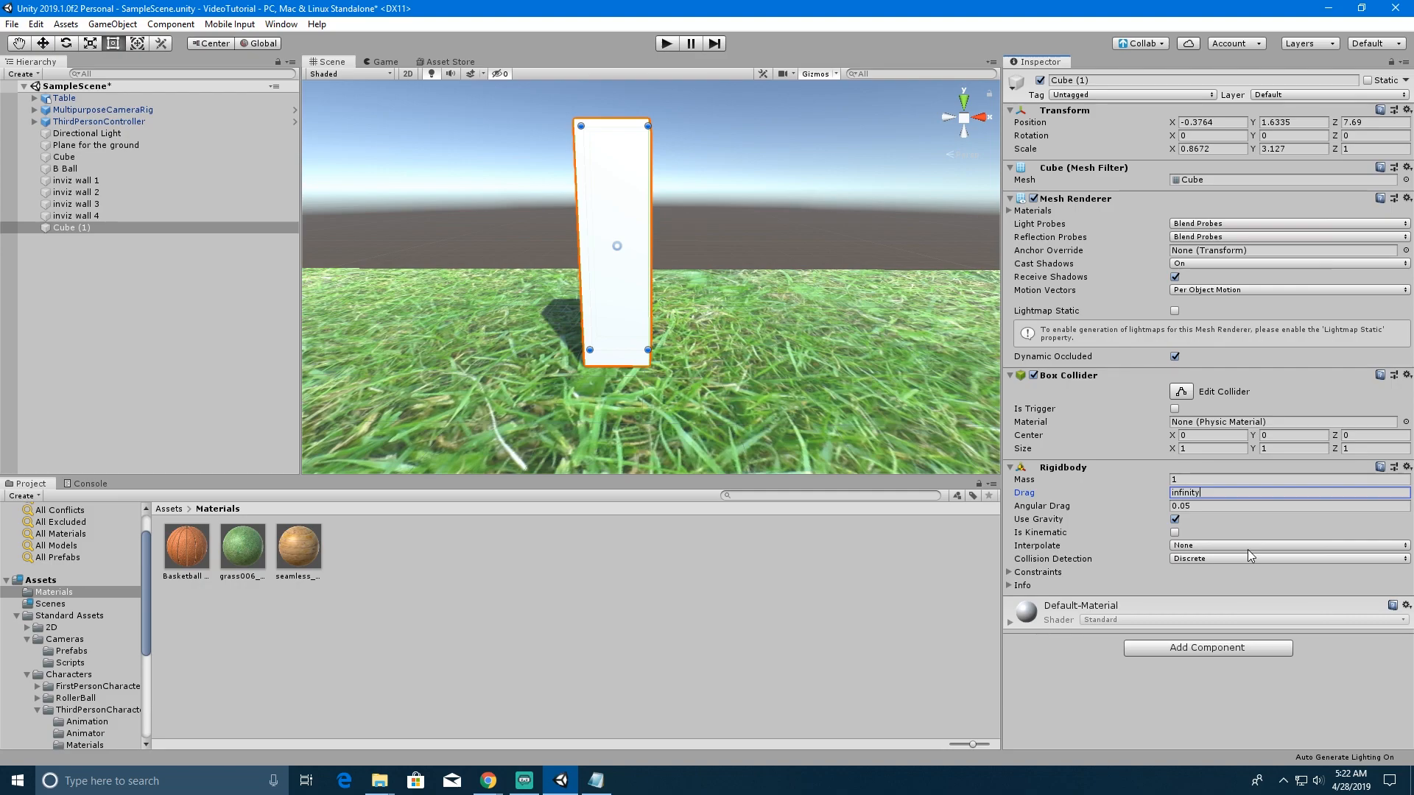
left_click(1196, 507)
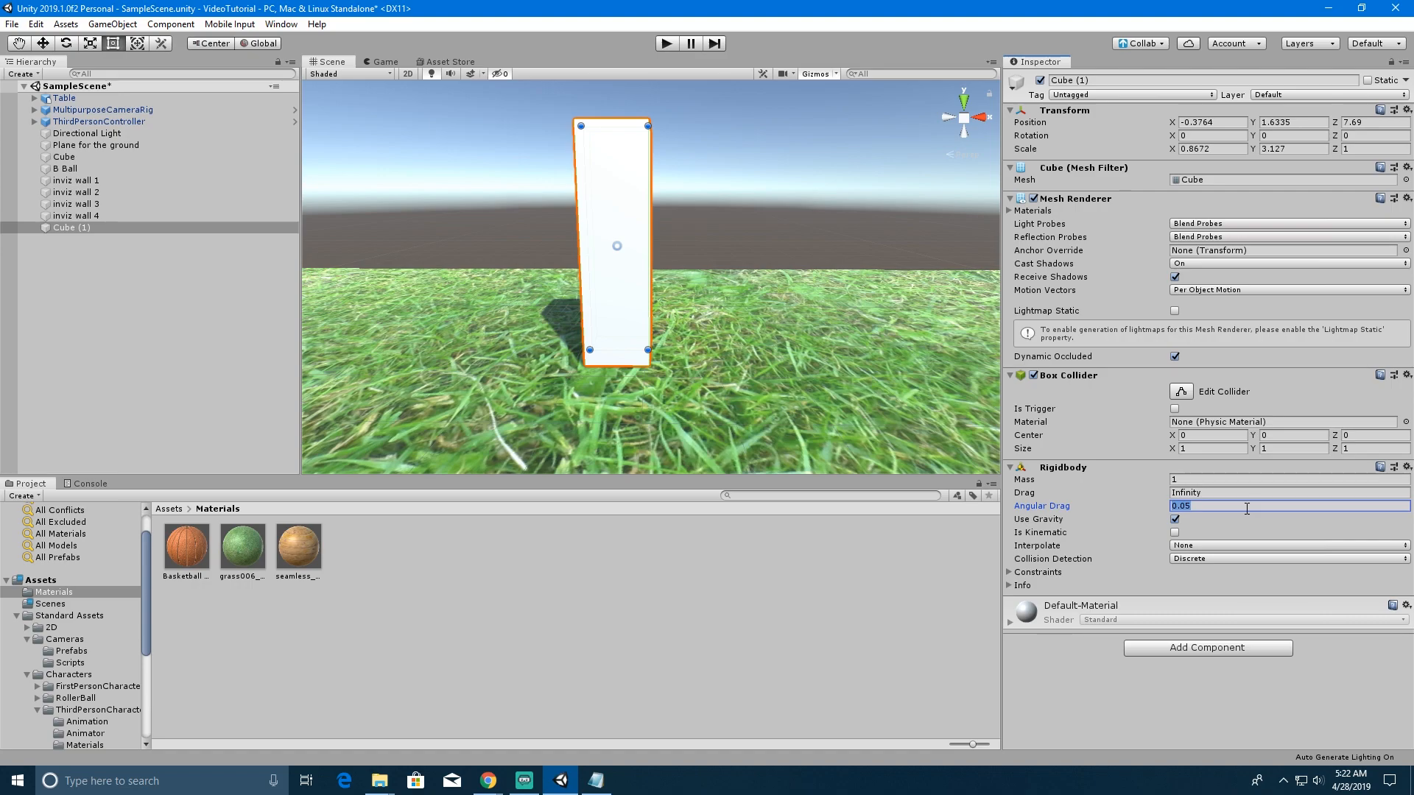
type("in")
type("finity")
key("Return")
left_click(1211, 480)
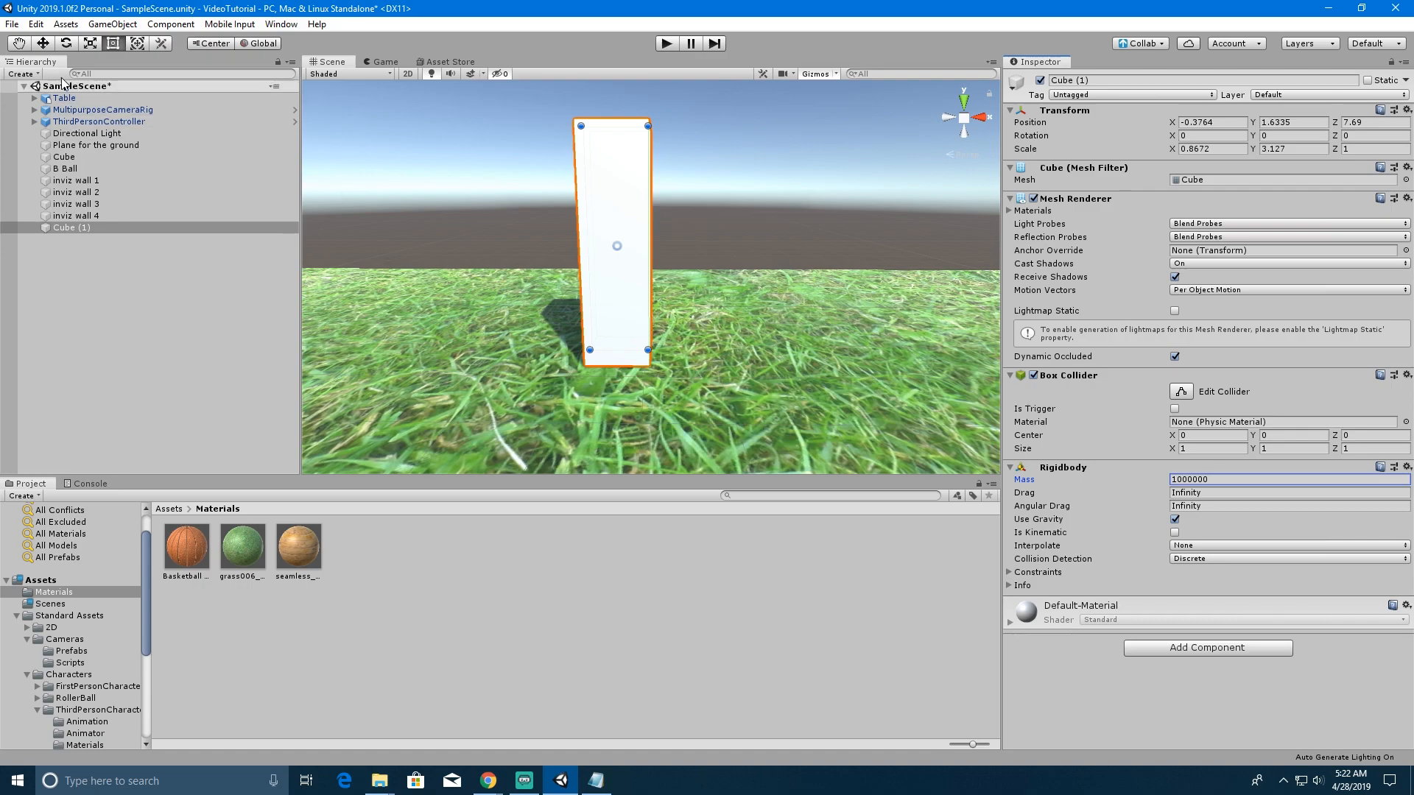
- Create a second cube and place it beside the post at about X 0.94, Y 1.56, Z 7.73
left_click(22, 74)
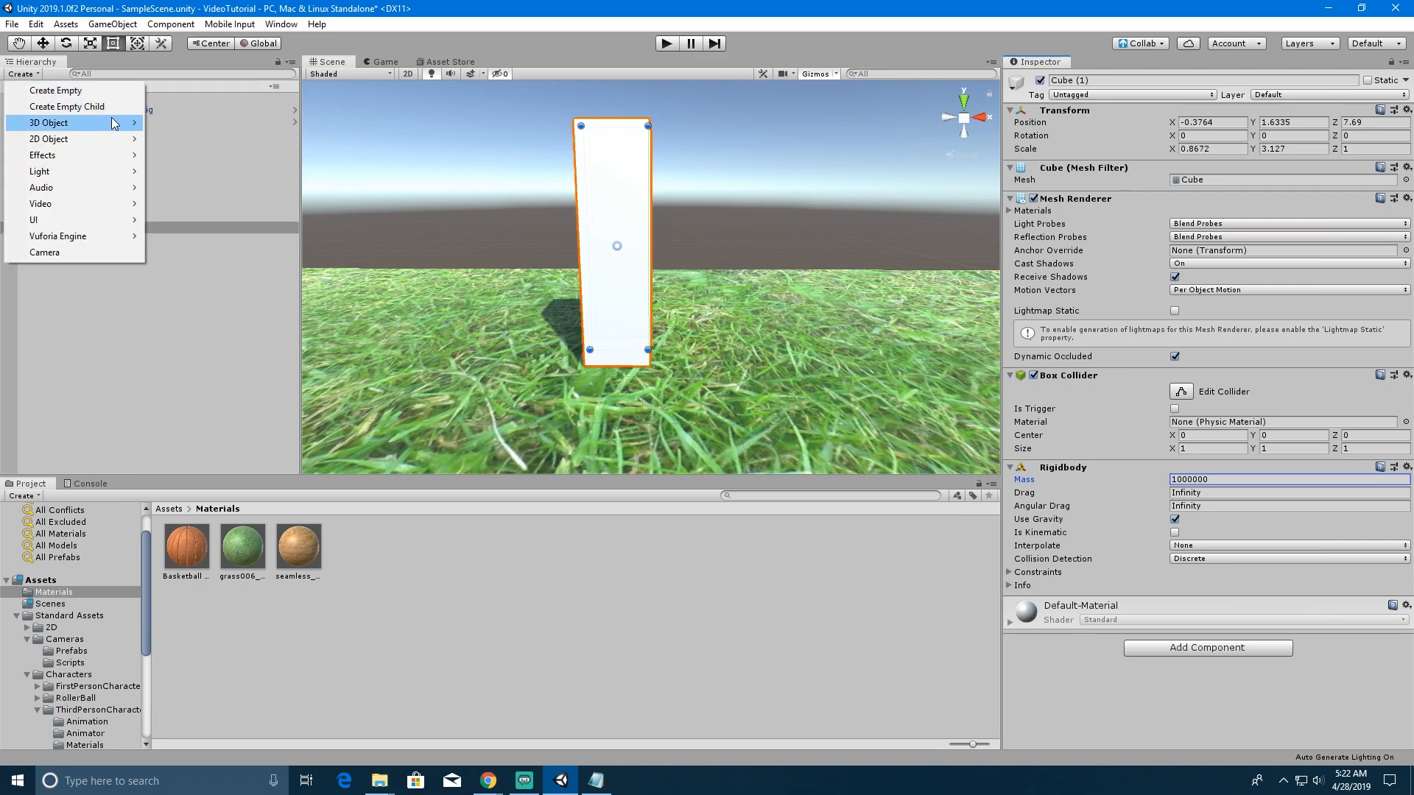
mouse_move(116, 124)
left_click(161, 122)
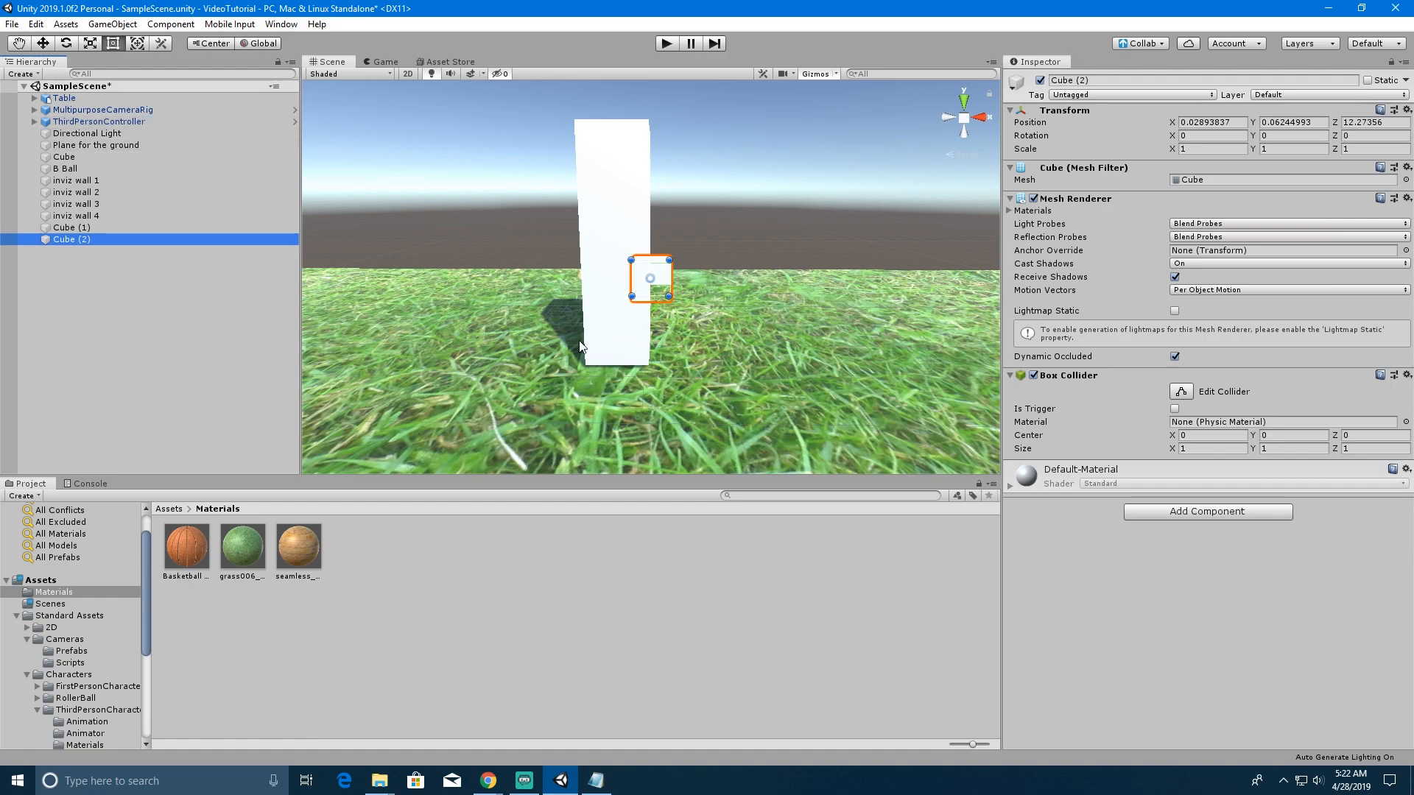
left_click(42, 46)
right_click_drag(868, 330, 612, 226)
left_click_drag(677, 225, 472, 266)
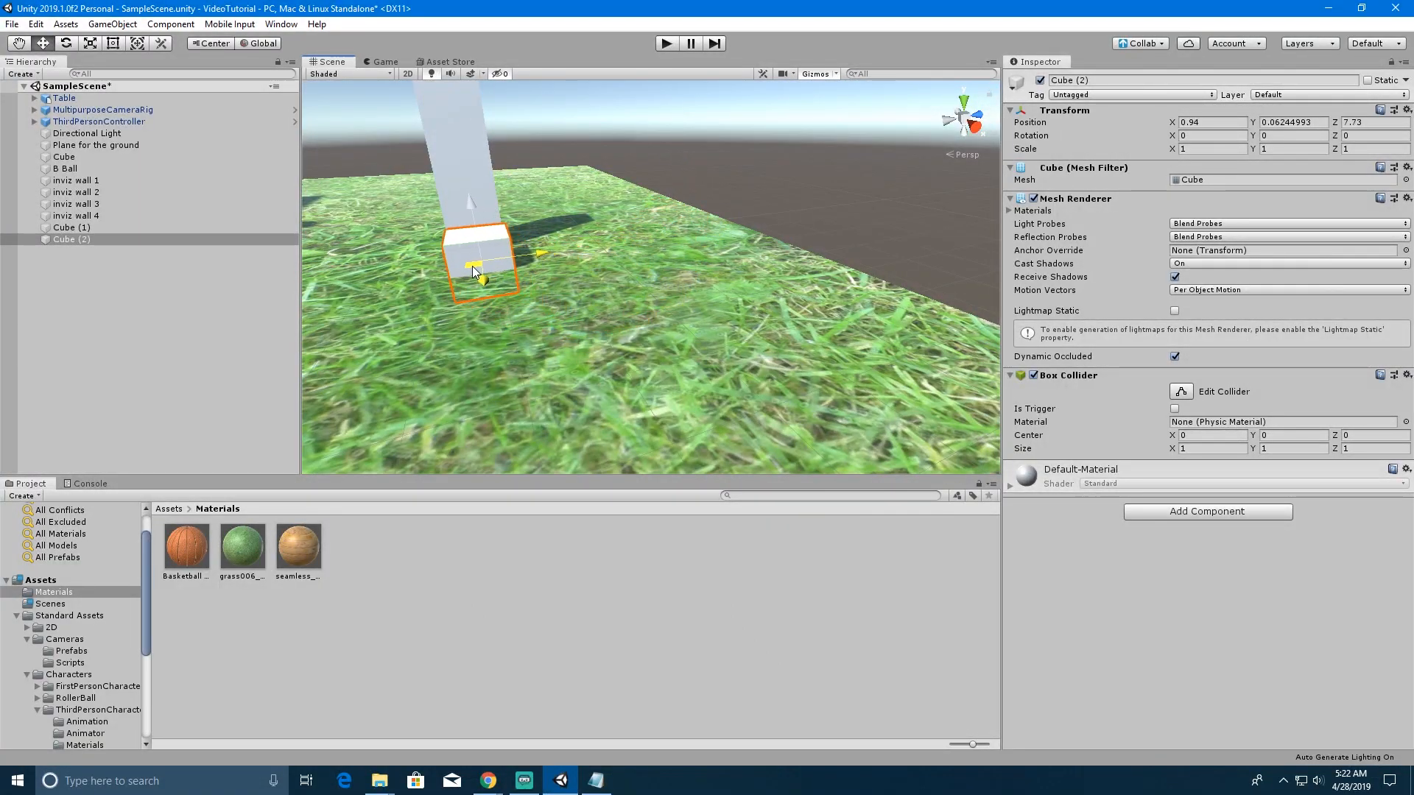
right_click_drag(601, 325, 699, 269)
left_click_drag(699, 268, 691, 169)
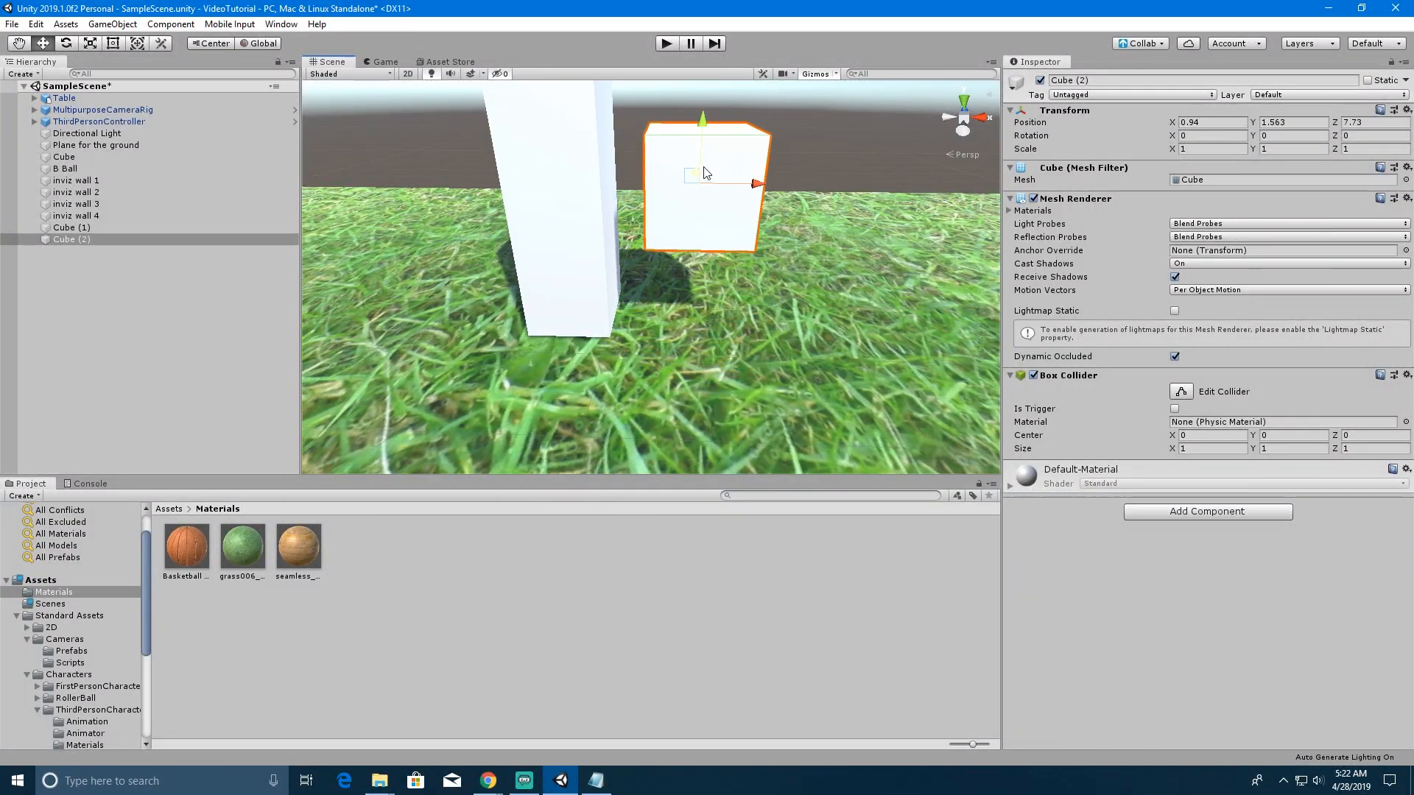
- Resize the new cube to about 1.27 high and 0.32 deep and line it up with the post at about Z 7.69
right_click_drag(850, 278, 477, 247)
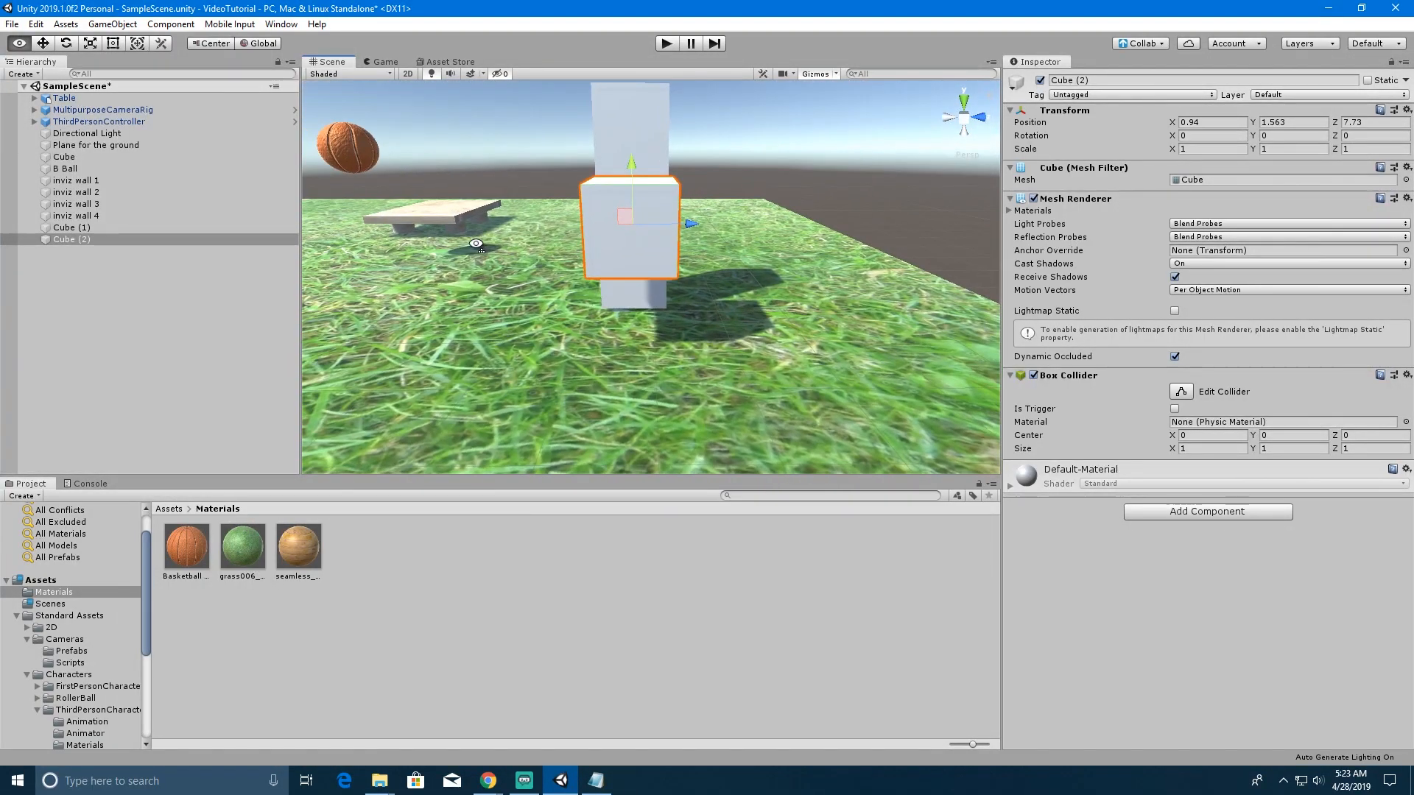
left_click(112, 43)
left_click_drag(586, 192, 516, 184)
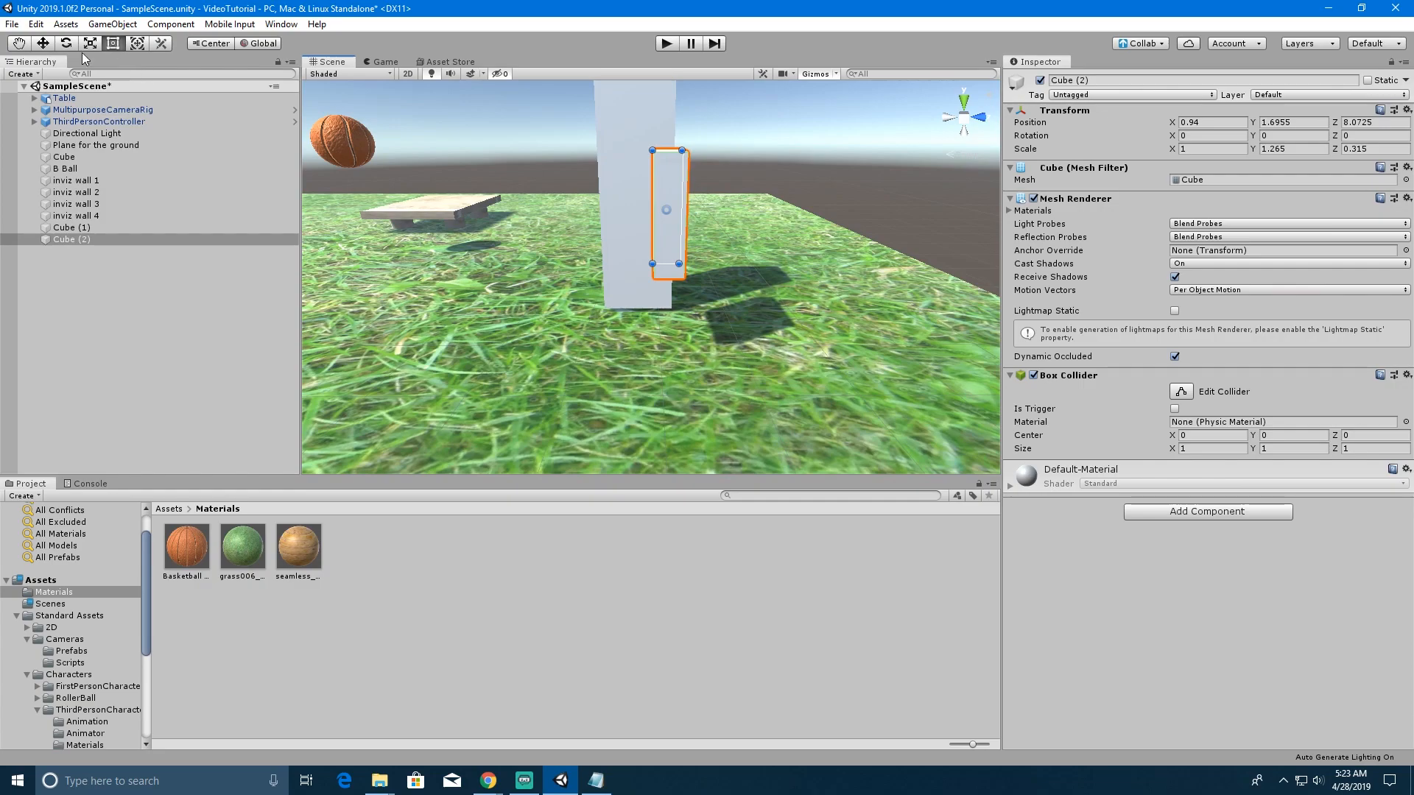
left_click(43, 46)
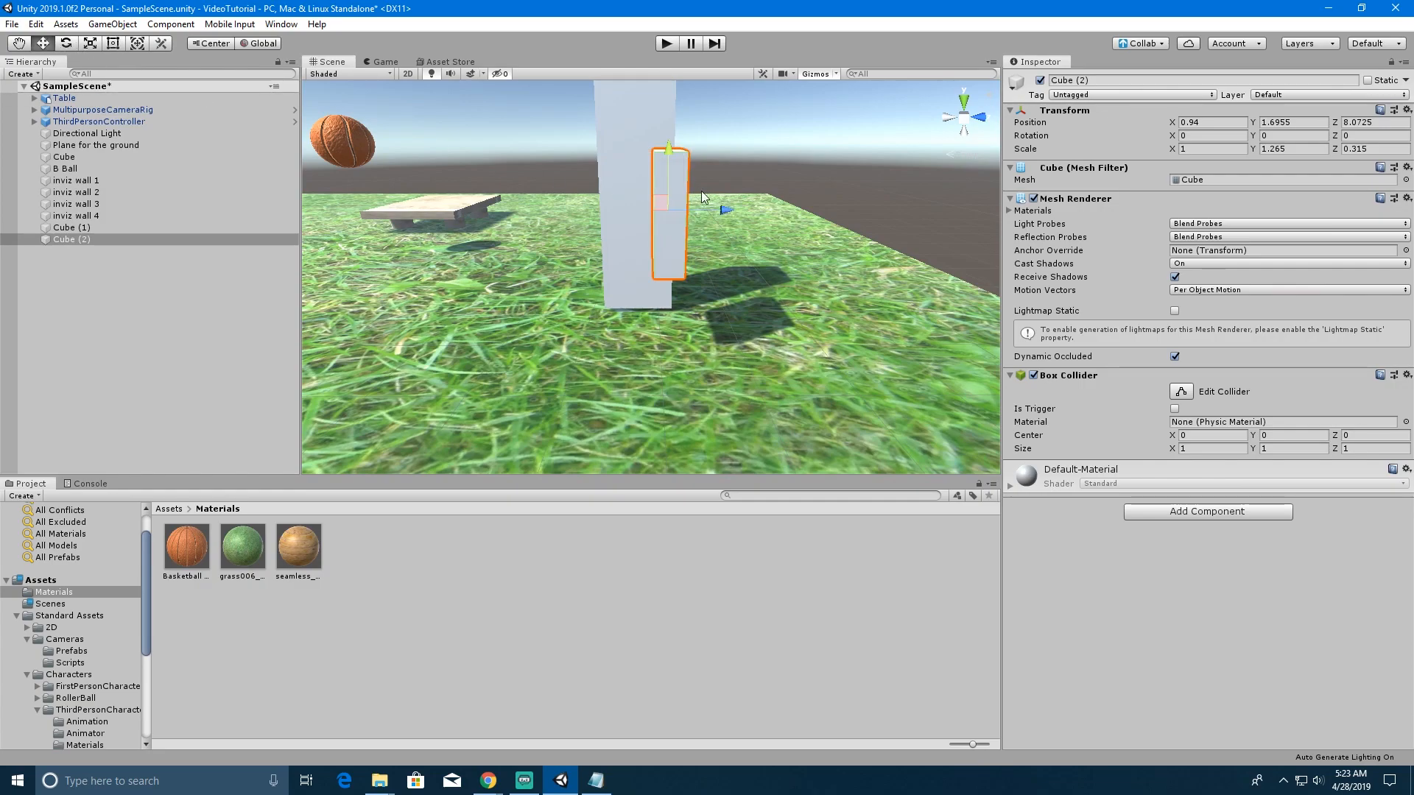
left_click_drag(661, 205, 516, 118)
- Extend the thin cube toward the post's edge, making it about 1.22 wide and 1.44 high
left_click(112, 43)
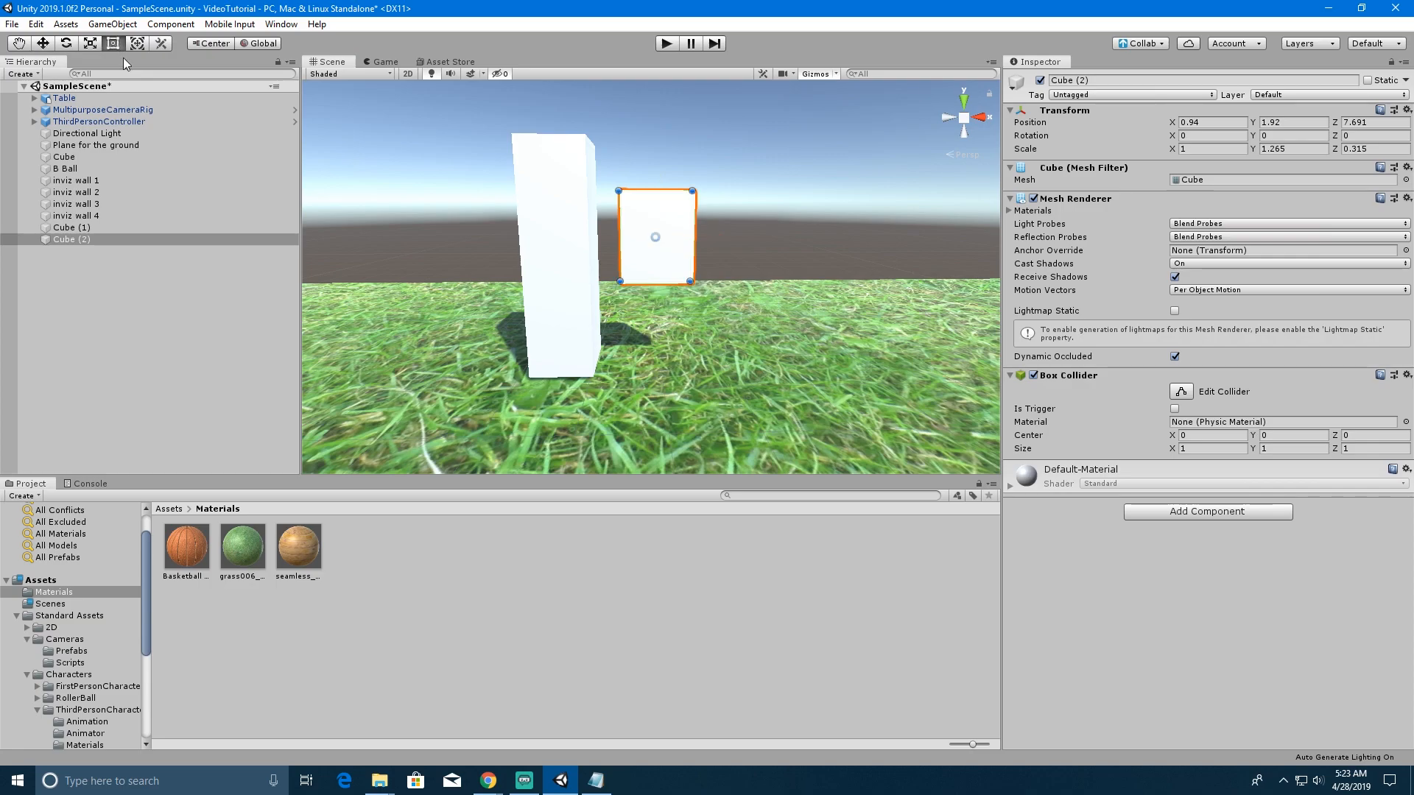
left_click_drag(620, 283, 603, 324)
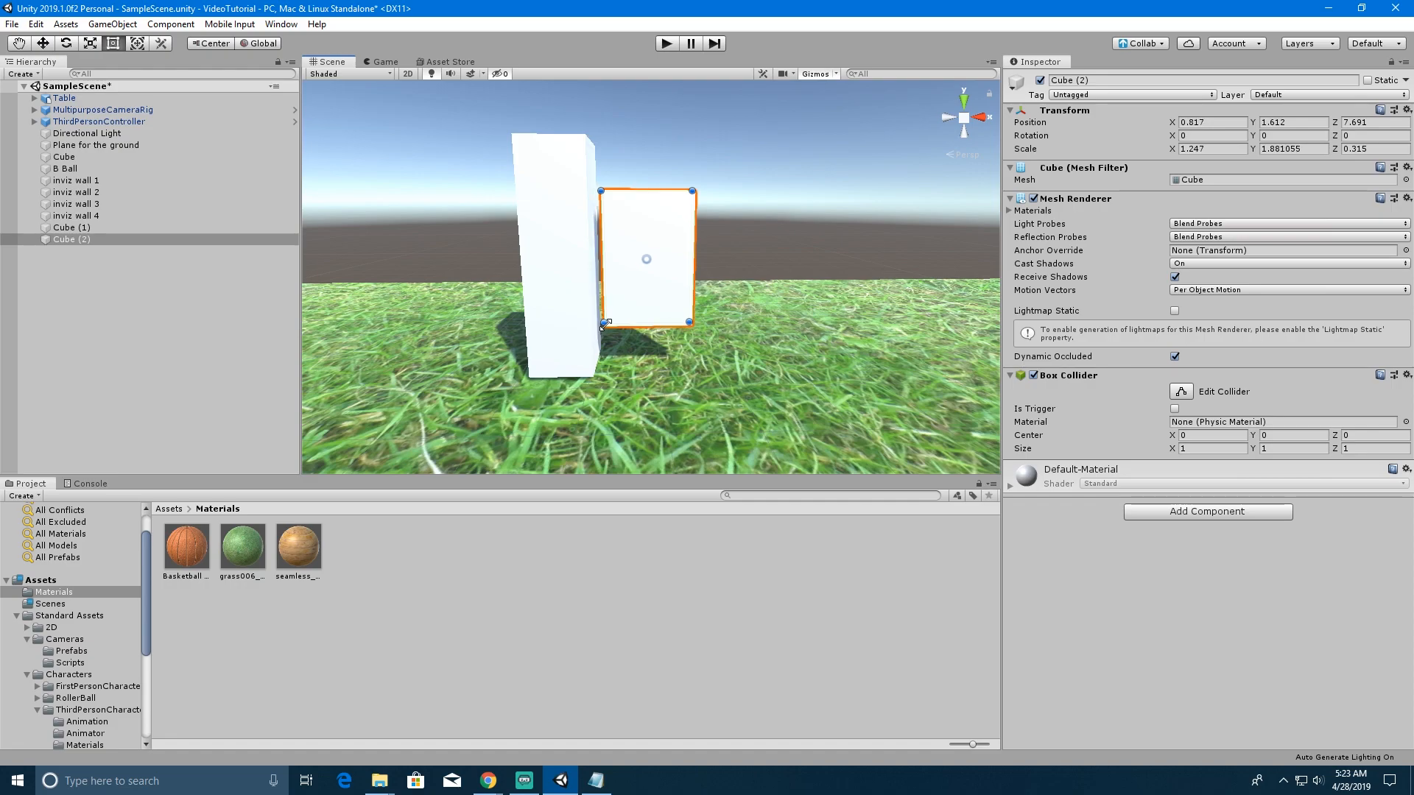
left_click_drag(692, 190, 690, 220)
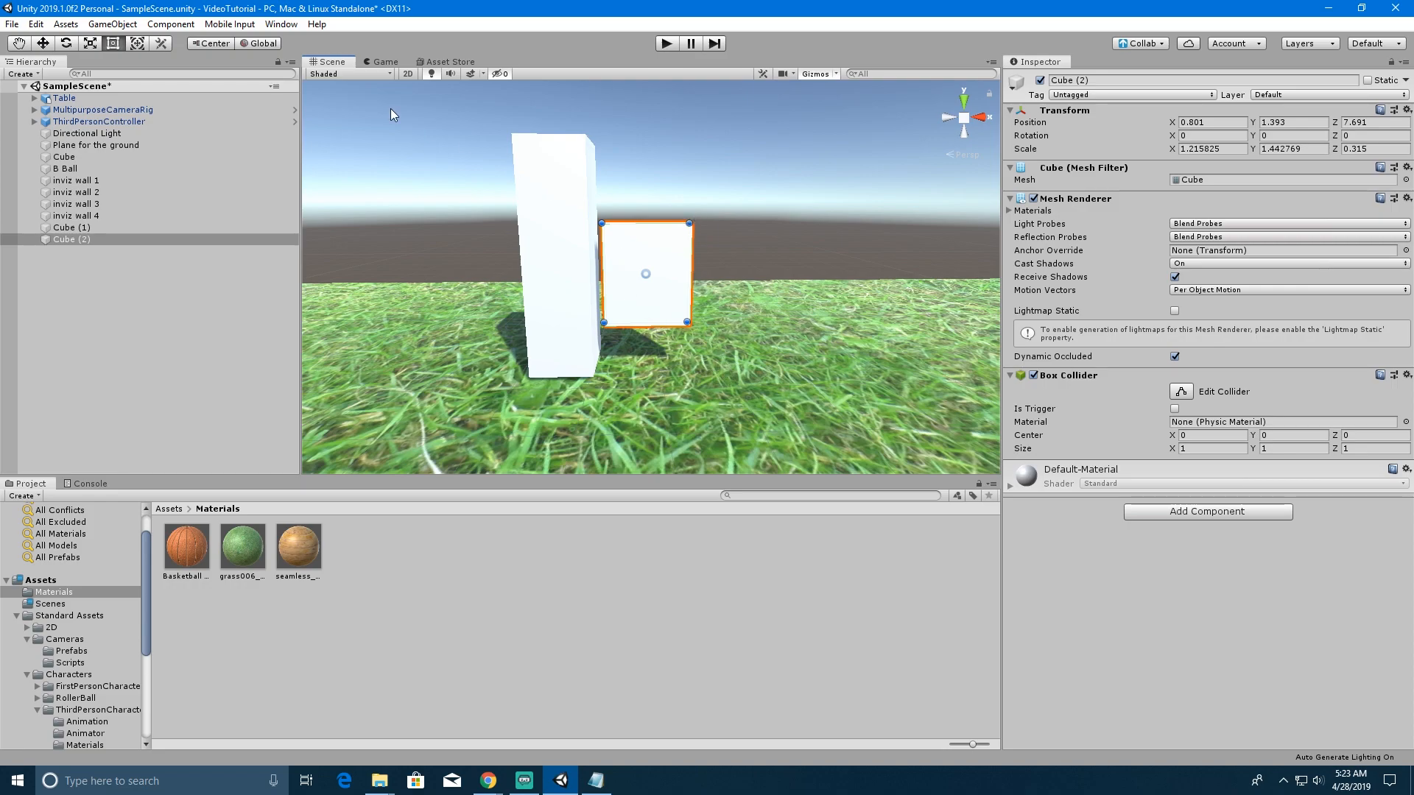
left_click(20, 44)
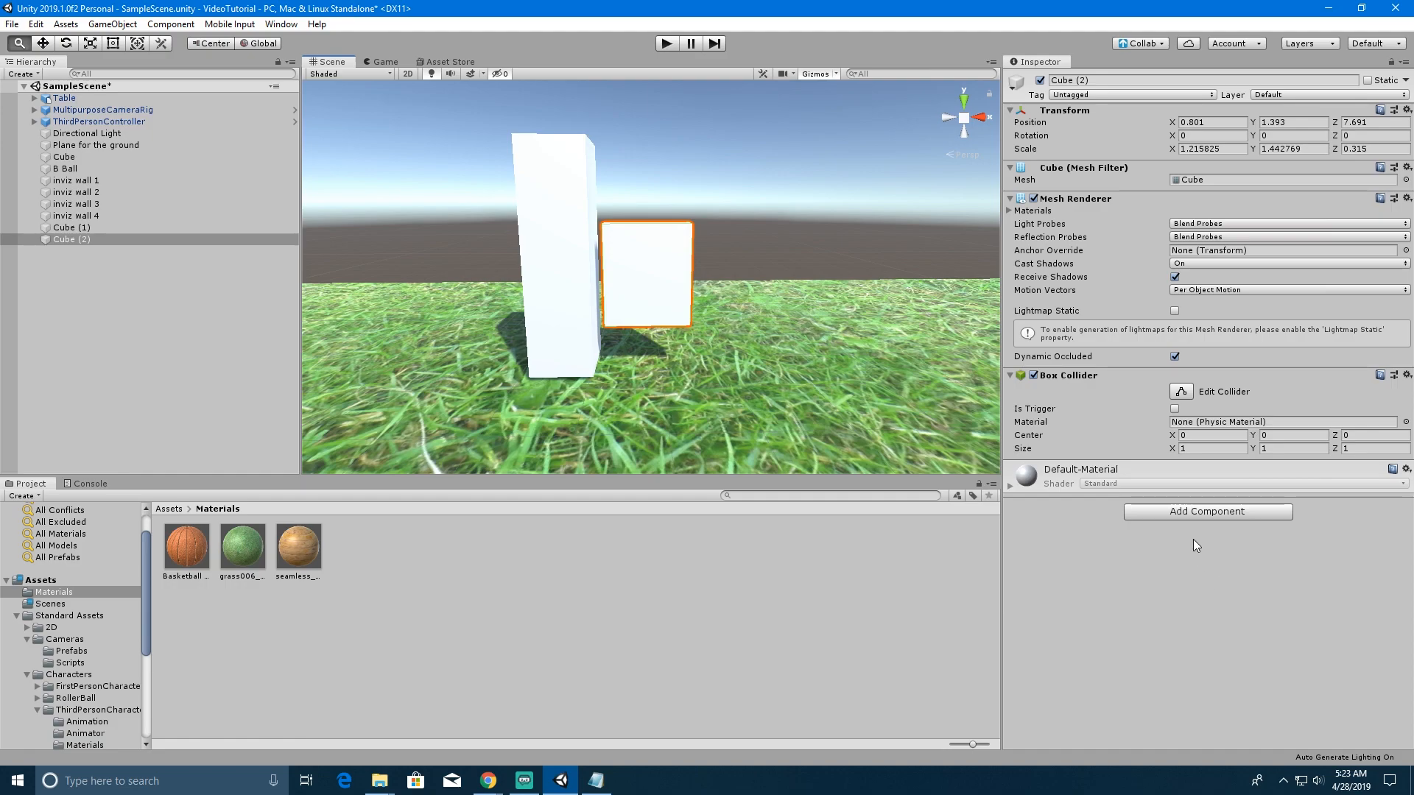
- Add a Hinge Joint physics component to the thin panel beside the post
left_click(1178, 514)
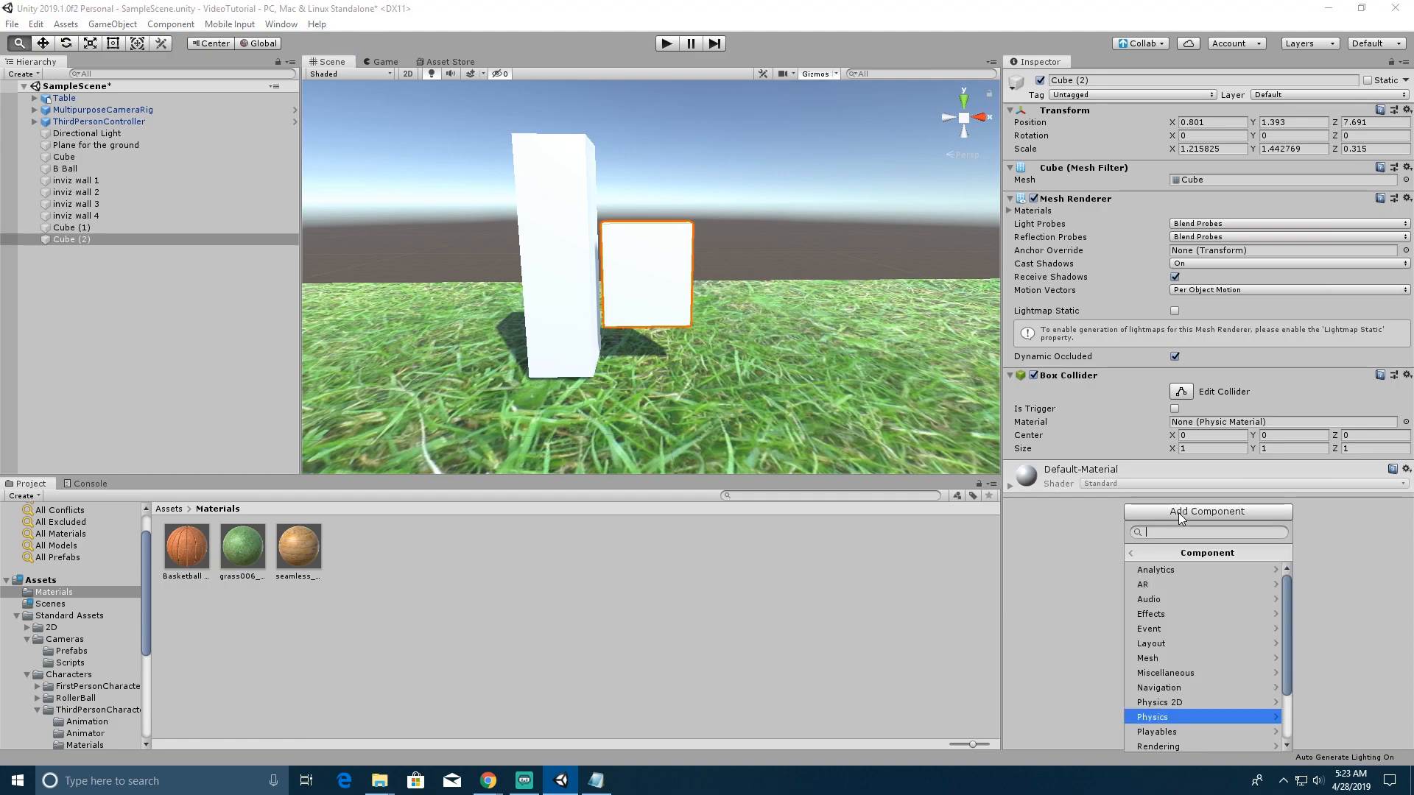
left_click(1199, 716)
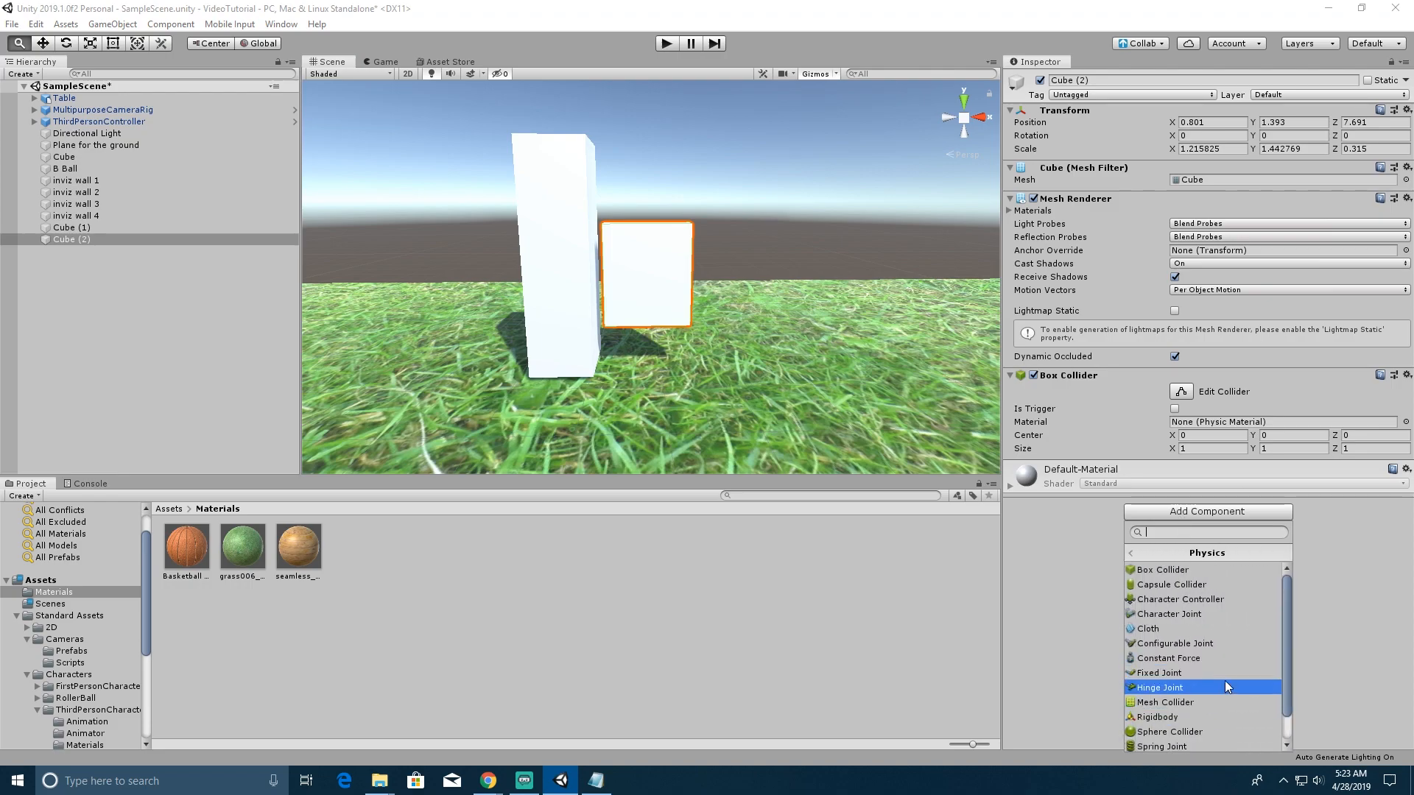
left_click(1170, 690)
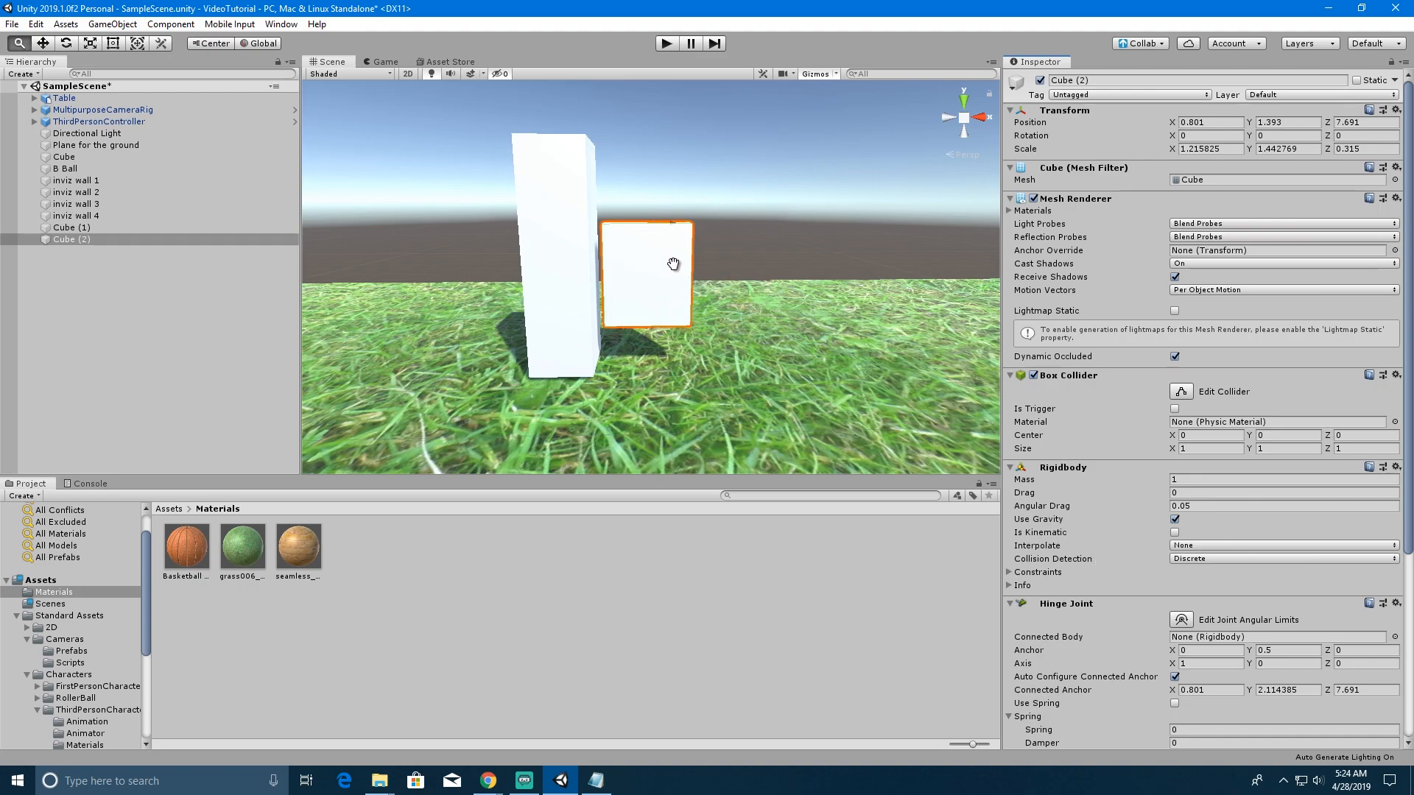
- Inspect the panel's hinge axis, playtest the scene by running the character into the panel, and stop the game
scroll(1125, 652, "down", 3)
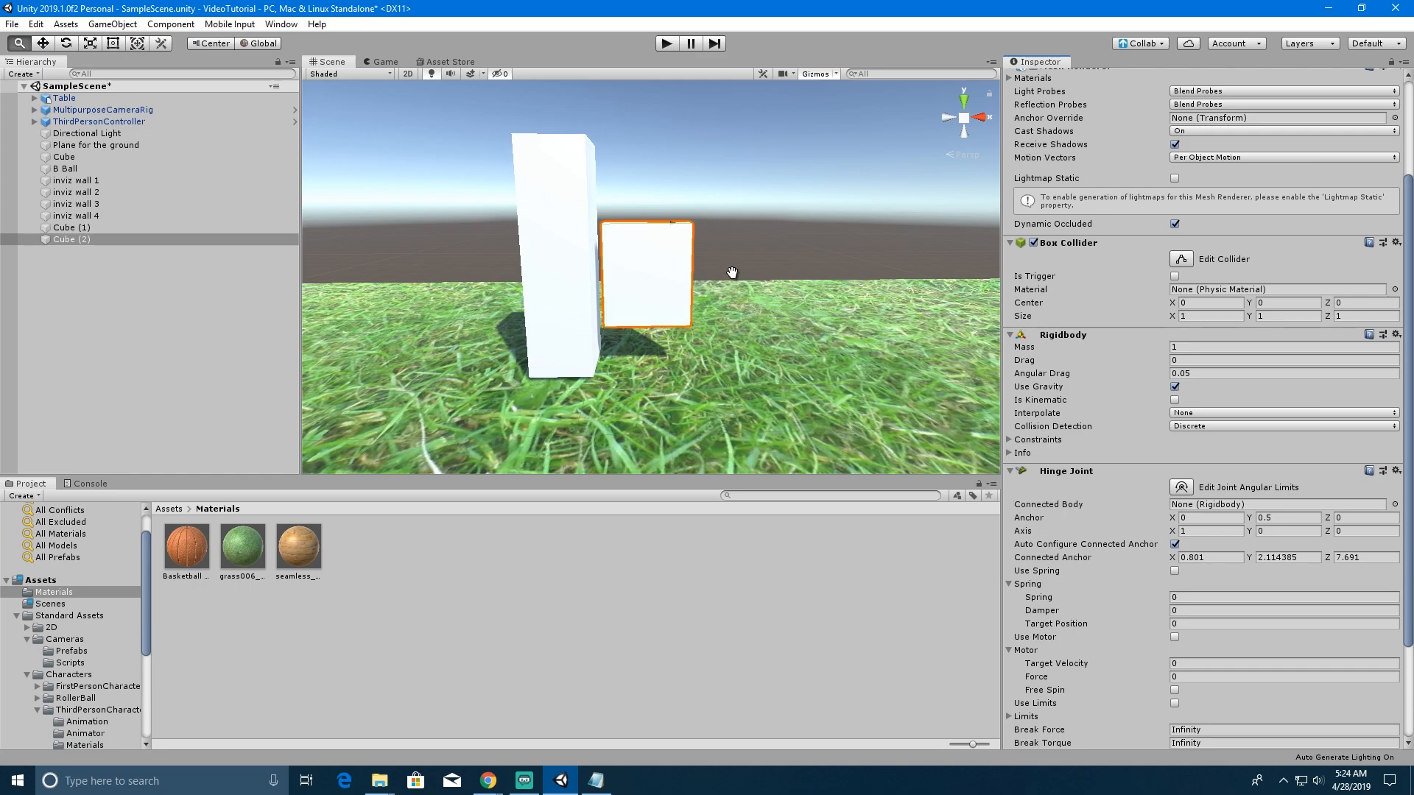
left_click_drag(778, 314, 764, 439, "alt")
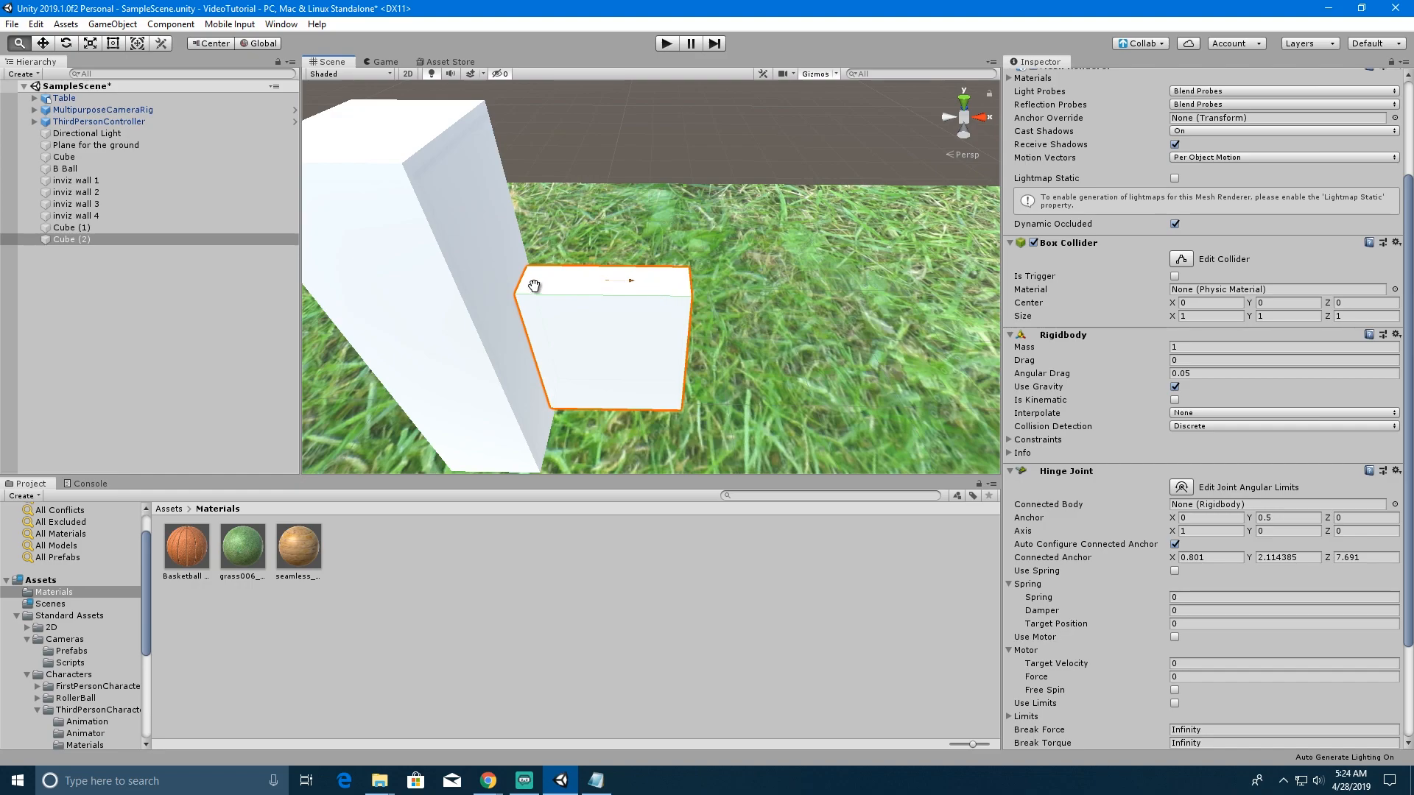
left_click_drag(719, 319, 856, 269, "alt")
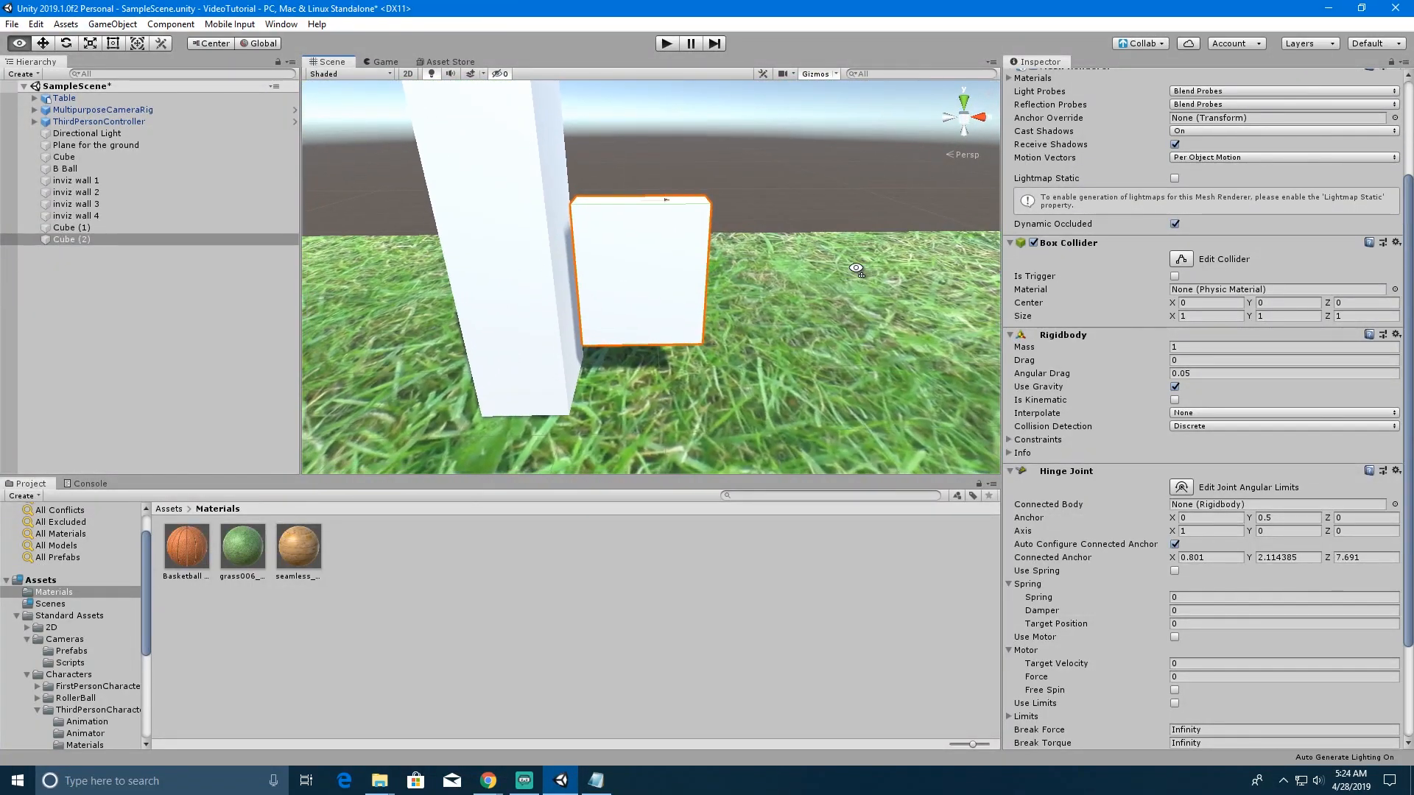
left_click(666, 43)
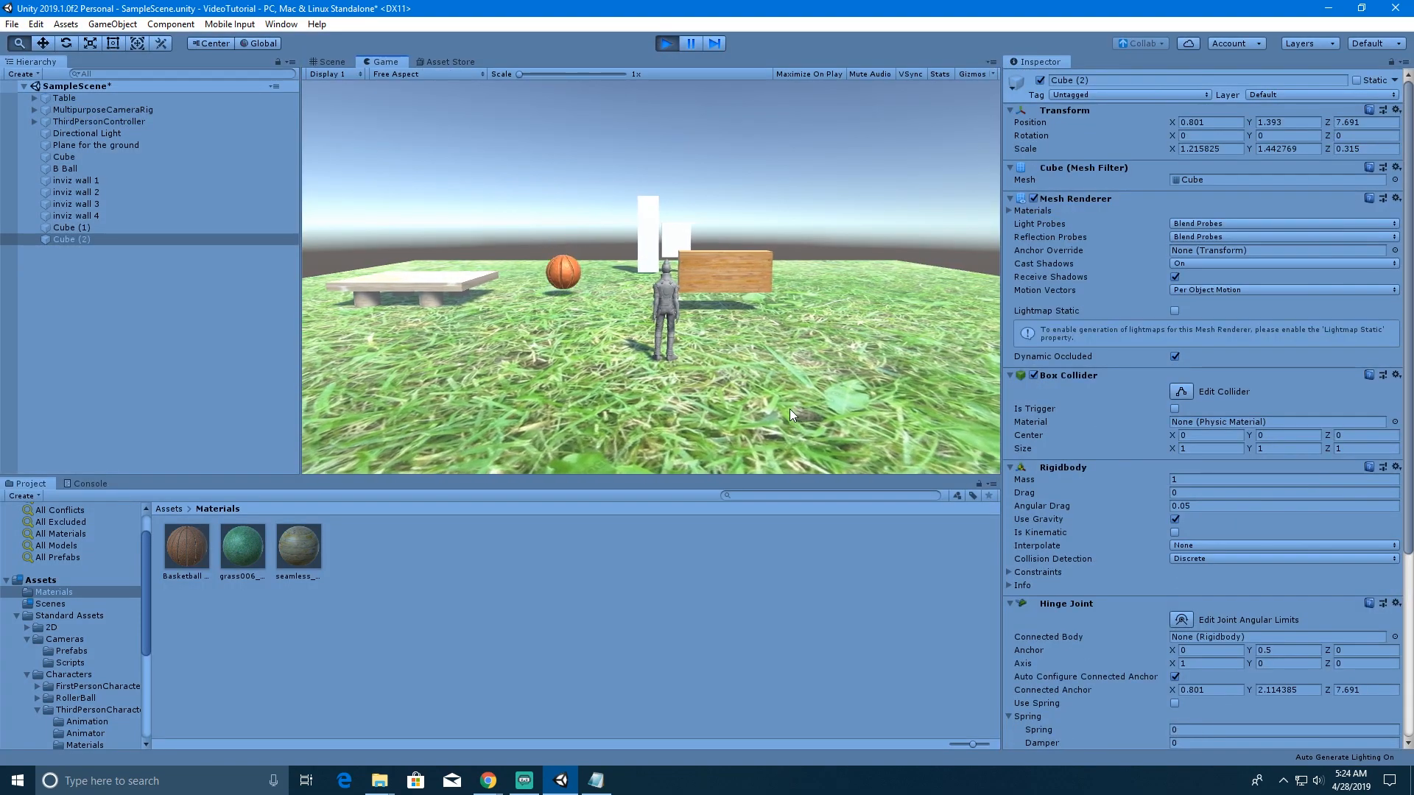
key("w")
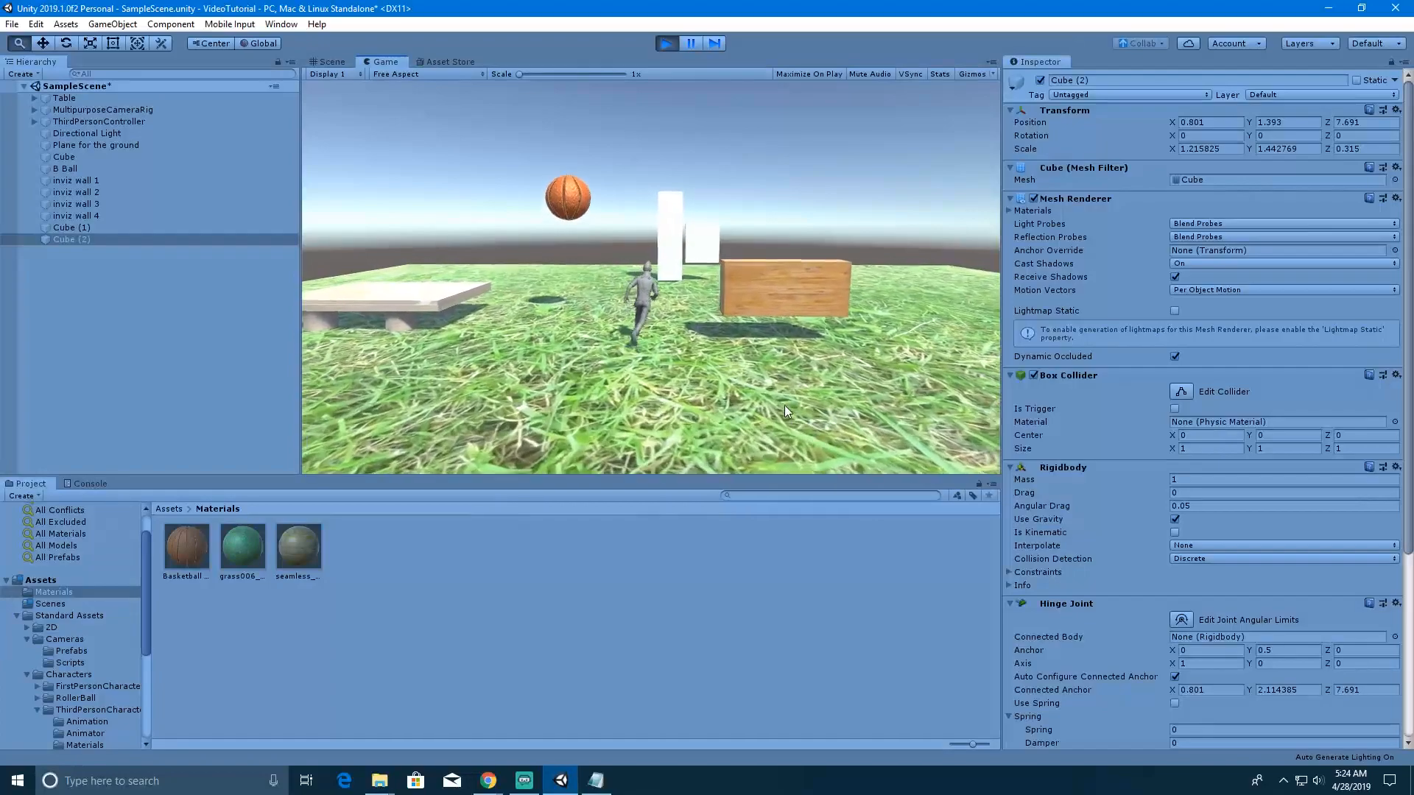
key("w")
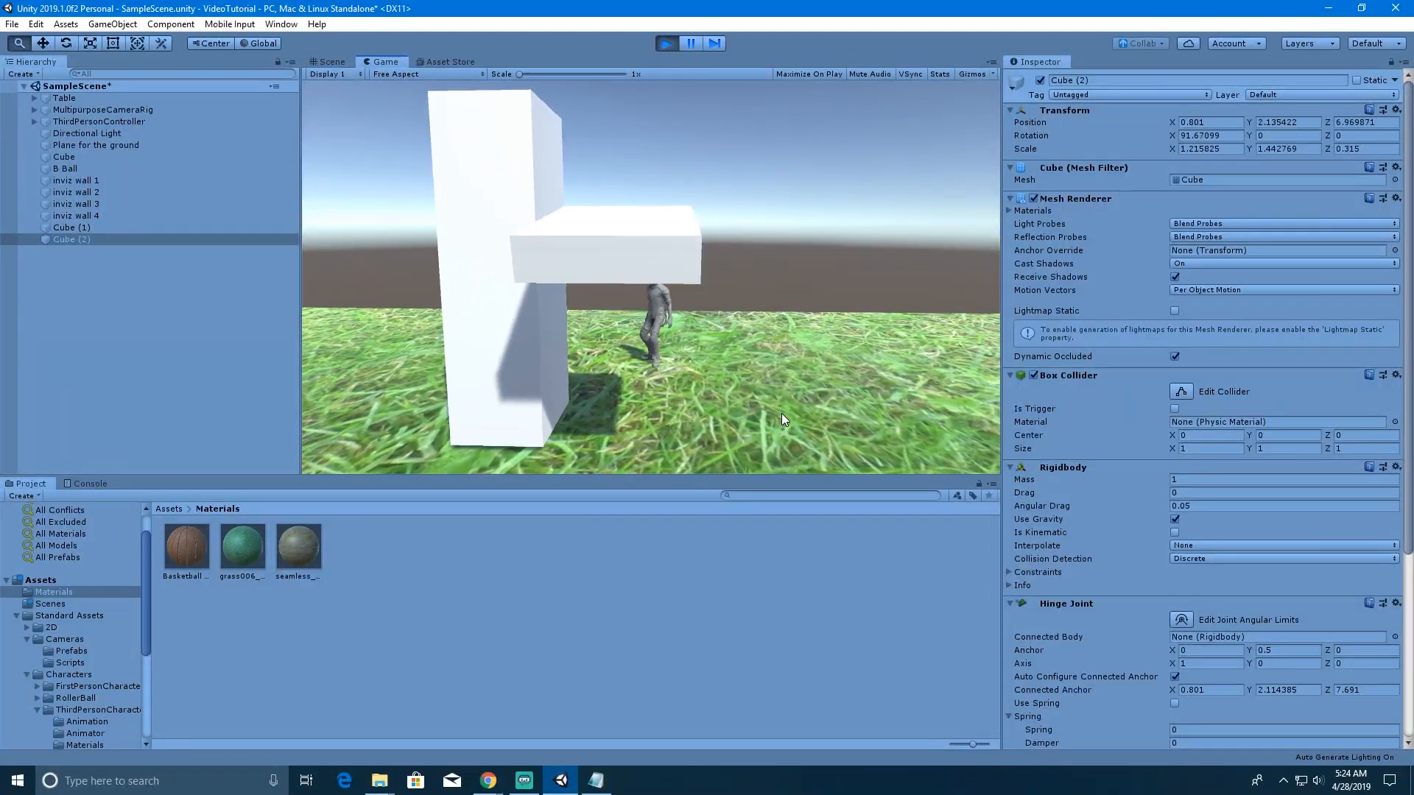
key("s")
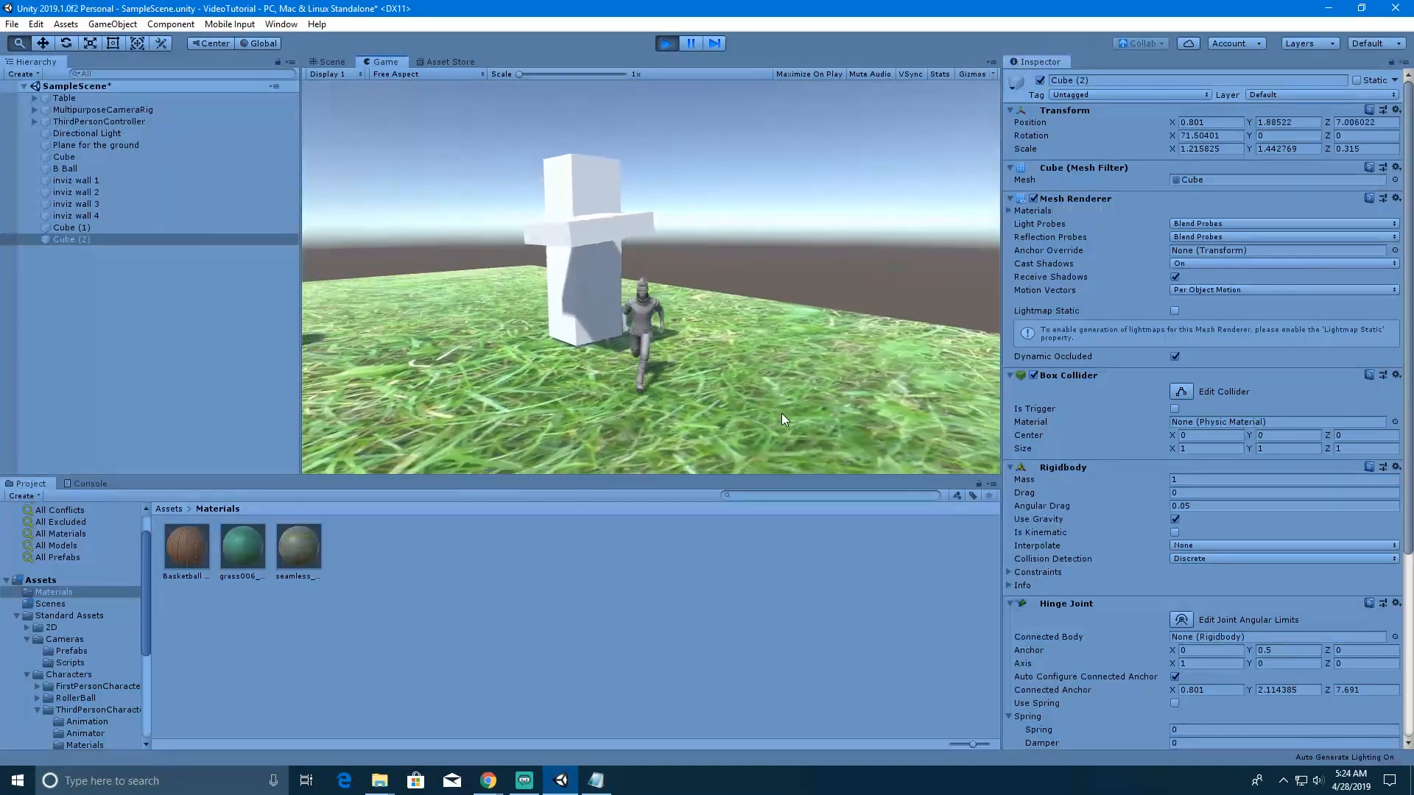
left_click(666, 44)
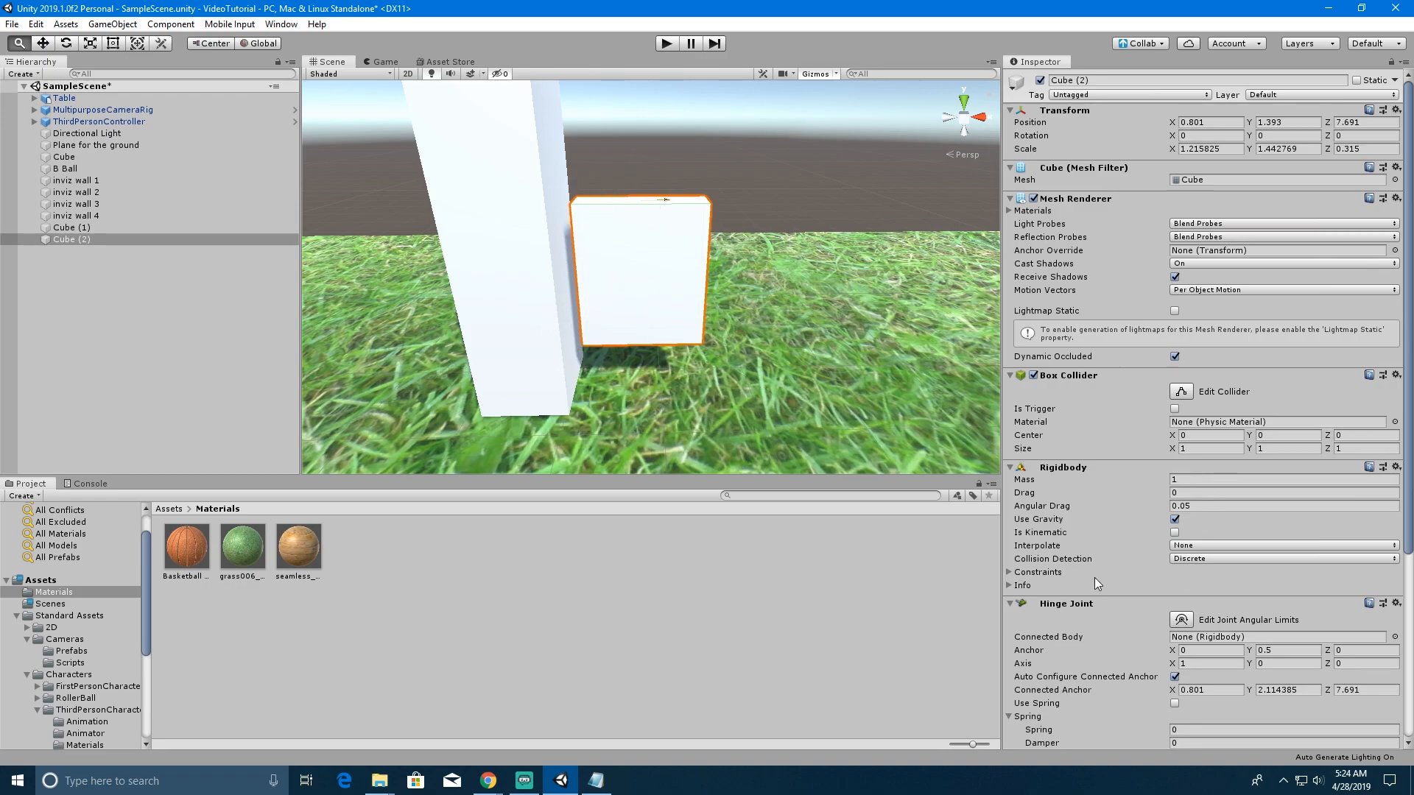
- Set the Hinge Joint's axis to 0, 1, 0 and its anchor to -0.55, 0, 0 so the panel turns on the post side
scroll(1098, 647, "down", 3)
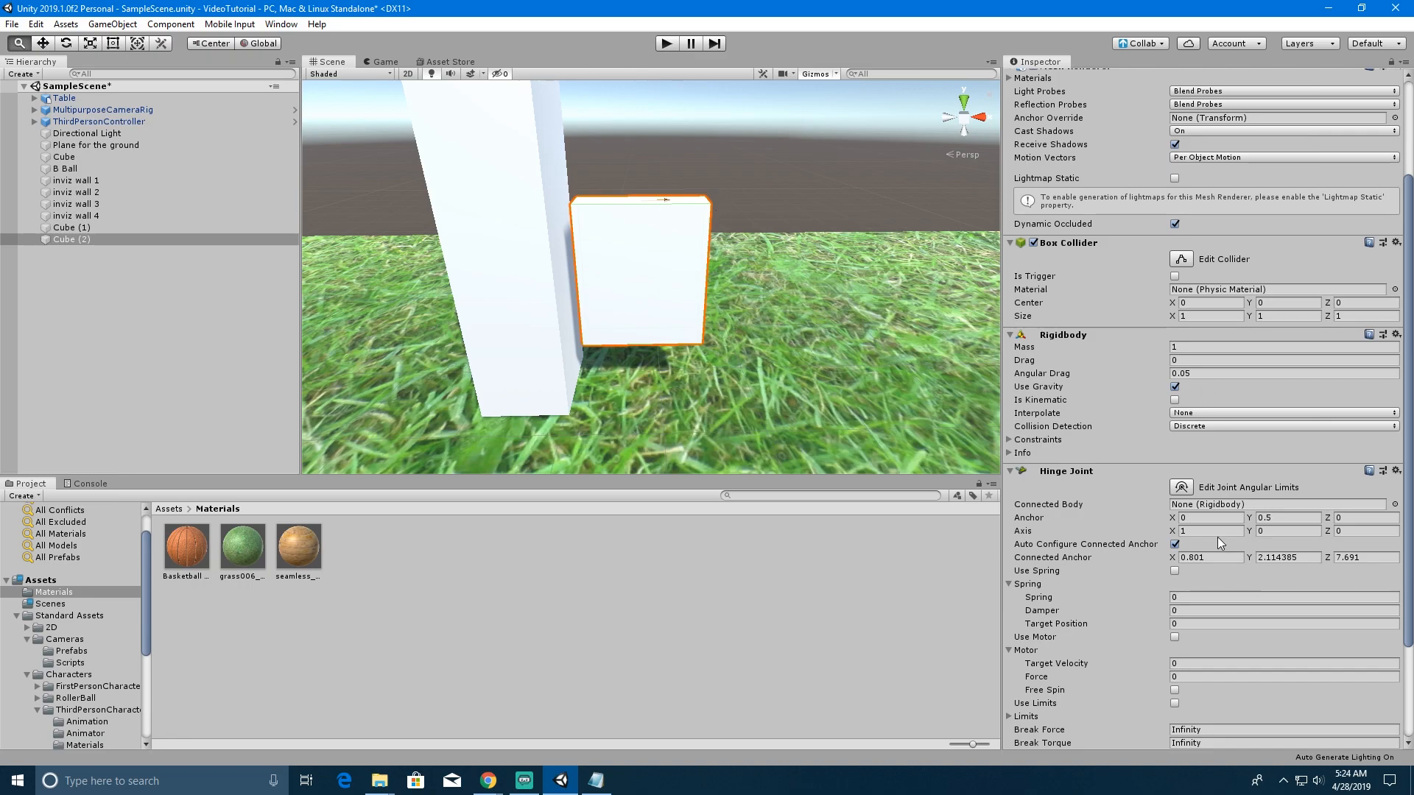
left_click(1187, 530)
left_click(1267, 530)
type("1")
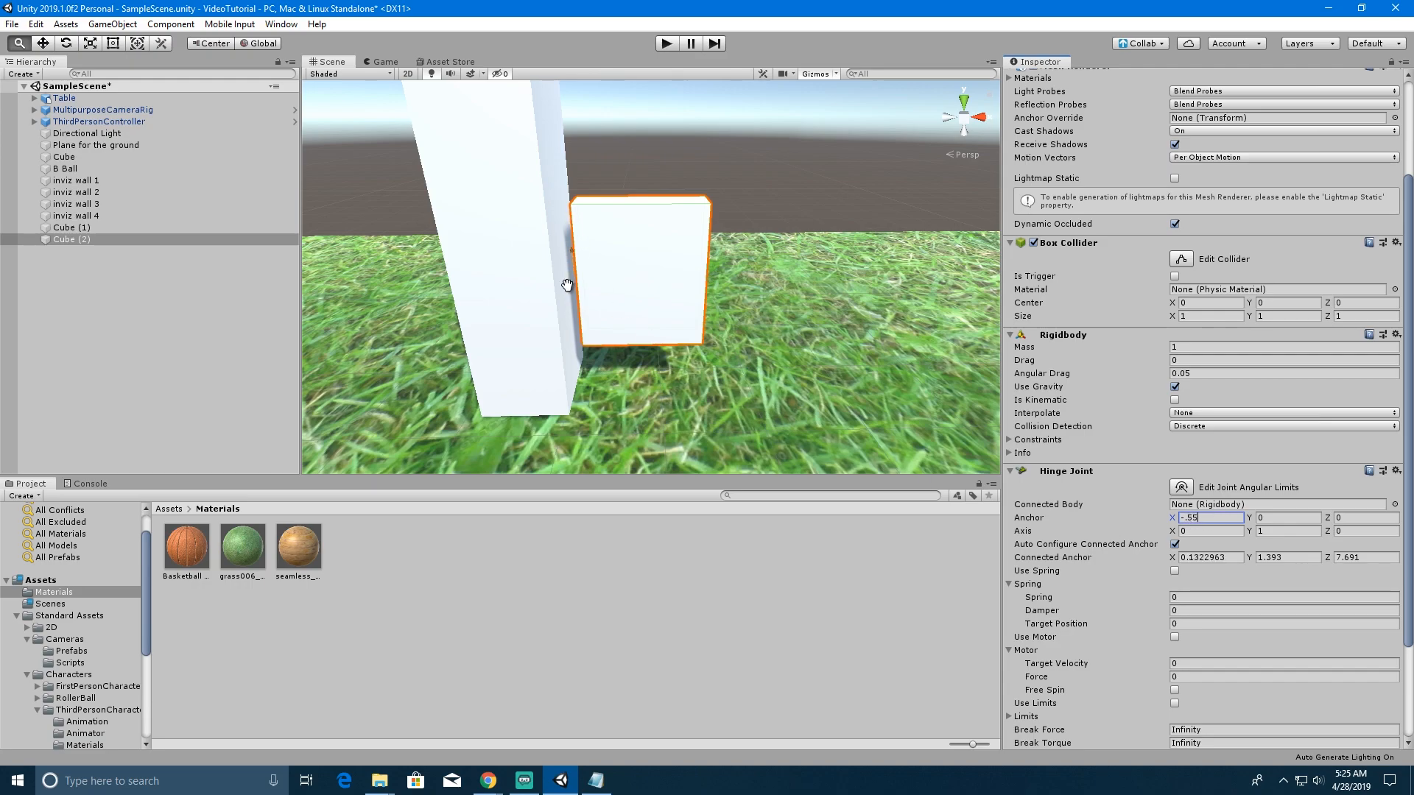
left_click_drag(836, 462, 840, 447, "alt")
right_click_drag(840, 446, 853, 450)
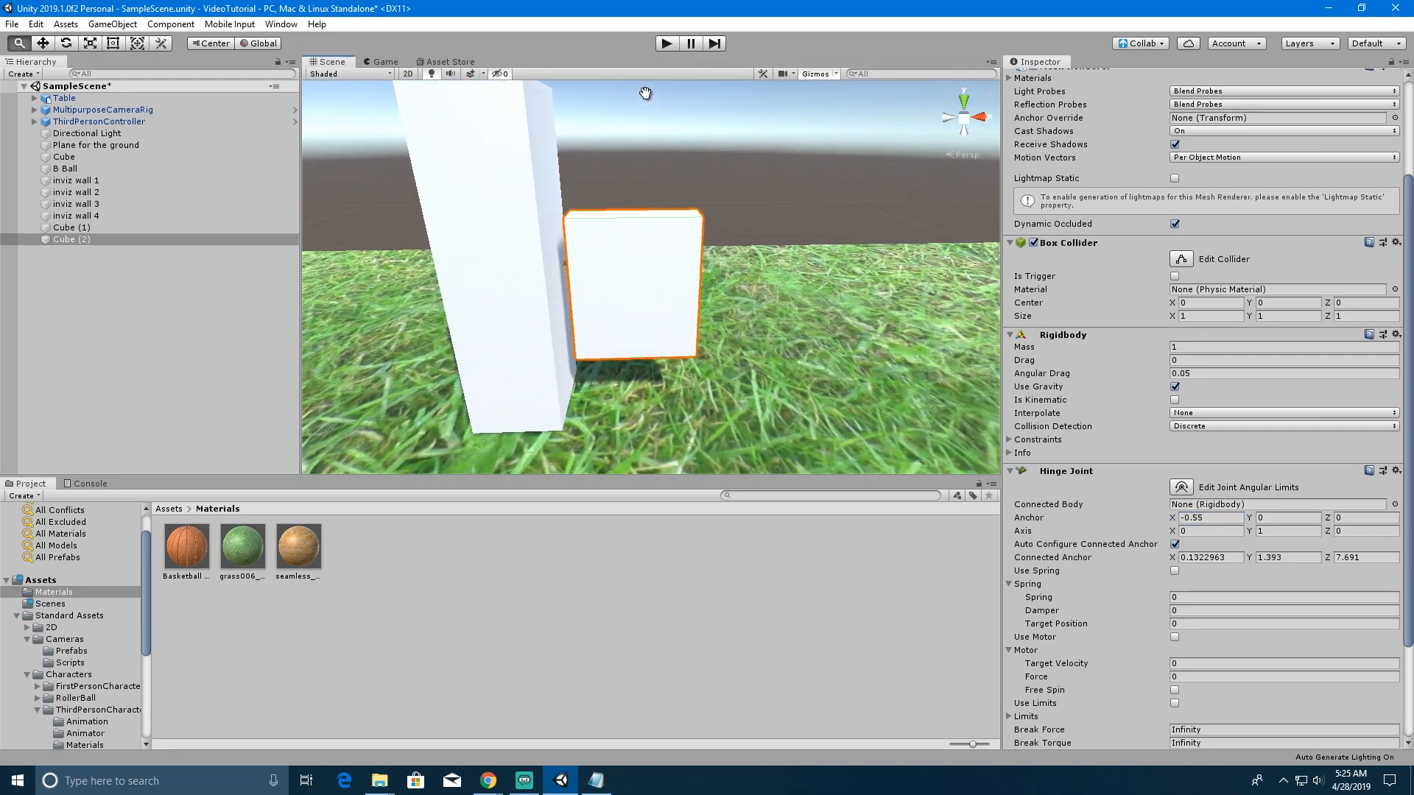
- Playtest the scene by running the character into the hinged panel from both sides to examine how it swings
left_click(665, 43)
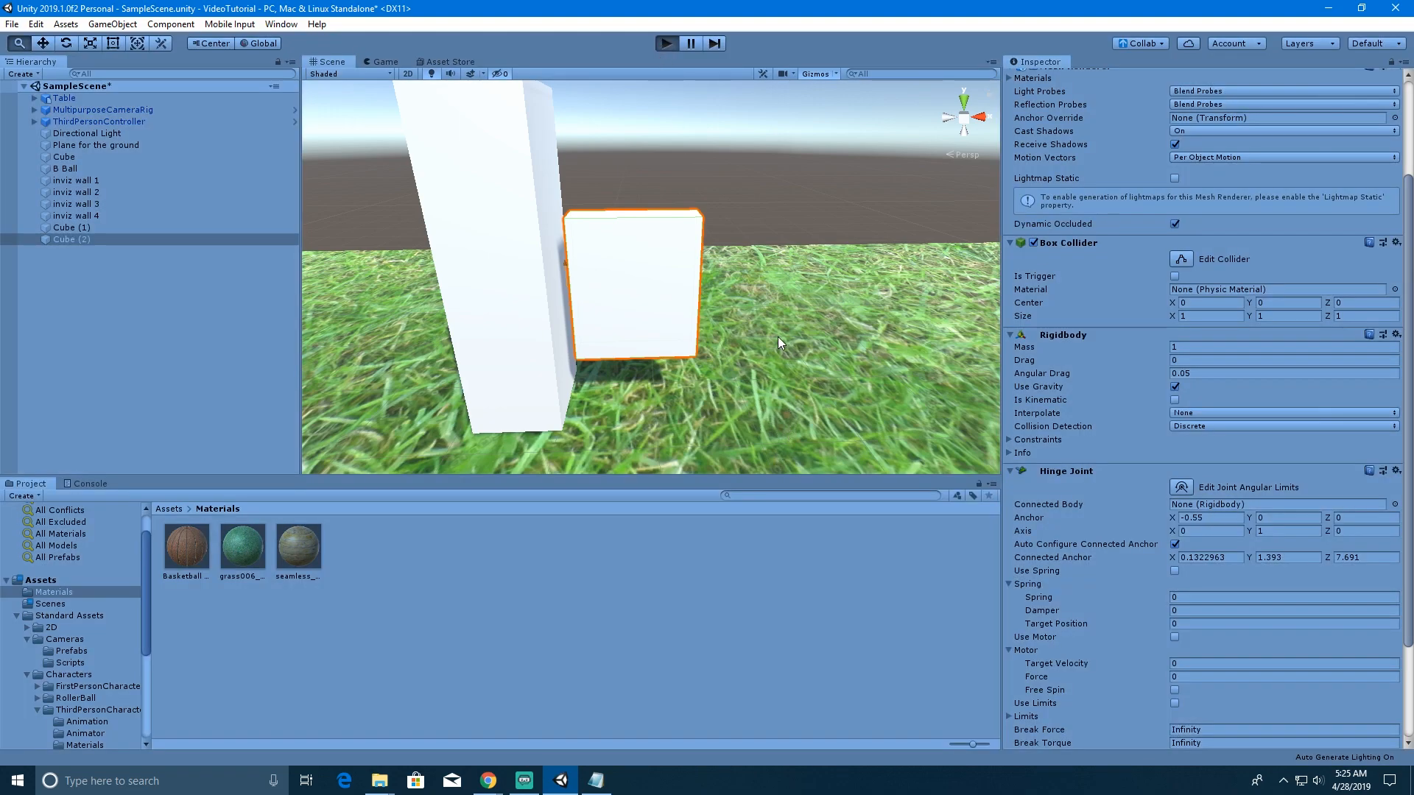
key("w")
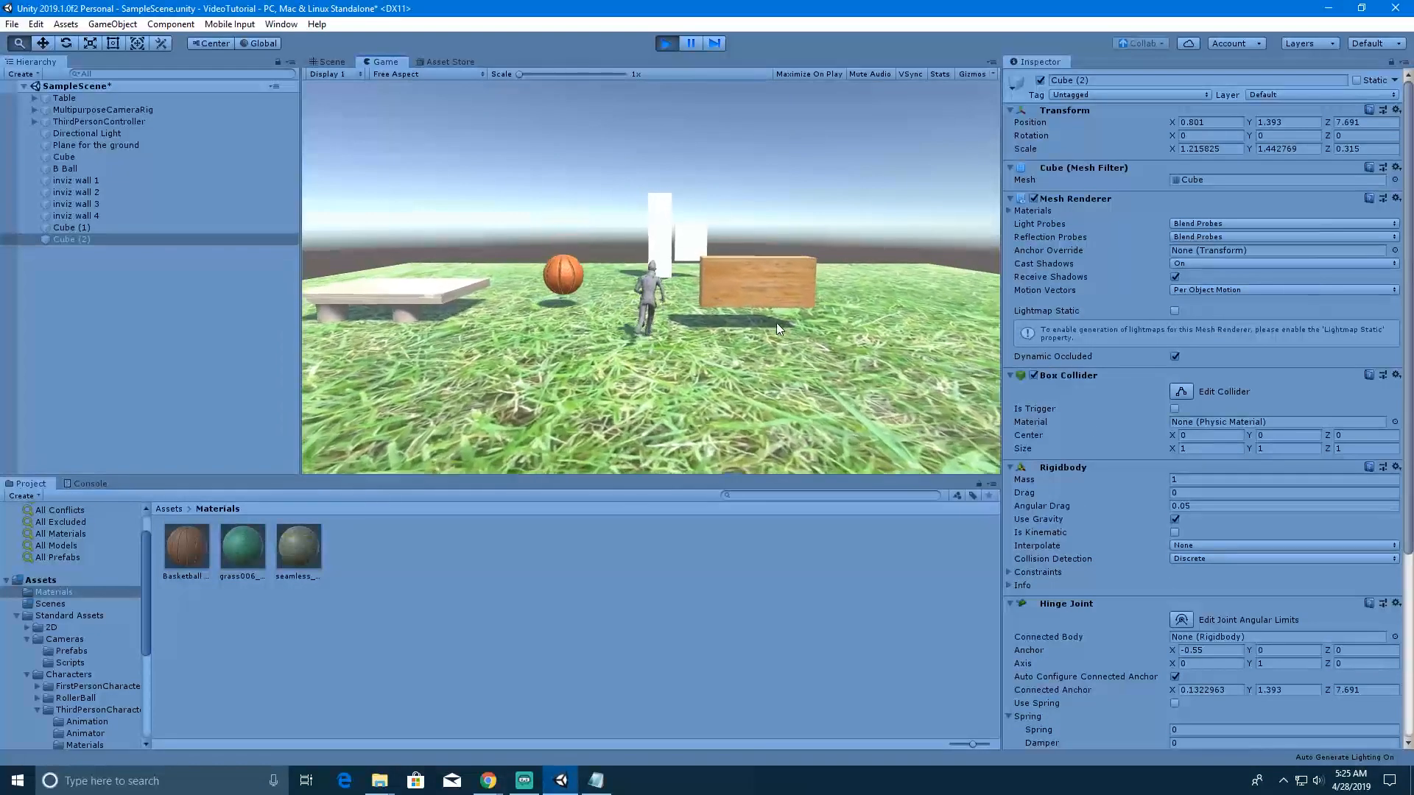
key("w")
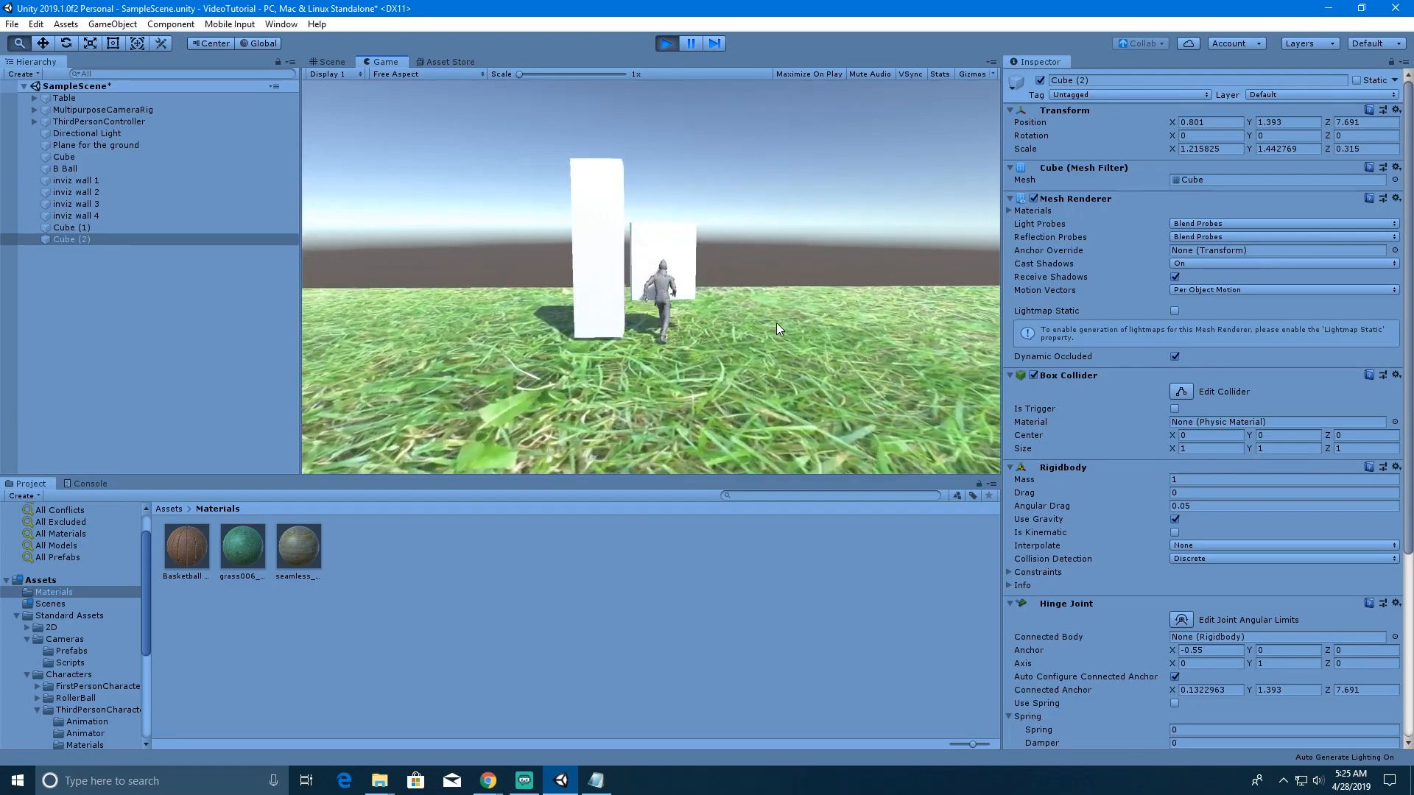
key("d")
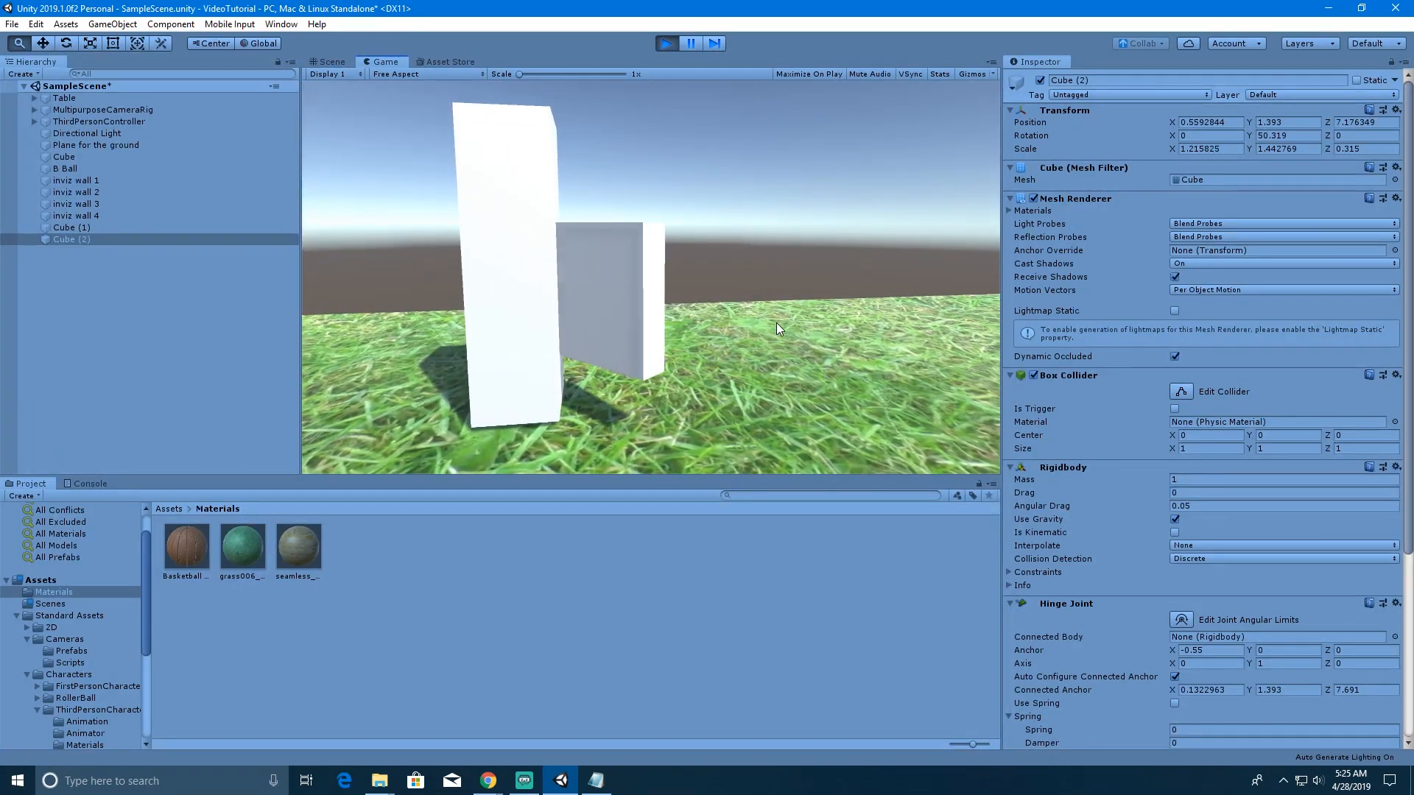
key("d")
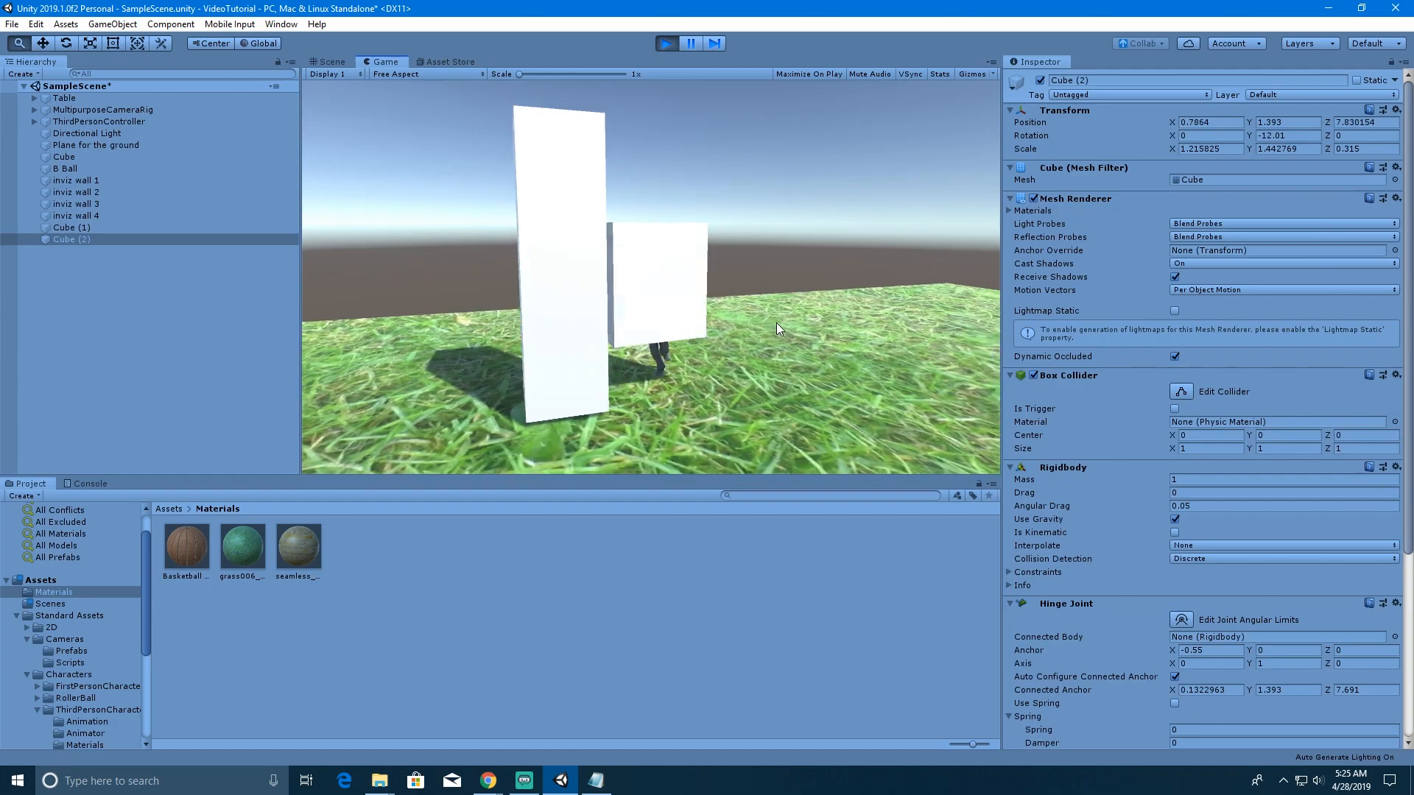
key("d")
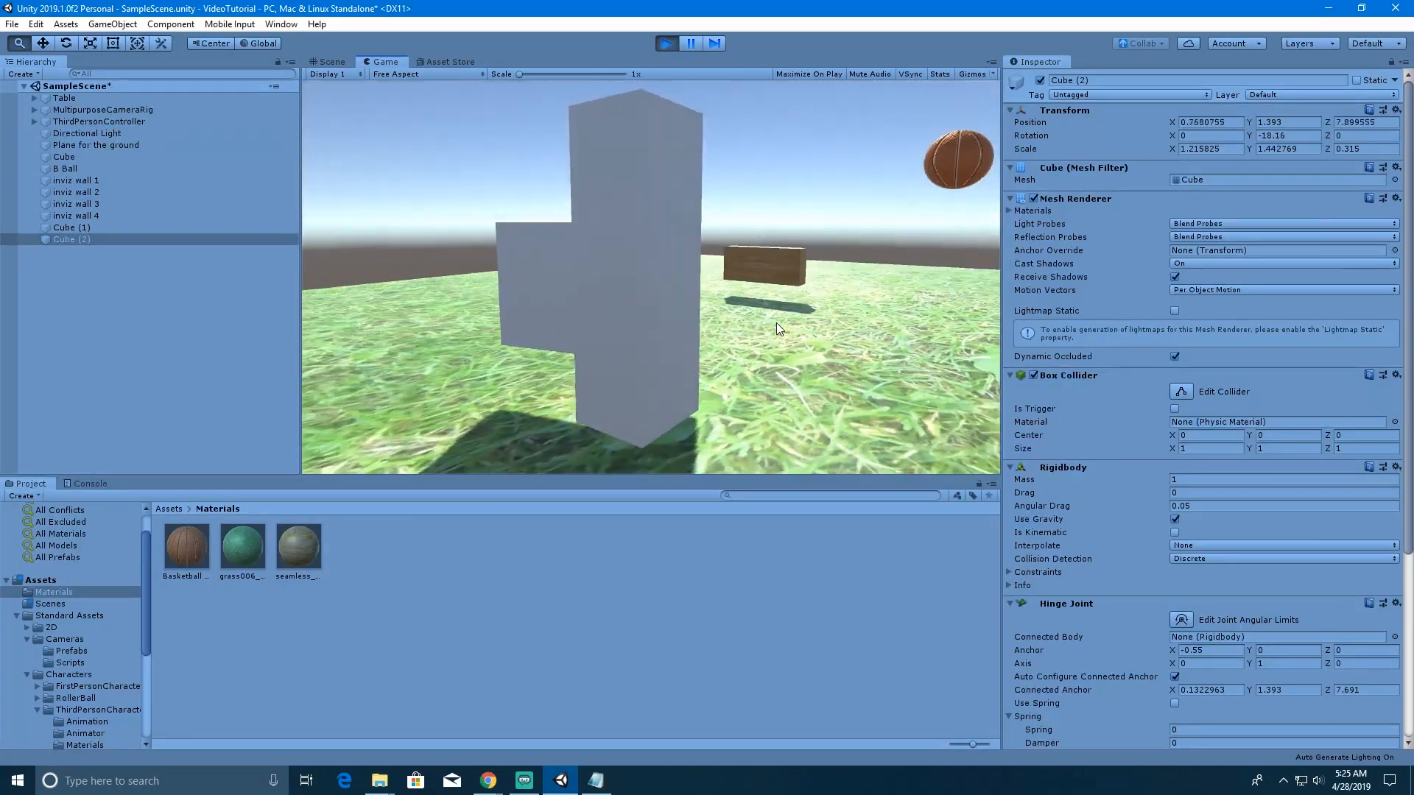
key("d")
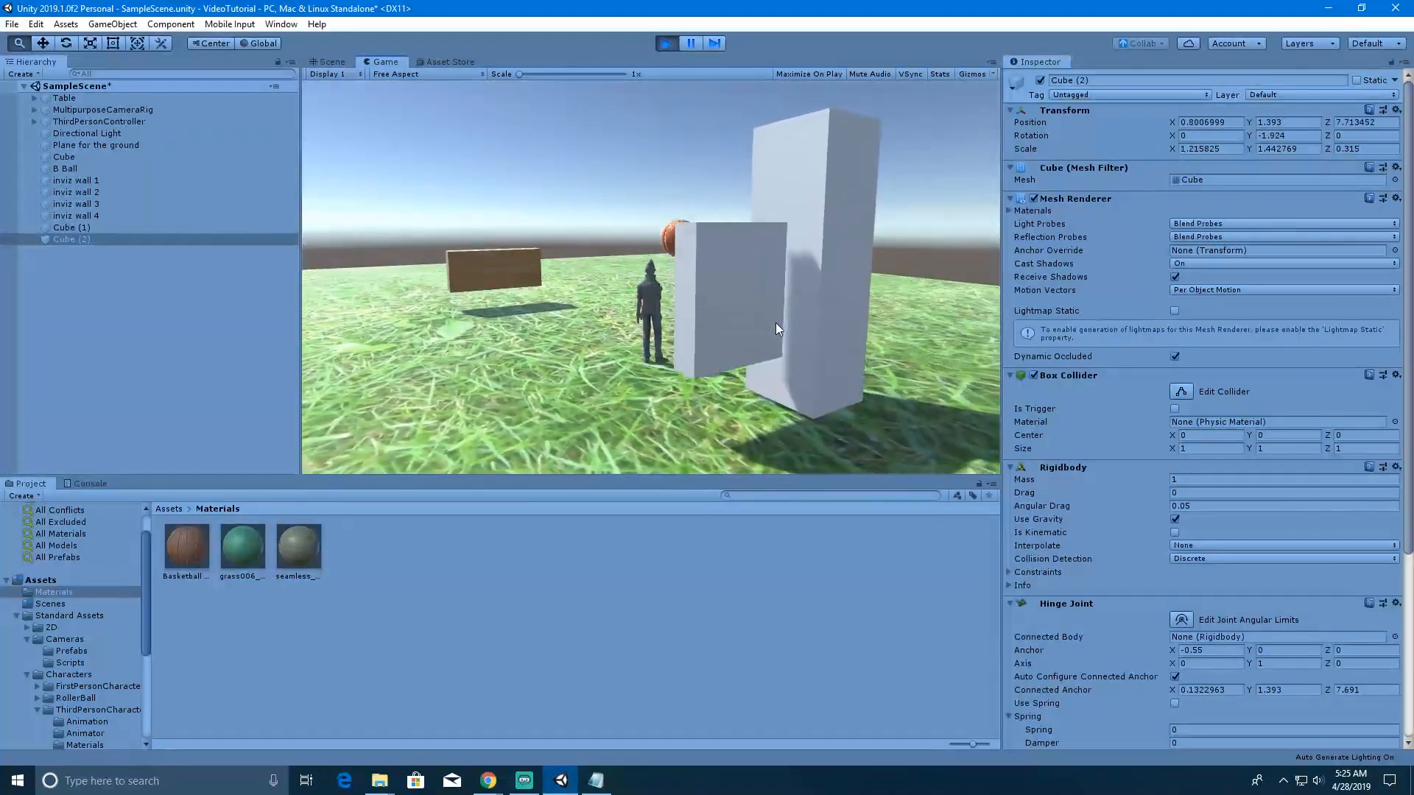
key("d")
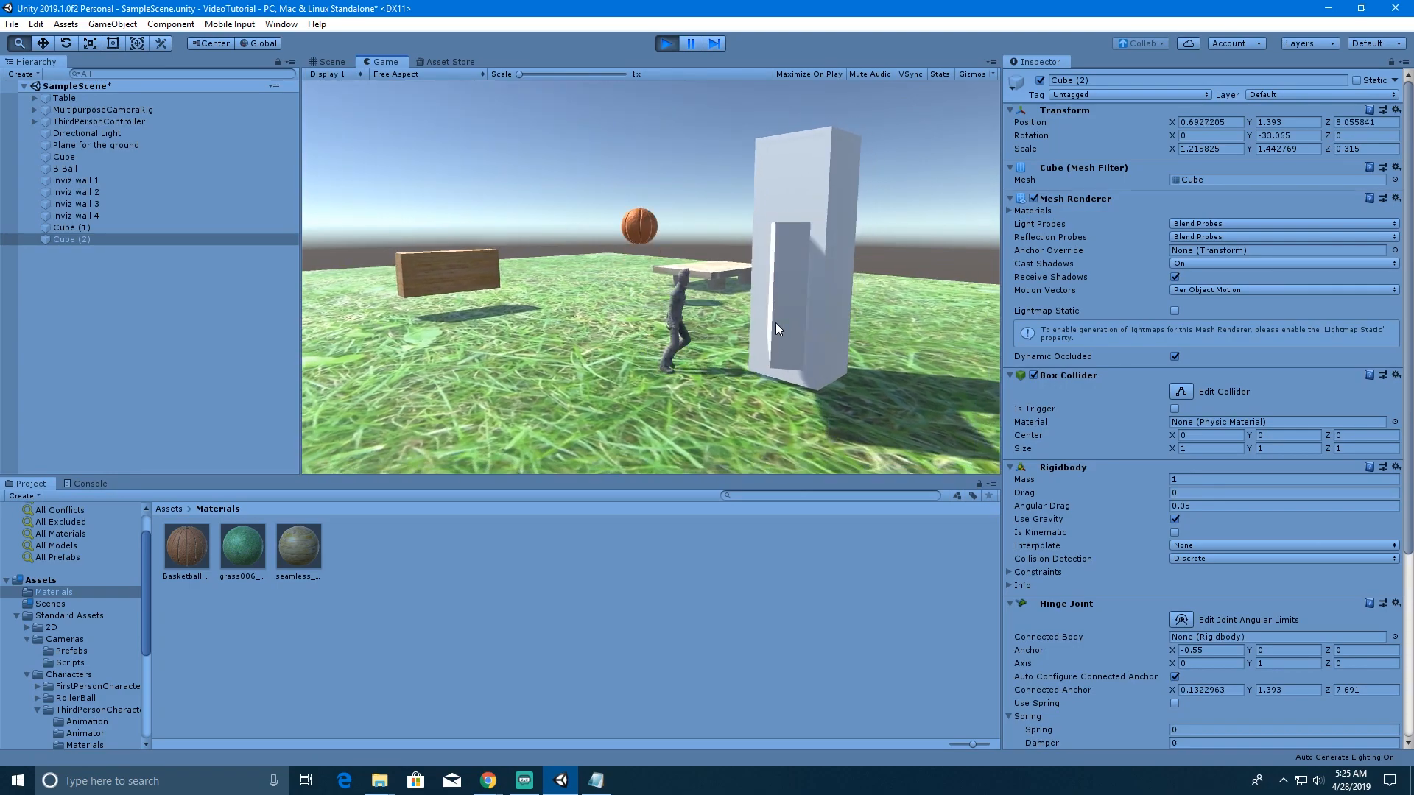
key("d")
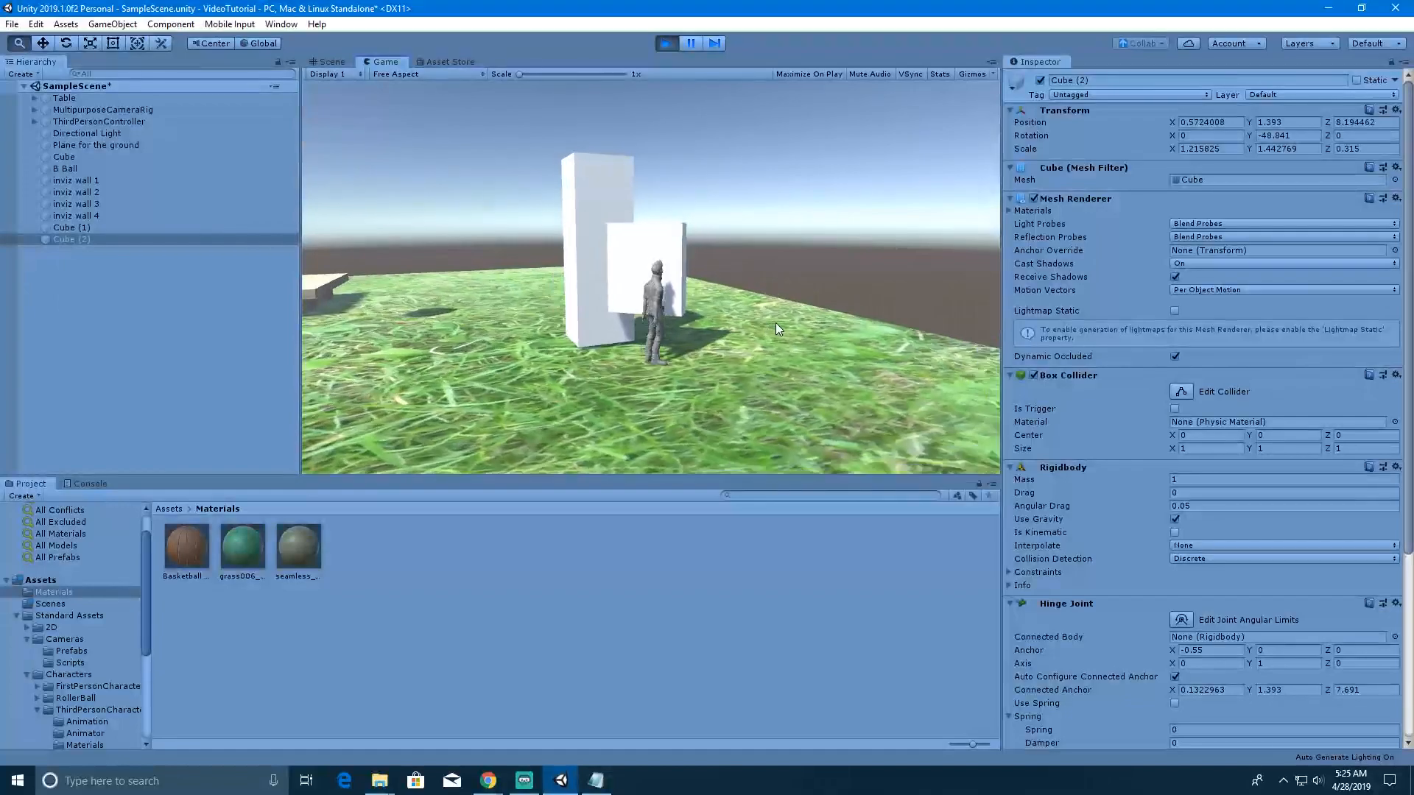
key("d")
key("w")
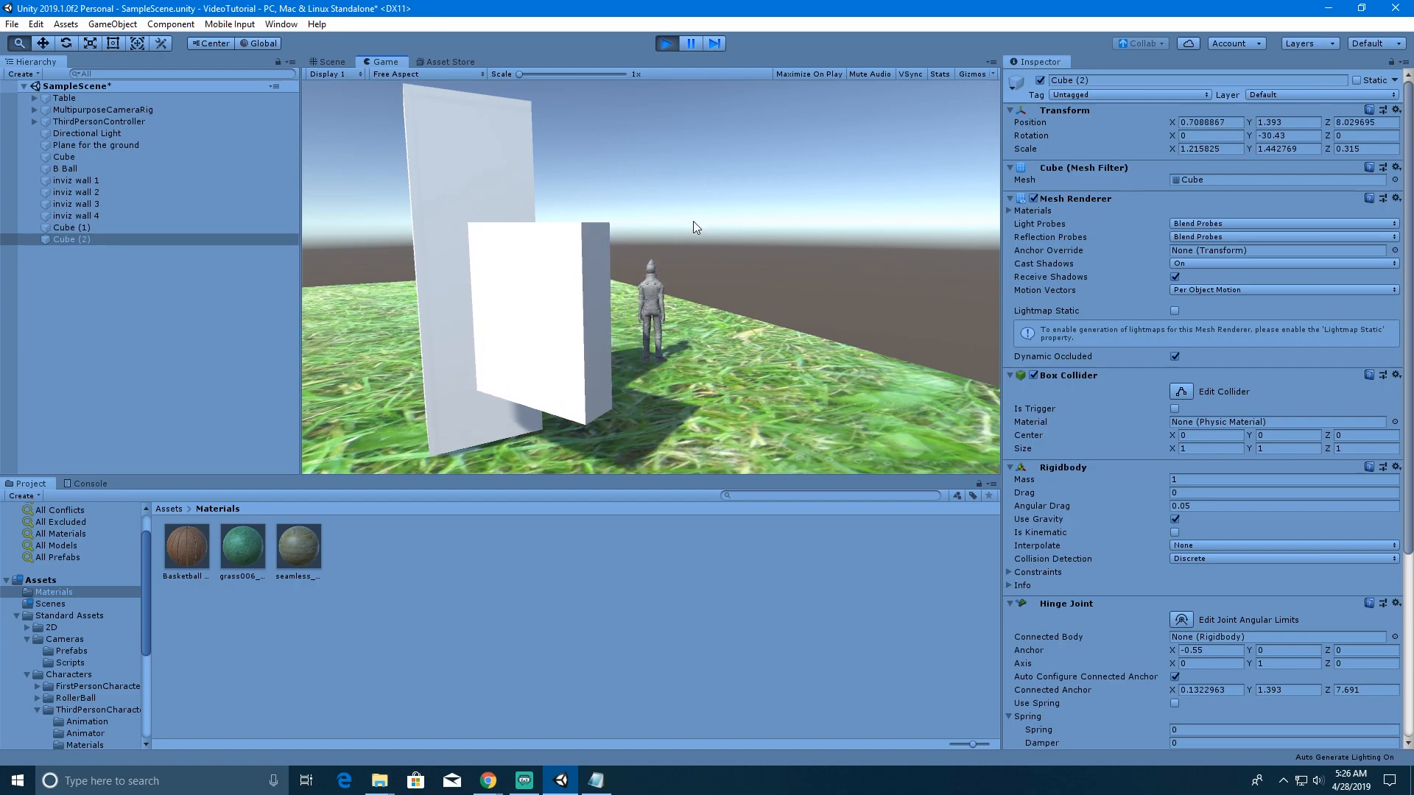
- While the game runs, move the tall post away from the hinged panel to an X position of about -2.03
left_click(321, 59)
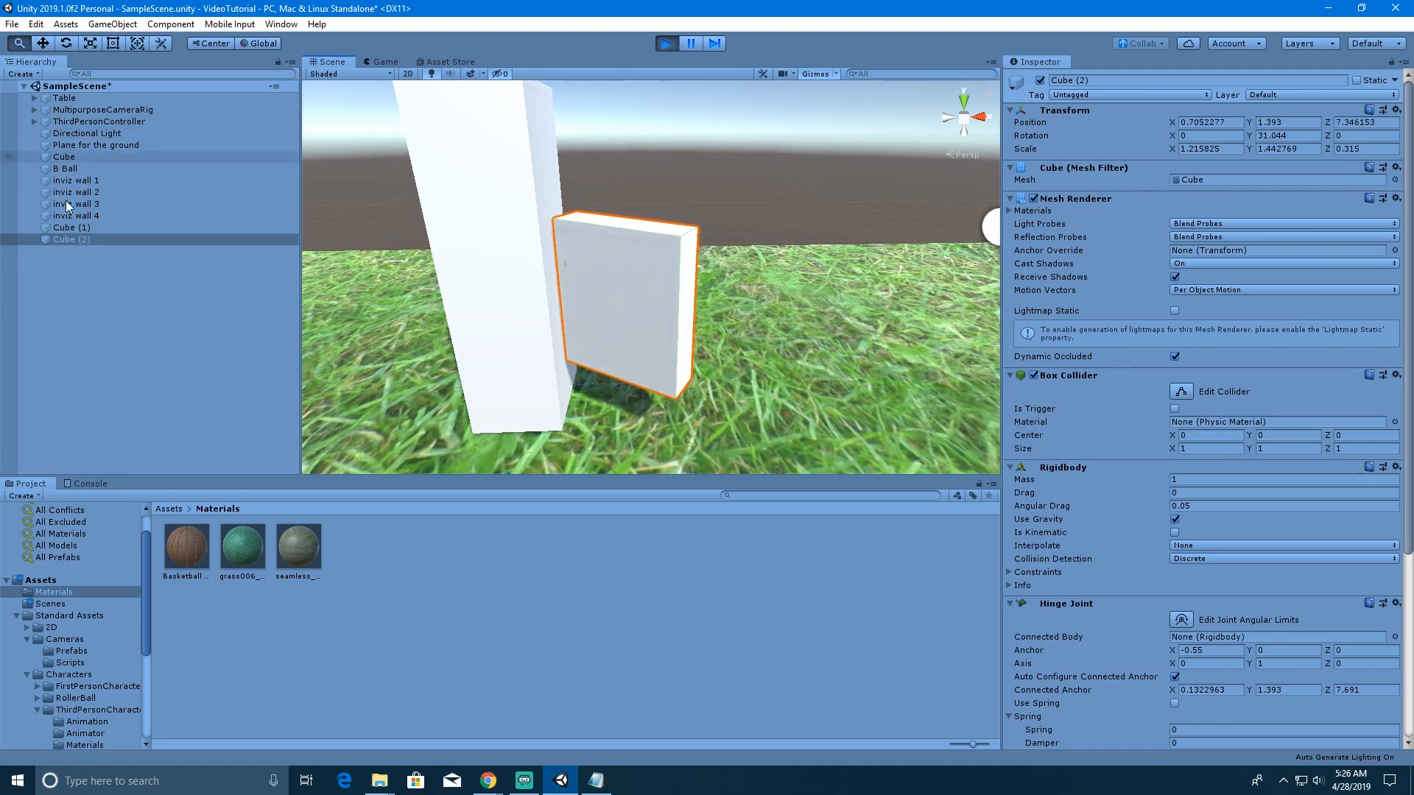
left_click(81, 228)
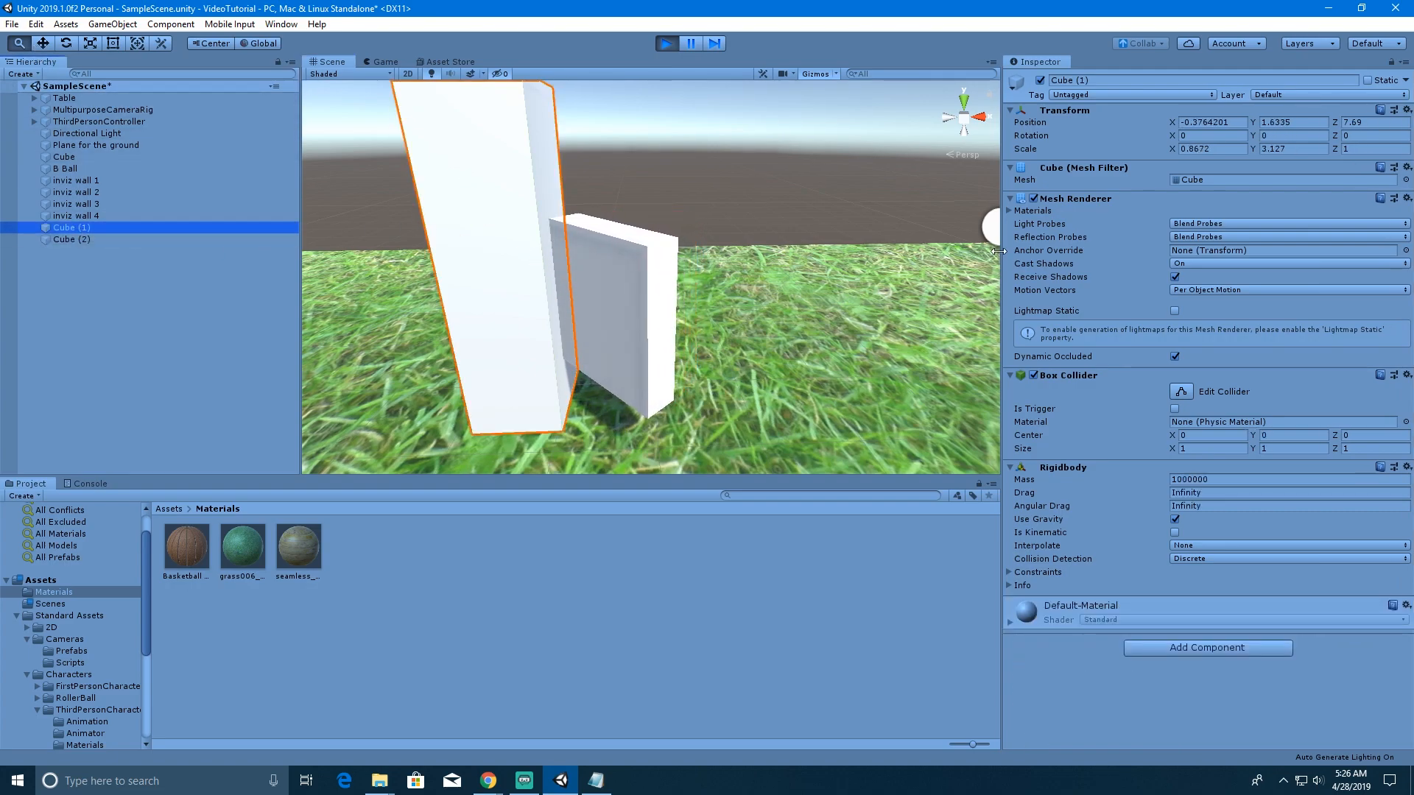
left_click(44, 44)
left_click_drag(563, 266, 391, 272)
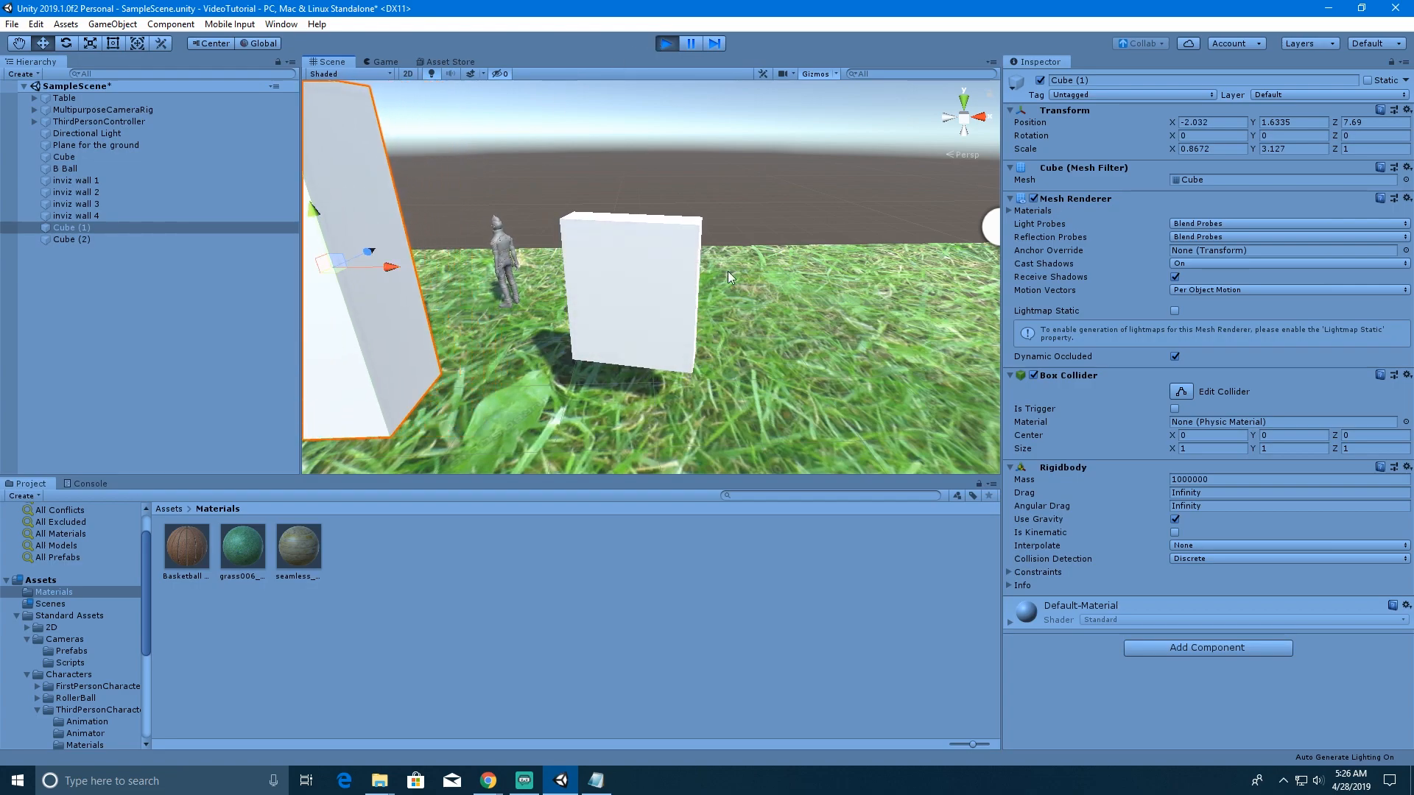
- Run the character around the separated post and into the free-standing panel in the running game, and stop playing
left_click(385, 61)
key("s")
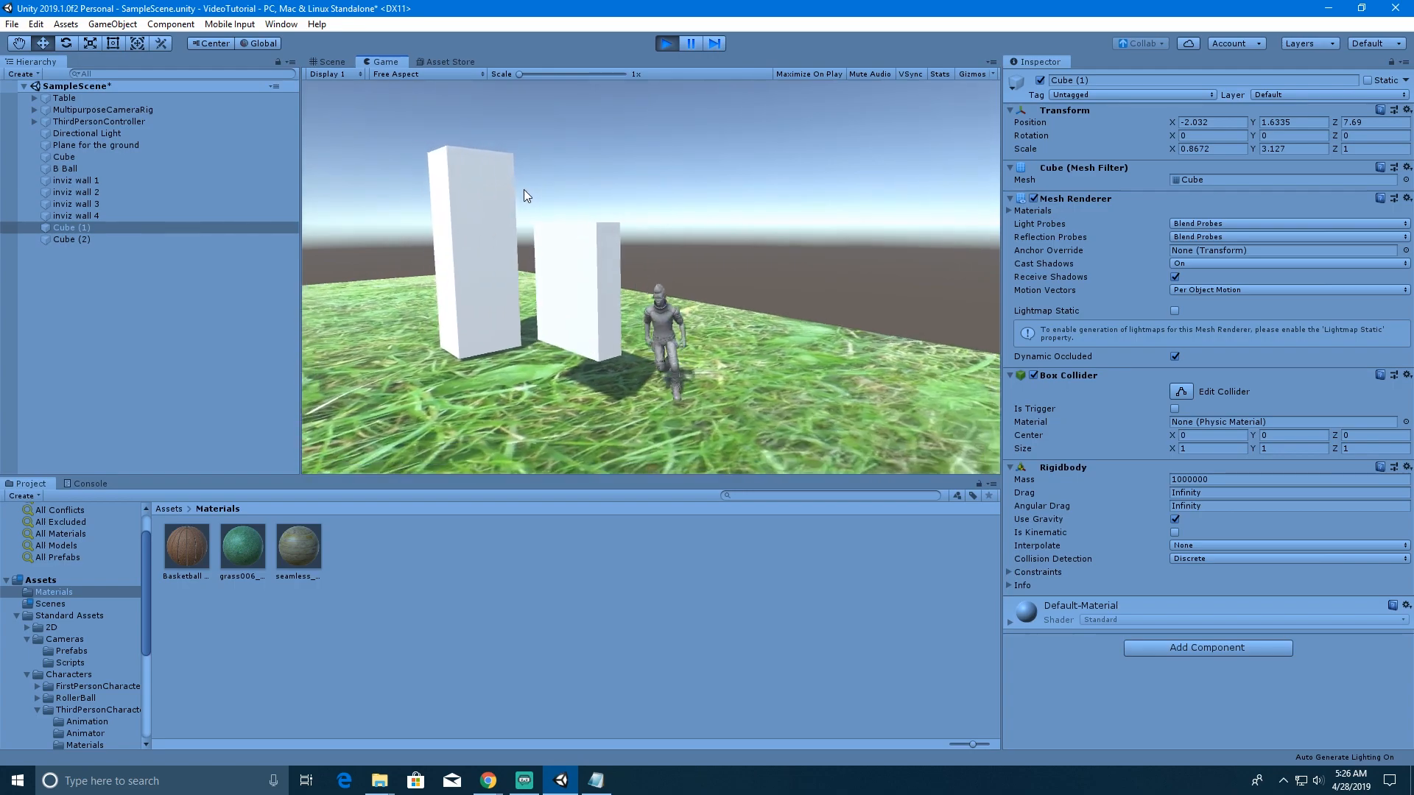
key("d")
key("w")
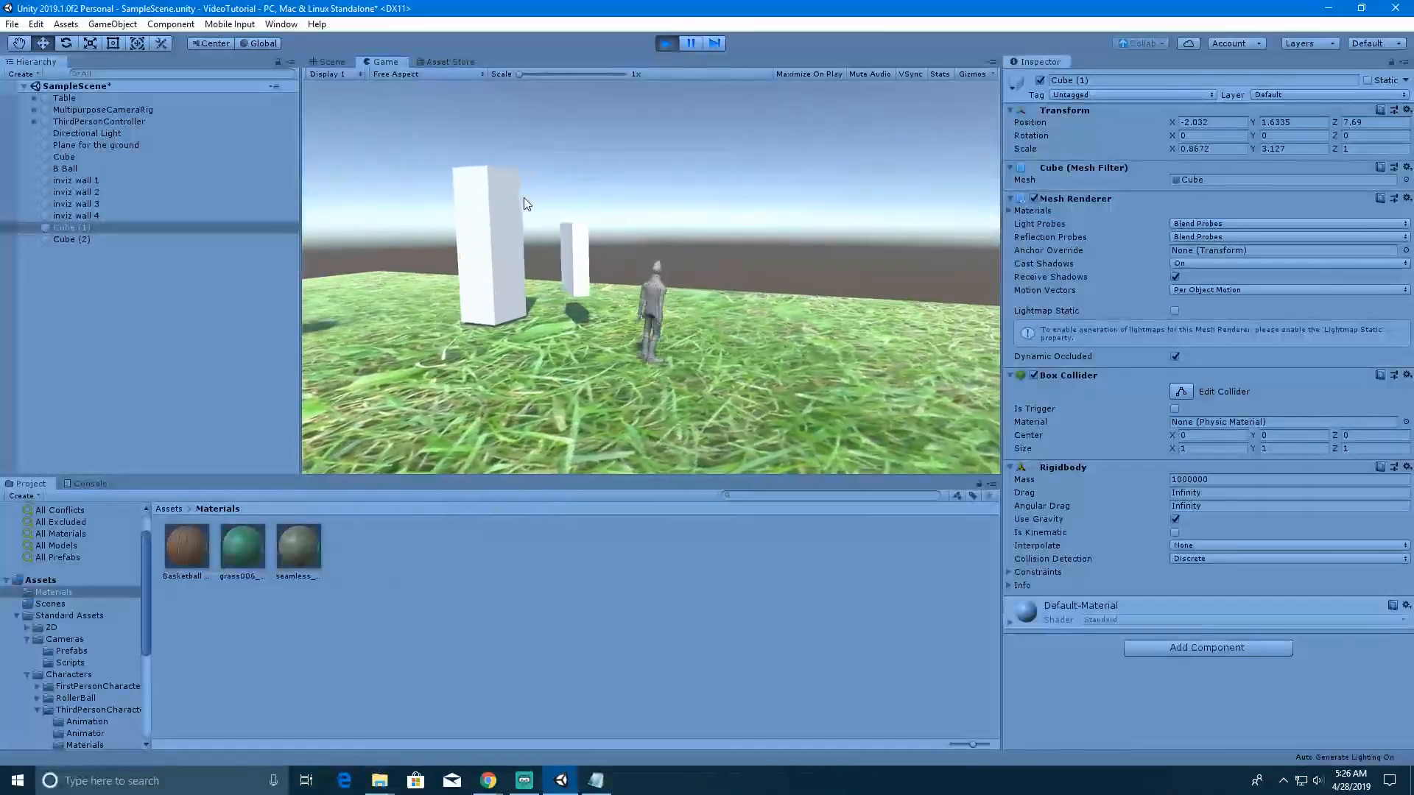
key("w")
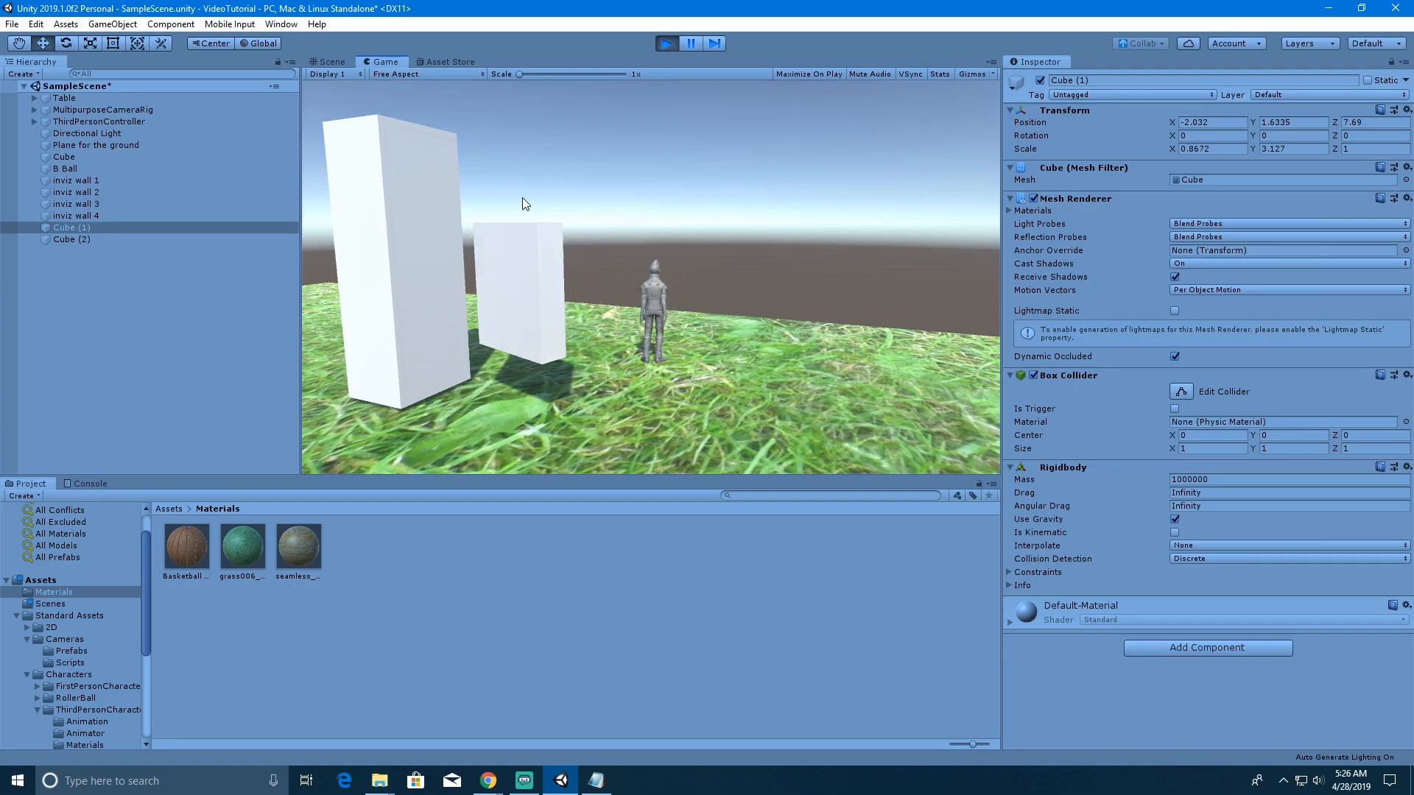
left_click(667, 44)
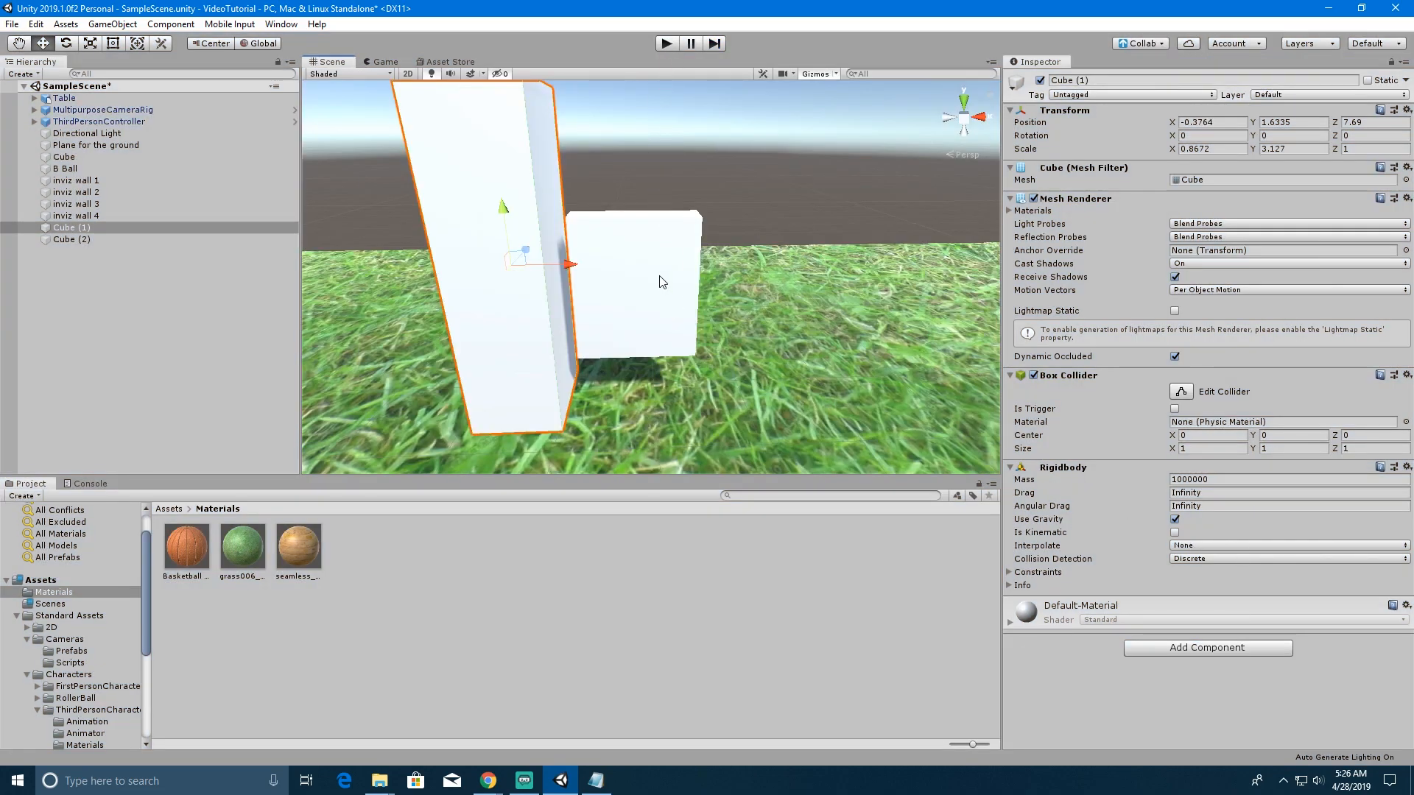
- Enable limits on the thin panel's Hinge Joint, expand the limit settings, and activate angular limit editing
left_click(696, 333)
scroll(1063, 644, "down", 5)
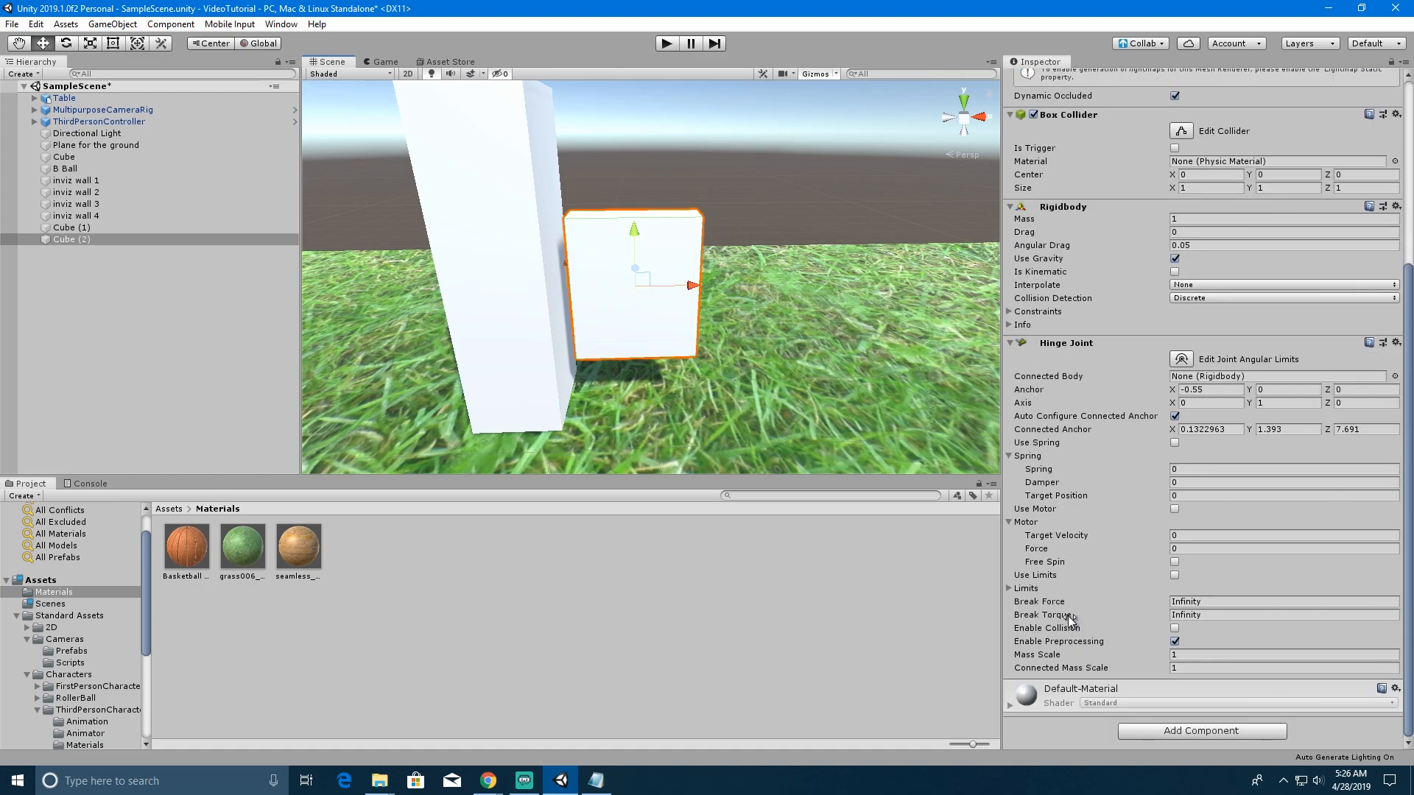
left_click(1174, 575)
left_click(1008, 588)
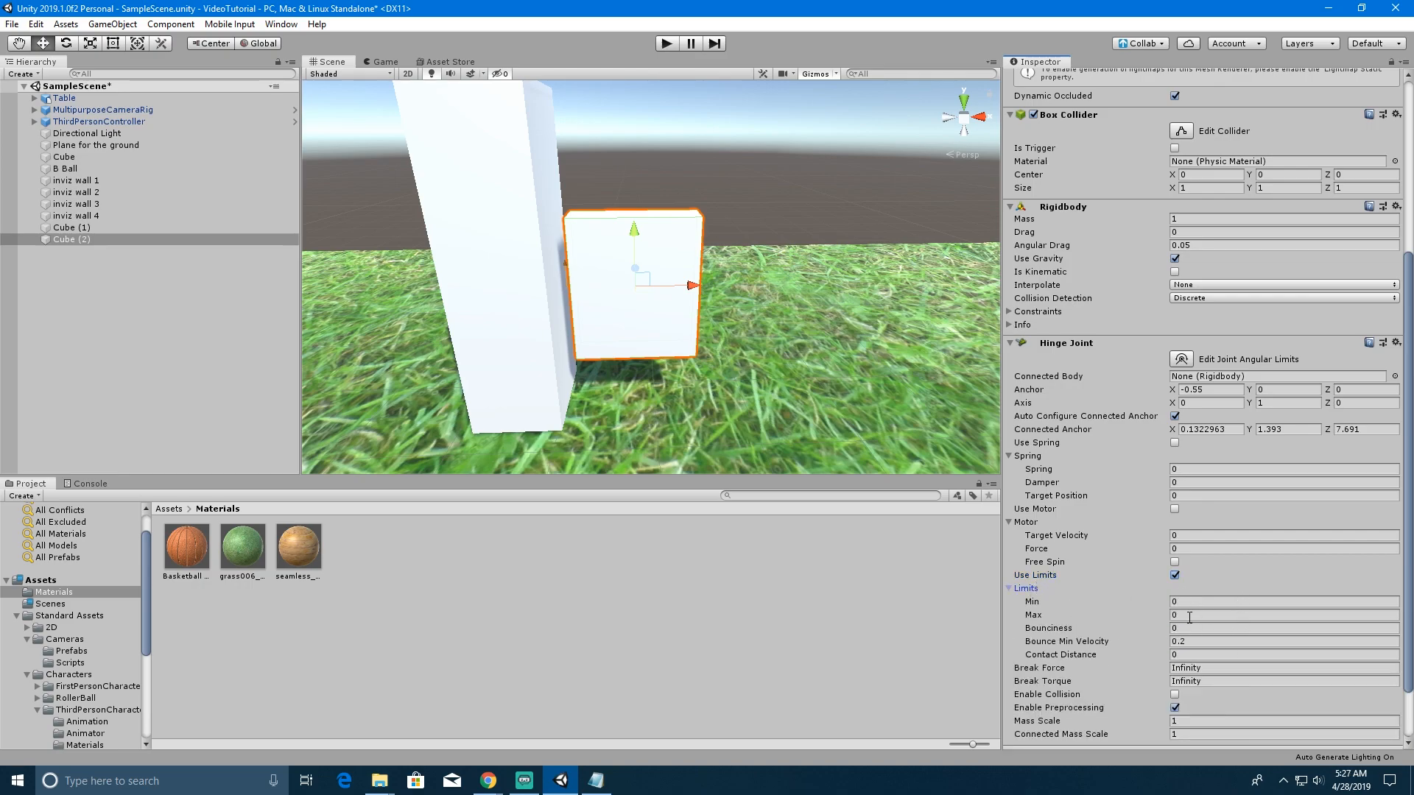
left_click(1182, 360)
left_click(1182, 360)
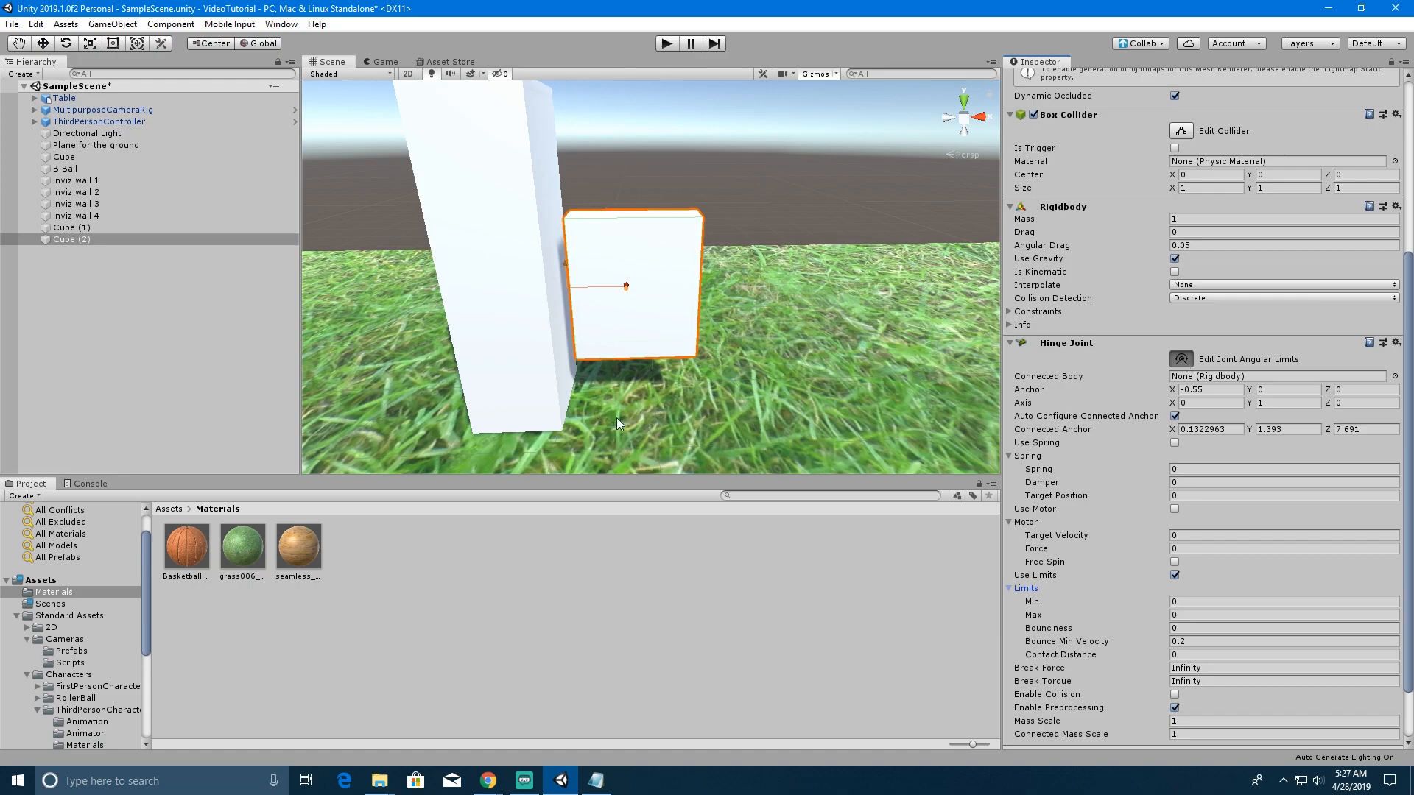
- Adjust the panel's hinge limits in the scene to a minimum of about -65.5 and a maximum of about 106.3
right_click_drag(787, 408, 625, 415)
key("w")
key("s")
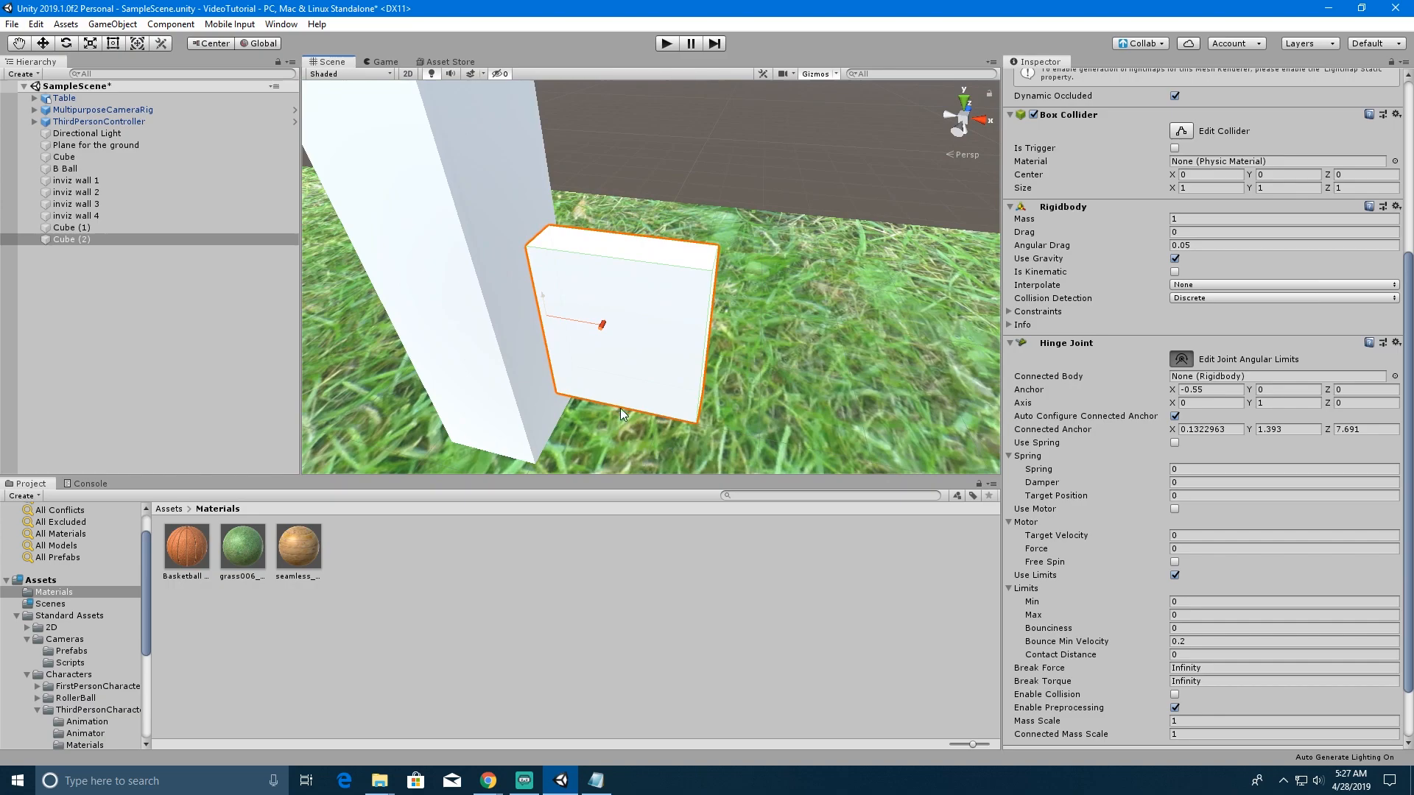
left_click_drag(599, 329, 494, 360)
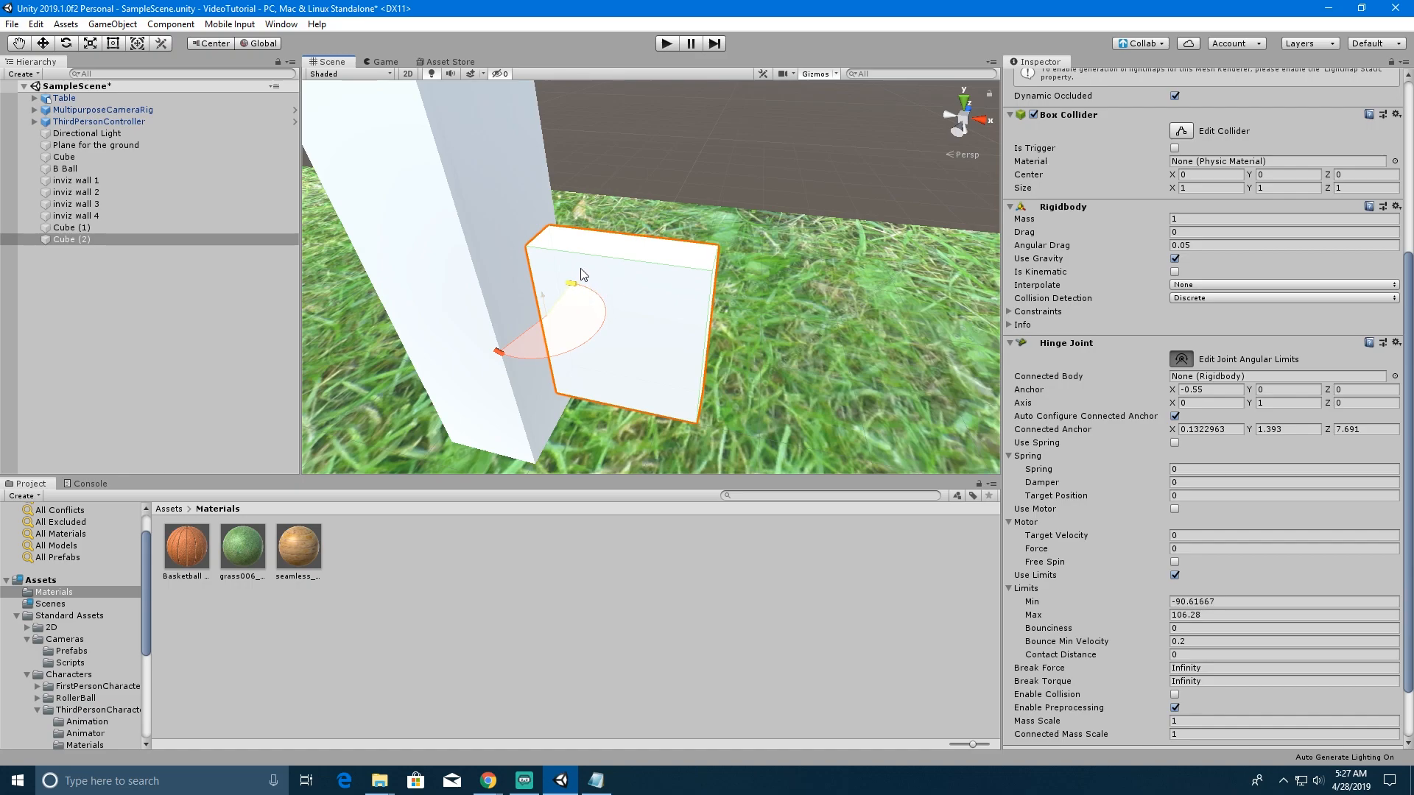
left_click_drag(703, 351, 779, 388, "alt")
right_click_drag(778, 388, 785, 388)
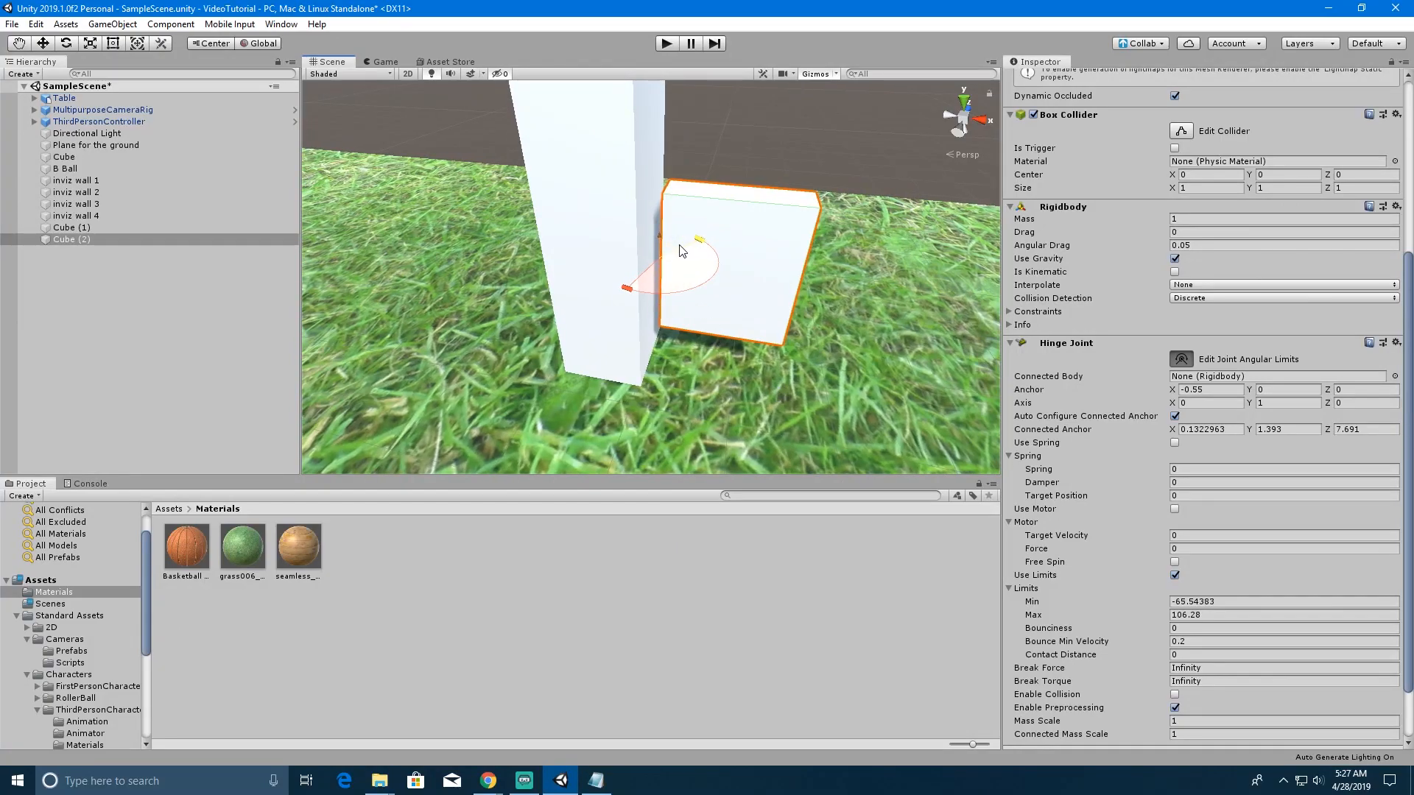
left_click_drag(695, 268, 681, 238)
- Playtest the limited hinge by running the character past the wooden block and into the panel
left_click(666, 44)
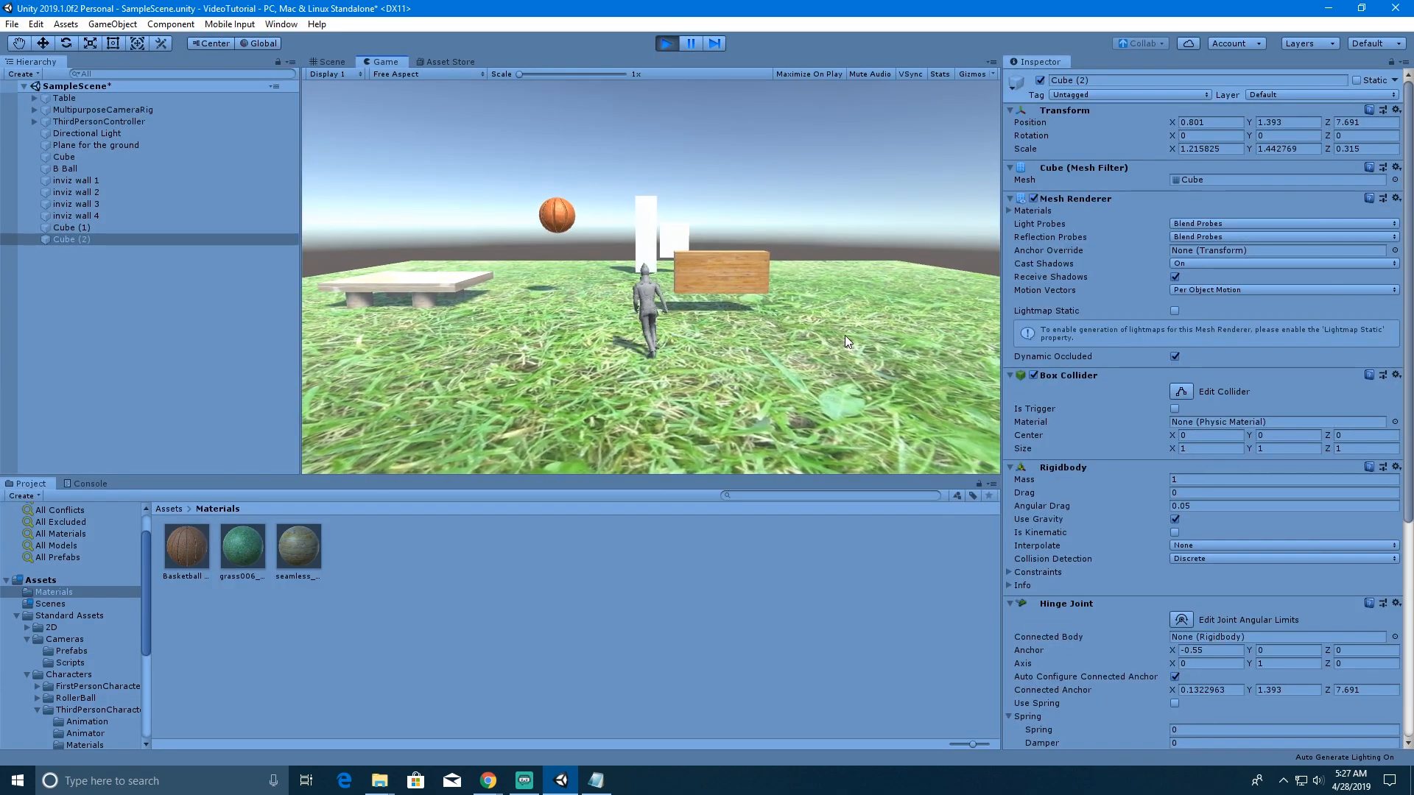
key("w")
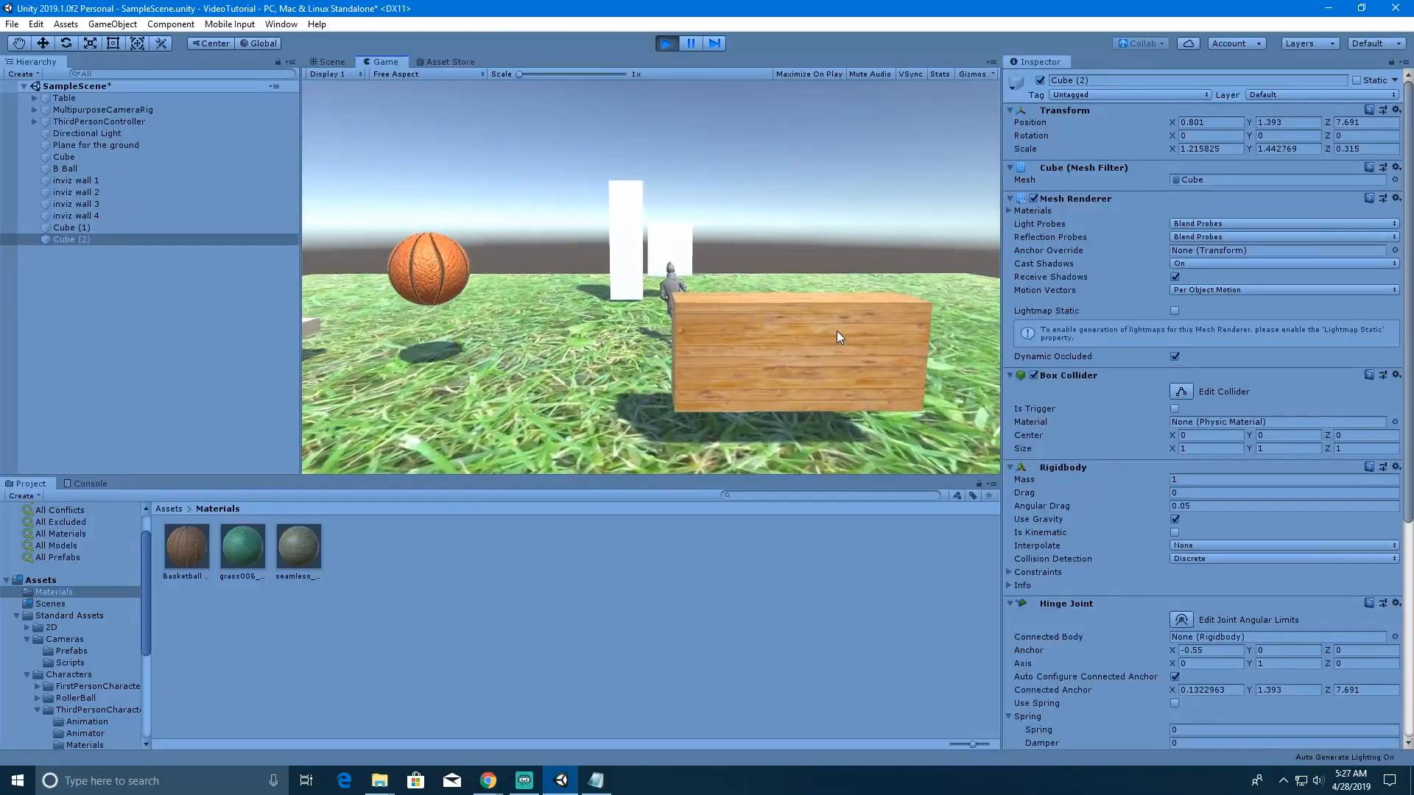
key("w")
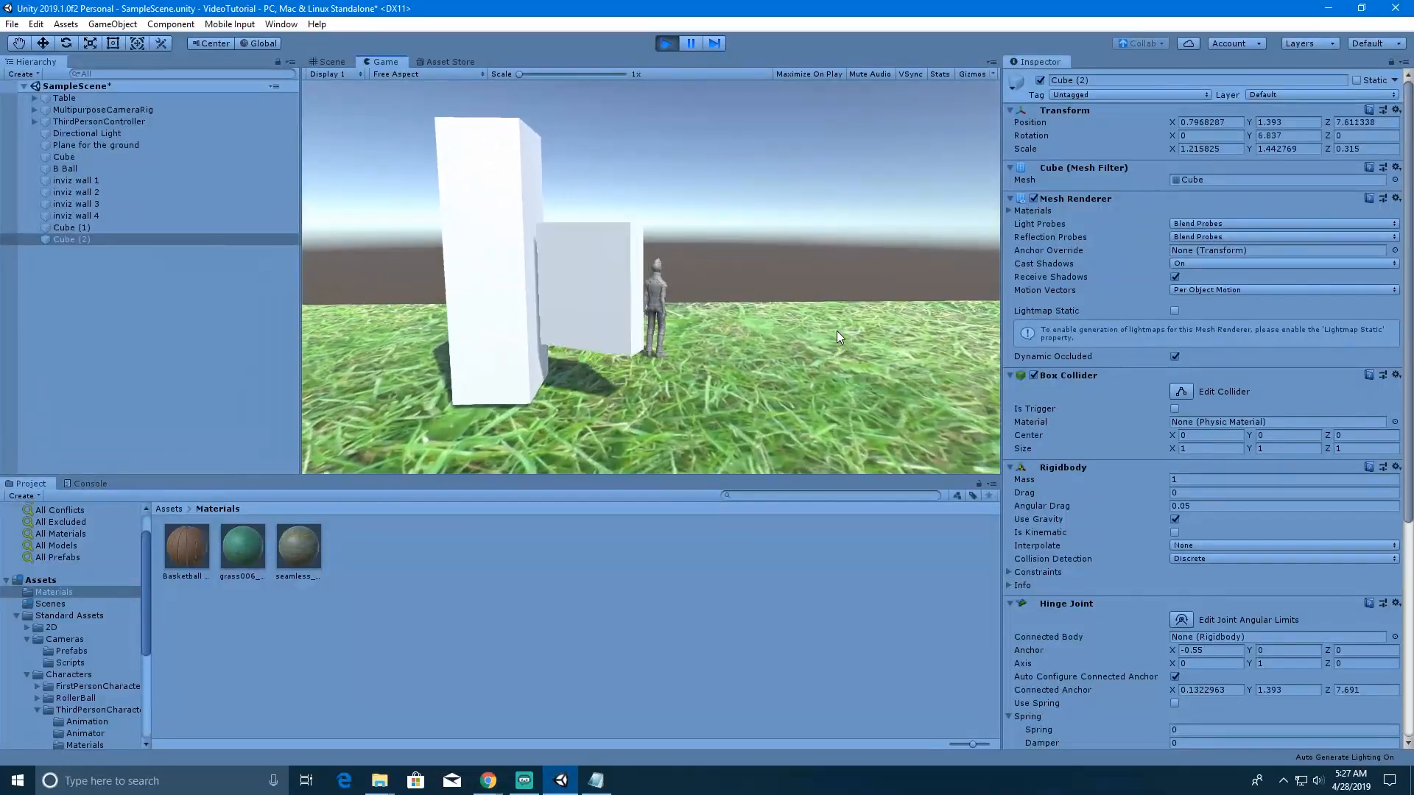
key("d")
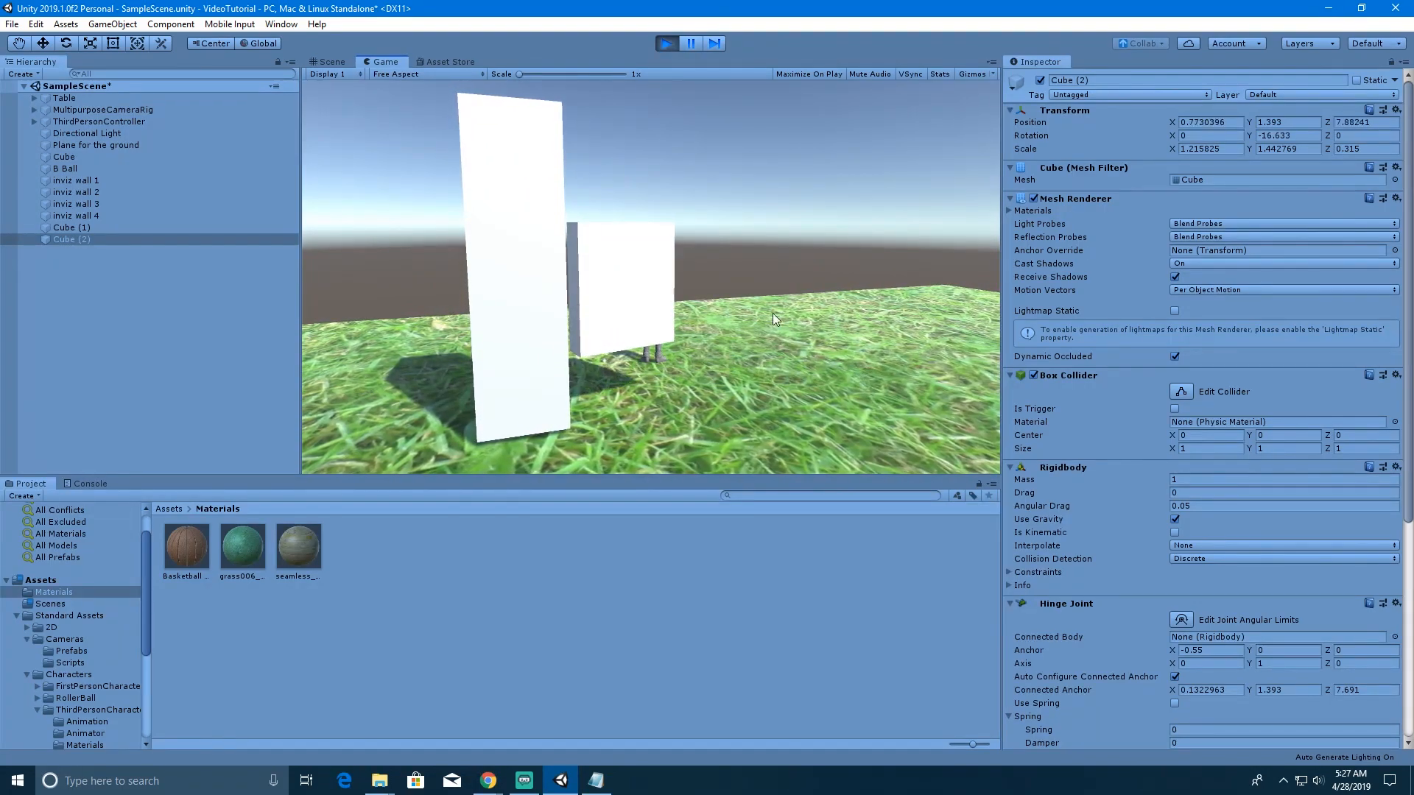
- With the game still running, shift the tall post away from the panel to an X position of about -1.72
left_click(330, 63)
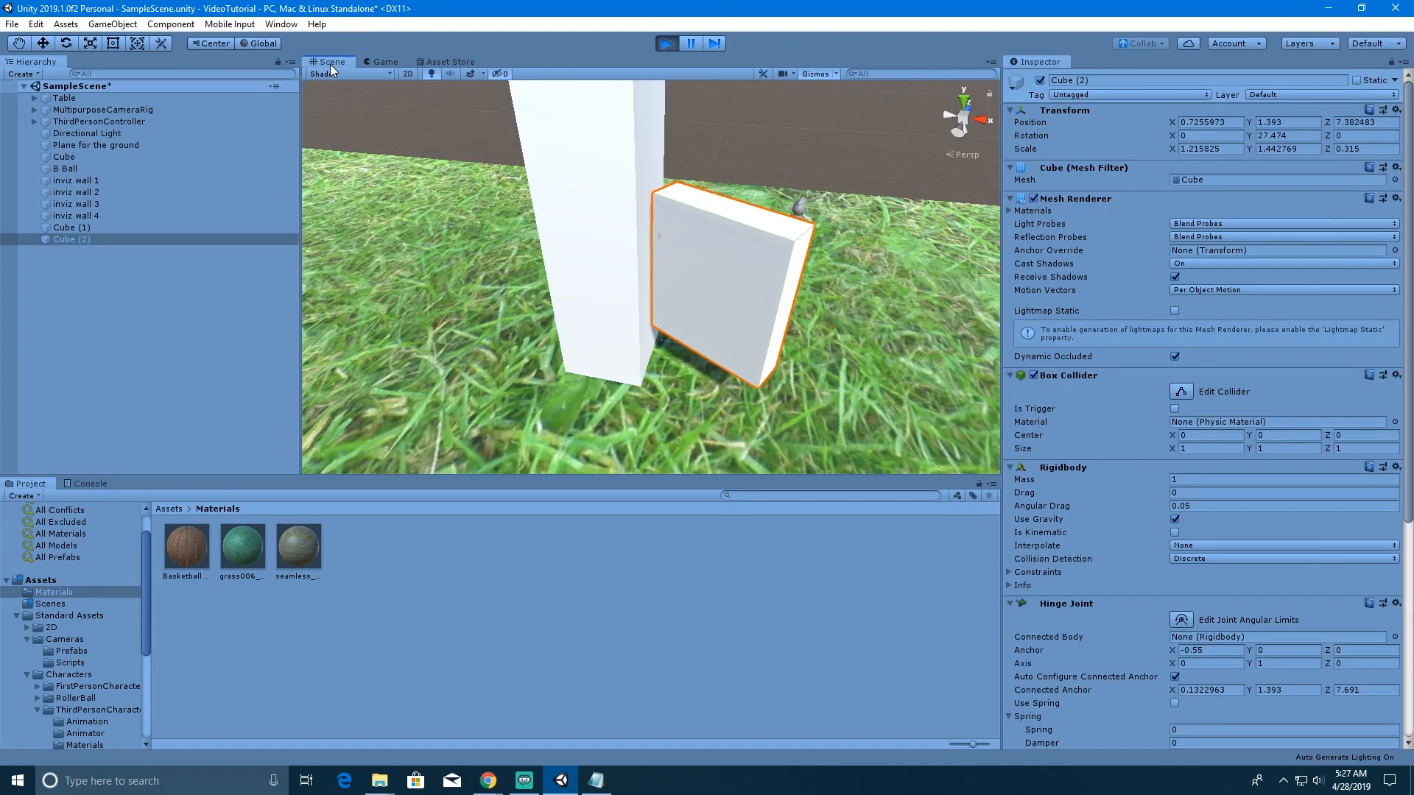
left_click(581, 198)
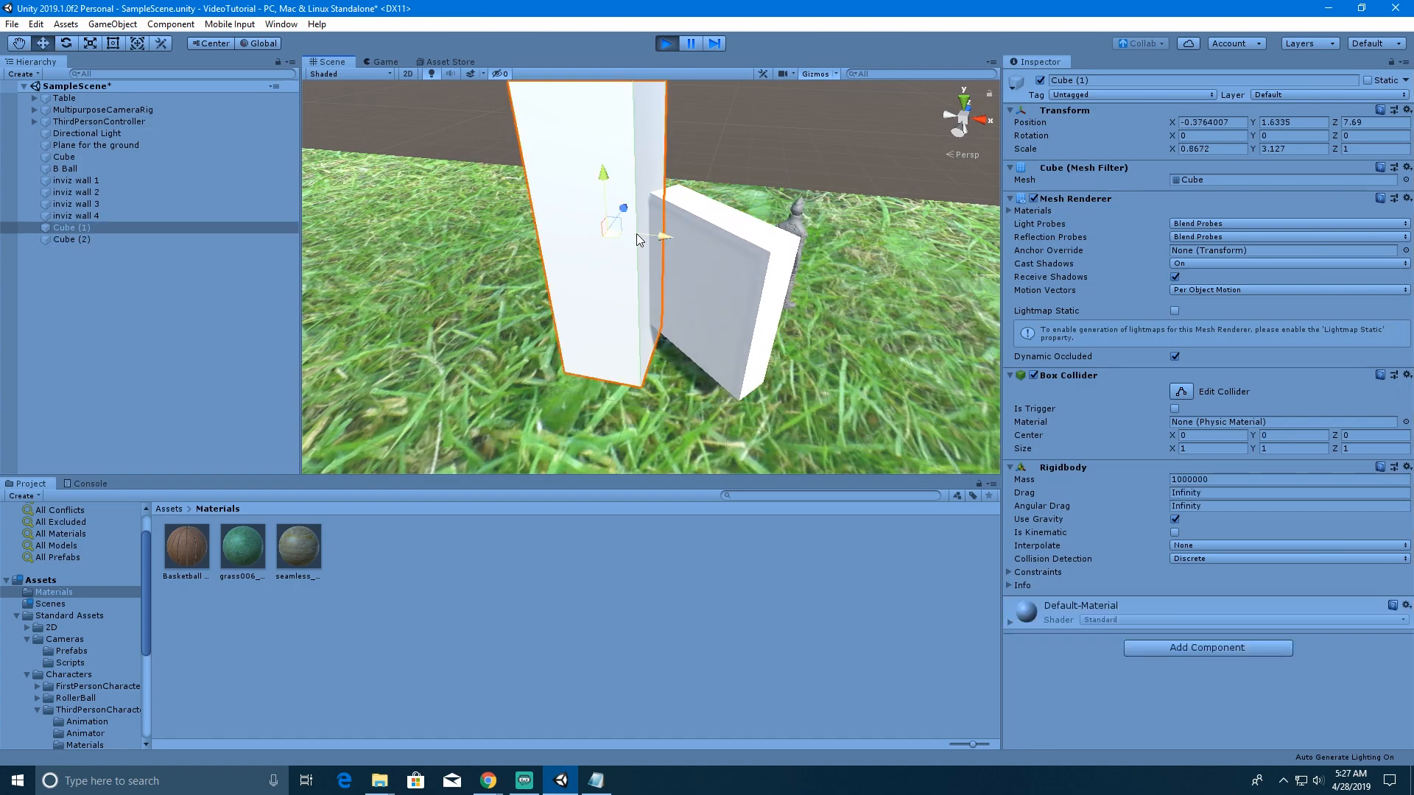
left_click_drag(662, 232, 525, 229)
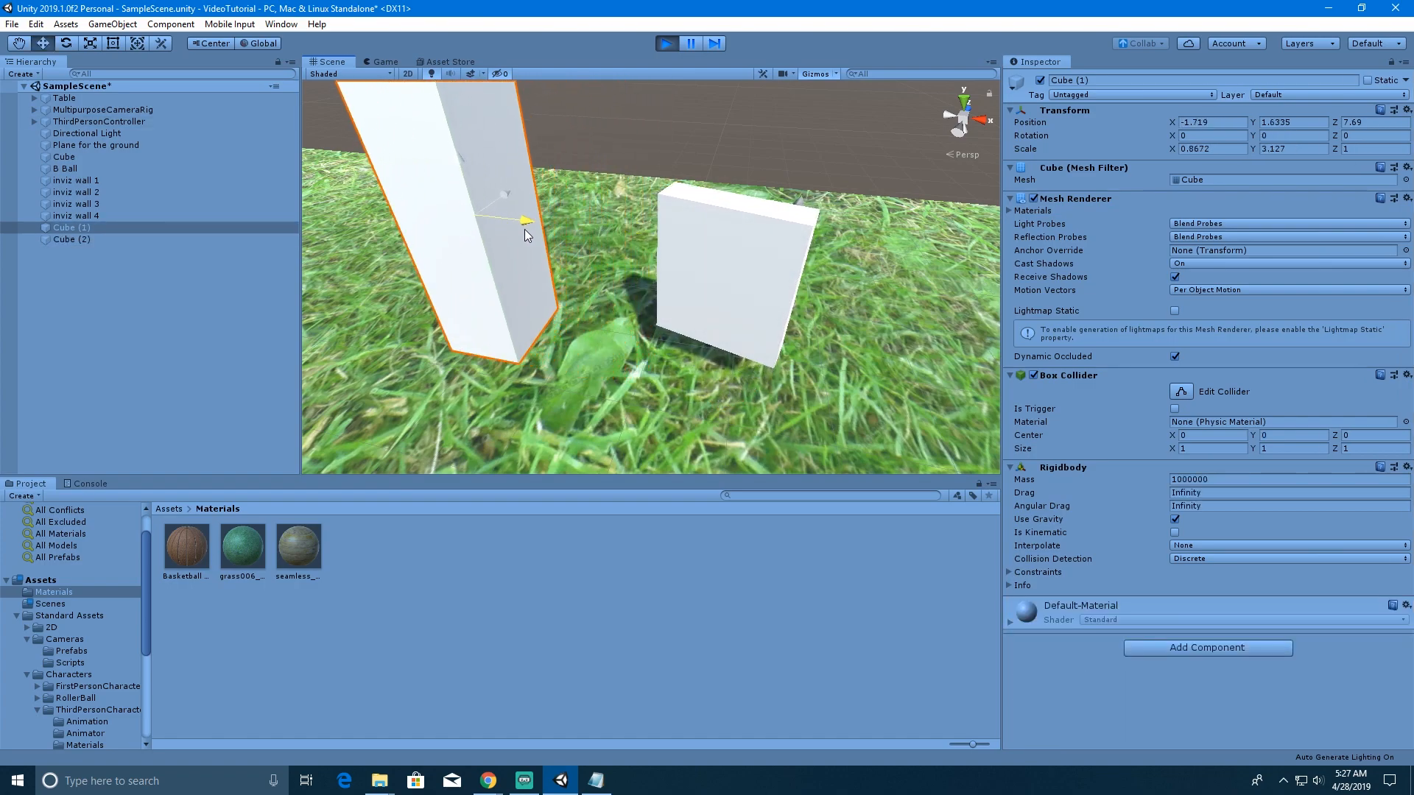
left_click(858, 309)
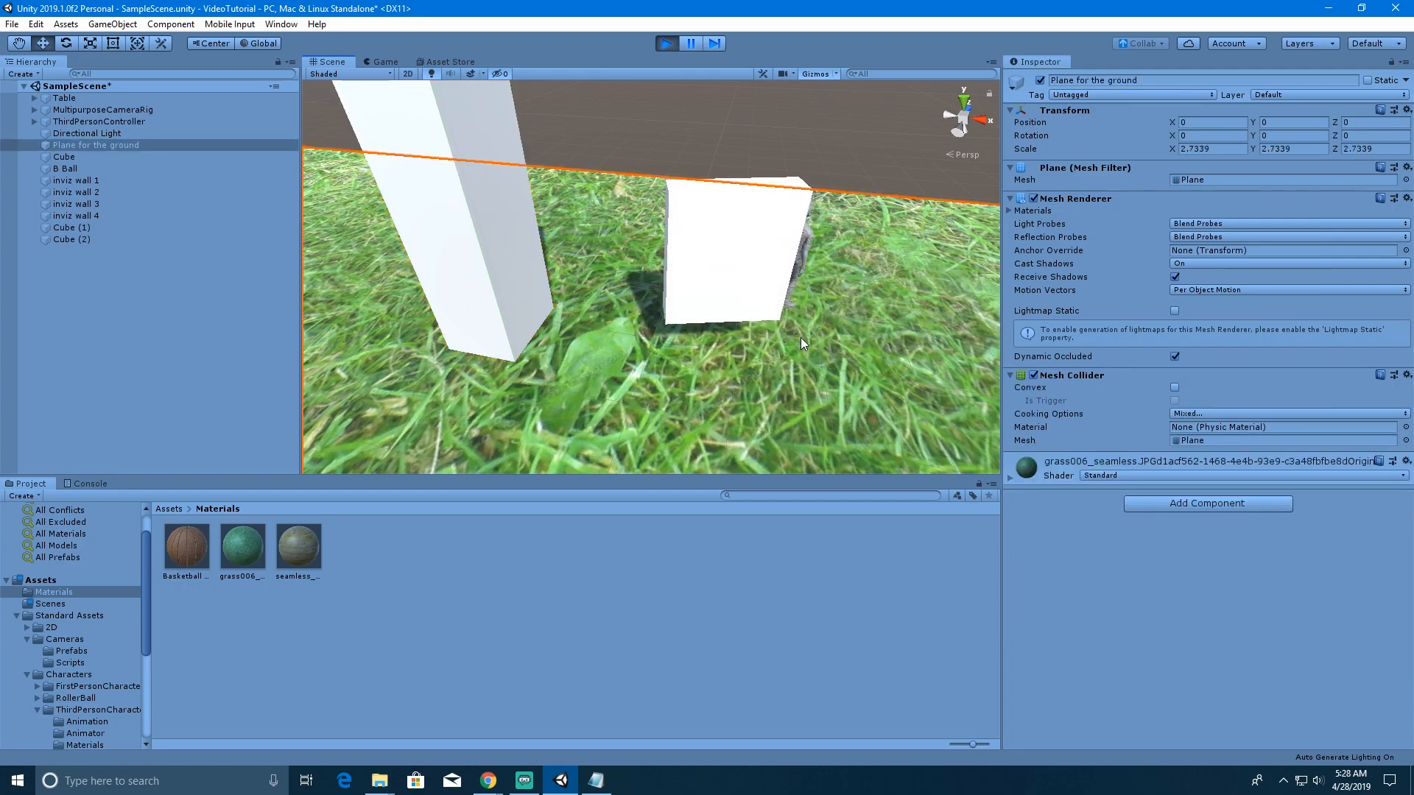
- Playtest the limited hinge in the game view by walking the character around the shifted post and against the panel, and stop the game
left_click(377, 61)
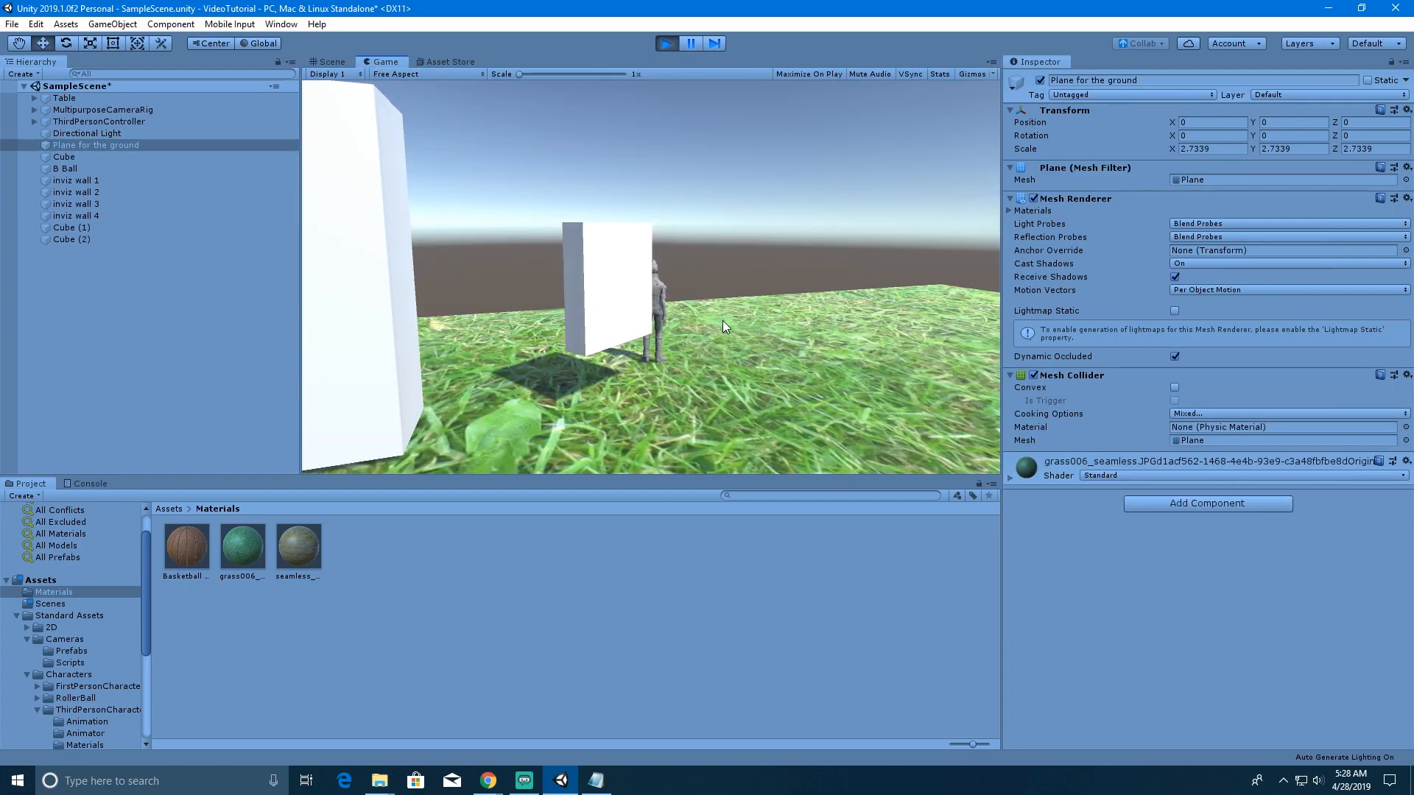
key("s")
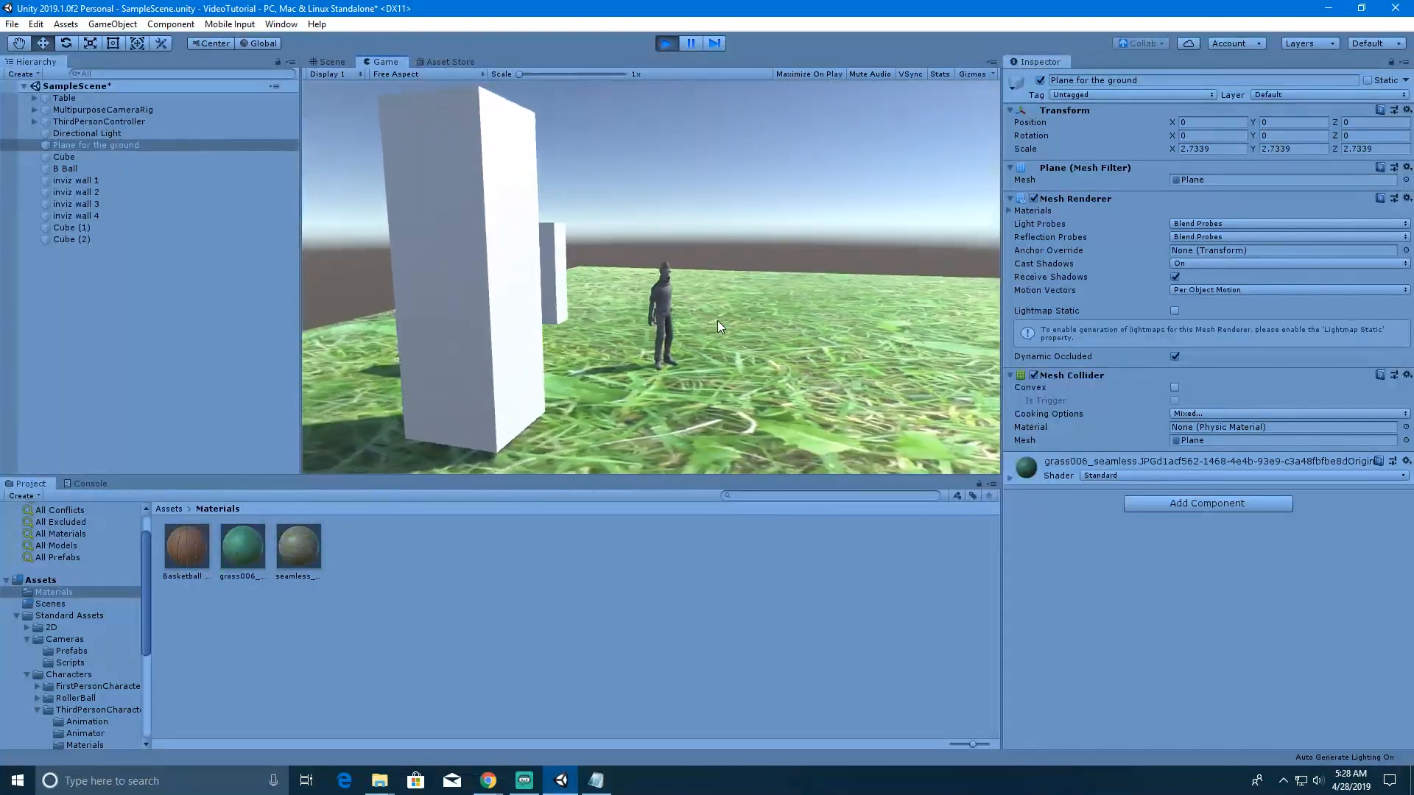
key("a")
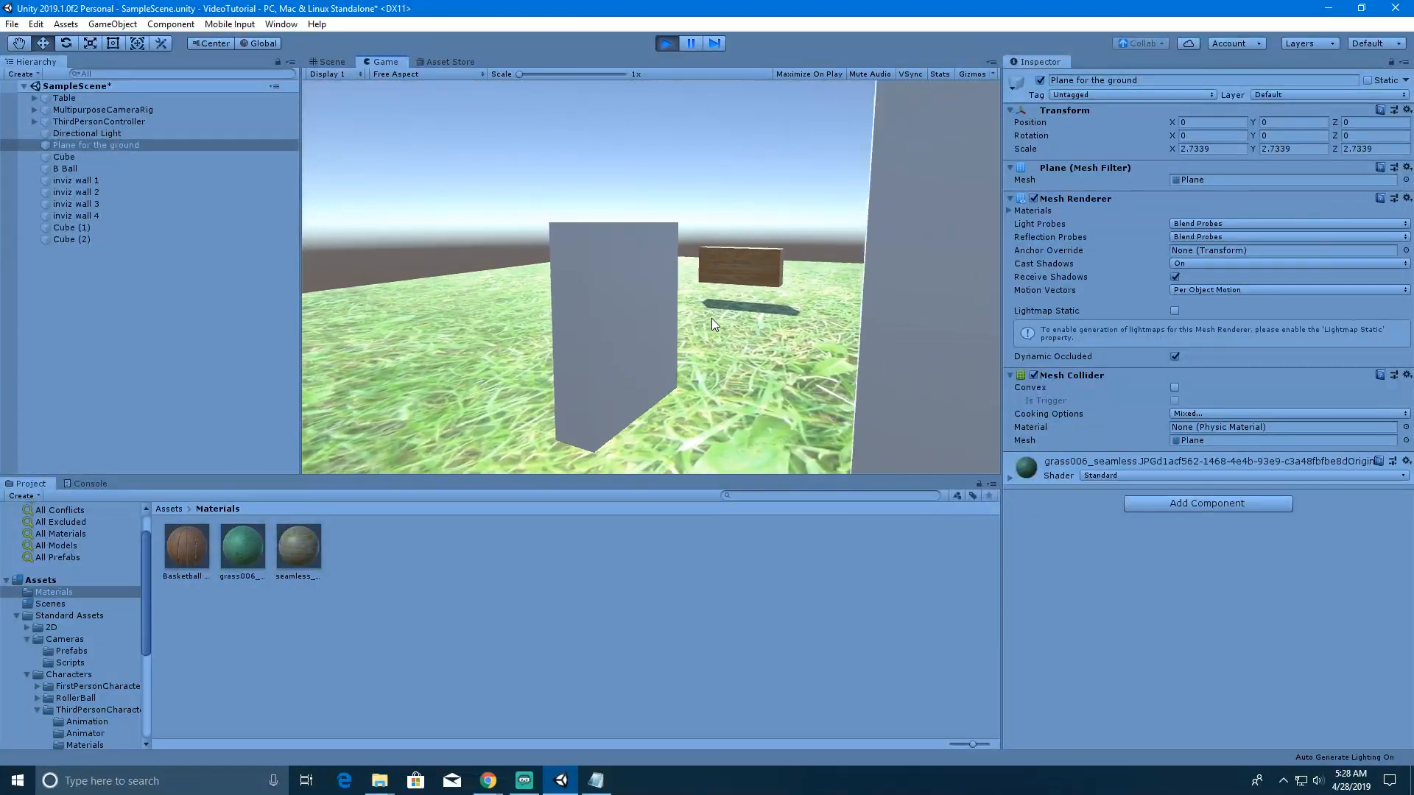
key("w")
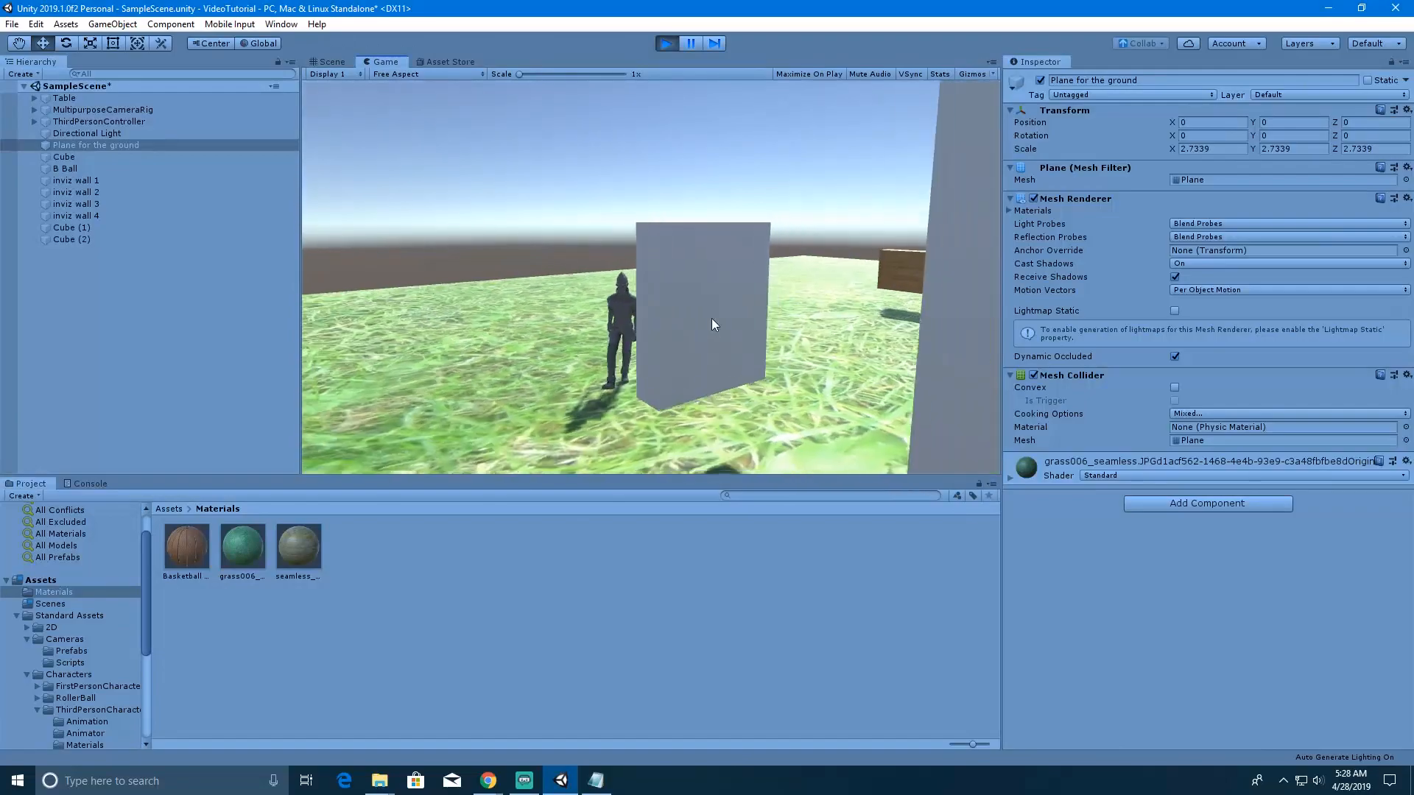
key("a")
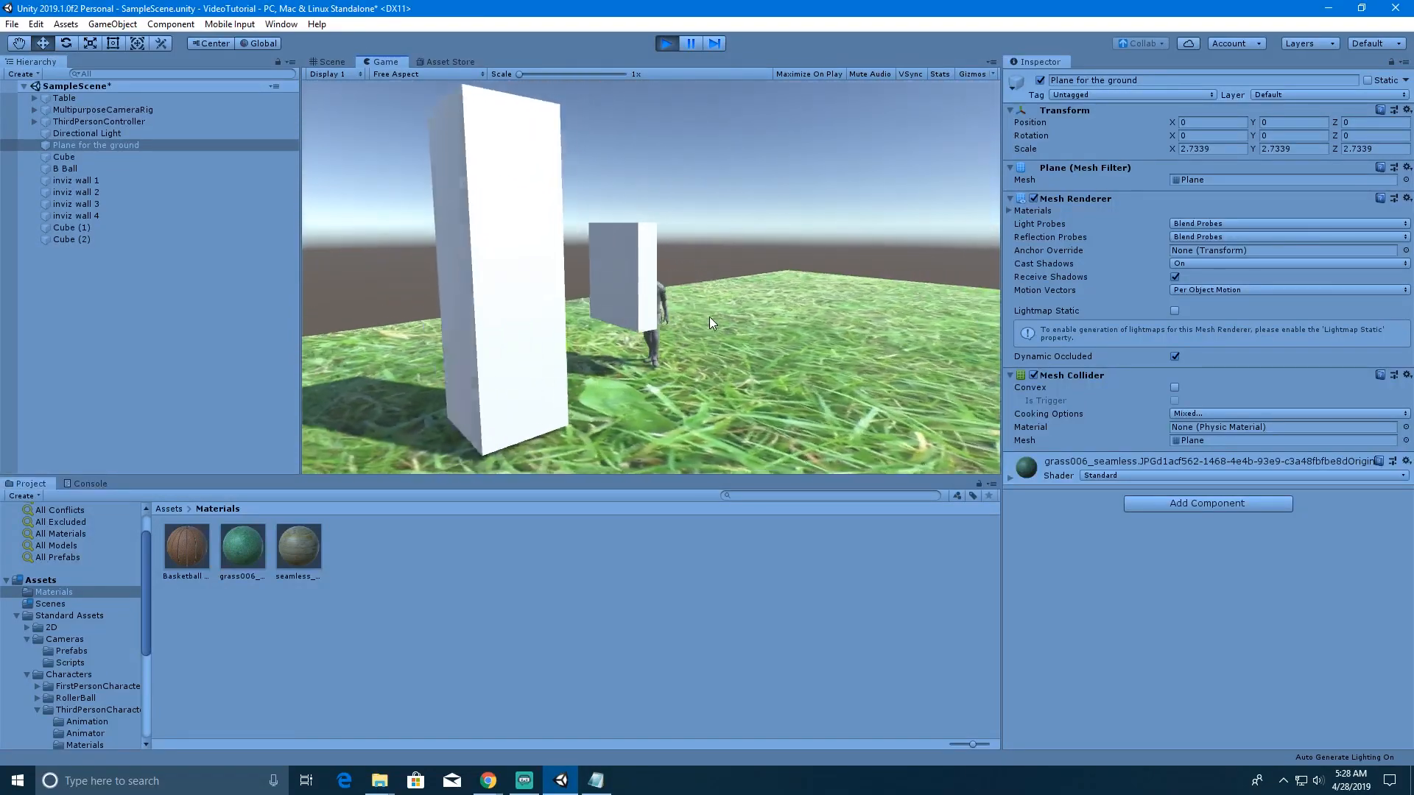
key("a")
key("d")
key("d")
key("a")
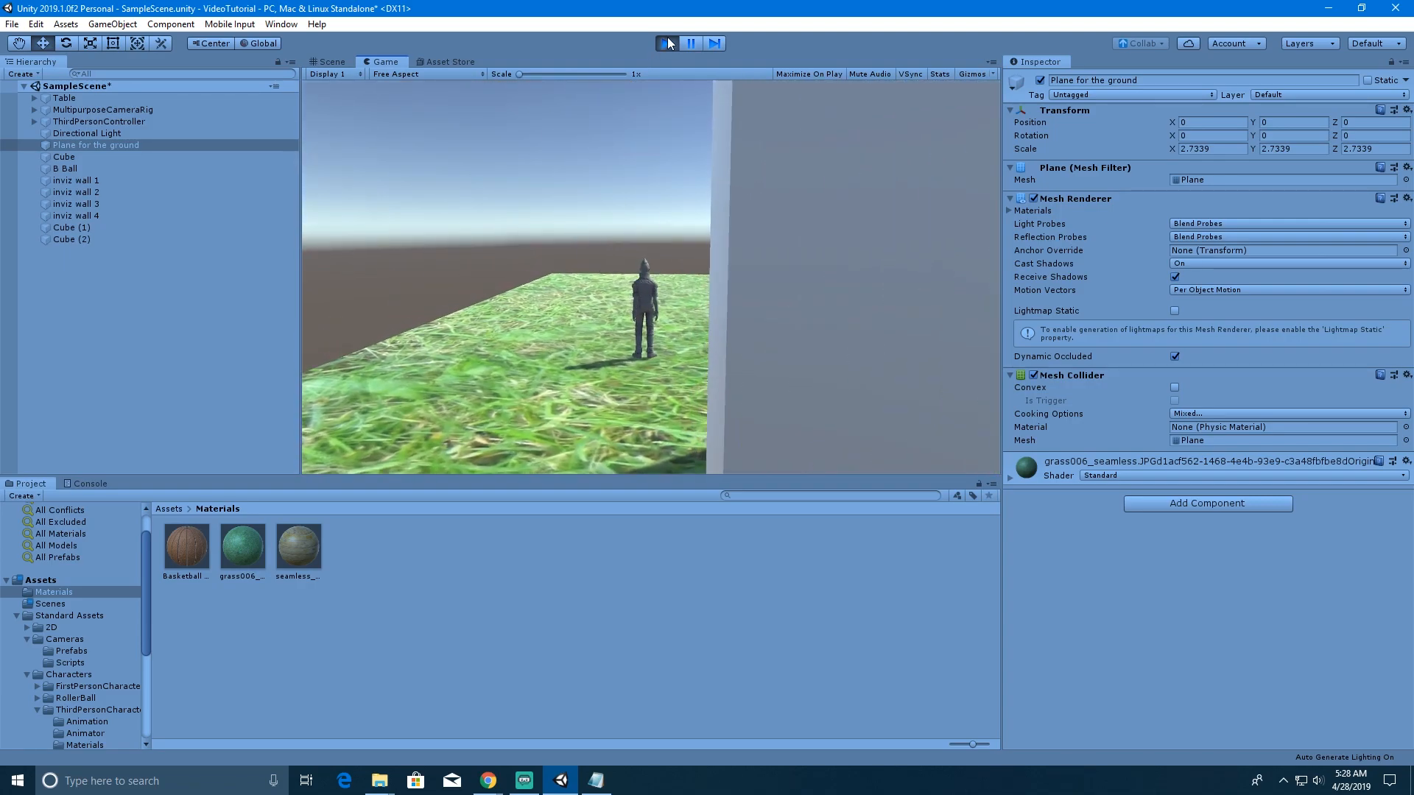
left_click(666, 43)
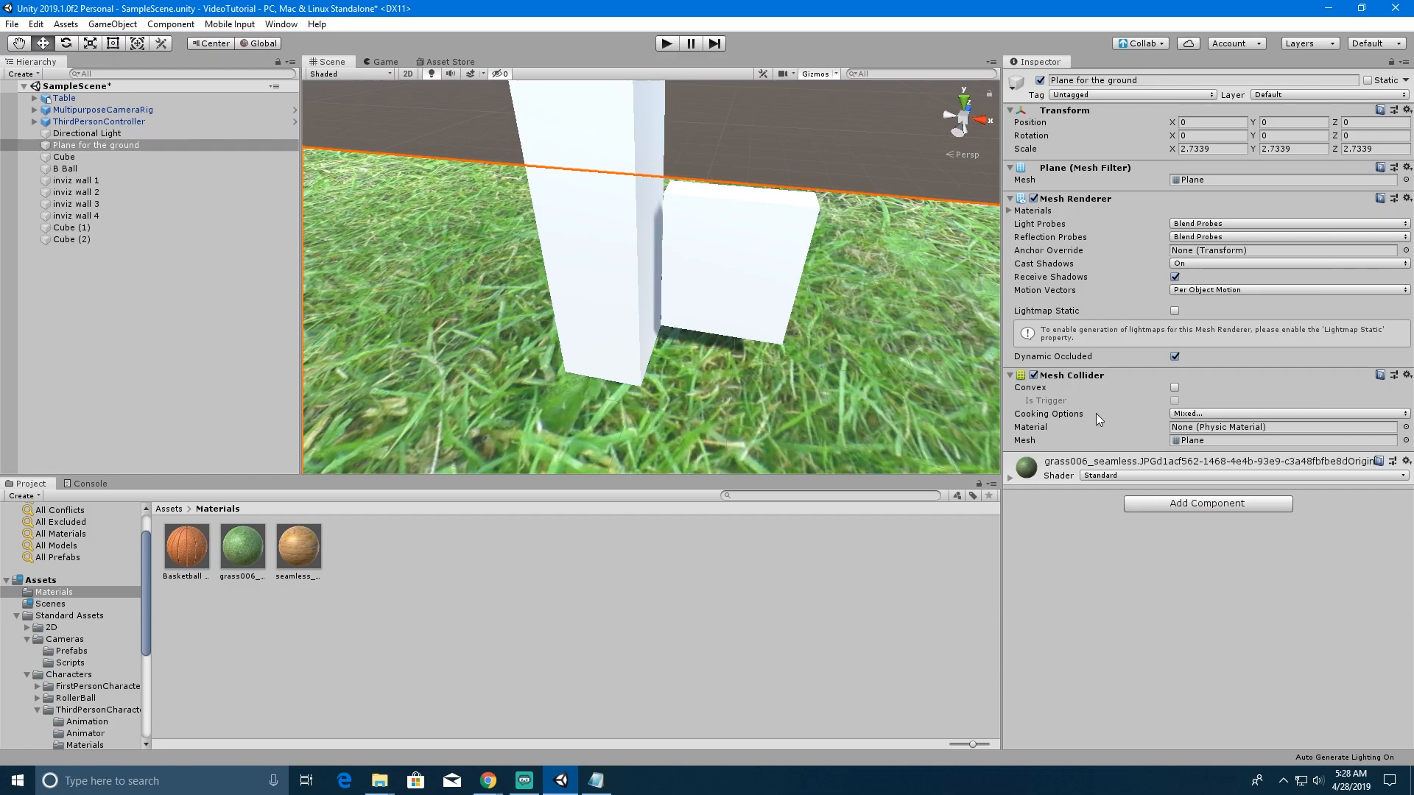
- Enable the spring on the thin panel's Hinge Joint and set its spring value to 8.38
left_click(726, 249)
scroll(1138, 571, "down", 5)
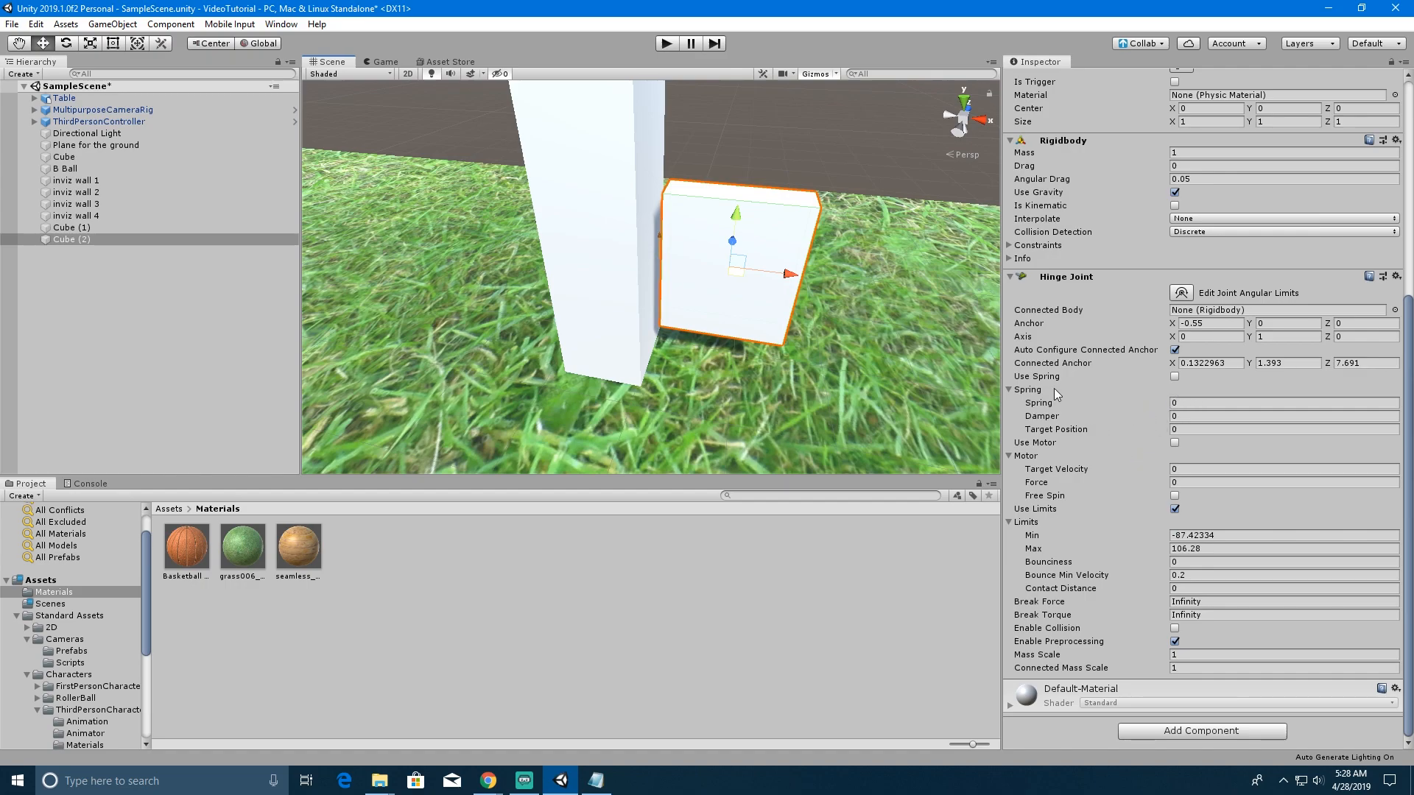
left_click(1174, 376)
left_click(1055, 404)
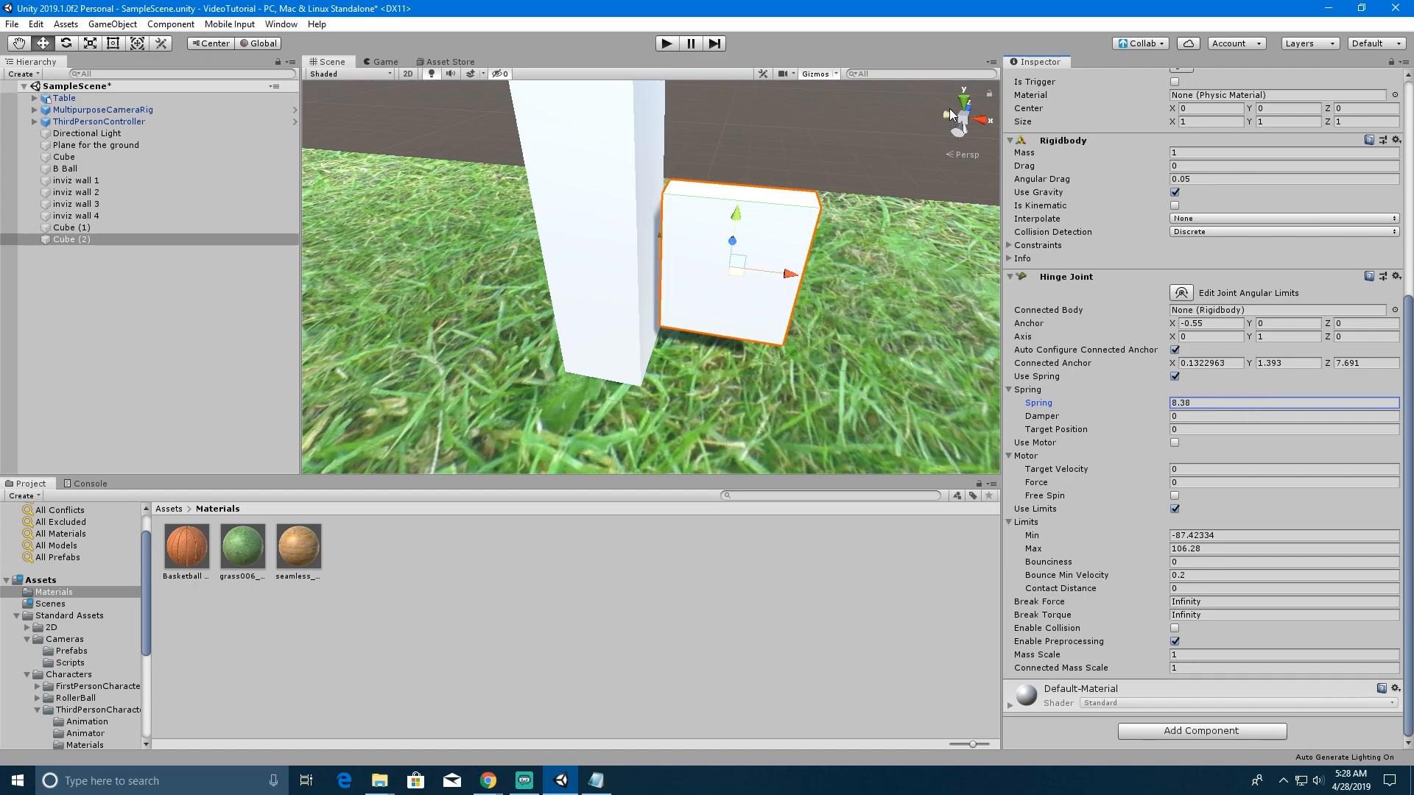
- Playtest the sprung hinge by running the character past the wooden block into the panel, and stop the game
left_click(665, 43)
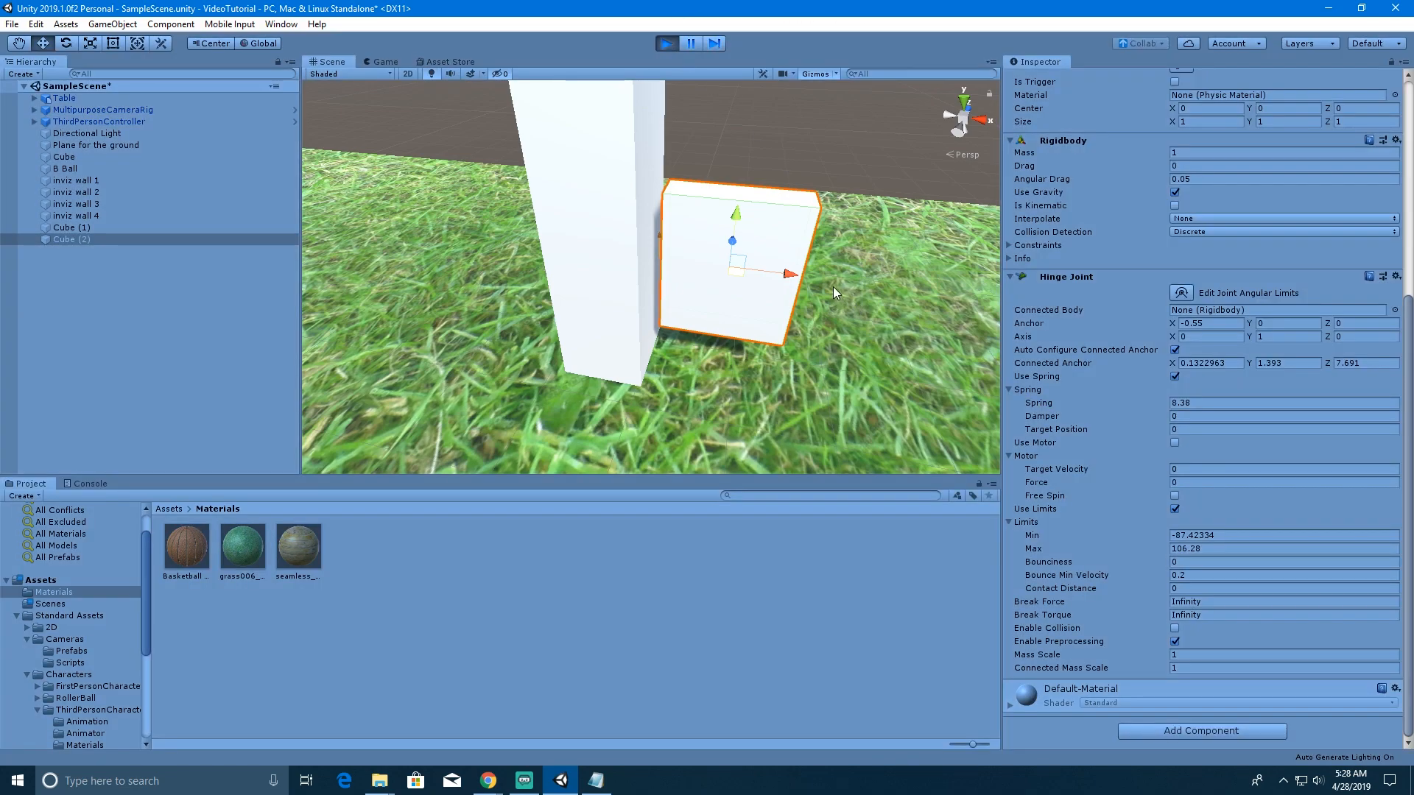
key("w")
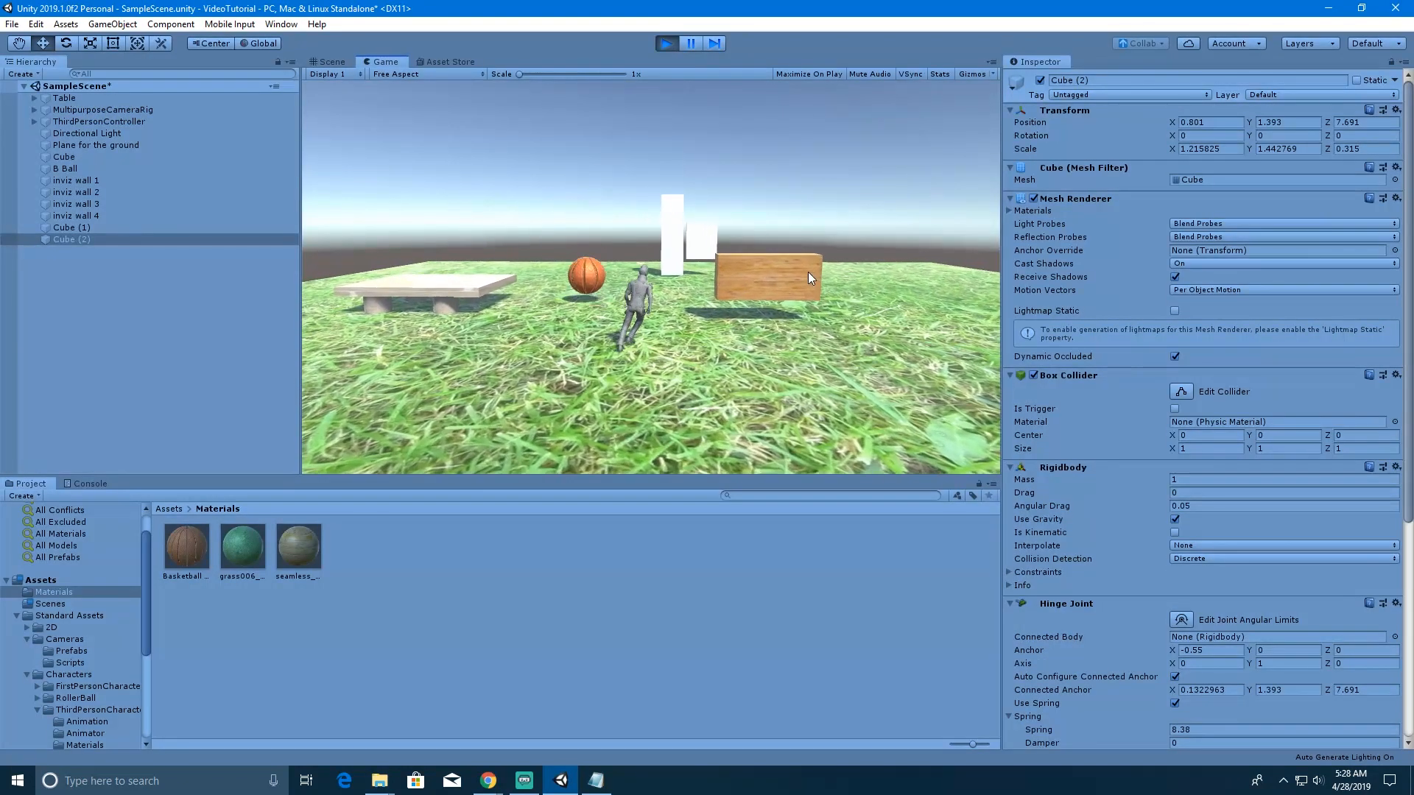
key("w")
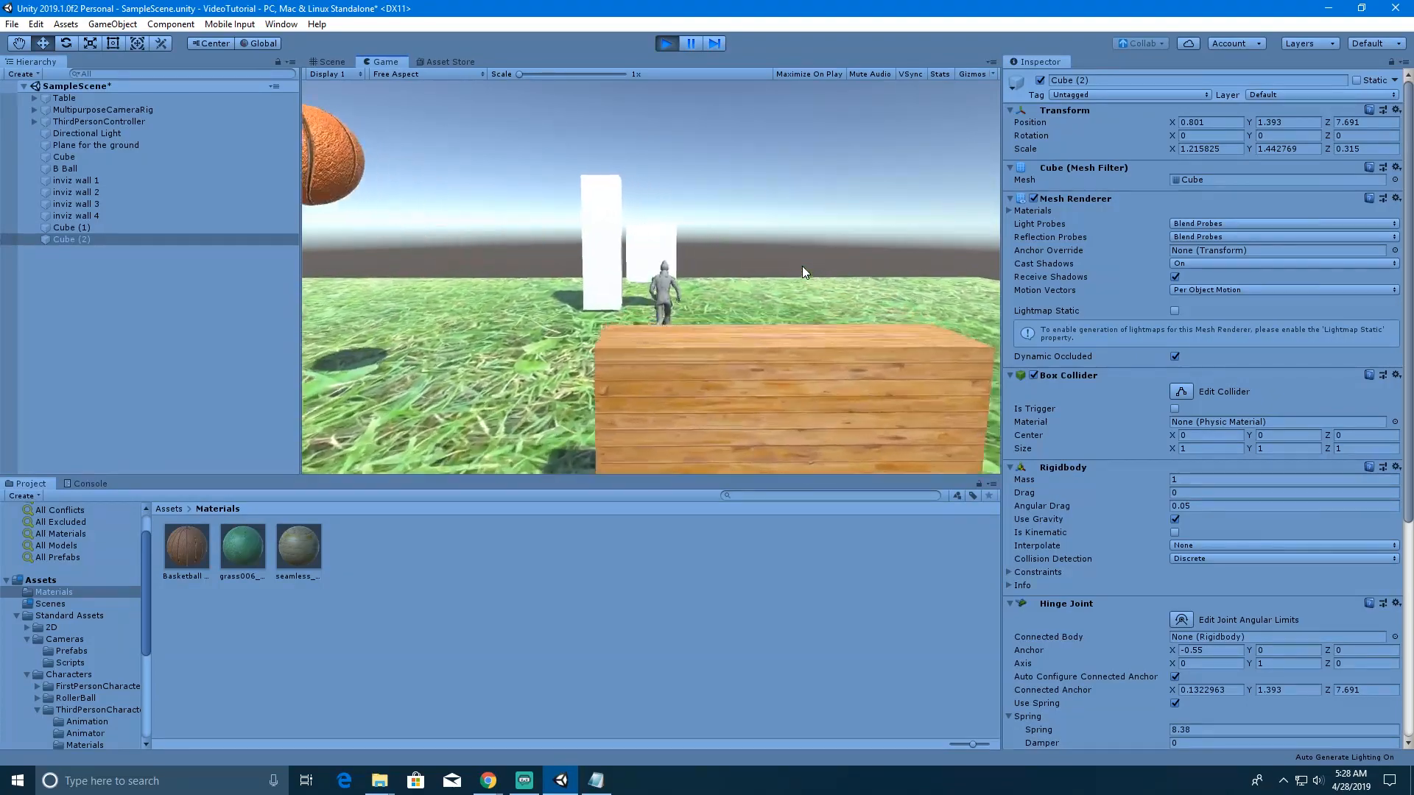
key("s")
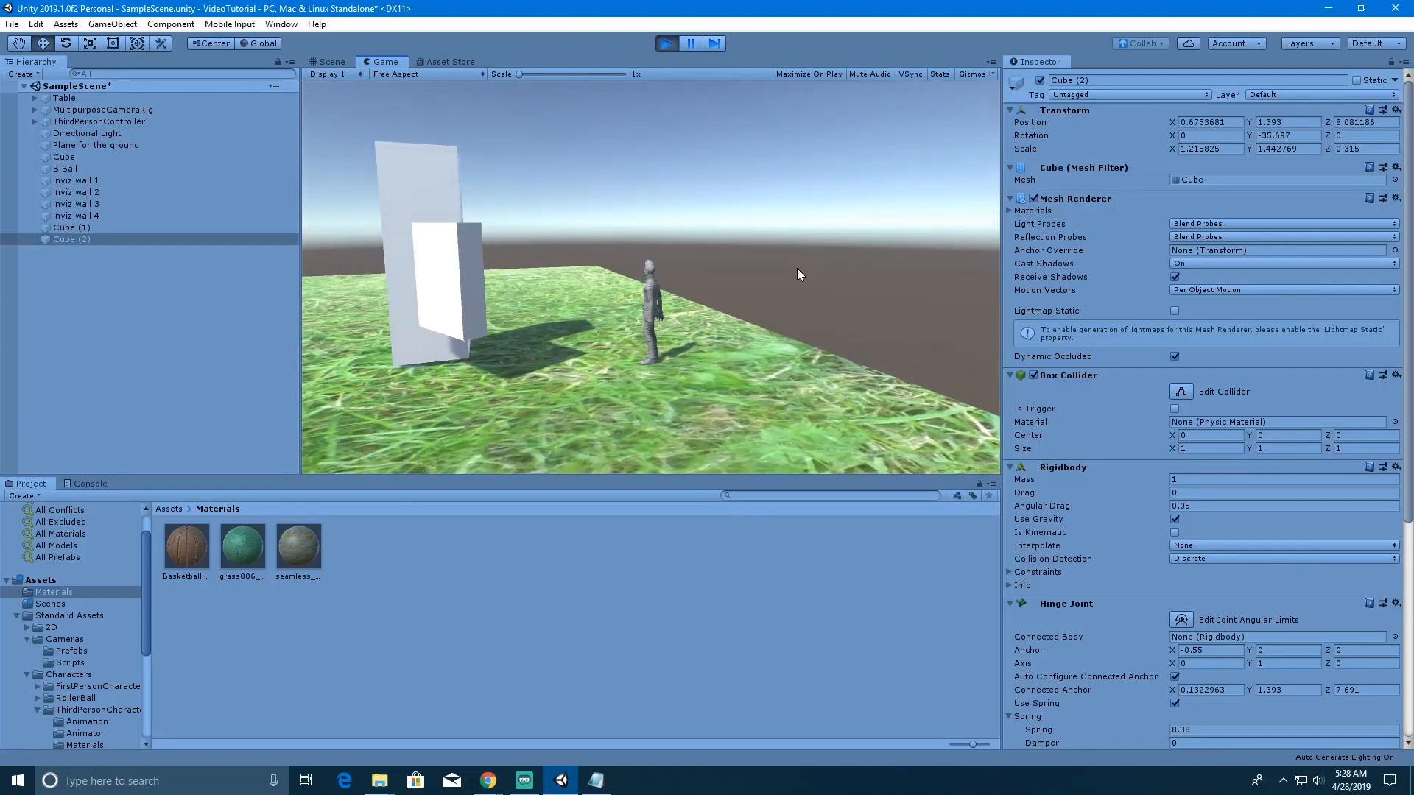
key("w")
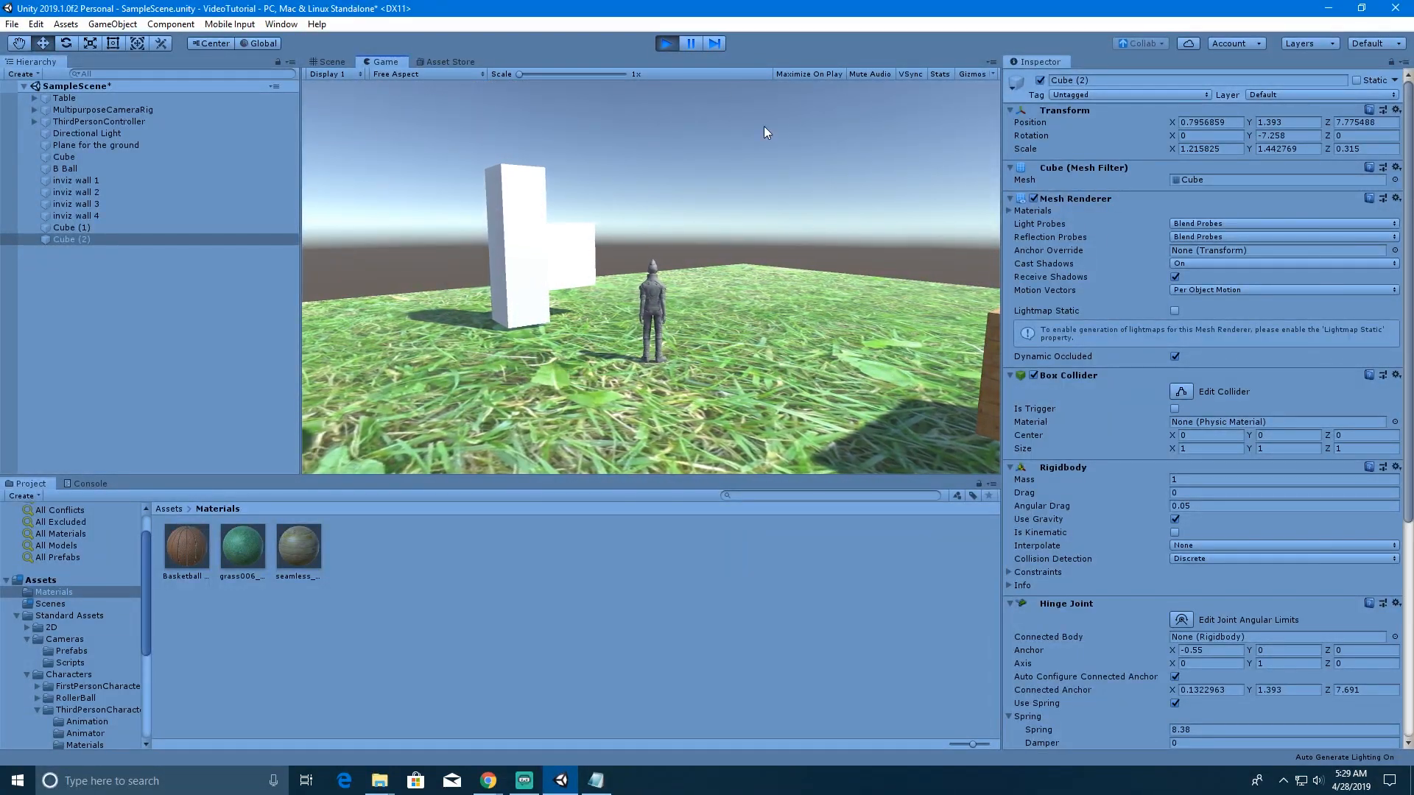
left_click(665, 44)
- Set the hinge spring's damper to 1.5 and playtest it by running the character into the panel
scroll(1119, 672, "down", 3)
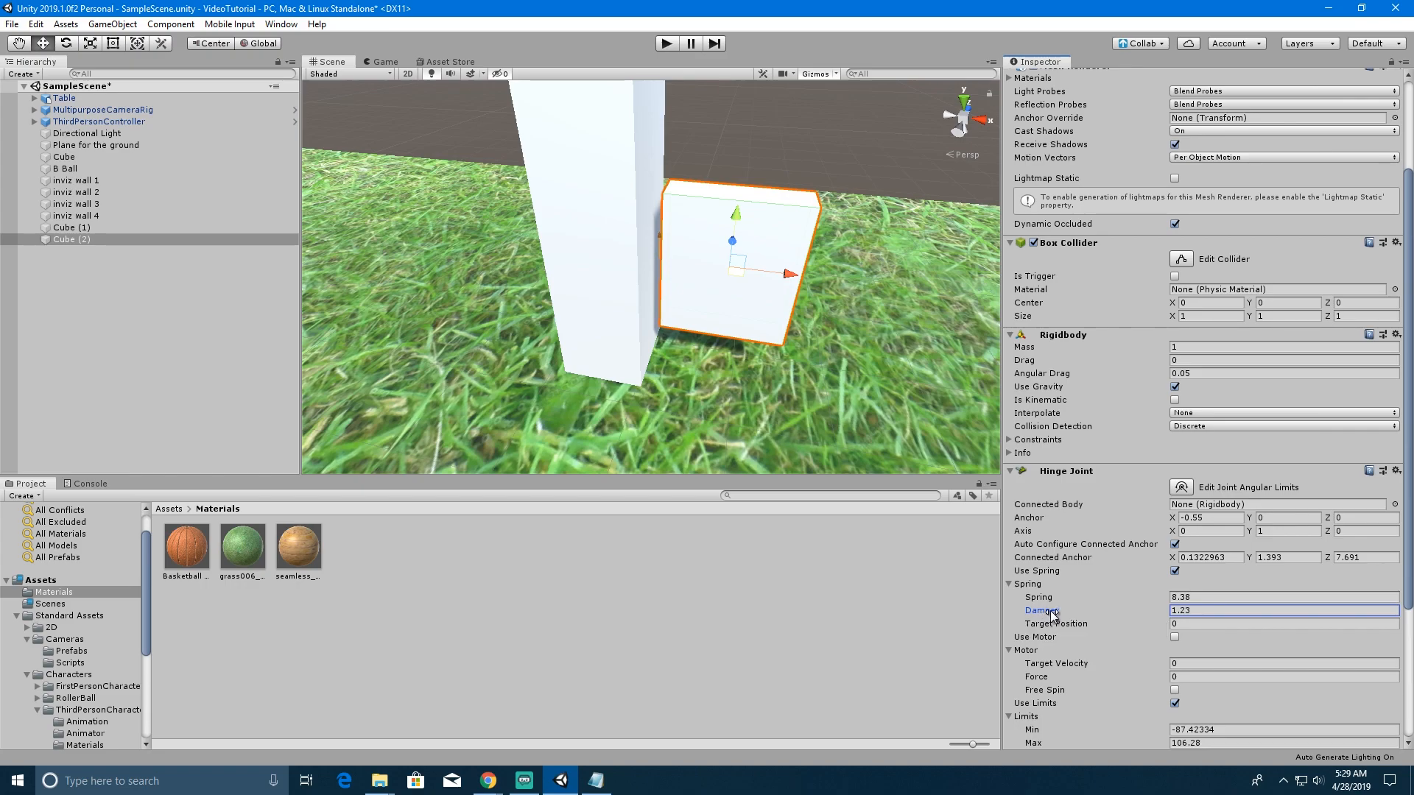
left_click(667, 44)
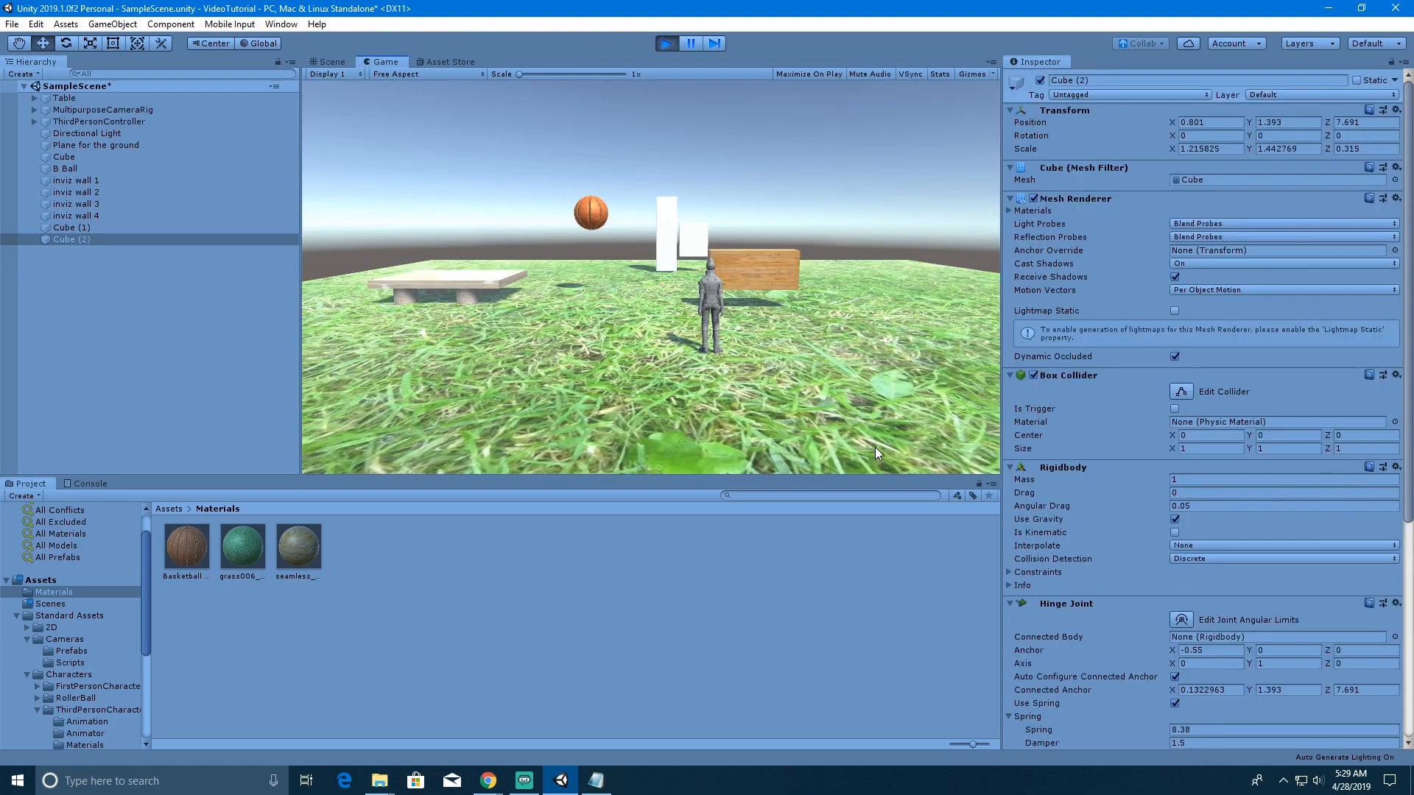
key("w")
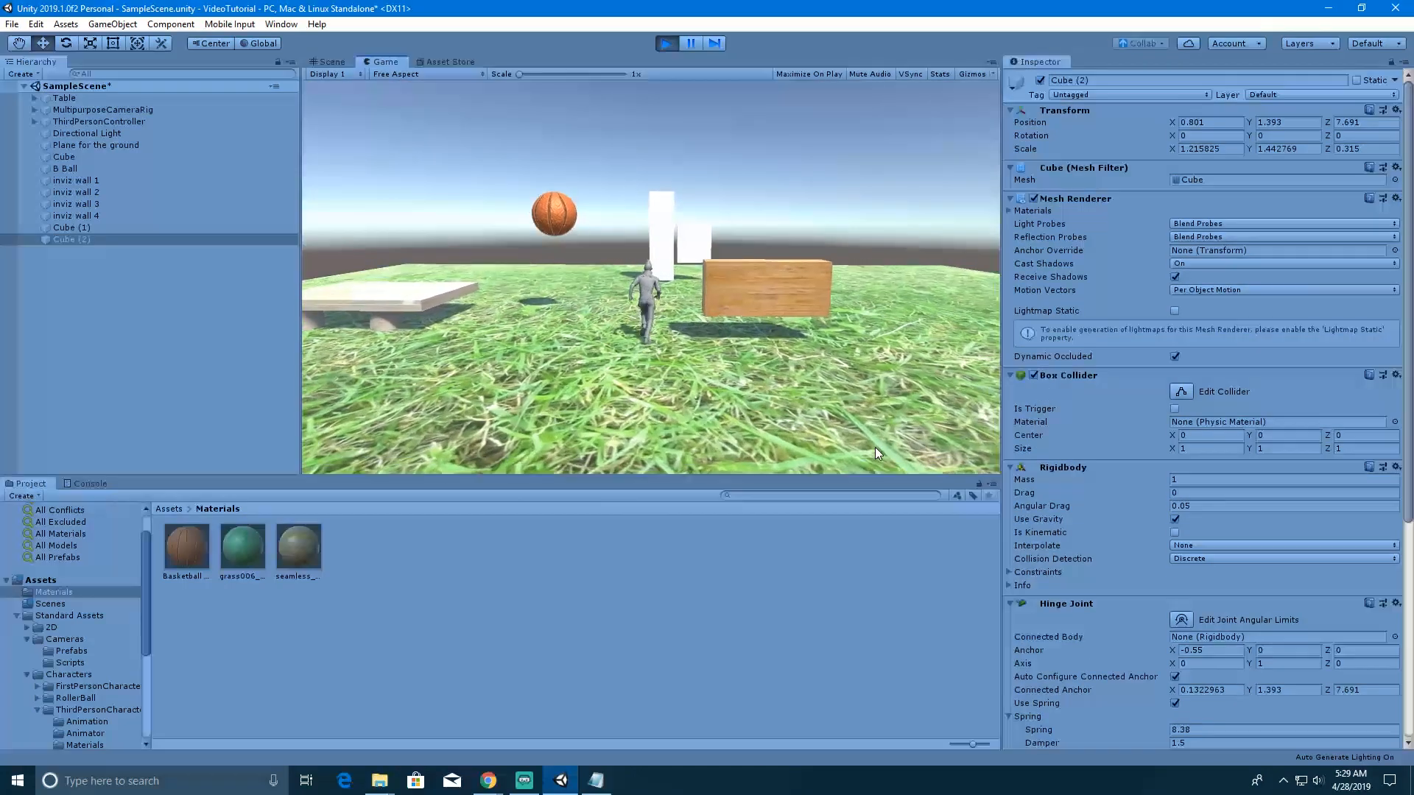
key("w")
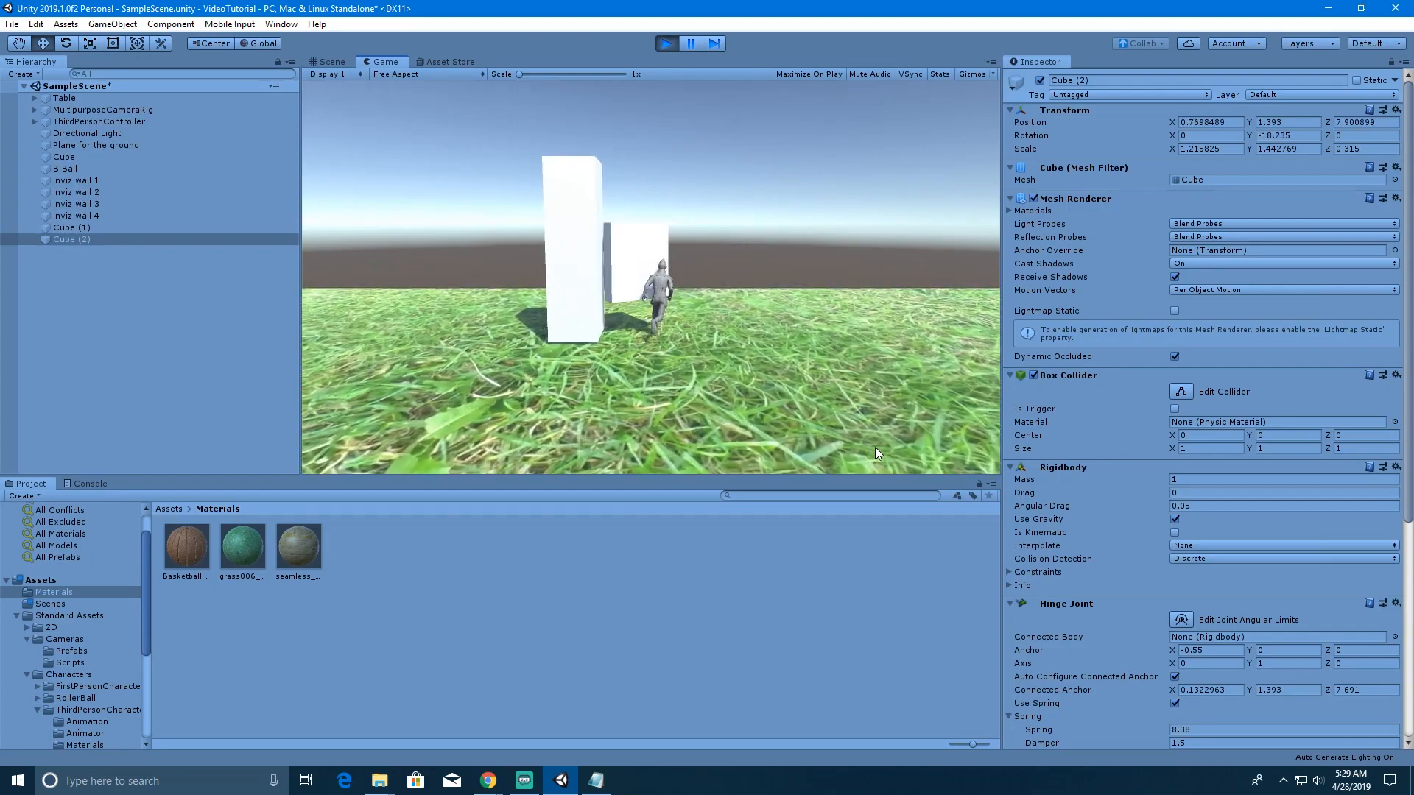
key("w")
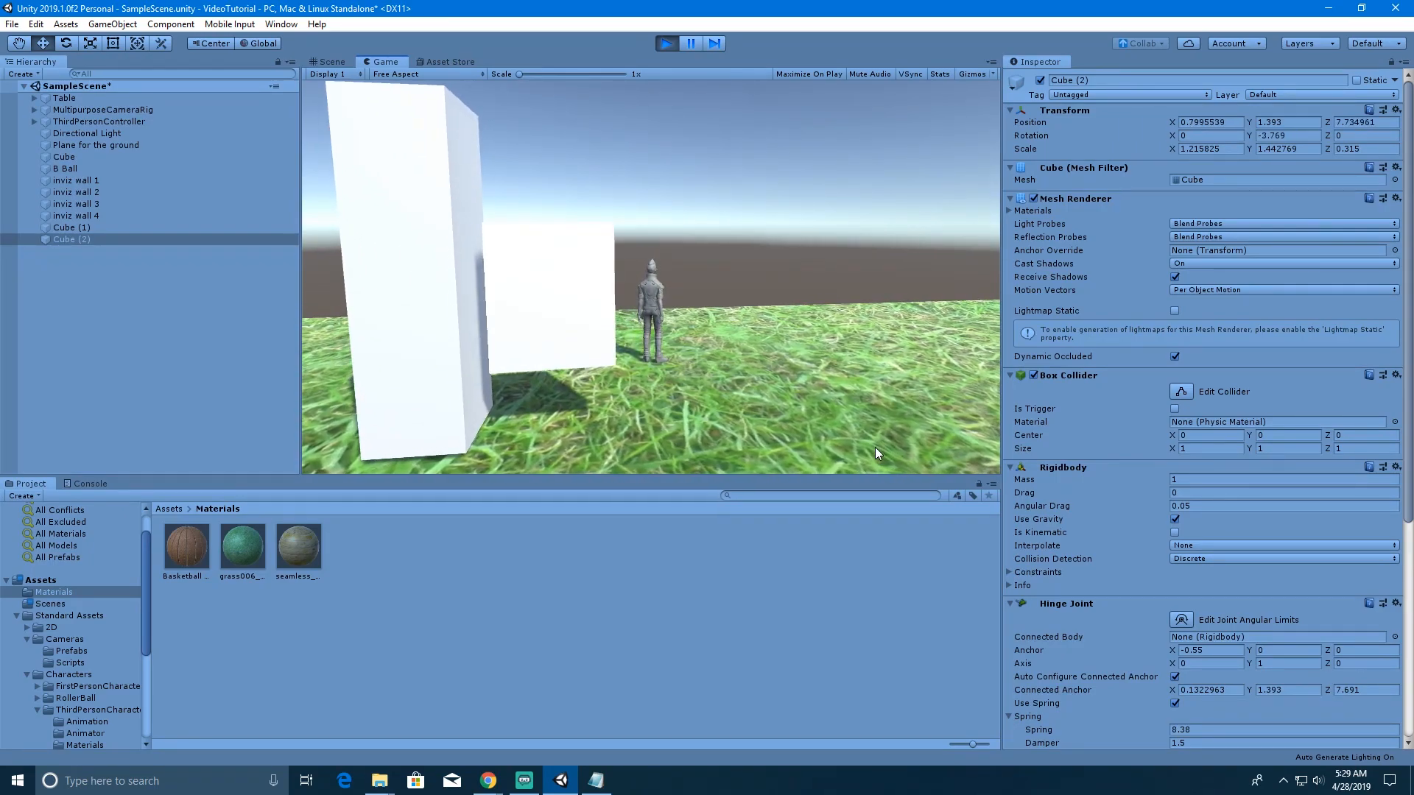
key("s")
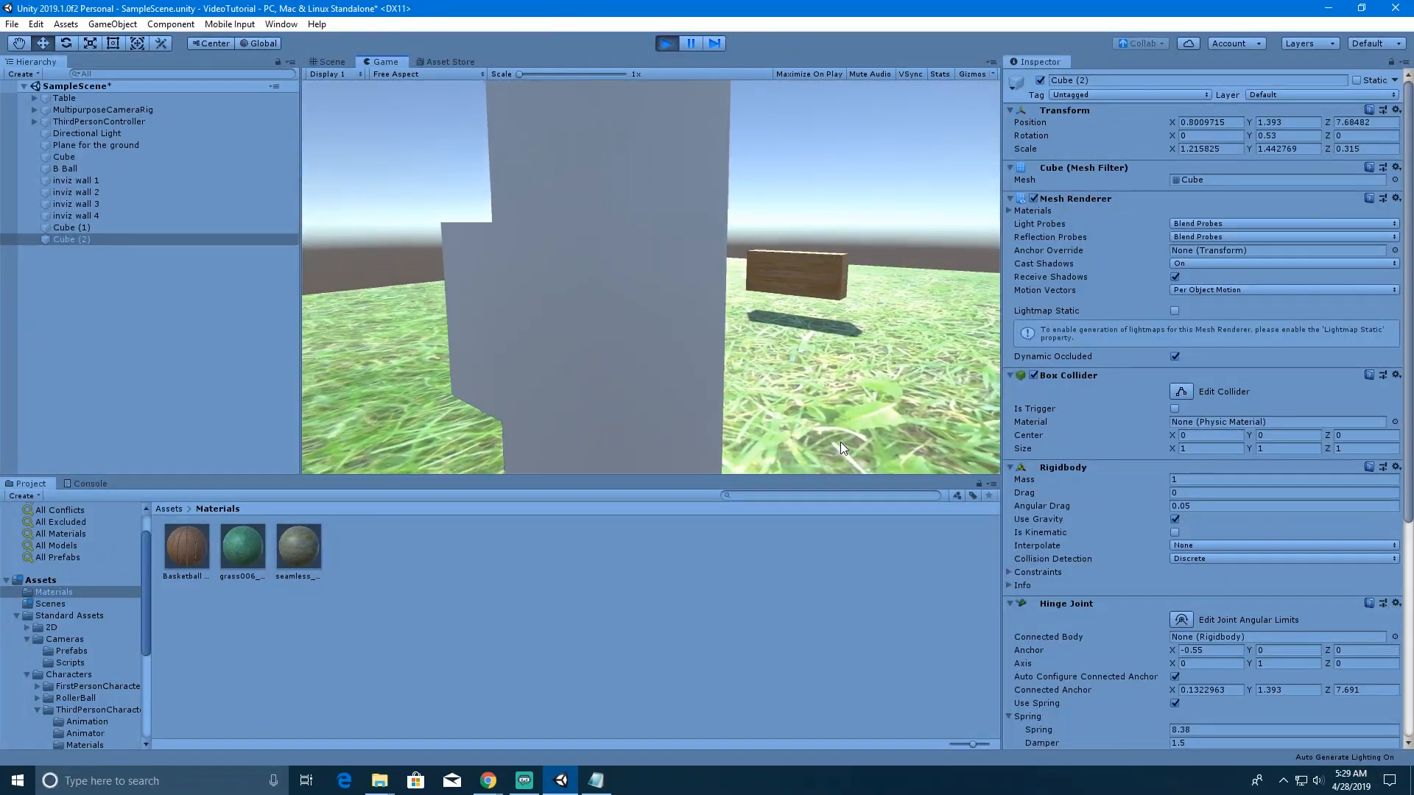
- With the game still running, set the hinge's Break Force to 1, move the character around the detached panel, and stop the game
scroll(1068, 630, "down", 6)
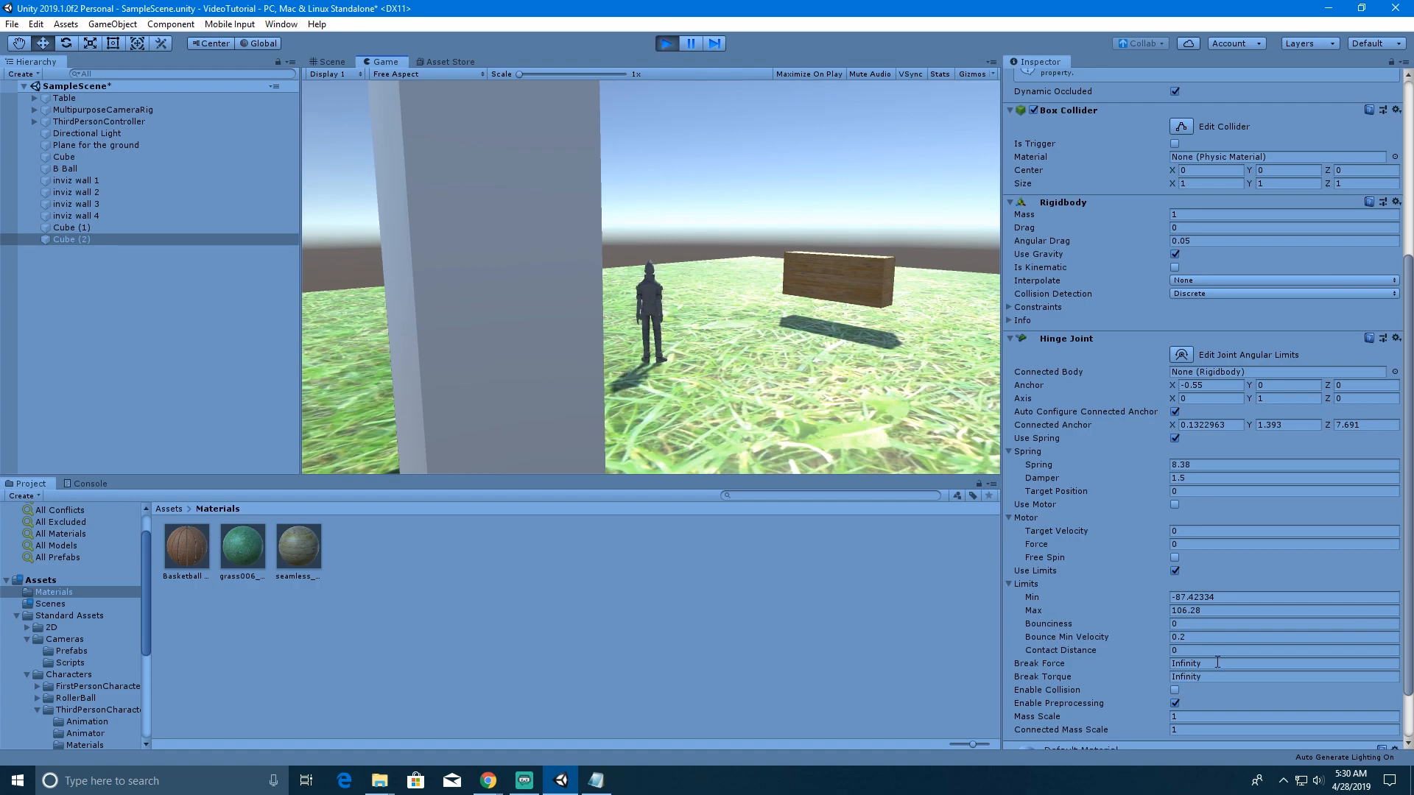
left_click(1177, 664)
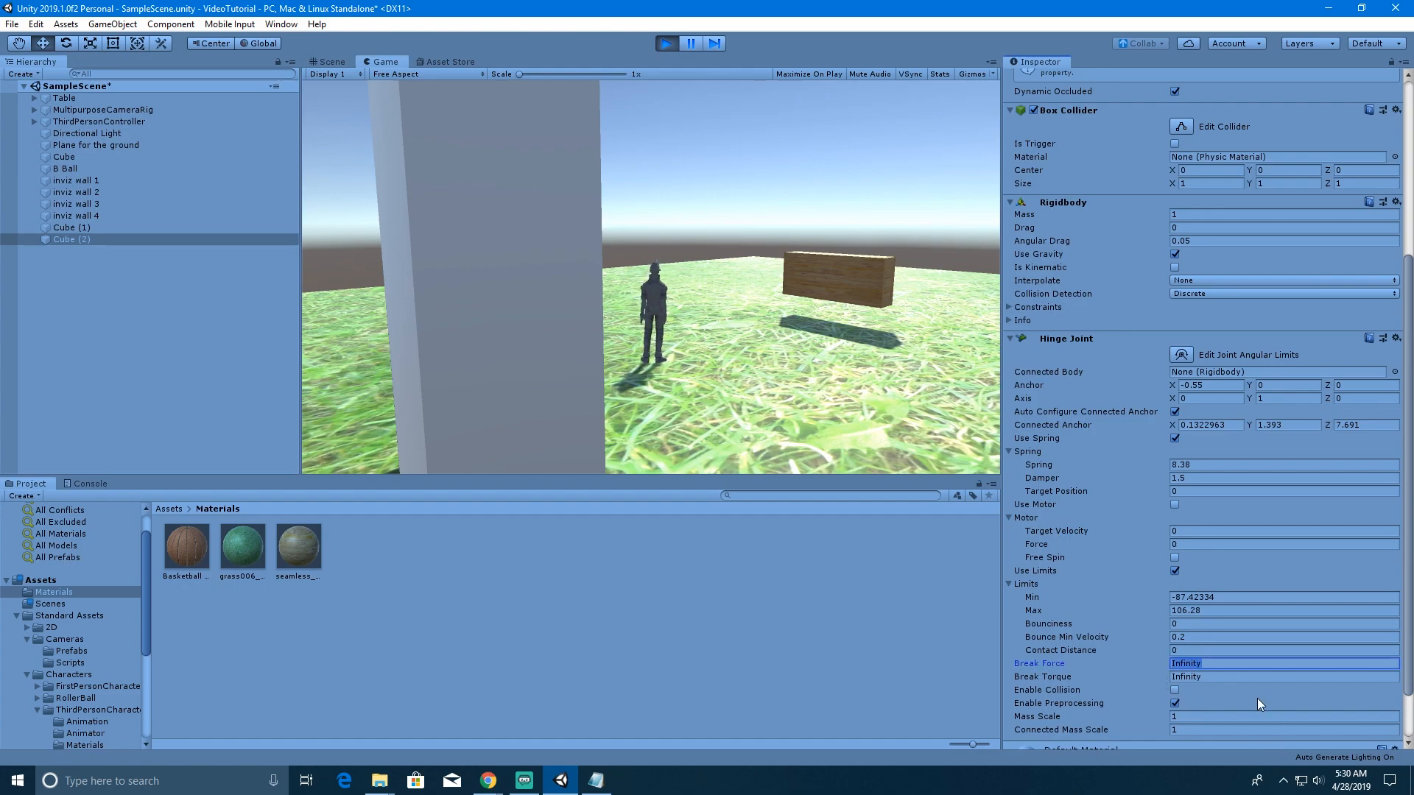
type("1")
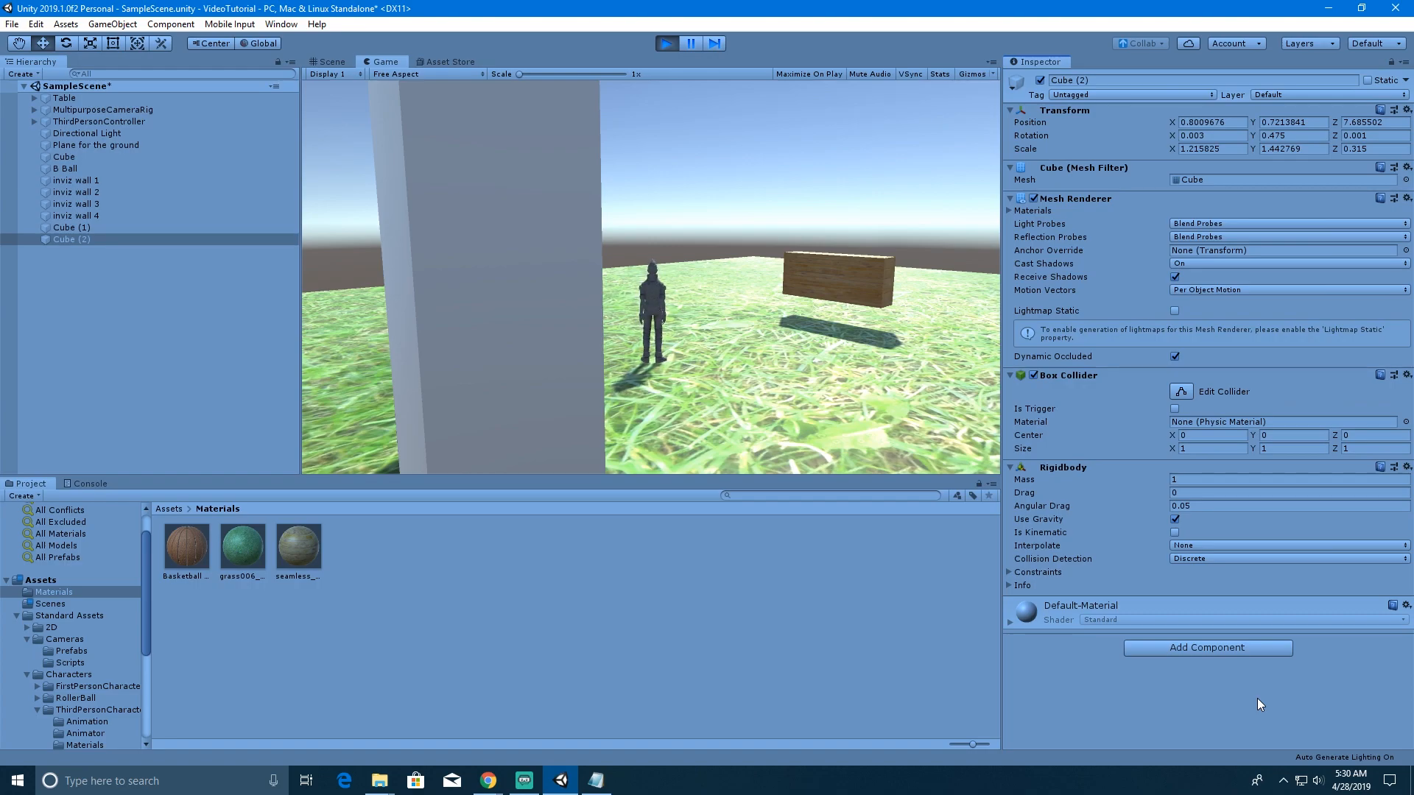
type("a")
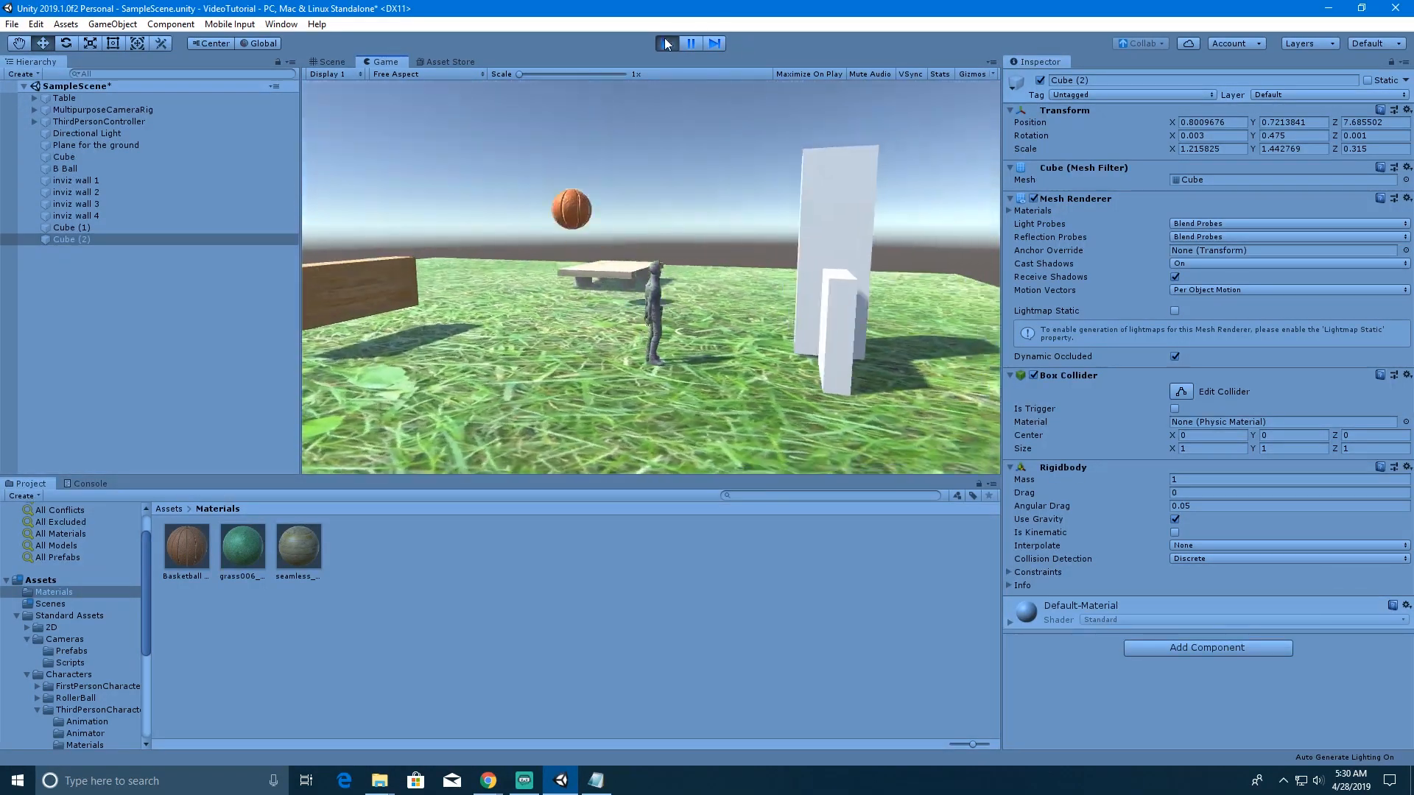
left_click(660, 44)
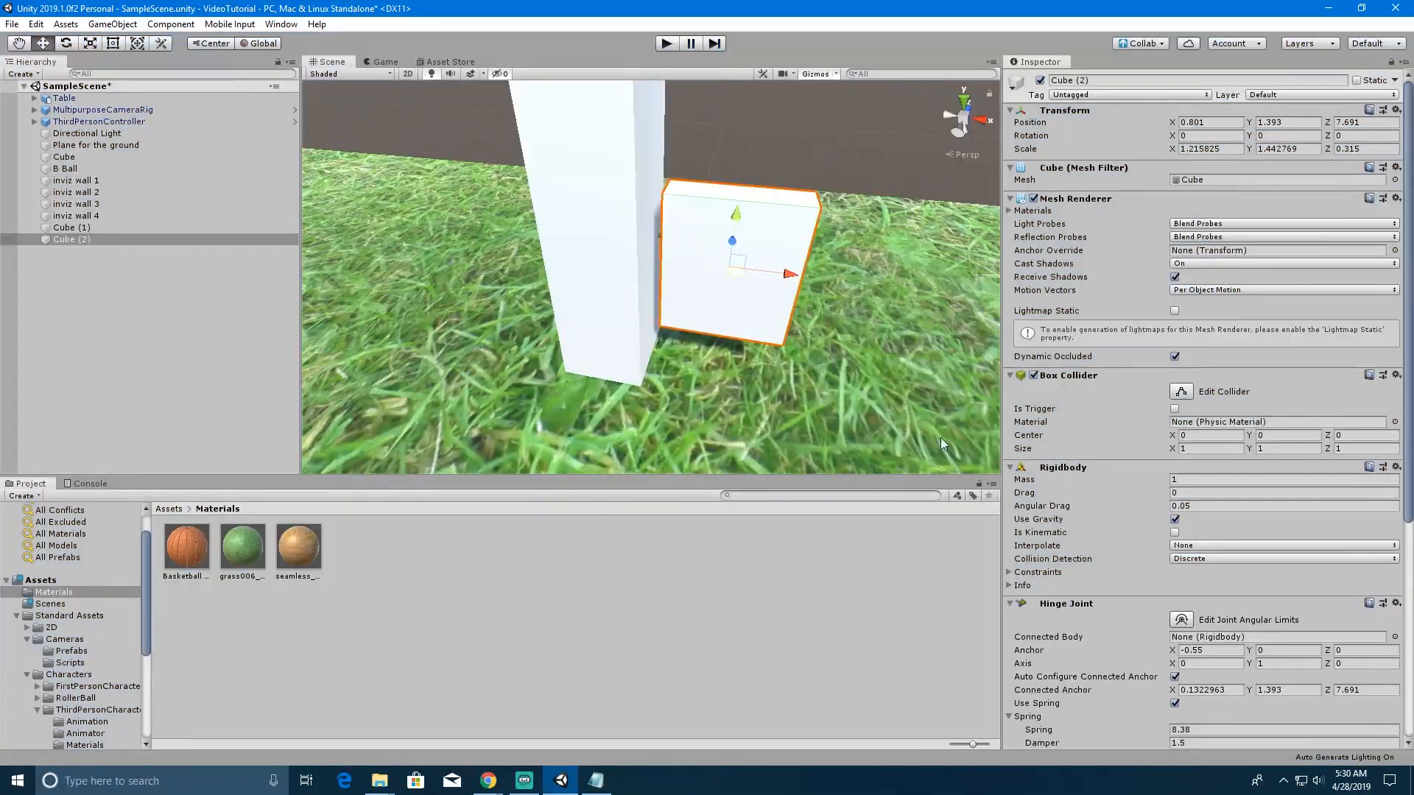
- Set both Break Force and Break Torque of the panel's Hinge Joint to 100
scroll(1088, 658, "down", 5)
left_click(1149, 606)
type("100")
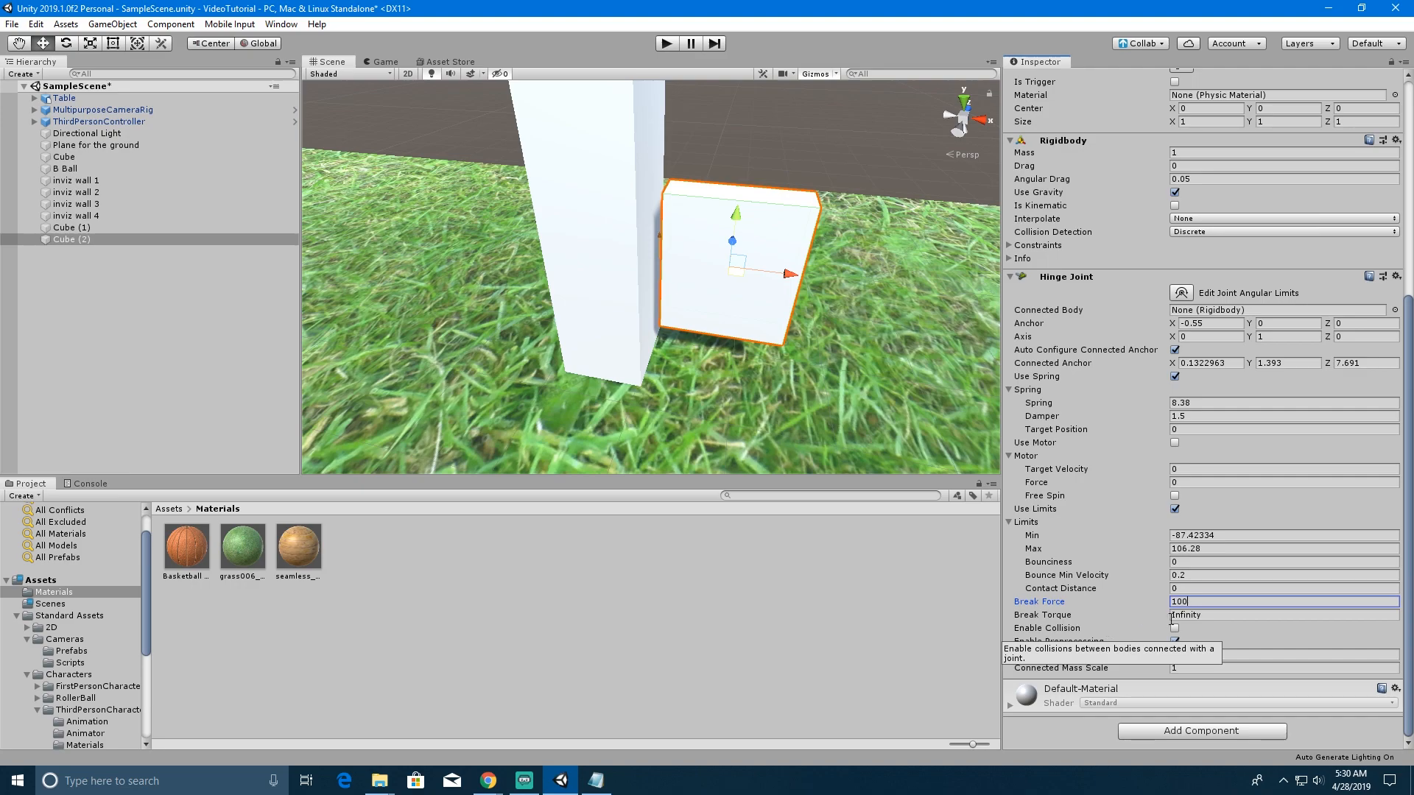
left_click(1222, 613)
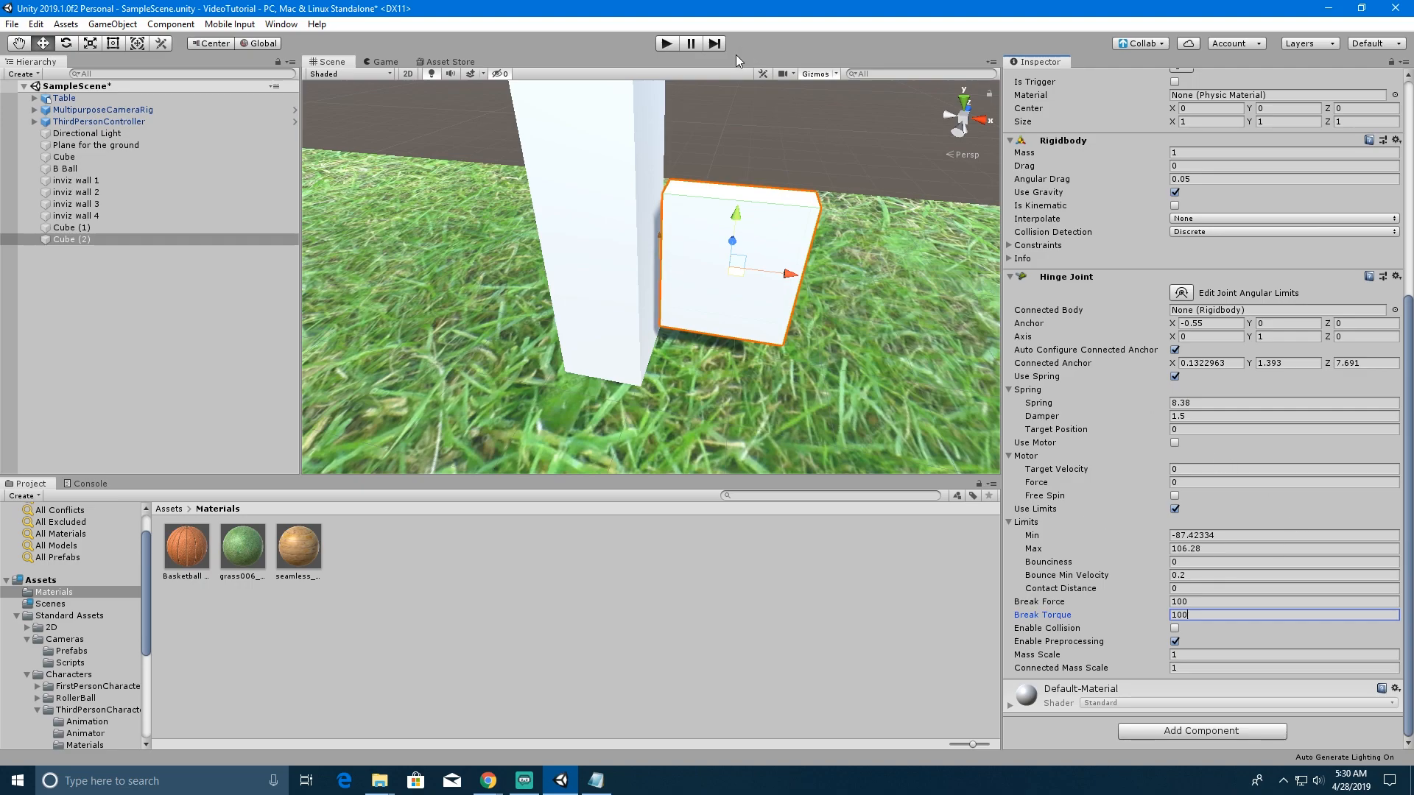
- Playtest the breakable hinge by running the character into the panel, and stop the game
left_click(665, 46)
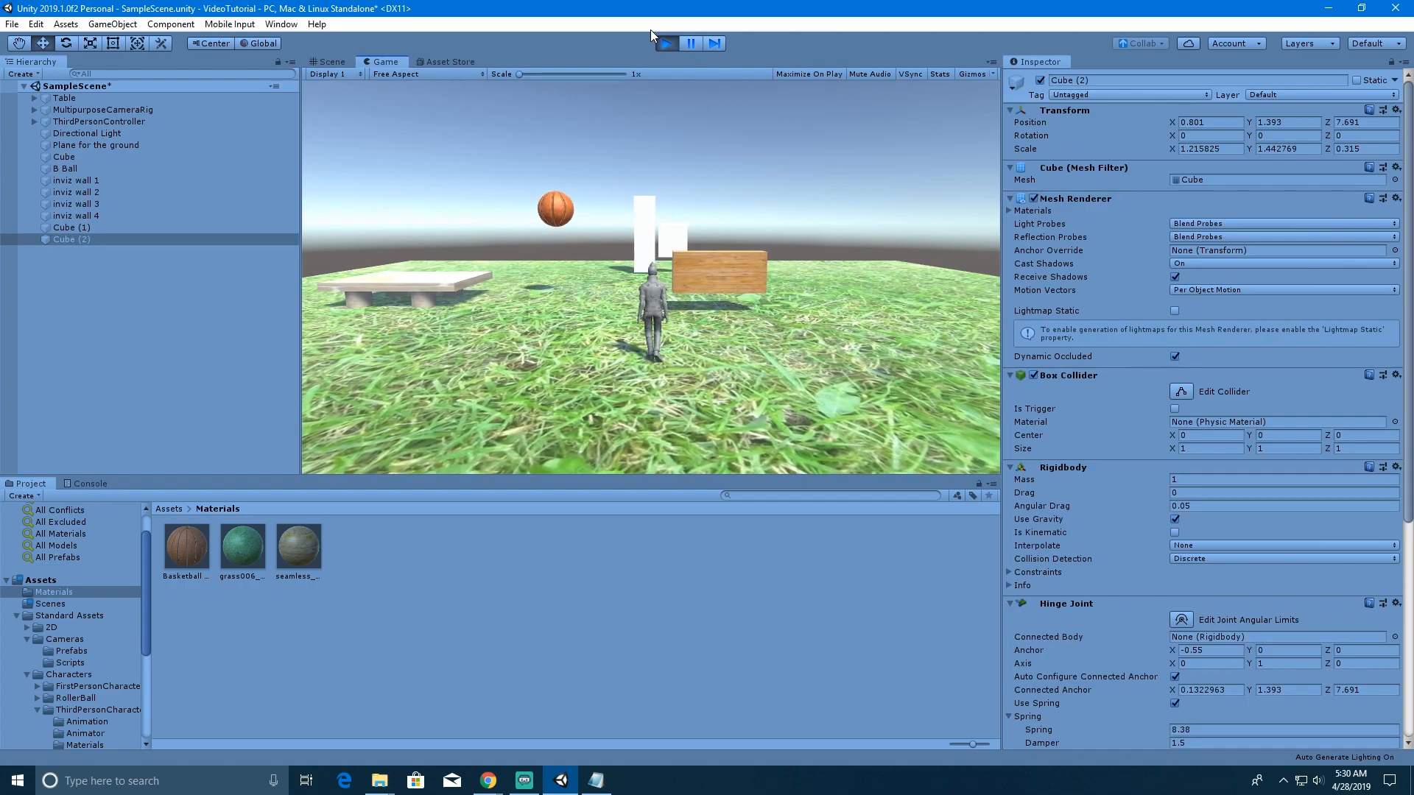
key("w")
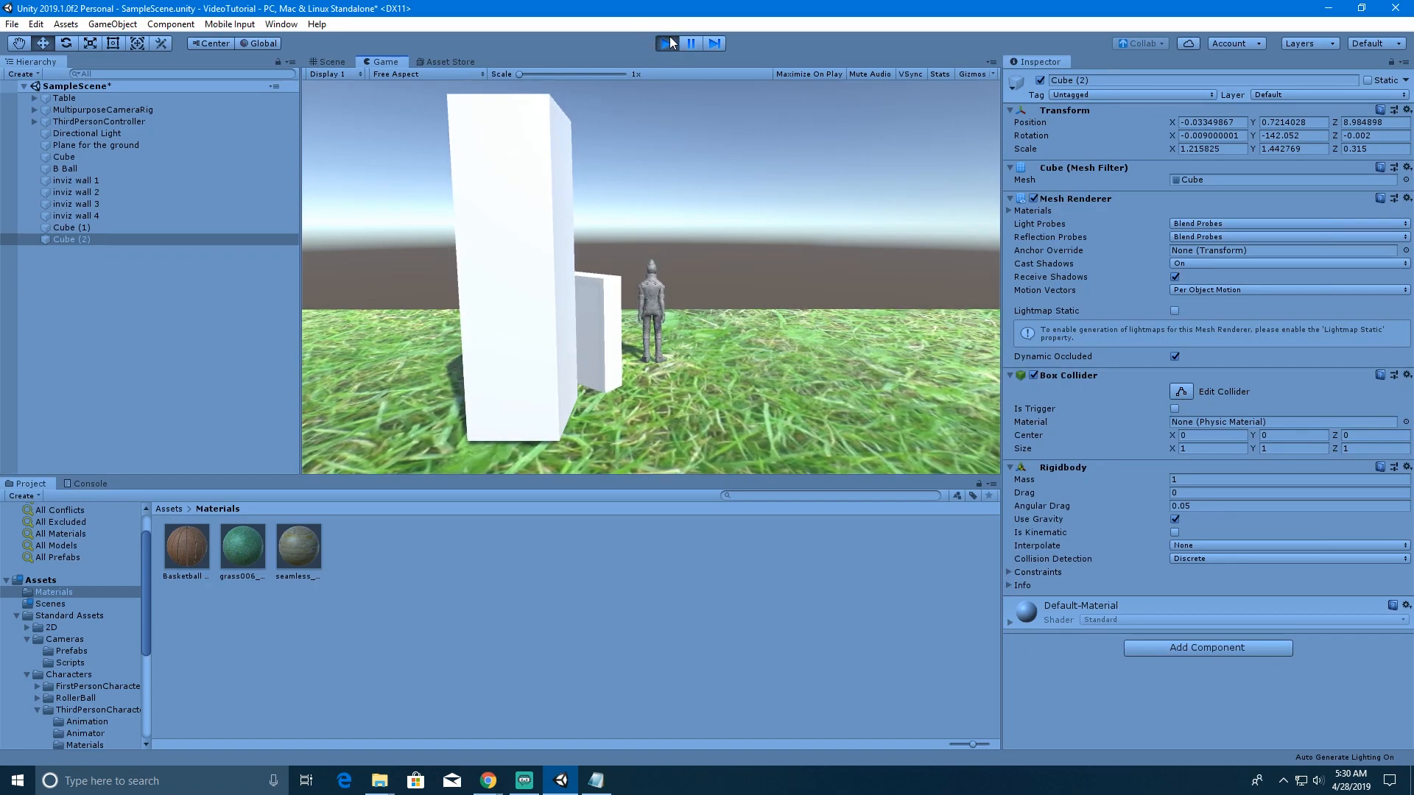
left_click(668, 43)
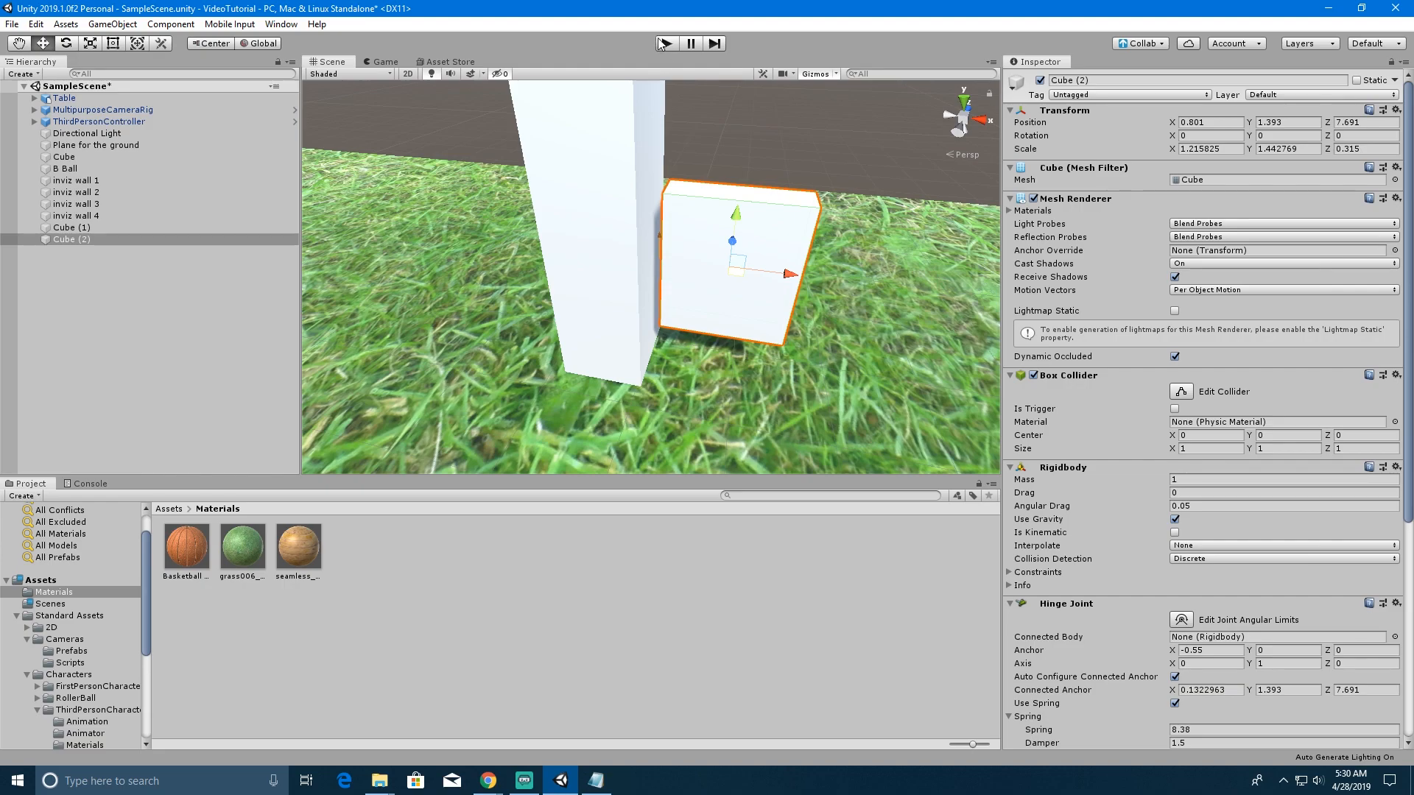
- Restart the game and run the character past the wooden block up to the hinged panel
left_click(663, 43)
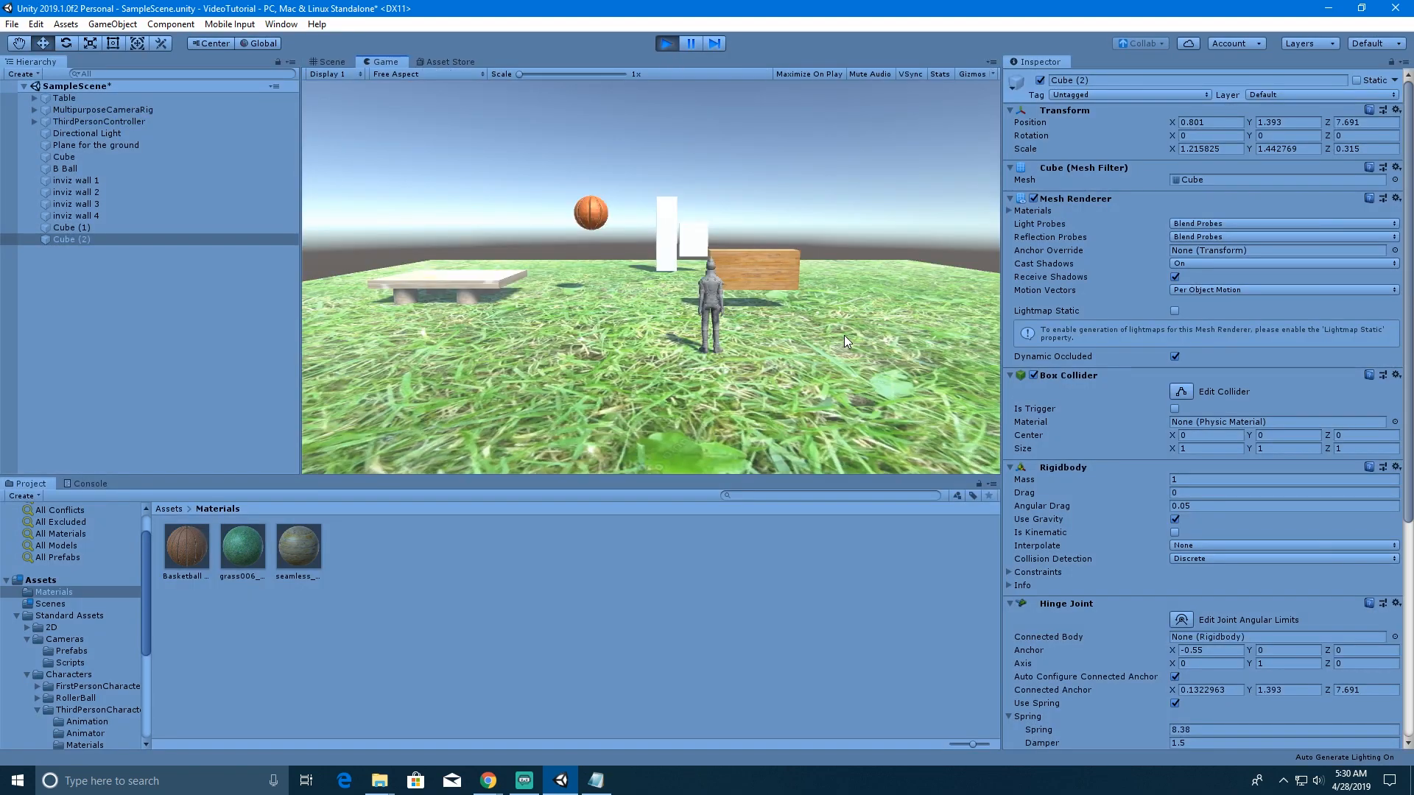
key("w")
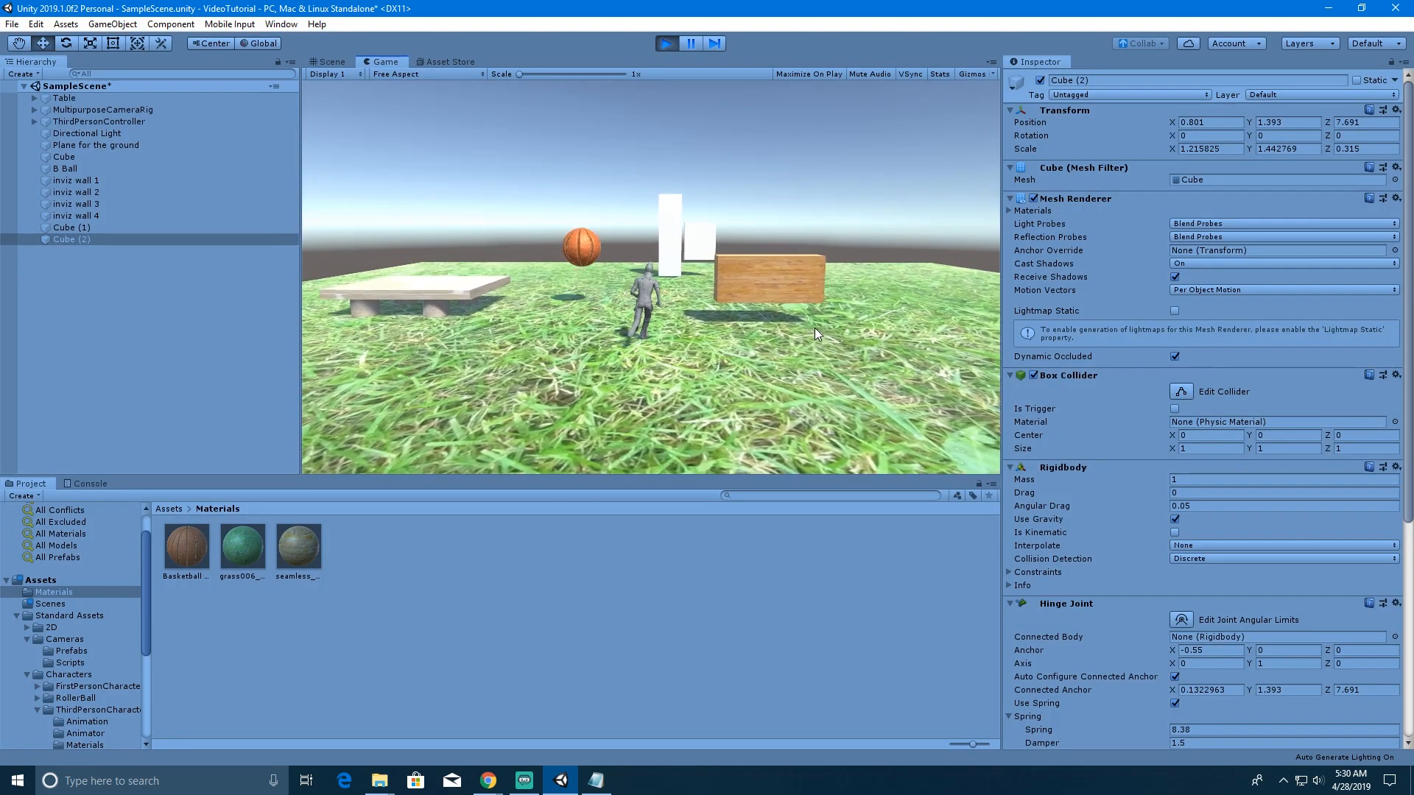
key("w")
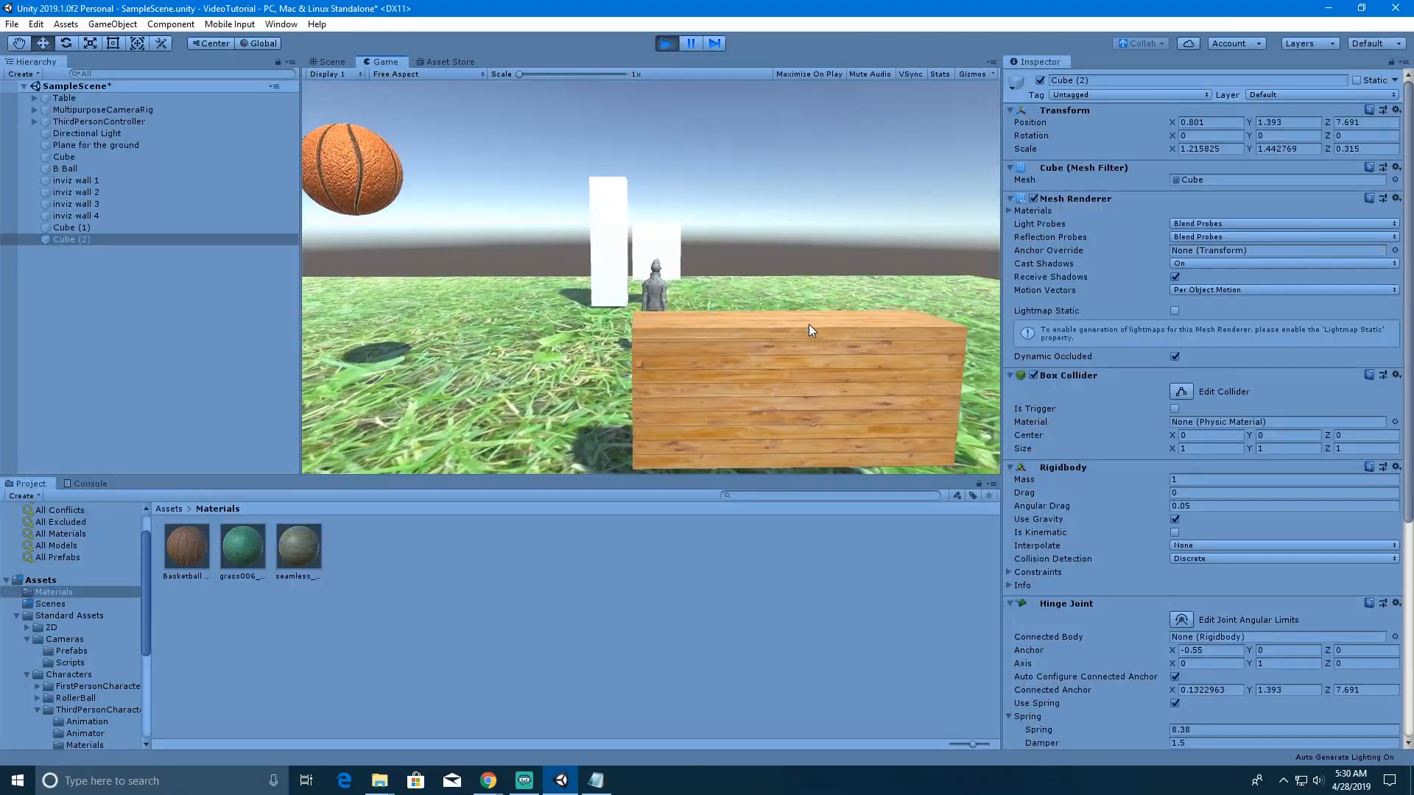
key("w")
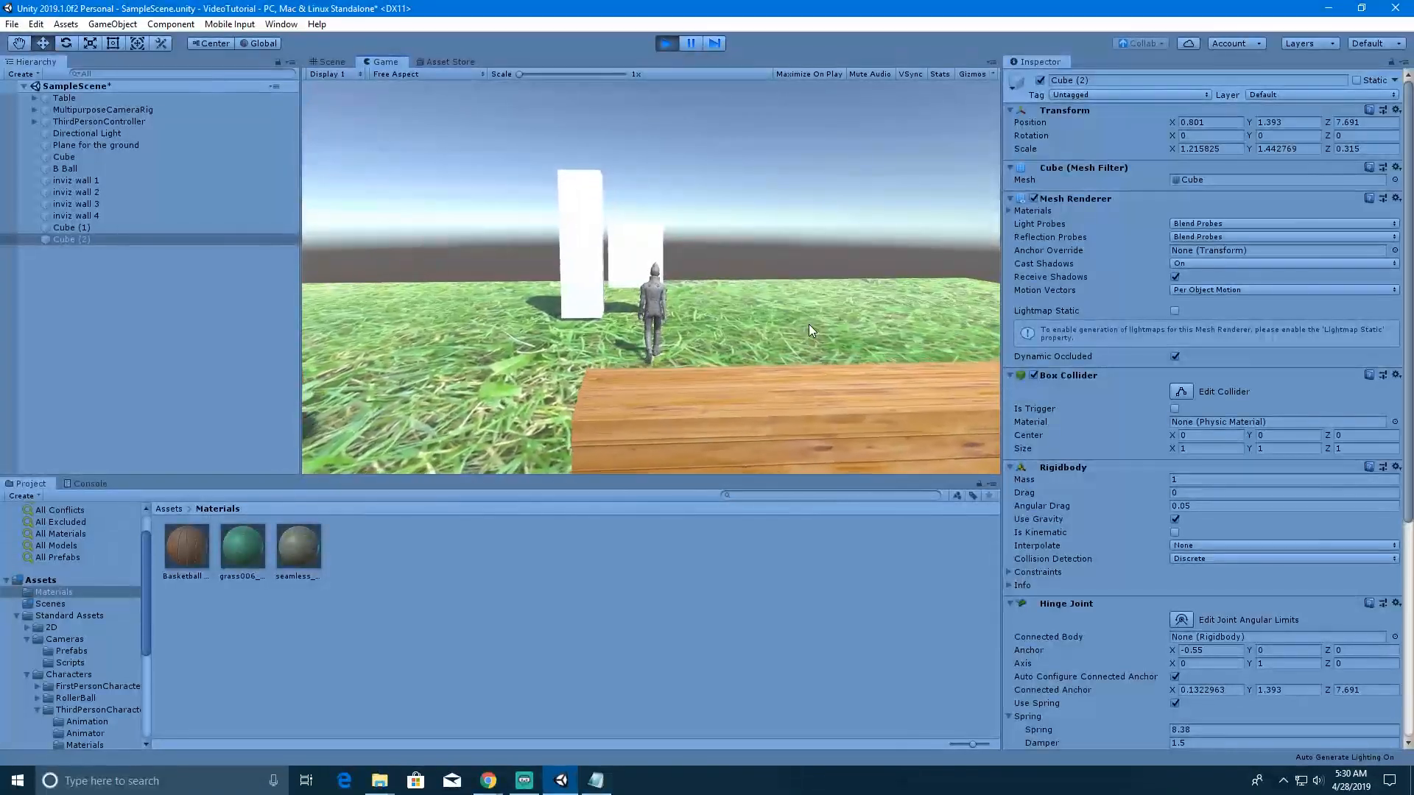
key("w")
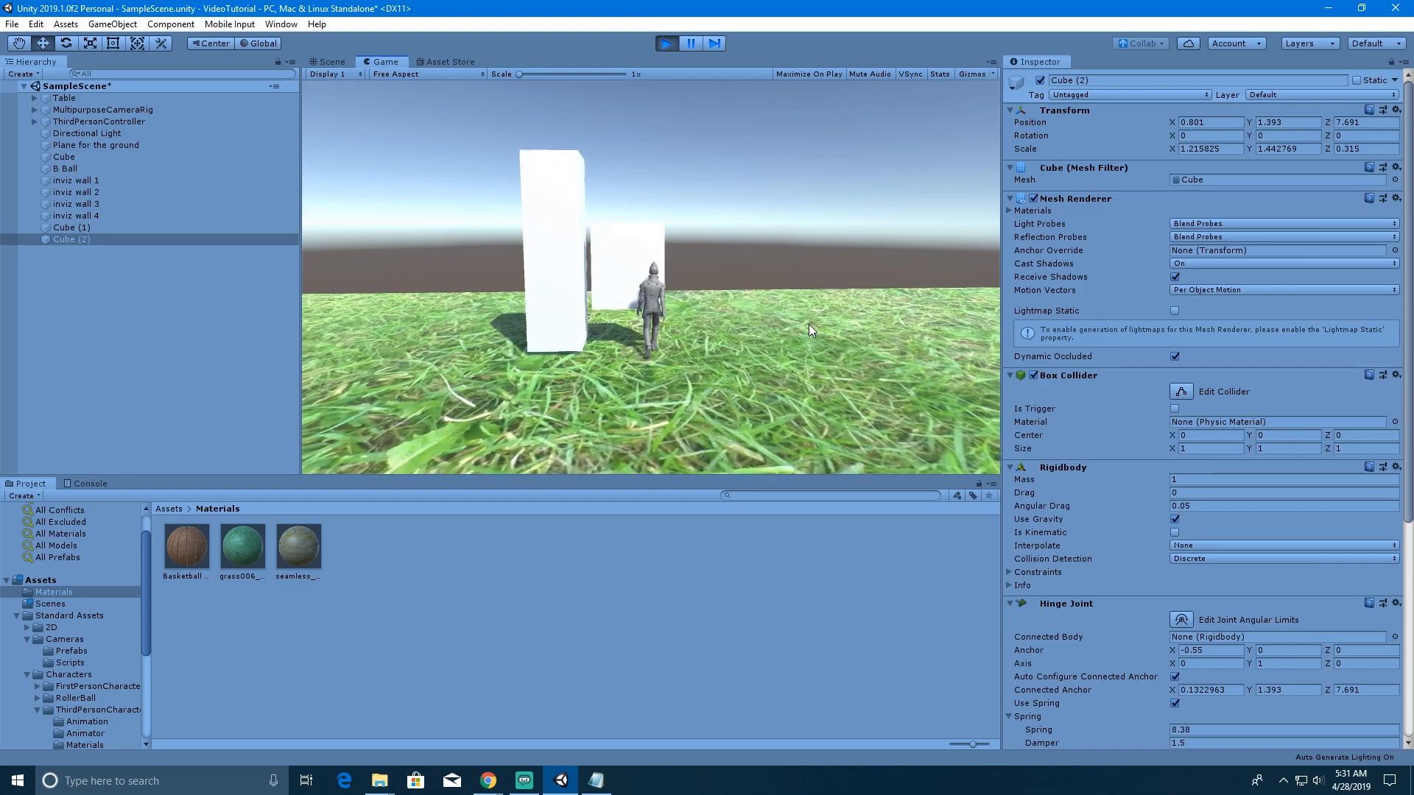
key("w")
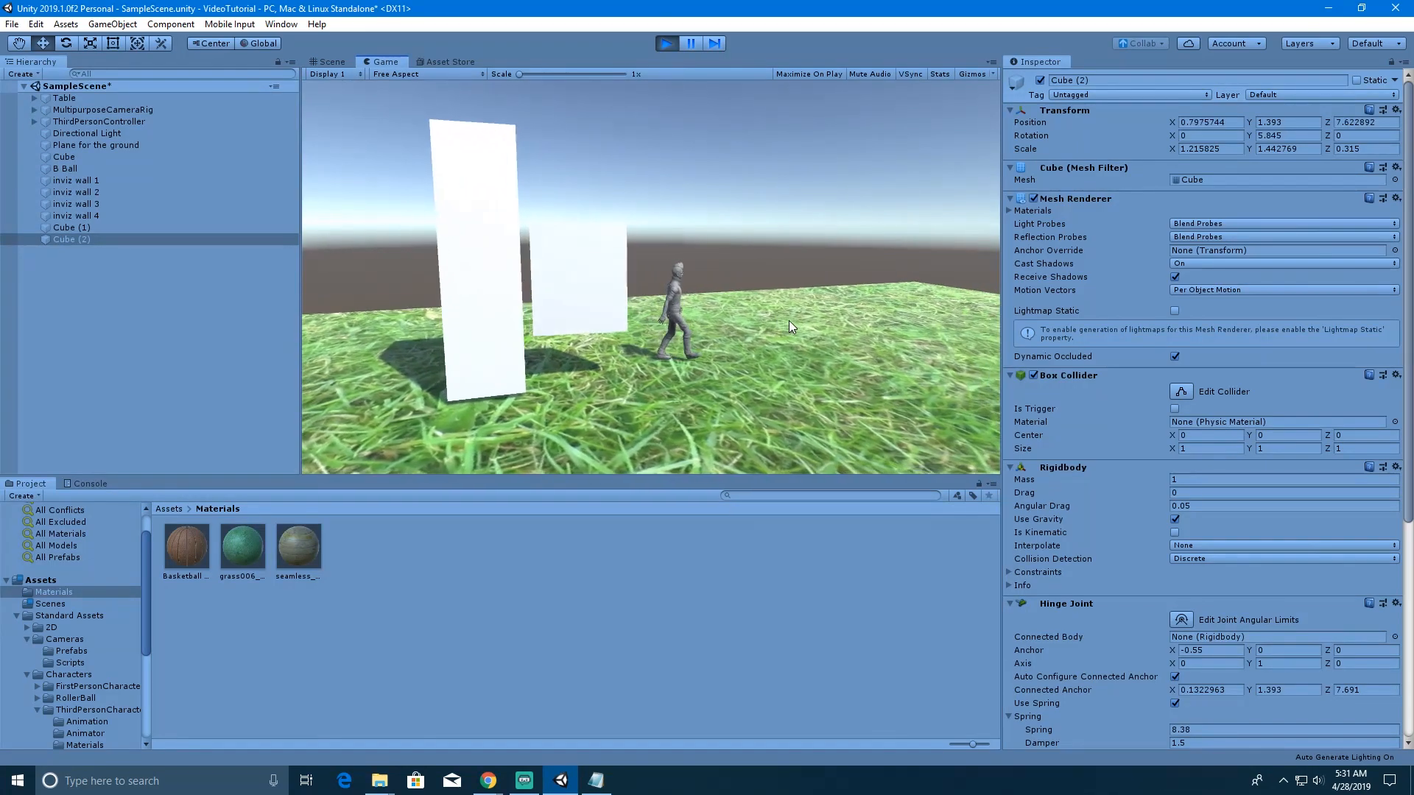
- Move the character around the post and the hinged panel to test the joint from both sides
key("s")
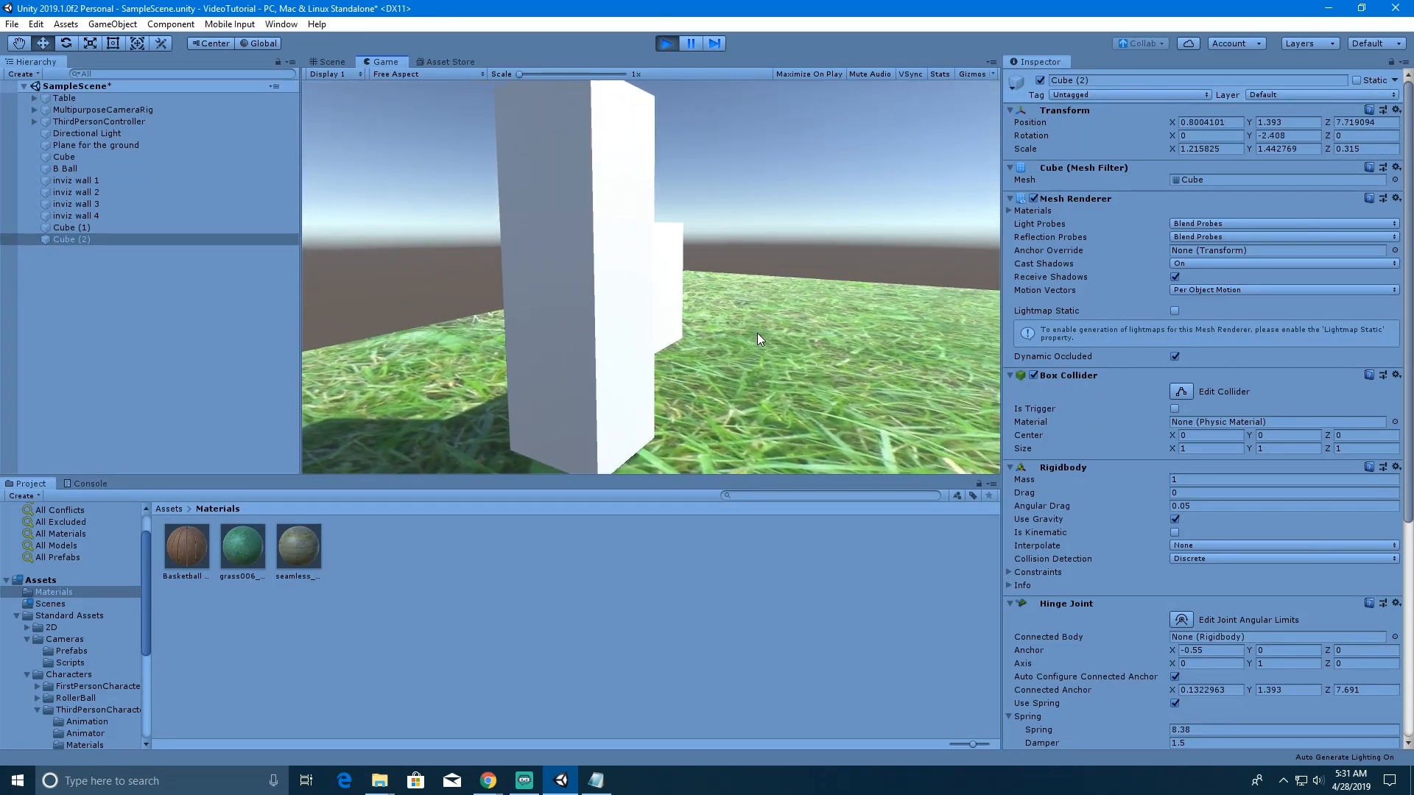
key("d")
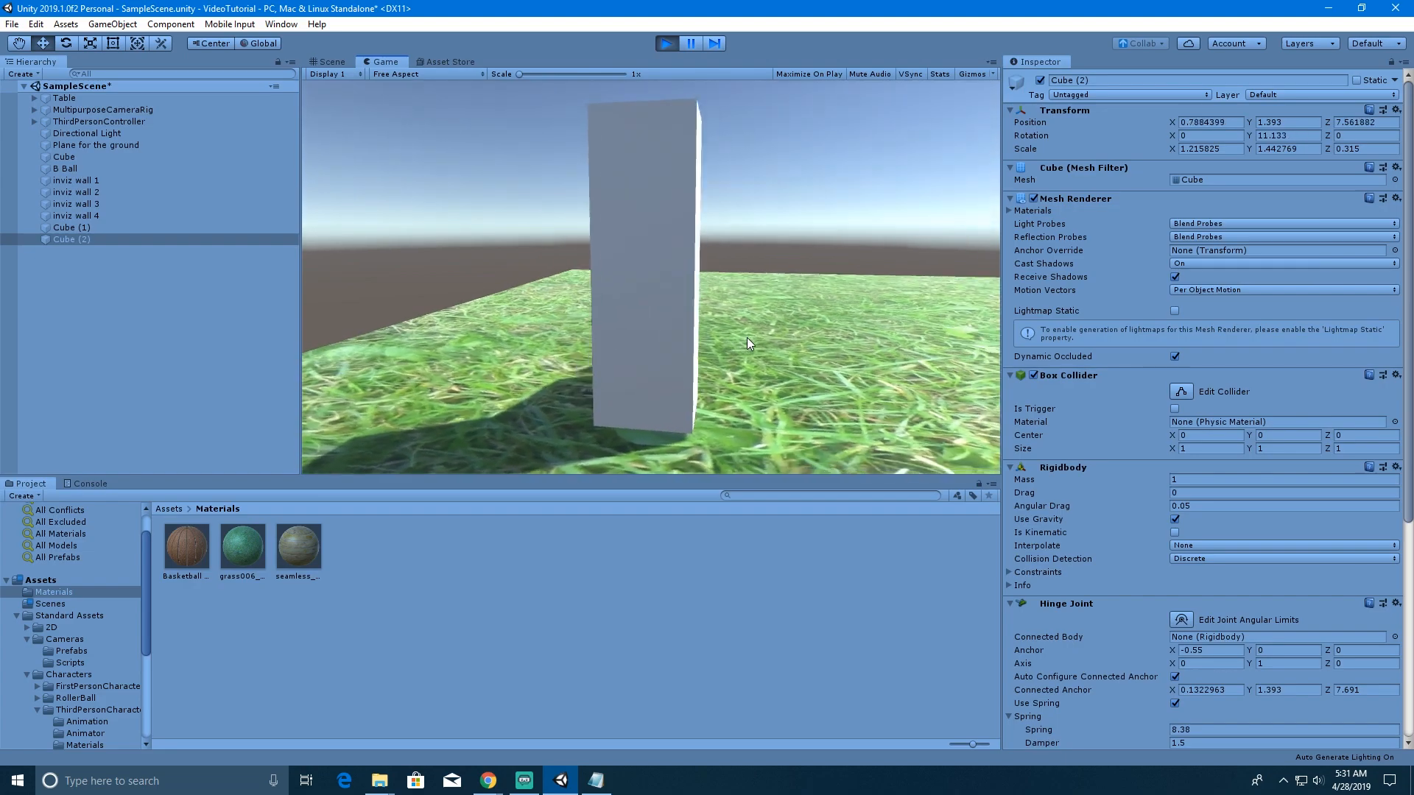
key("w")
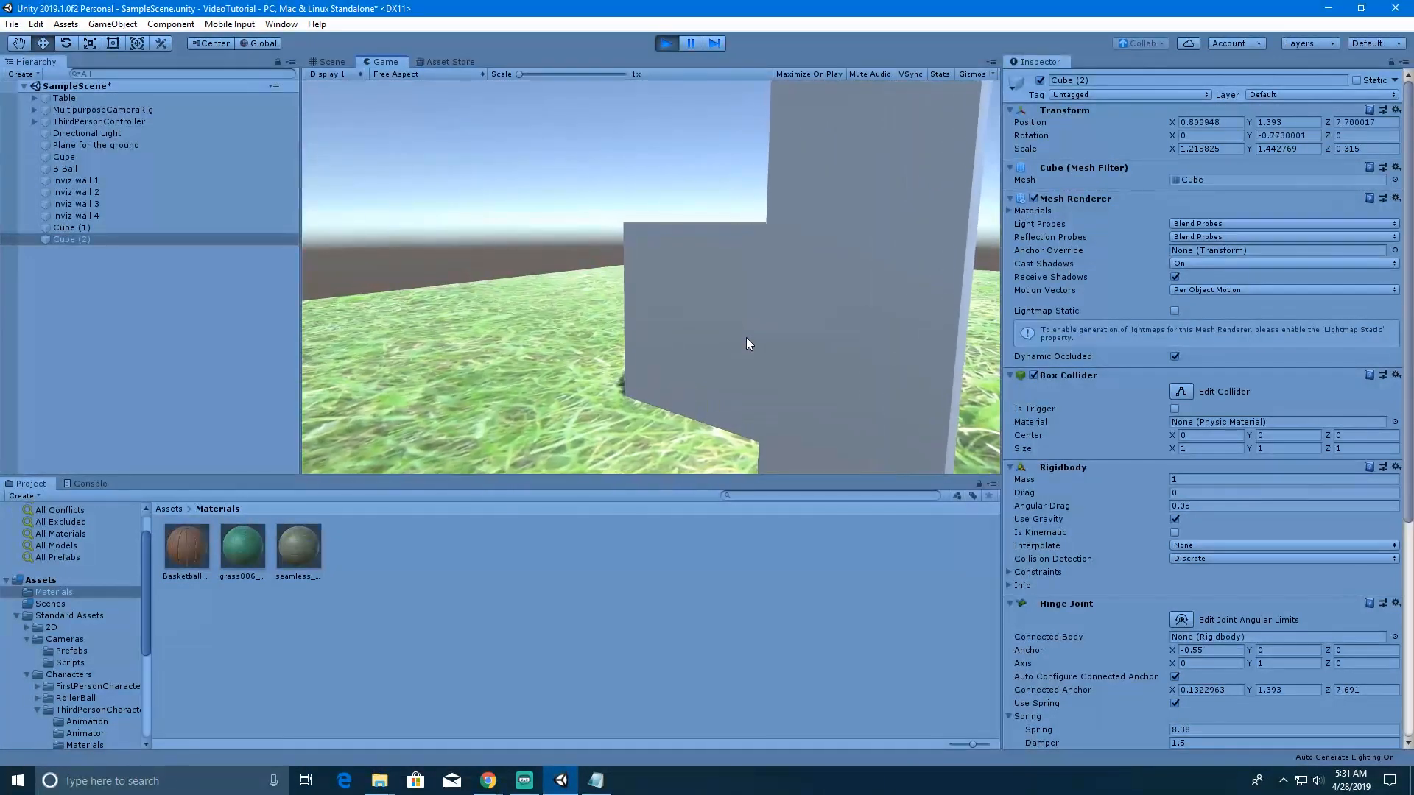
key("d")
key("d")
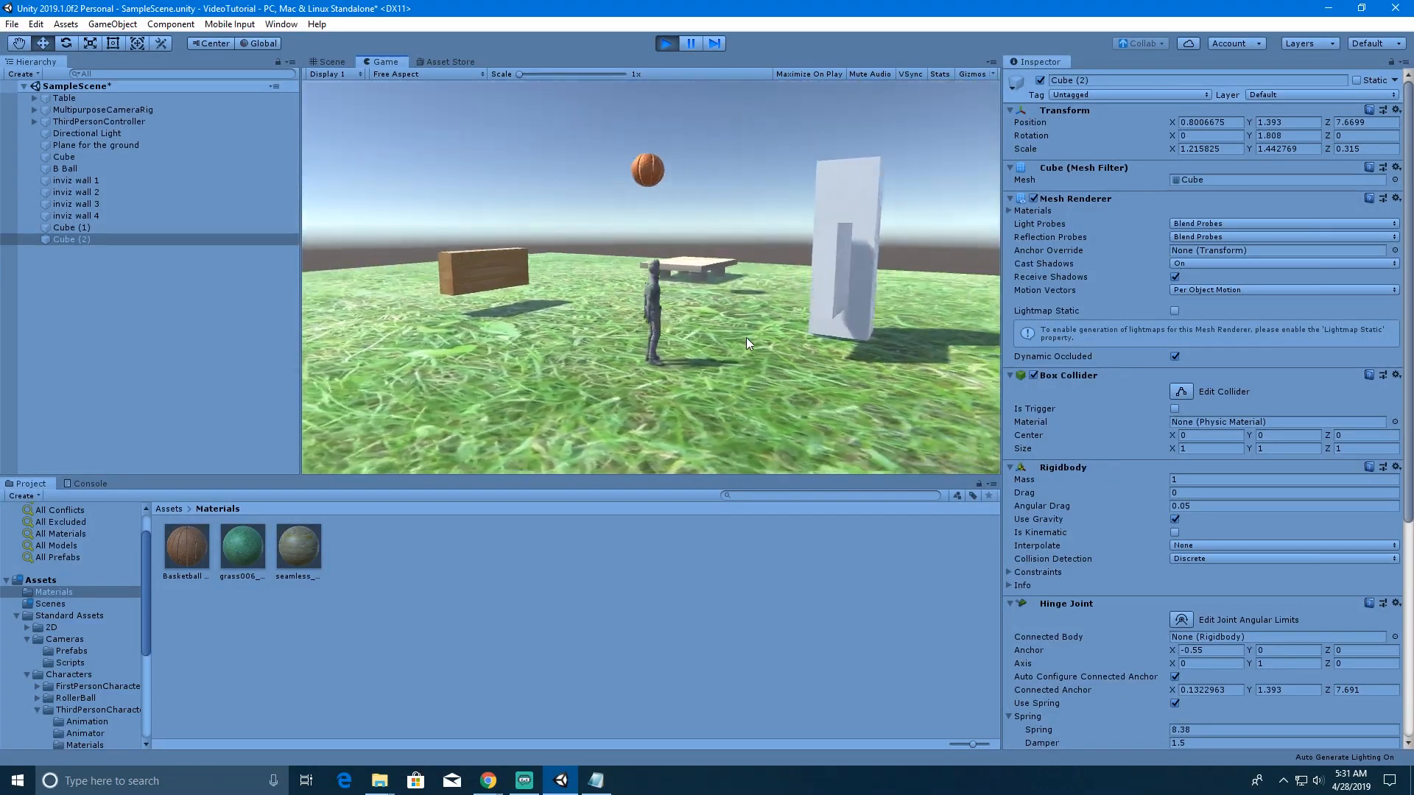
key("d")
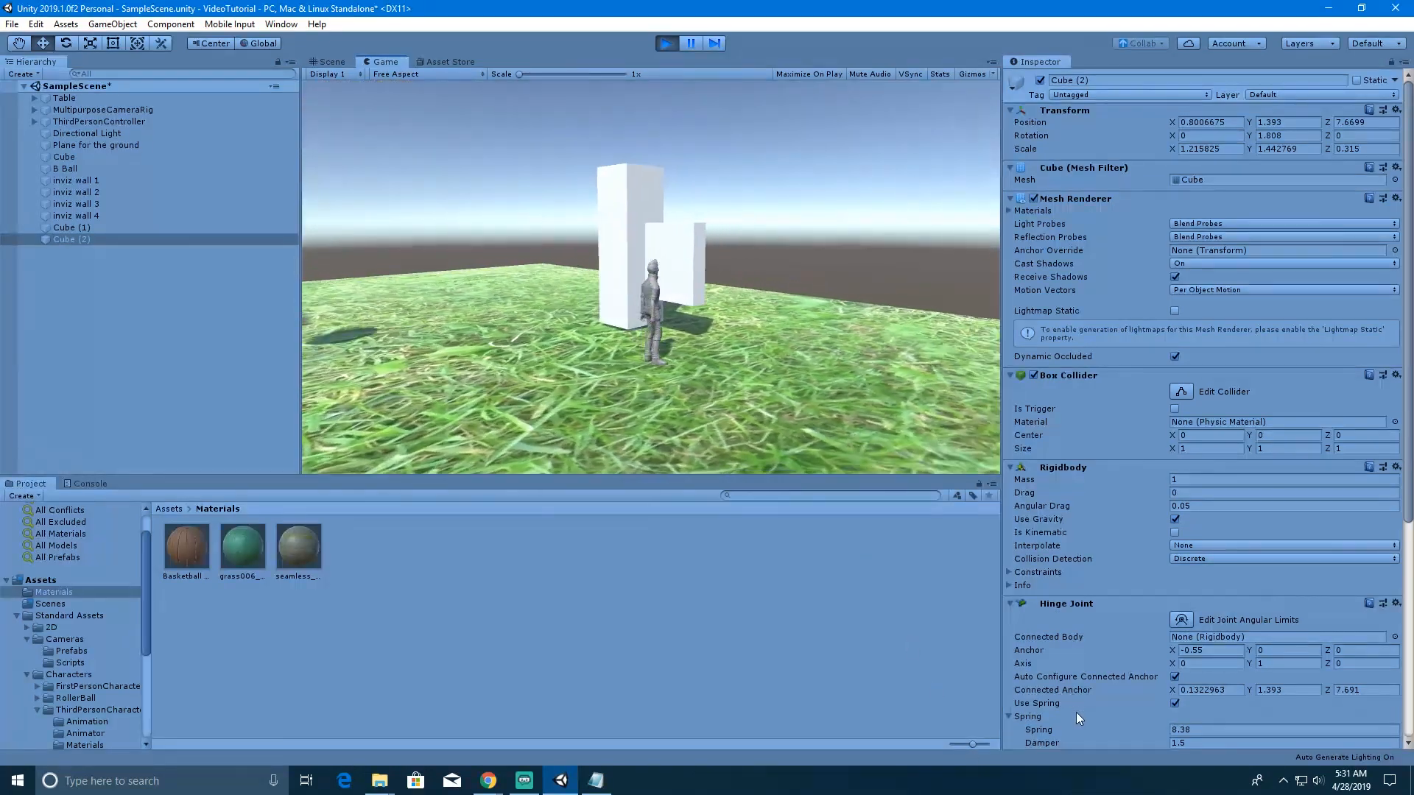
- With the game still running, set the hinge's Break Force to 233.61 and its Break Torque to 200
scroll(1076, 713, "down", 4)
scroll(1077, 712, "down", 2)
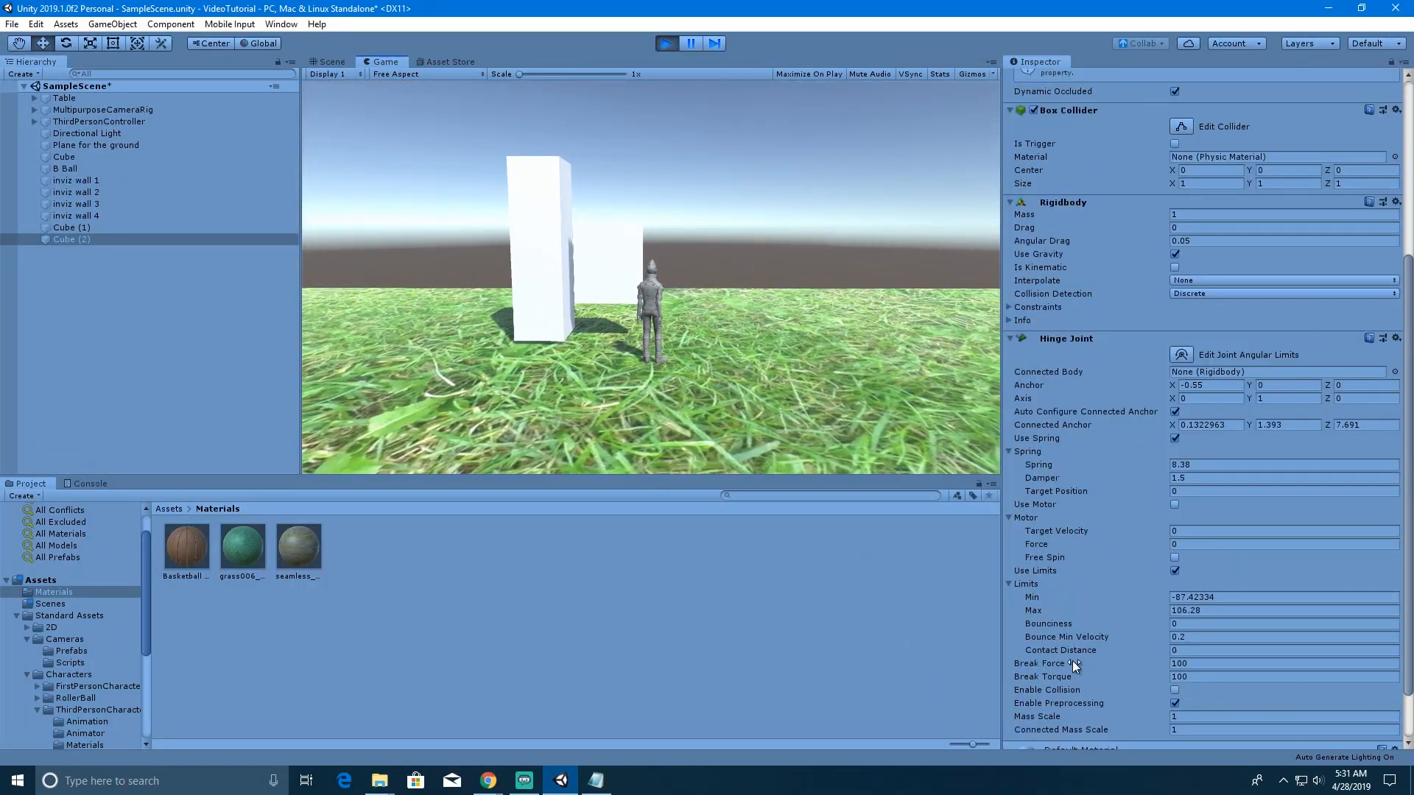
left_click_drag(1038, 662, 426, 648)
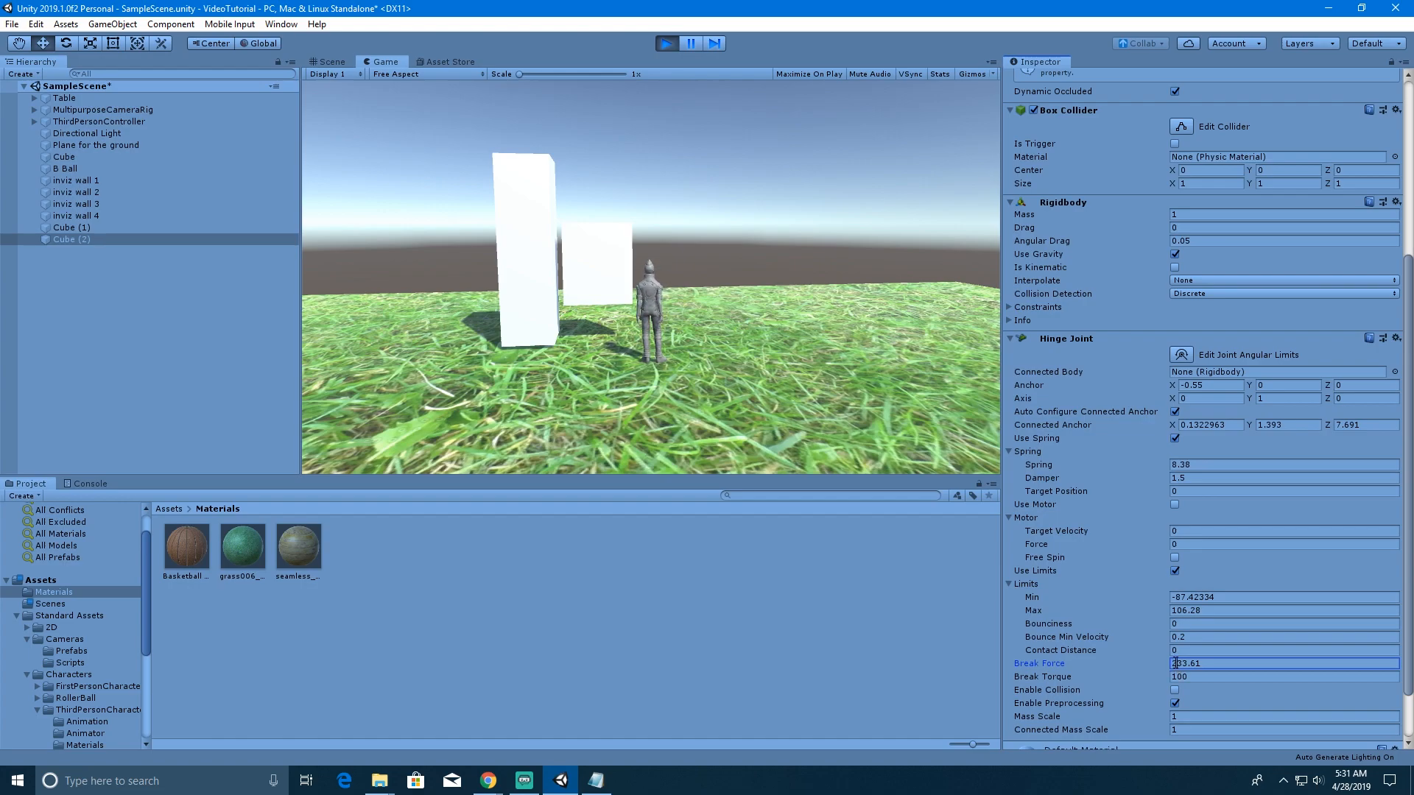
left_click(1176, 677)
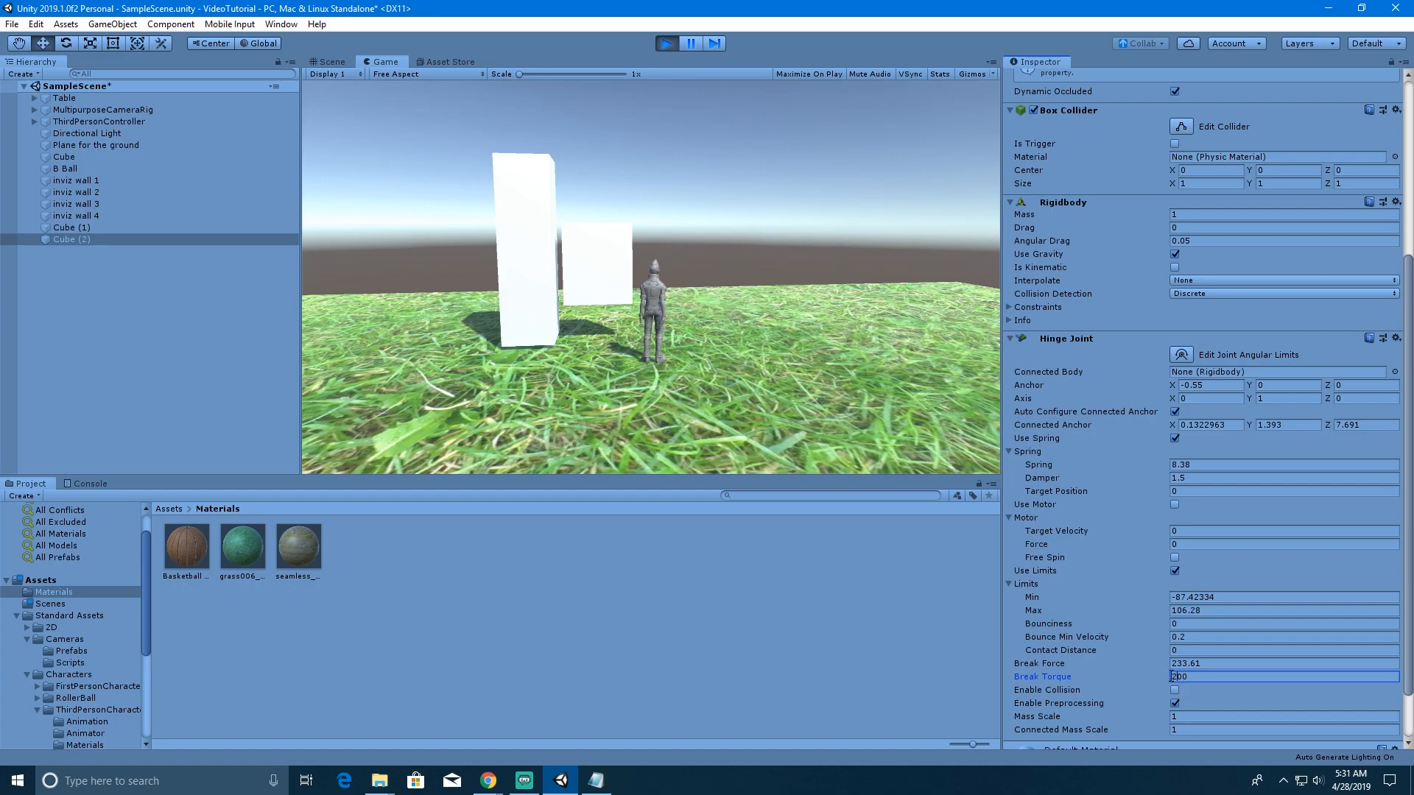
- Playtest the stronger hinge by running the character into the panel and around the post, and stop the game
left_click(808, 389)
key("w")
key("w")
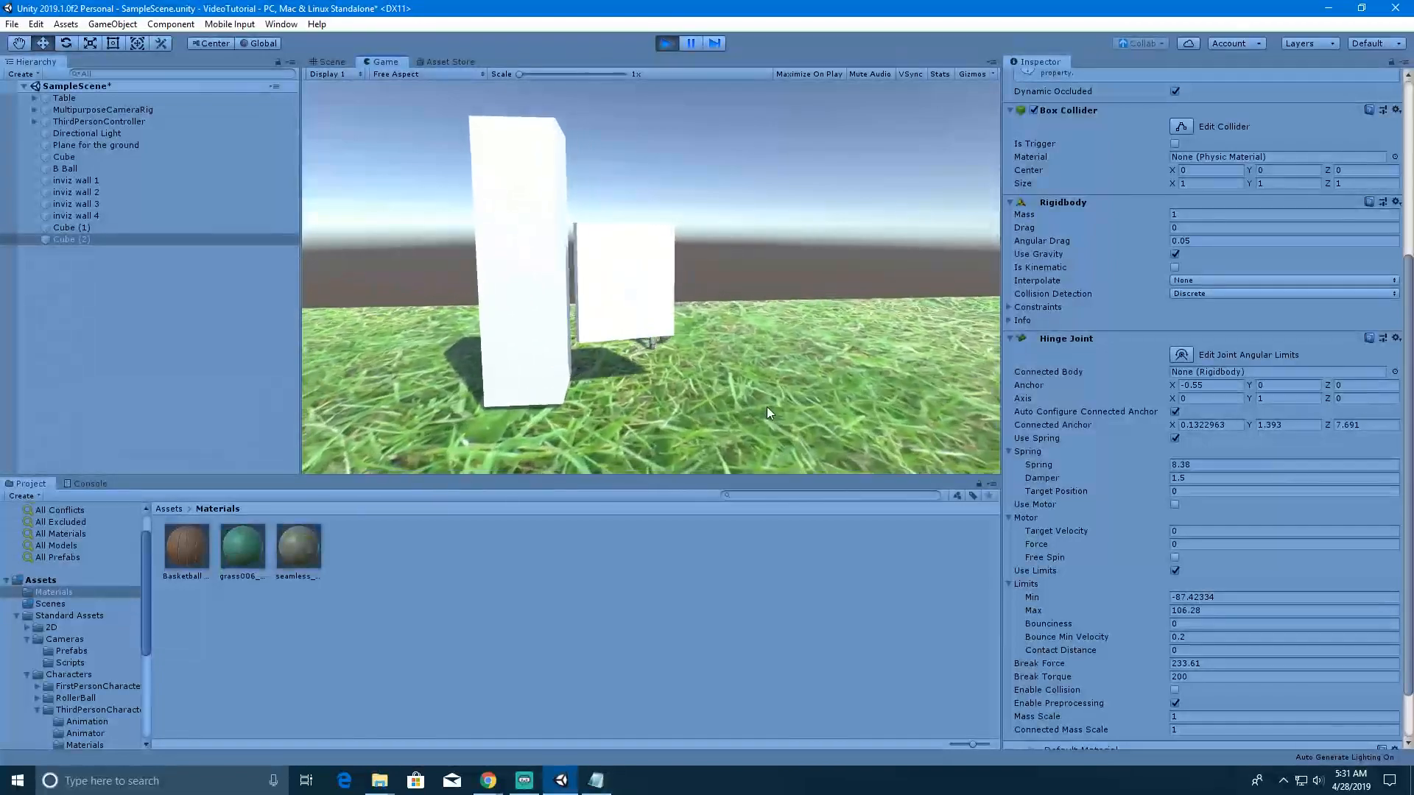
key("d")
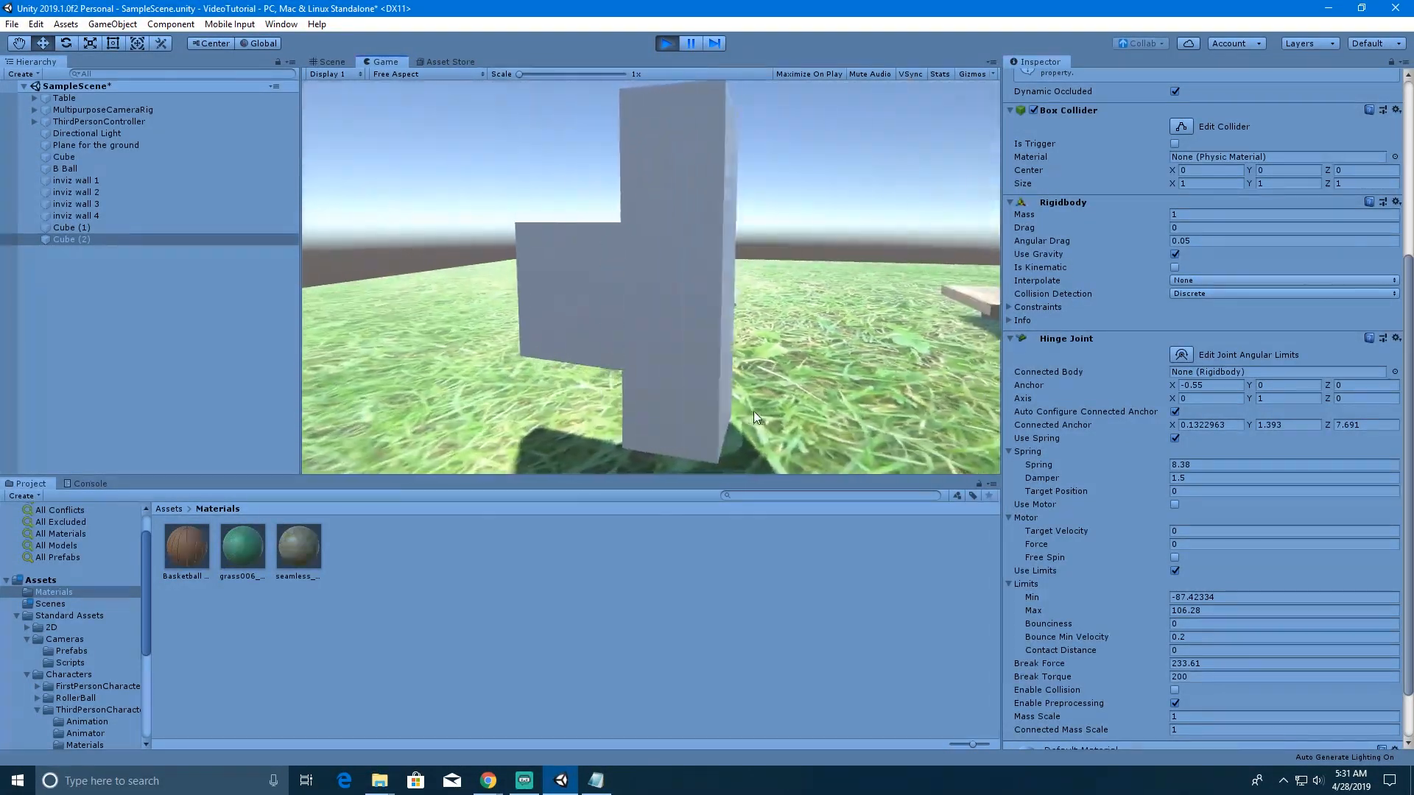
key("s")
key("s")
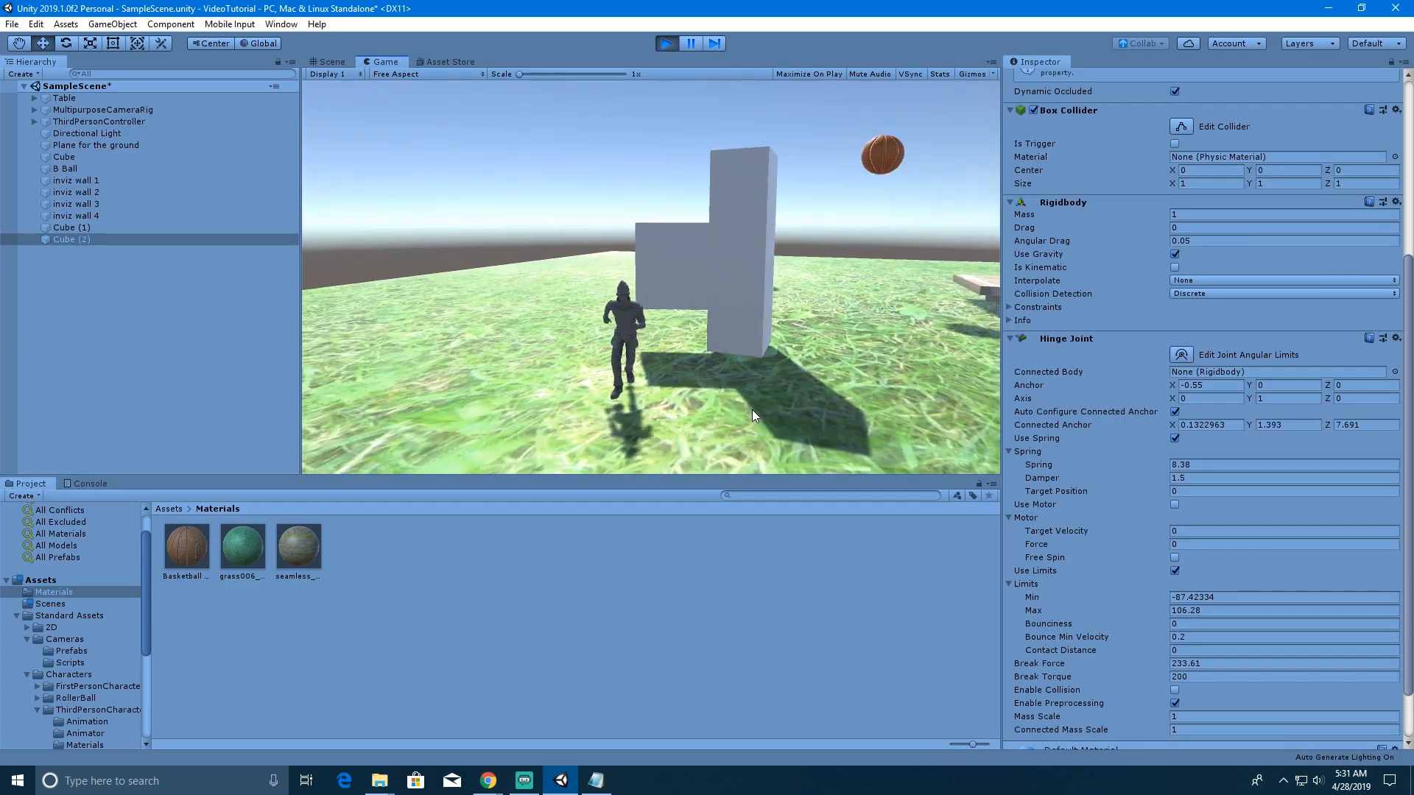
key("d")
key("w")
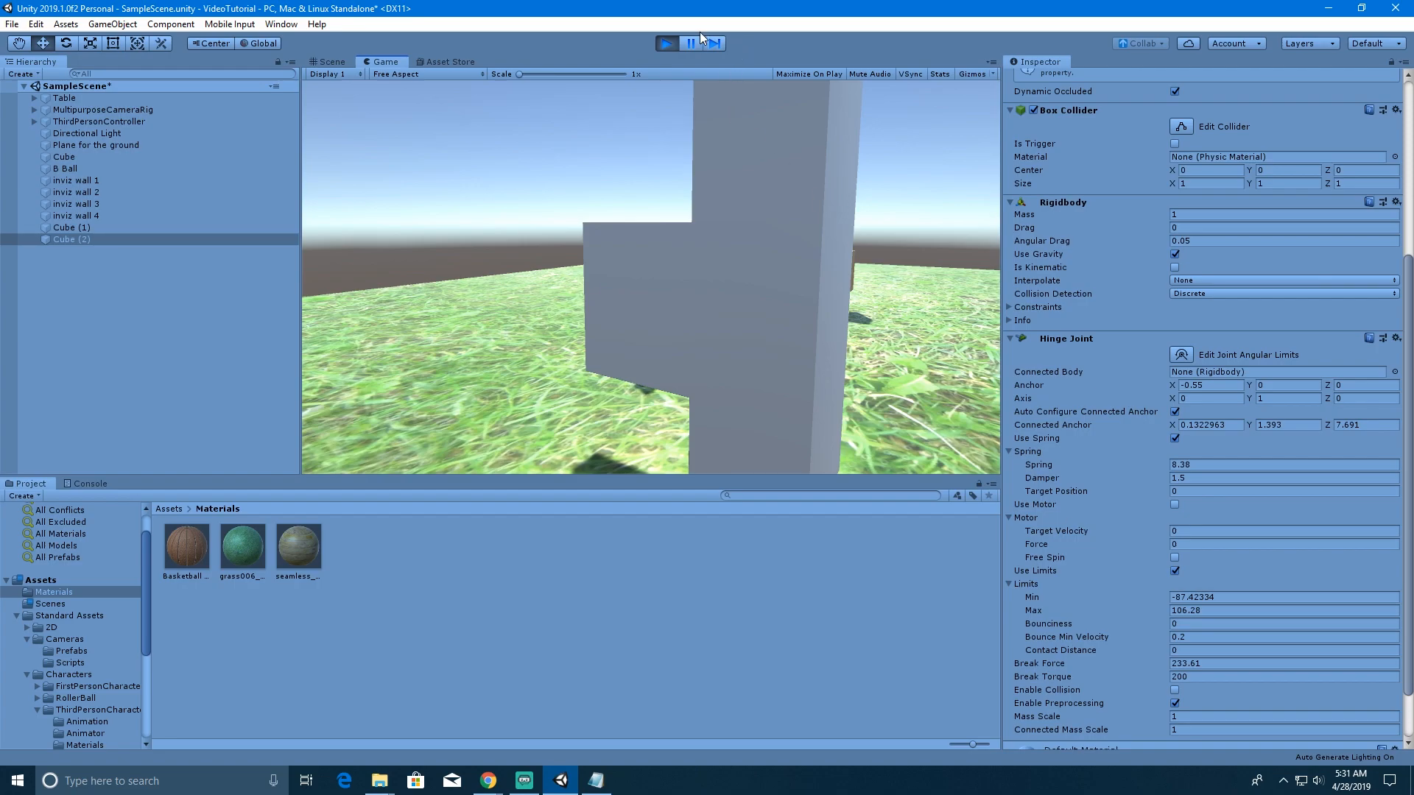
left_click(658, 46)
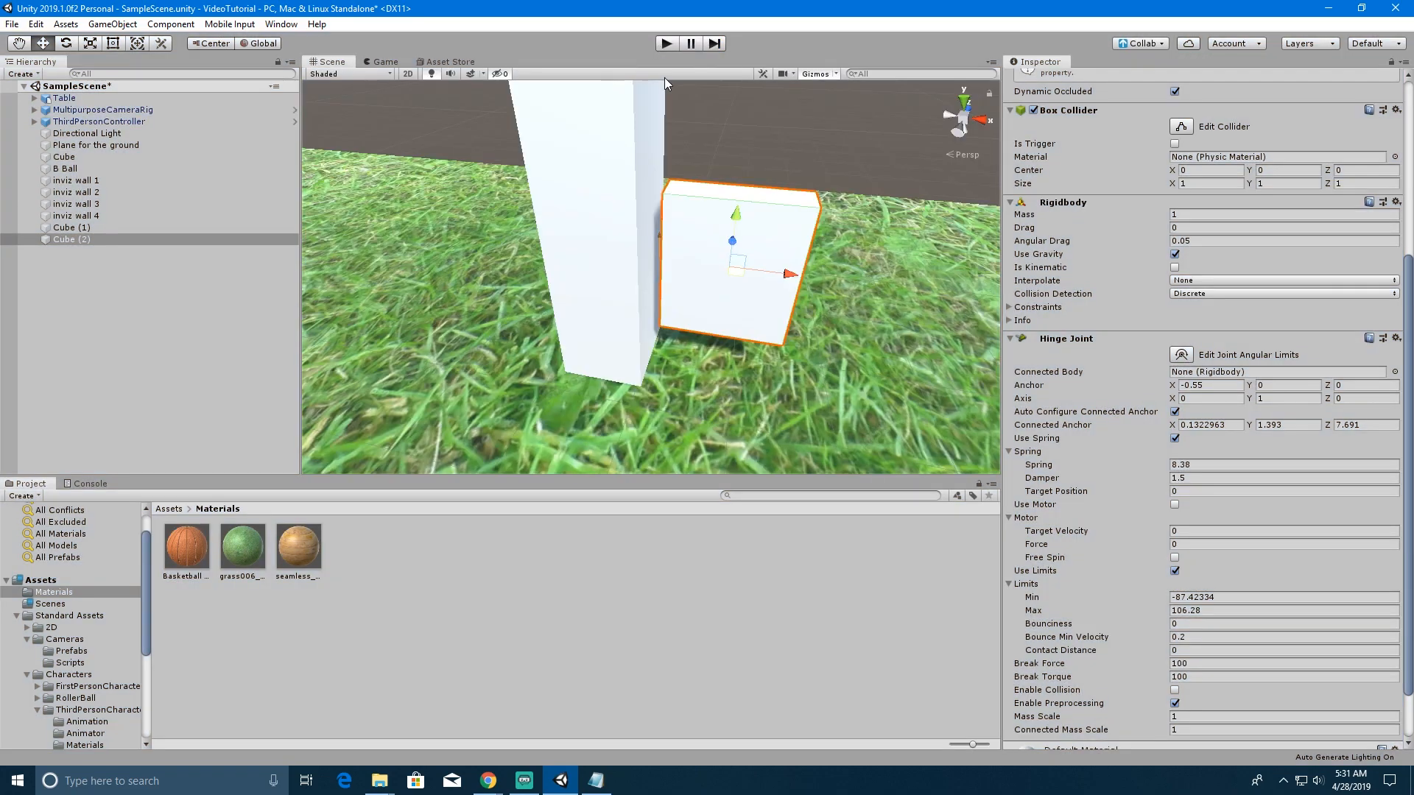
- Browse the Physics components that can be added to the panel, including the joint types, and close the list without adding one
scroll(1119, 640, "down", 2)
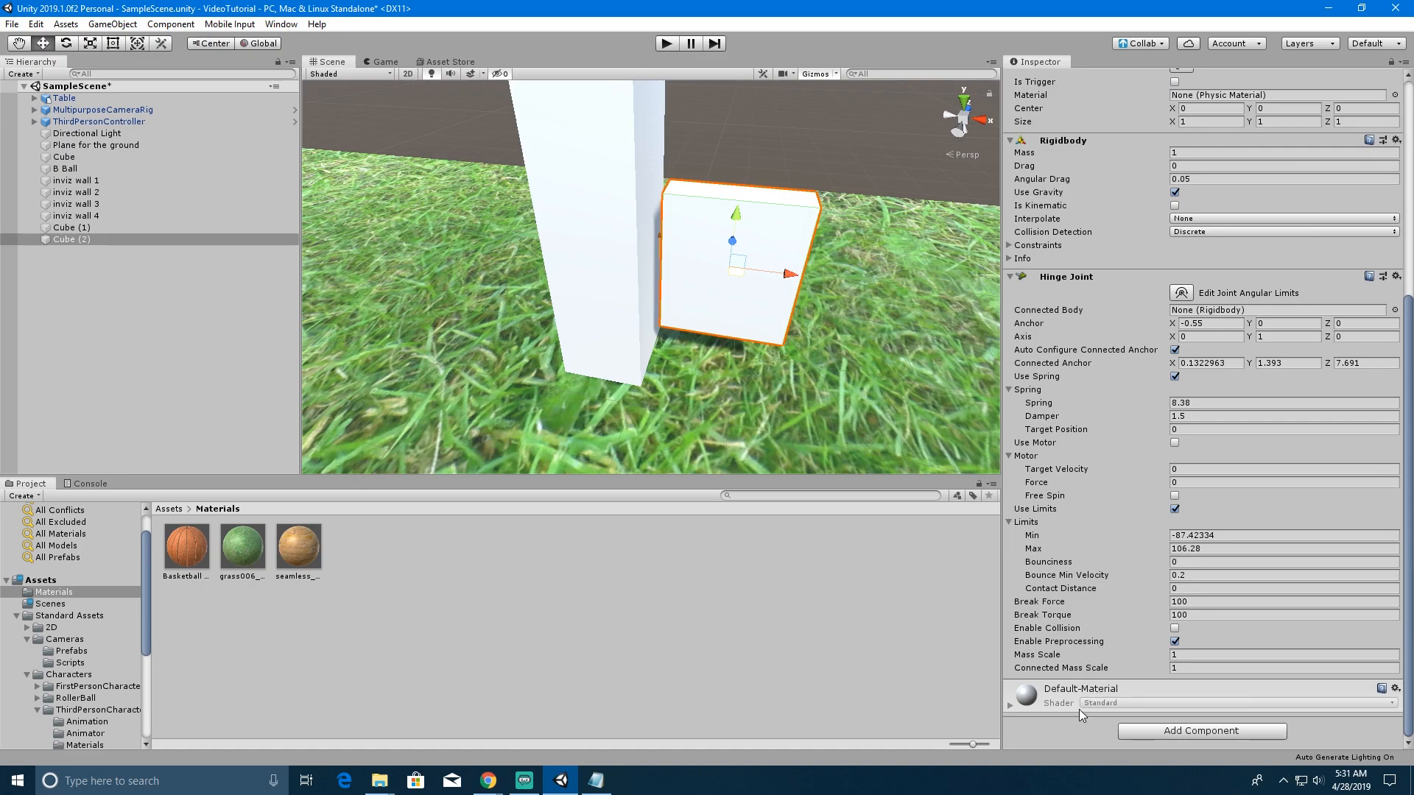
left_click(1155, 733)
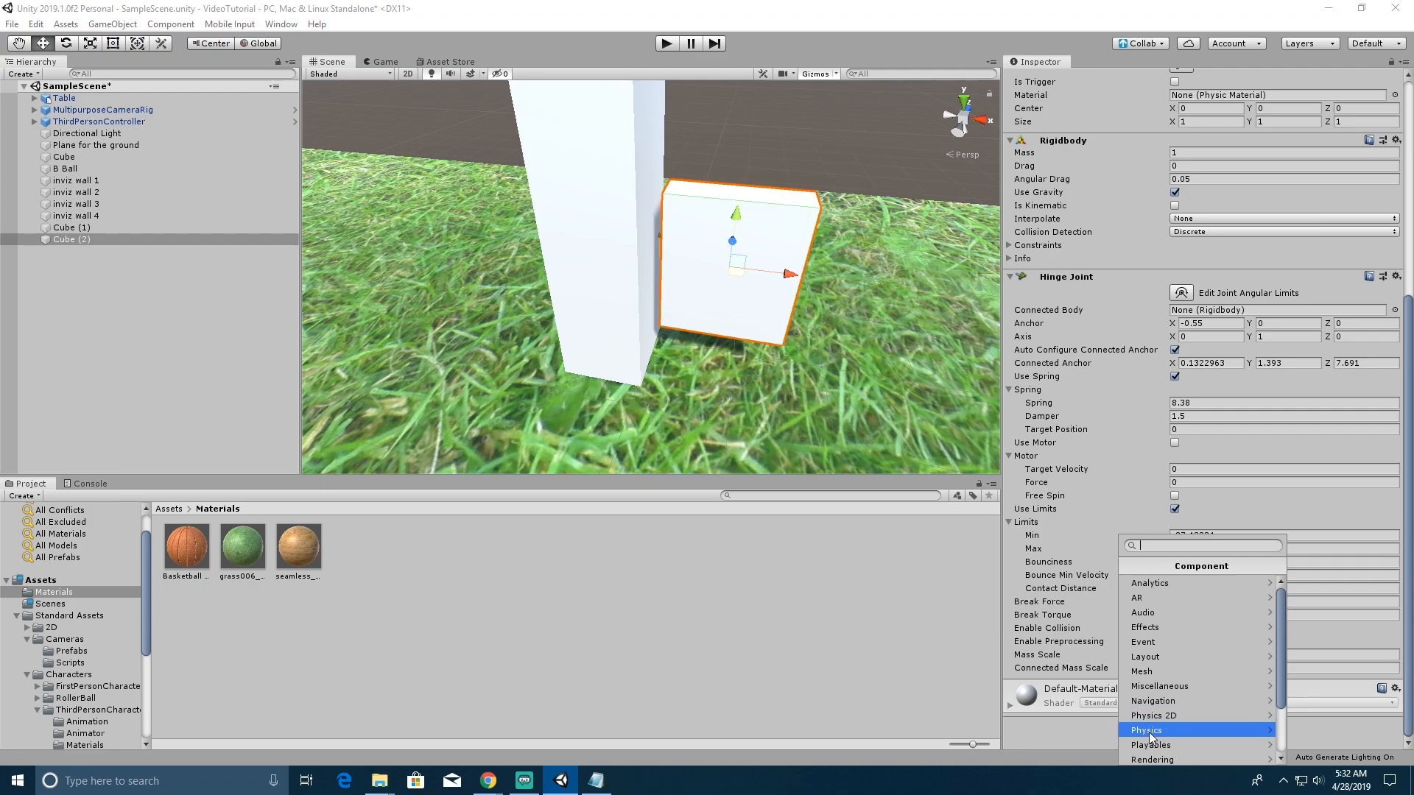
left_click(1150, 729)
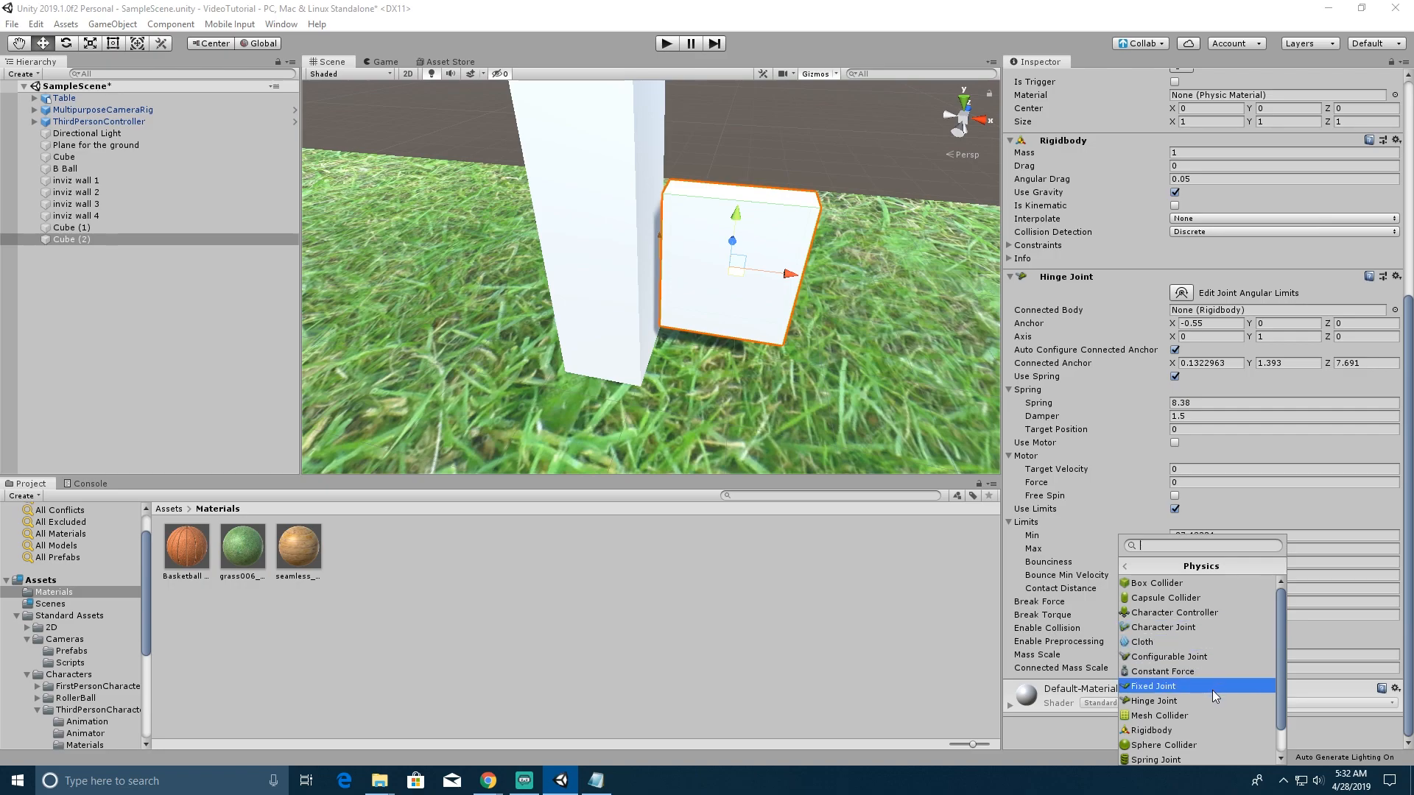
scroll(1217, 705, "down", 1)
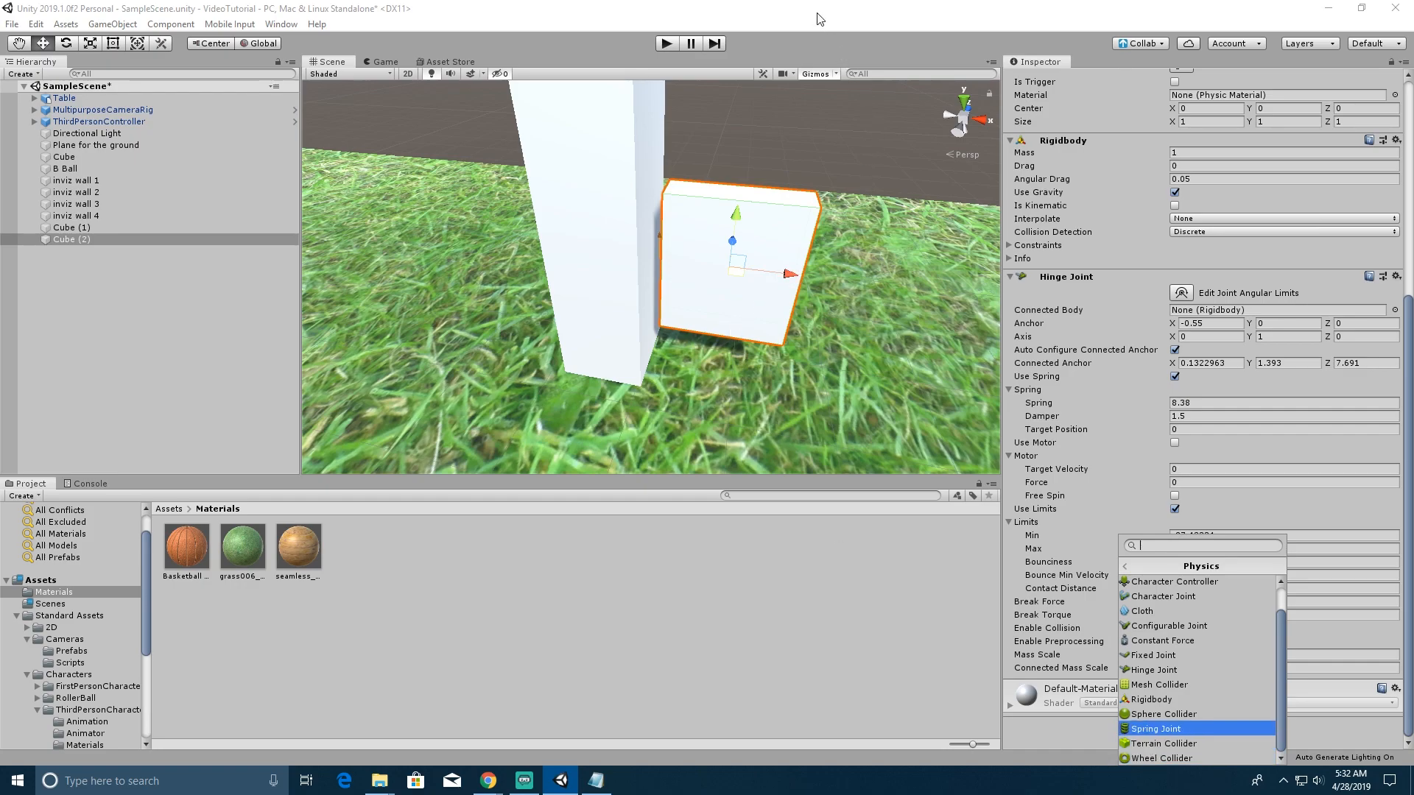
left_click(864, 24)
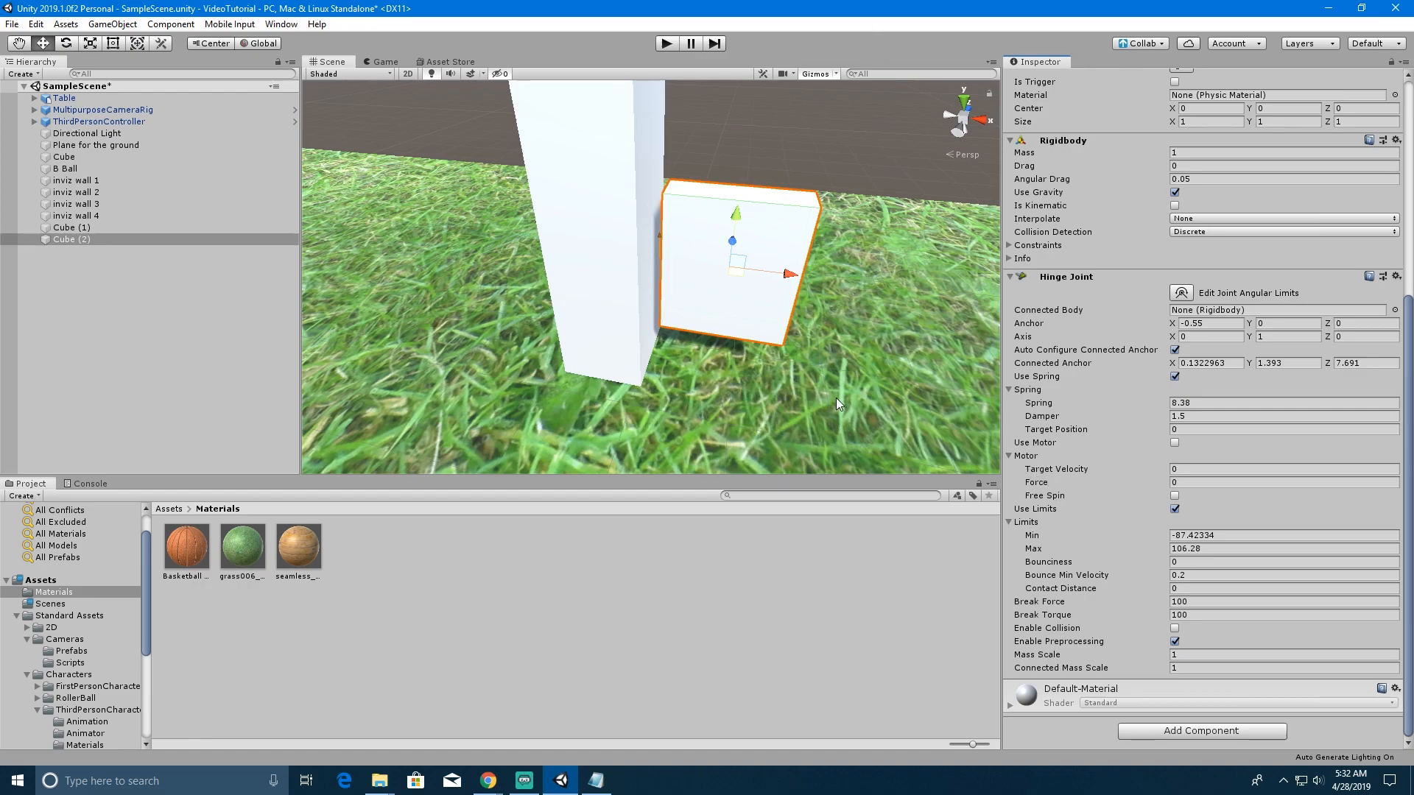